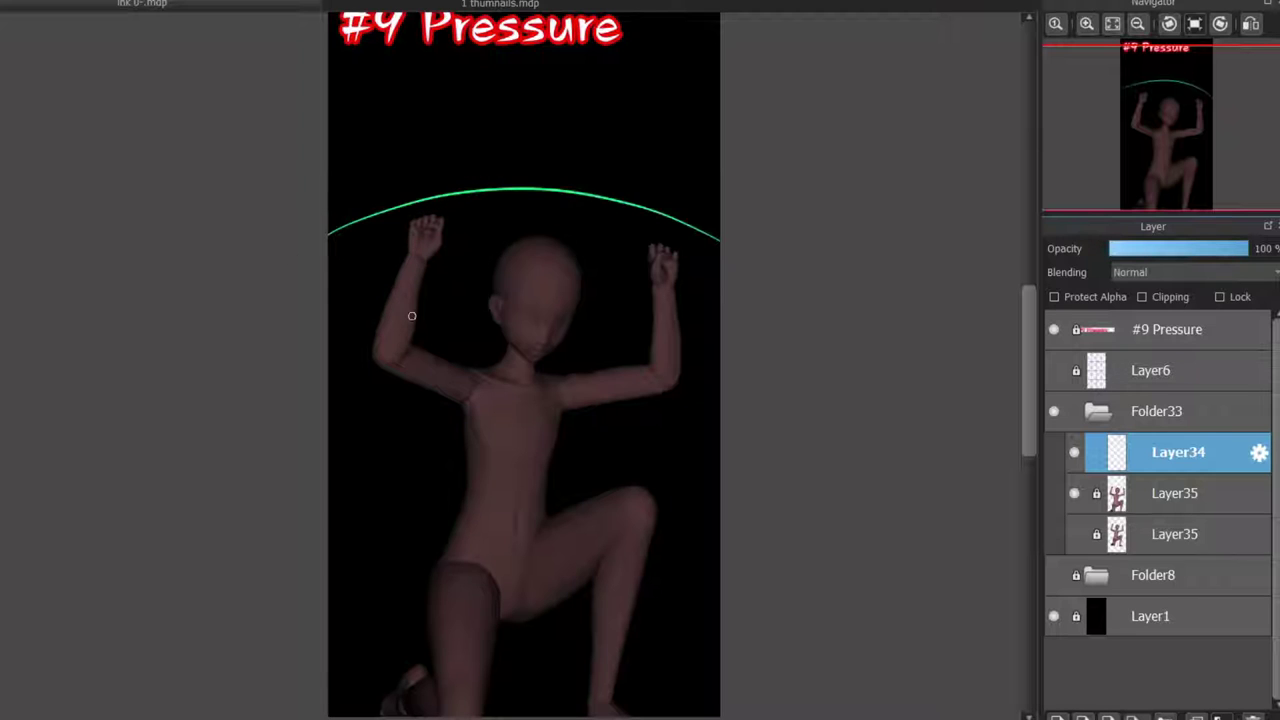
- Sketch a wide green arc across the canvas just above the raised hands, discarding the trial ellipses around the head
drag(369, 197, 650, 200)
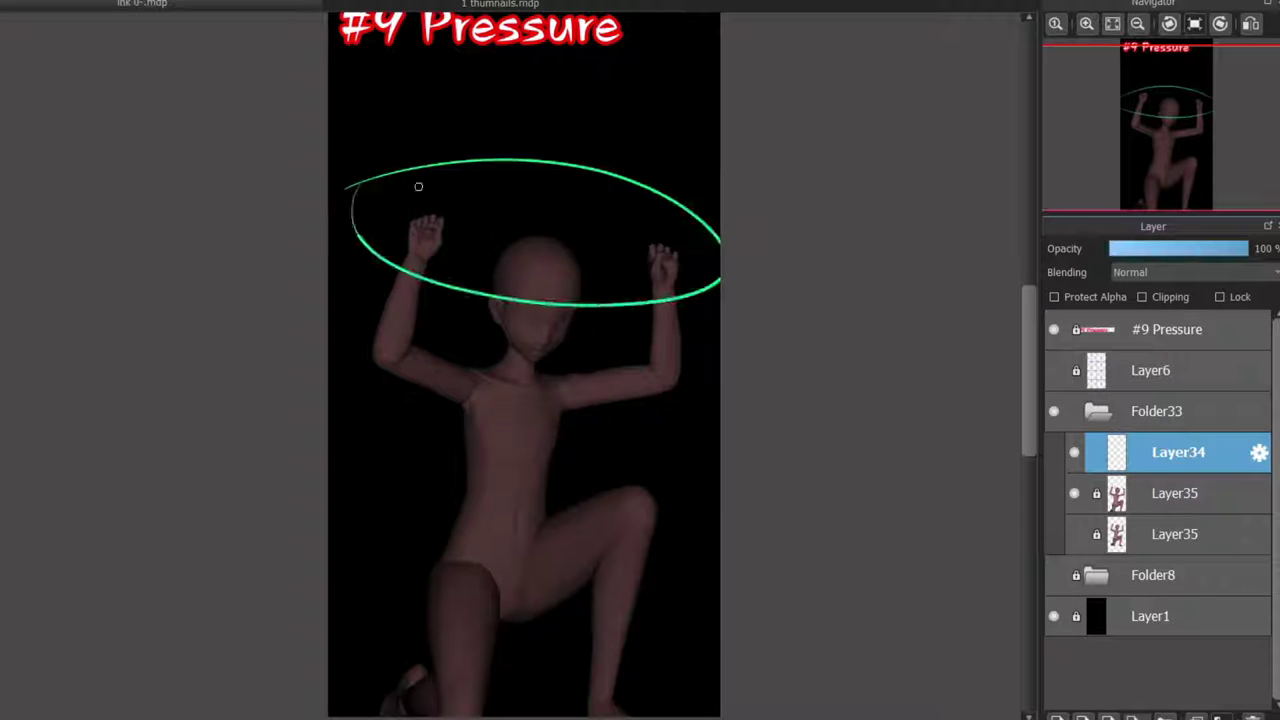
key(ctrl+z)
mouse_move(383, 220)
mouse_down()
mouse_move(370, 229)
mouse_move(714, 257)
mouse_up()
key(ctrl+z)
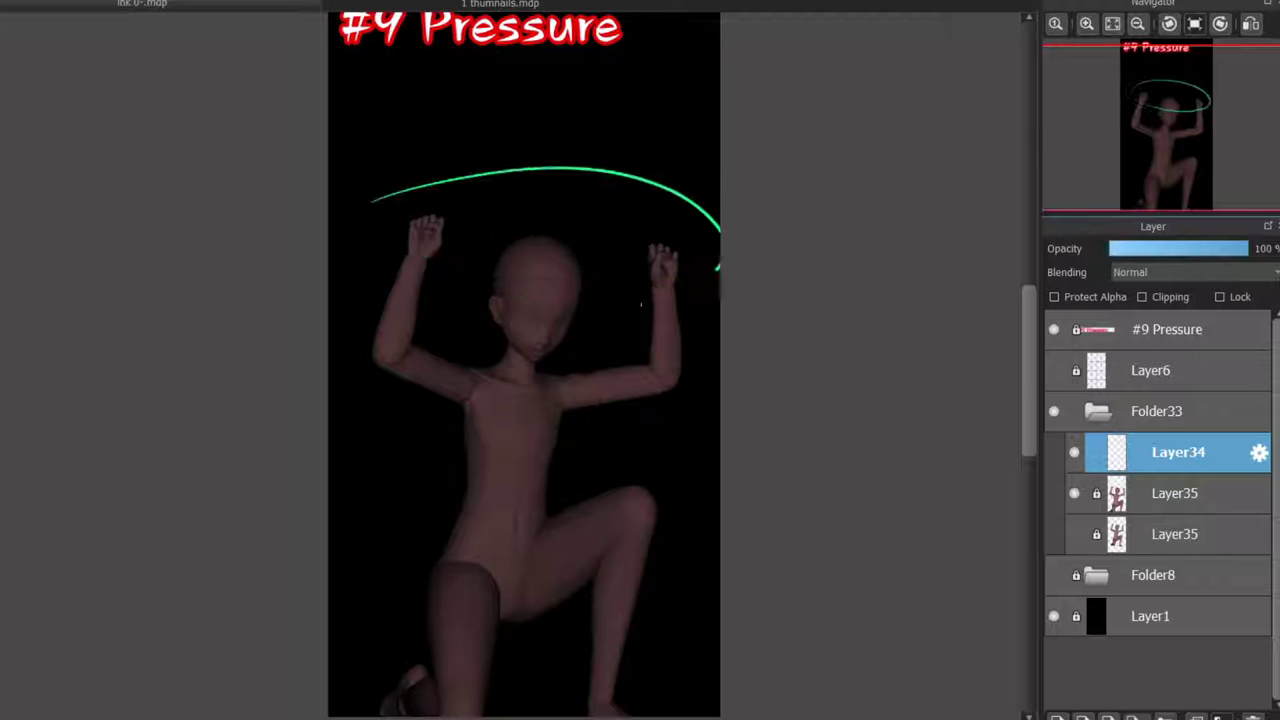
key(ctrl+z)
drag(443, 271, 371, 223)
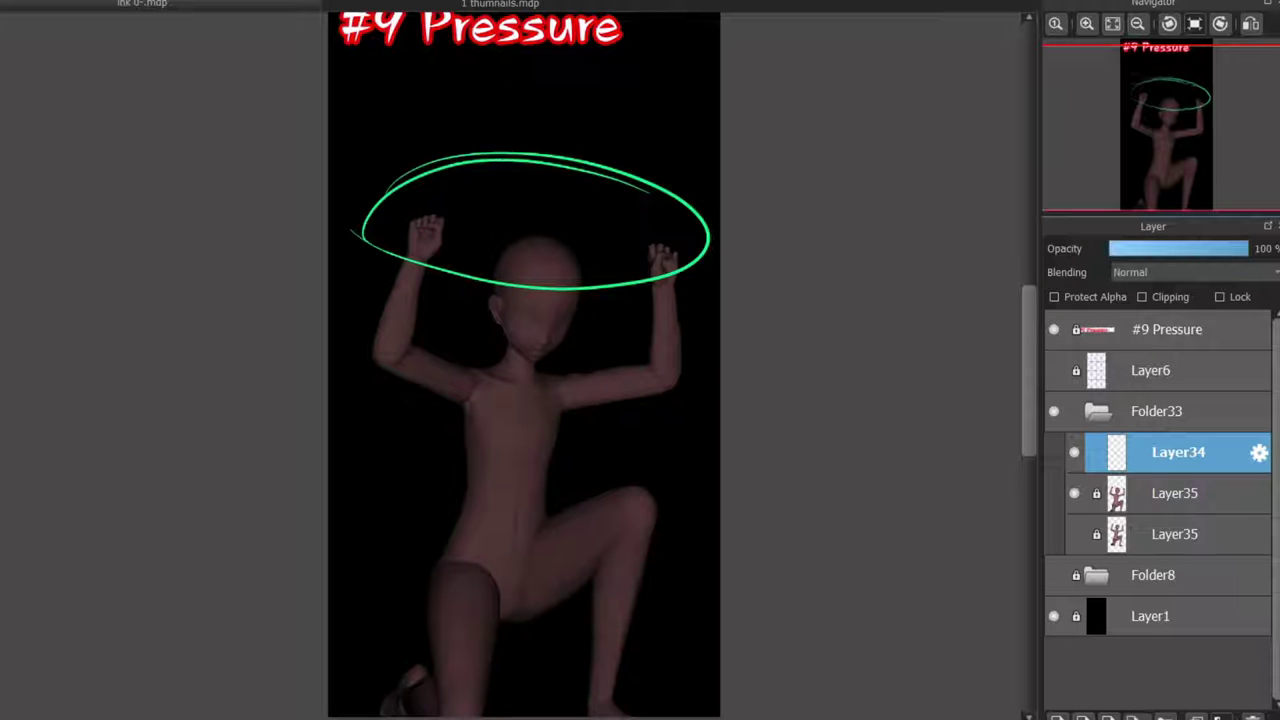
key(ctrl+z)
mouse_move(720, 228)
mouse_down()
mouse_move(304, 240)
mouse_move(777, 305)
mouse_up()
key(ctrl+z)
- Sketch a green sash running diagonally across the torso from armpit to hip, with short cross strokes along its width
scroll(1018, 365, up, 5)
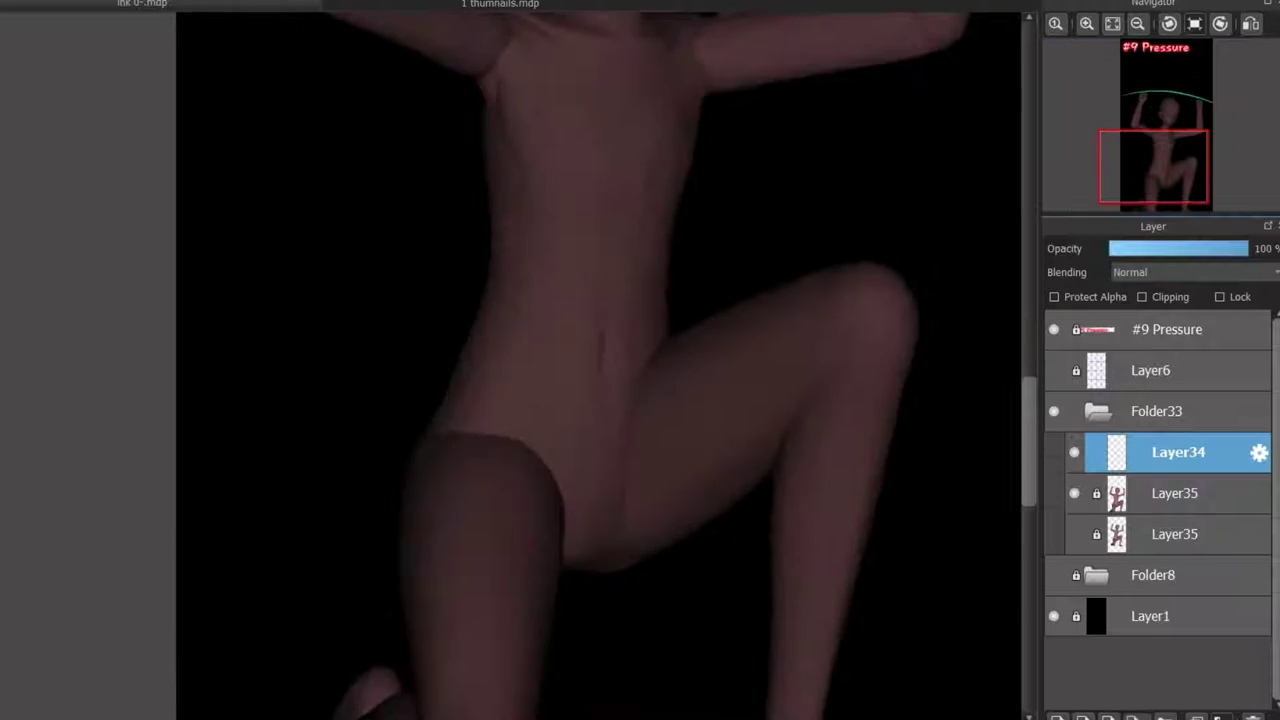
mouse_move(714, 92)
mouse_down()
mouse_move(383, 460)
mouse_move(611, 334)
mouse_move(716, 95)
mouse_up()
drag(704, 146, 680, 232)
drag(644, 200, 636, 280)
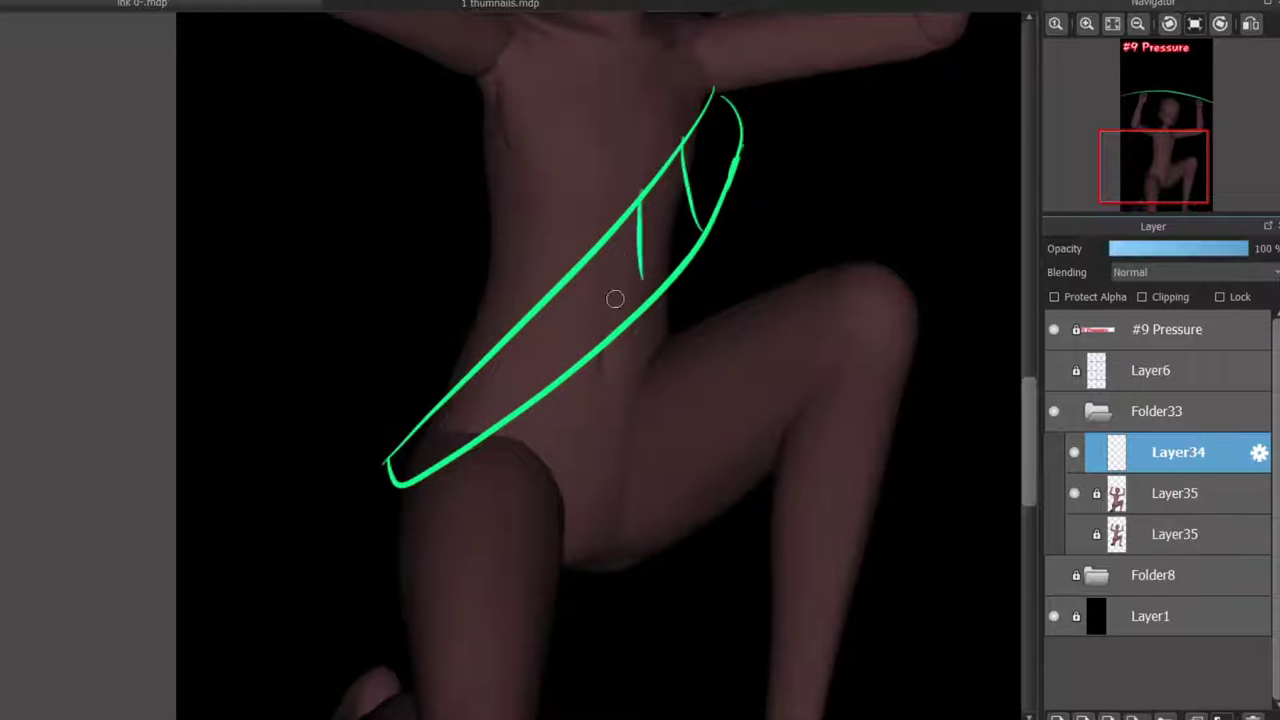
key(ctrl+z)
key(ctrl+z)
drag(710, 112, 738, 332)
key(ctrl+z)
drag(728, 172, 737, 316)
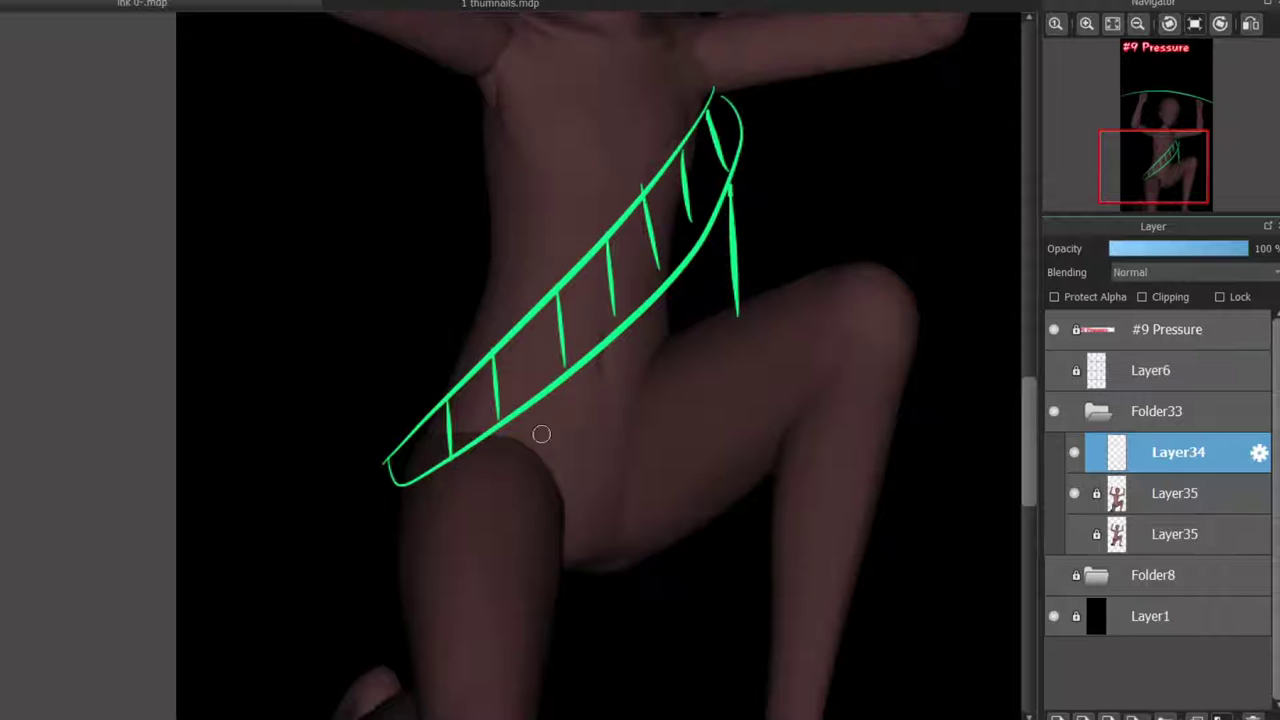
- Sketch the sash's long hanging ends, the outer edge and hem of the lower garment, and leaf-shaped folds on the torso
scroll(1015, 475, down, 3)
mouse_move(712, 620)
mouse_down()
mouse_move(740, 22)
mouse_move(765, 160)
mouse_move(610, 658)
mouse_up()
key(ctrl+z)
drag(716, 627, 525, 660)
mouse_move(400, 371)
mouse_down()
mouse_move(420, 654)
mouse_move(347, 658)
mouse_up()
key(ctrl+z)
drag(770, 150, 700, 548)
- Sketch a loose green sleeve outline around the figure's raised right arm, from shoulder past the elbow to the wrist
scroll(538, 413, up, 7)
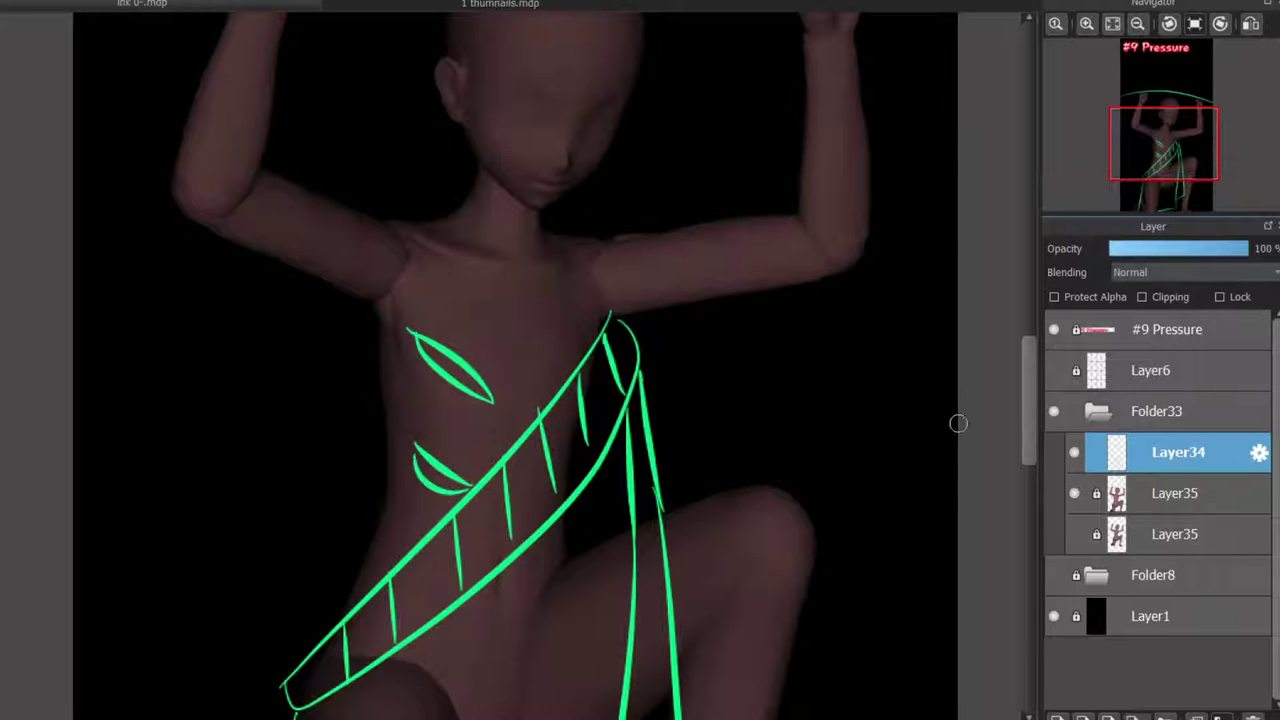
scroll(958, 423, up, 5)
drag(268, 425, 410, 478)
drag(206, 498, 370, 592)
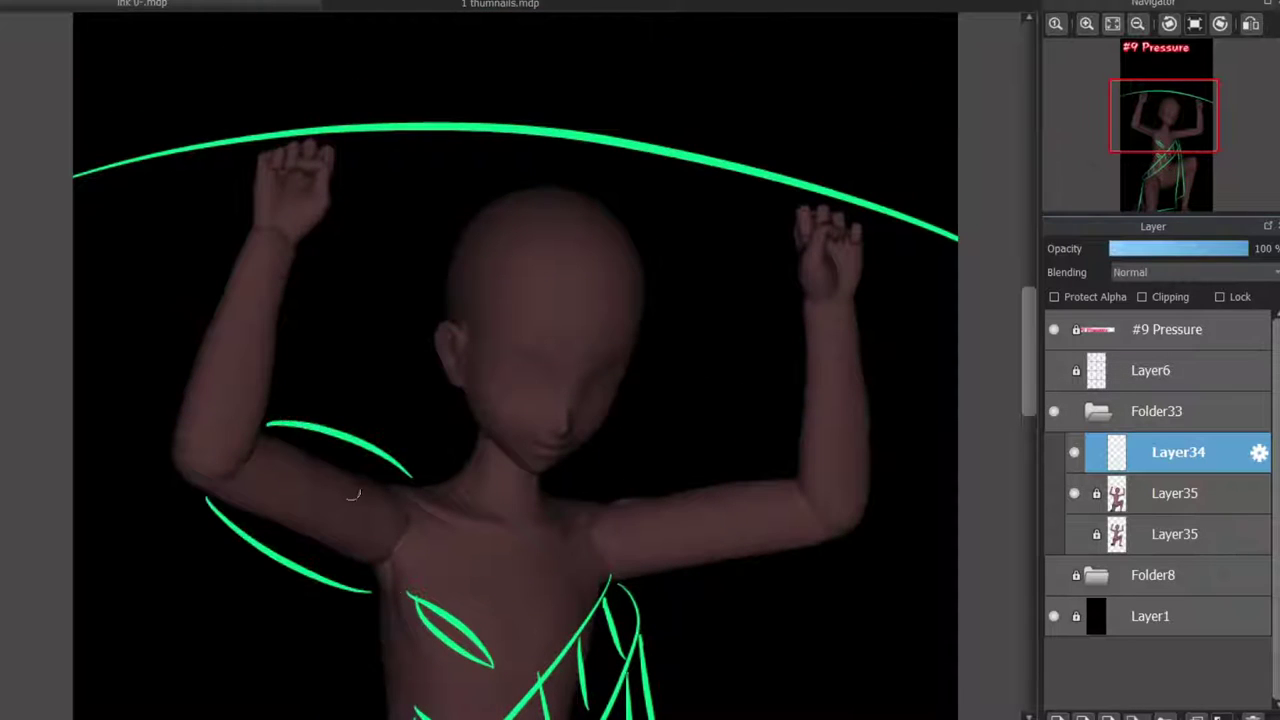
mouse_move(272, 422)
mouse_down()
mouse_move(298, 242)
mouse_move(190, 478)
mouse_up()
- Sketch a matching loose green sleeve outline around the figure's raised left arm, from shoulder to wrist
drag(600, 492, 806, 471)
drag(620, 590, 858, 522)
key(ctrl+z)
drag(805, 290, 812, 470)
key(ctrl+z)
drag(866, 290, 857, 509)
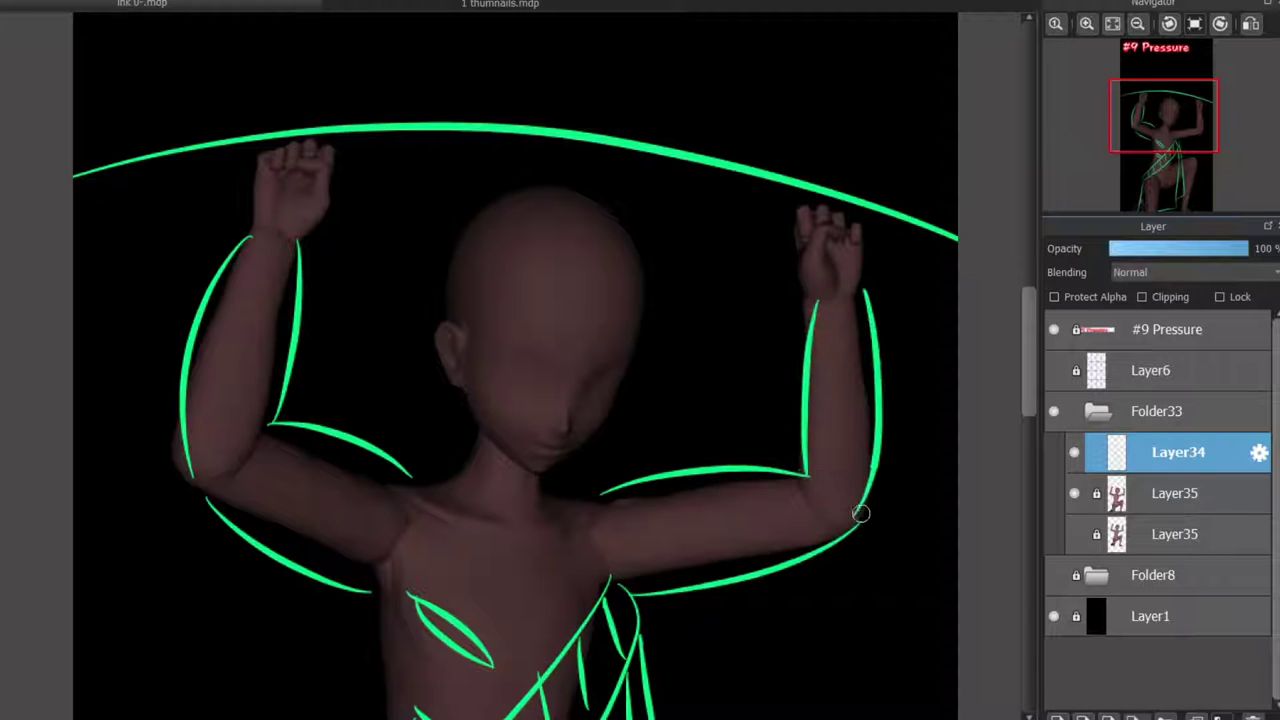
key(ctrl+z)
drag(866, 290, 850, 522)
drag(797, 319, 795, 478)
- Draw the green side contour of the top from the figure's right armpit through the waist to the sash
scroll(343, 277, down, 3)
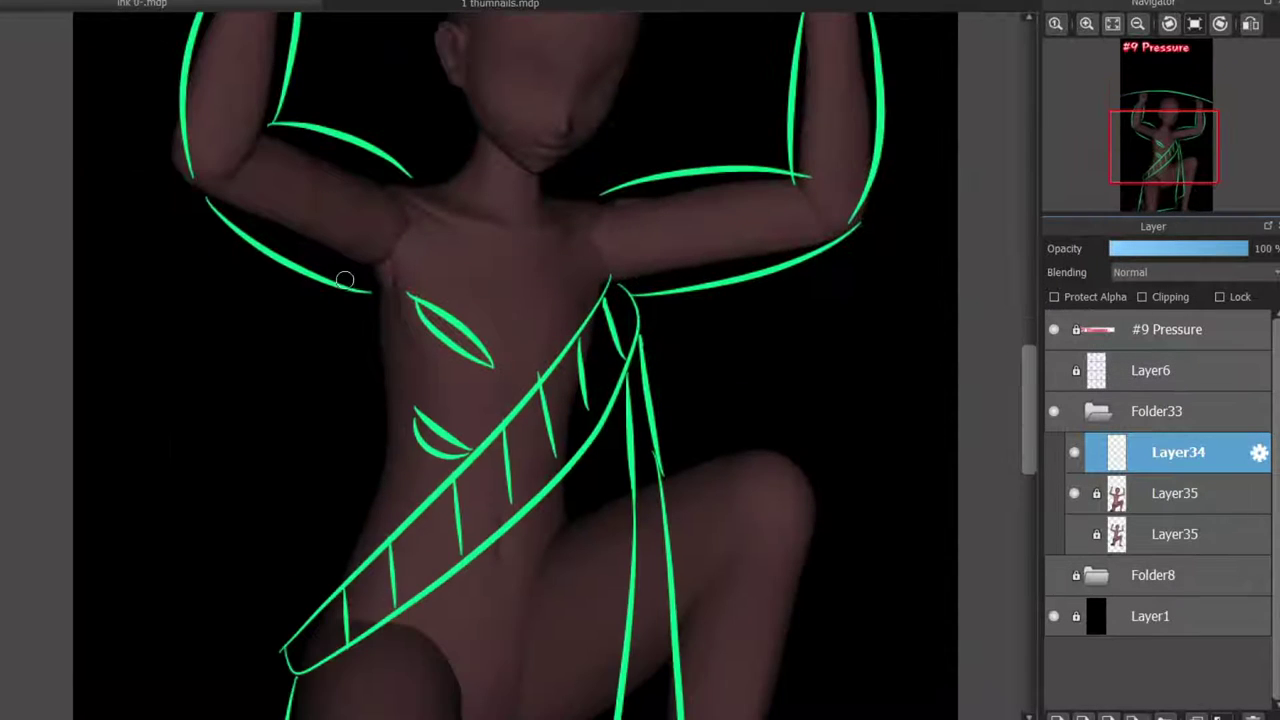
mouse_move(370, 252)
mouse_down()
mouse_move(376, 405)
mouse_move(336, 575)
mouse_up()
key(ctrl+z)
drag(384, 398, 332, 588)
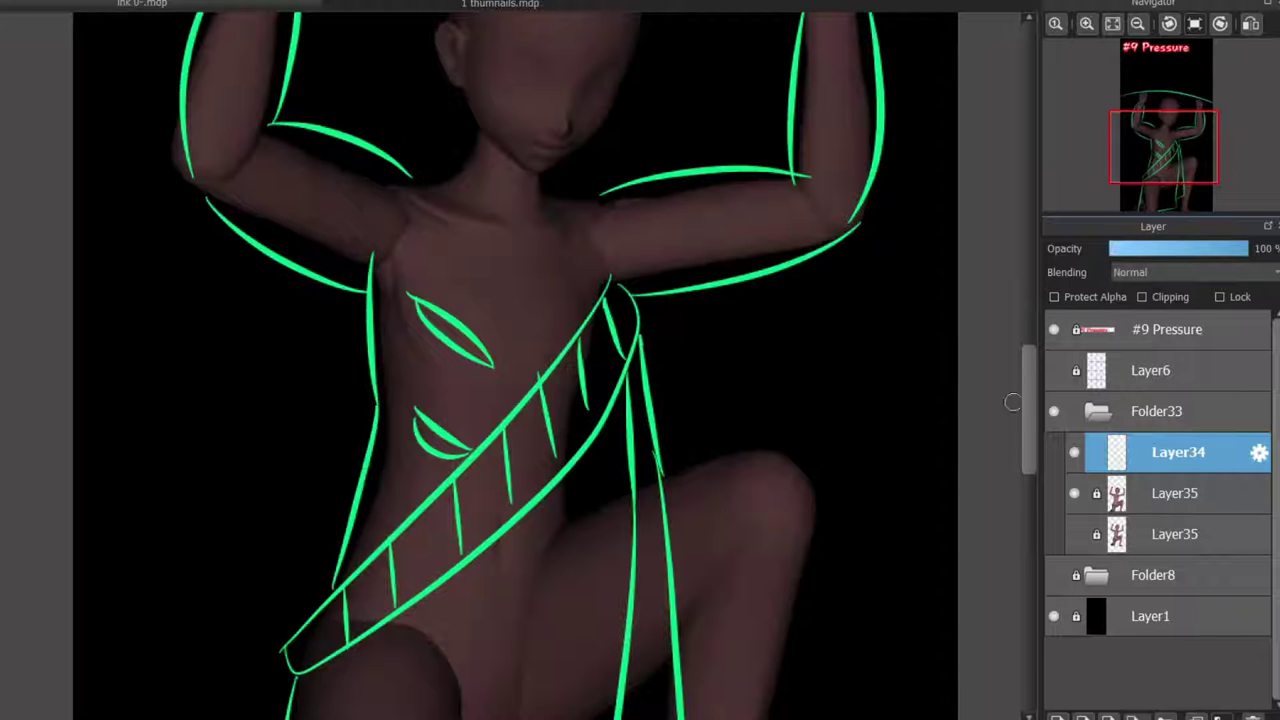
- Sketch the green trouser outline over the raised knee and along the outer shin to the foot, removing the inner-leg trial lines
scroll(677, 188, down, 3)
drag(610, 205, 785, 175)
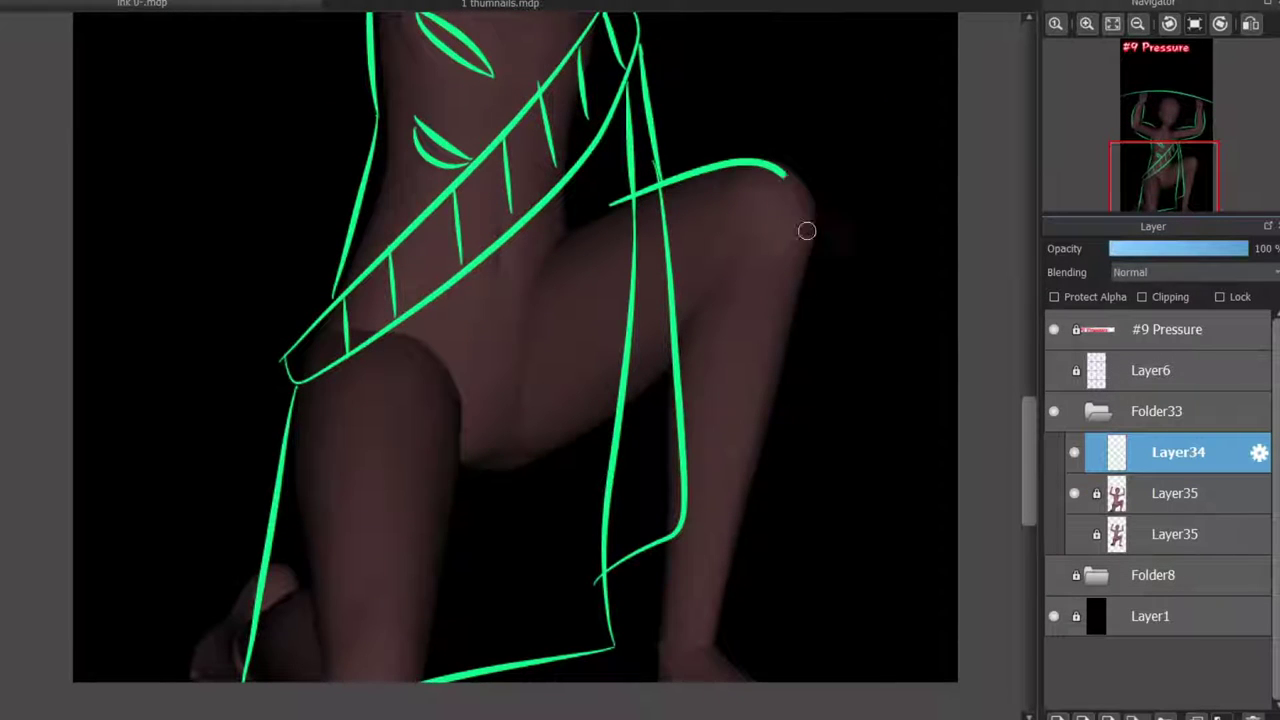
mouse_move(805, 258)
mouse_down()
mouse_move(751, 531)
mouse_move(770, 680)
mouse_up()
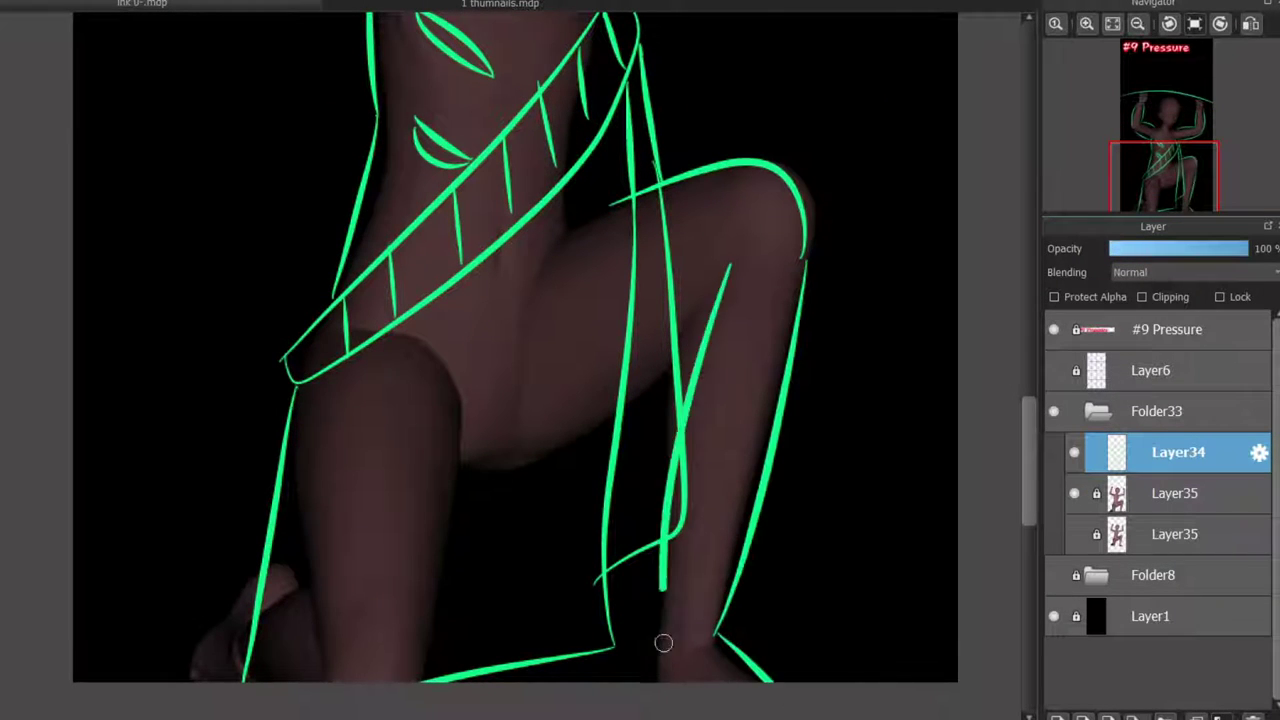
key(ctrl+z)
key(ctrl+z)
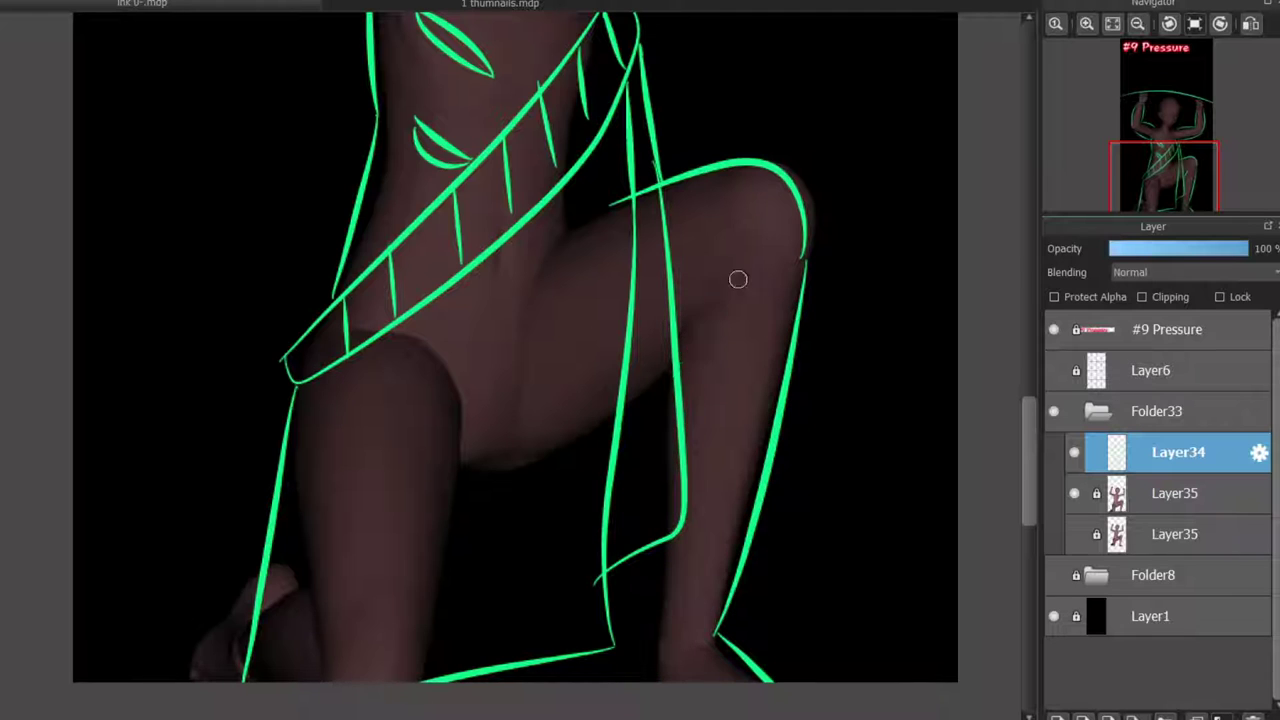
- Add blue contour and fold lines along the raised inner leg, behind the kneeling foot and across the thighs
mouse_move(737, 277)
mouse_down()
mouse_move(680, 364)
mouse_move(640, 668)
mouse_up()
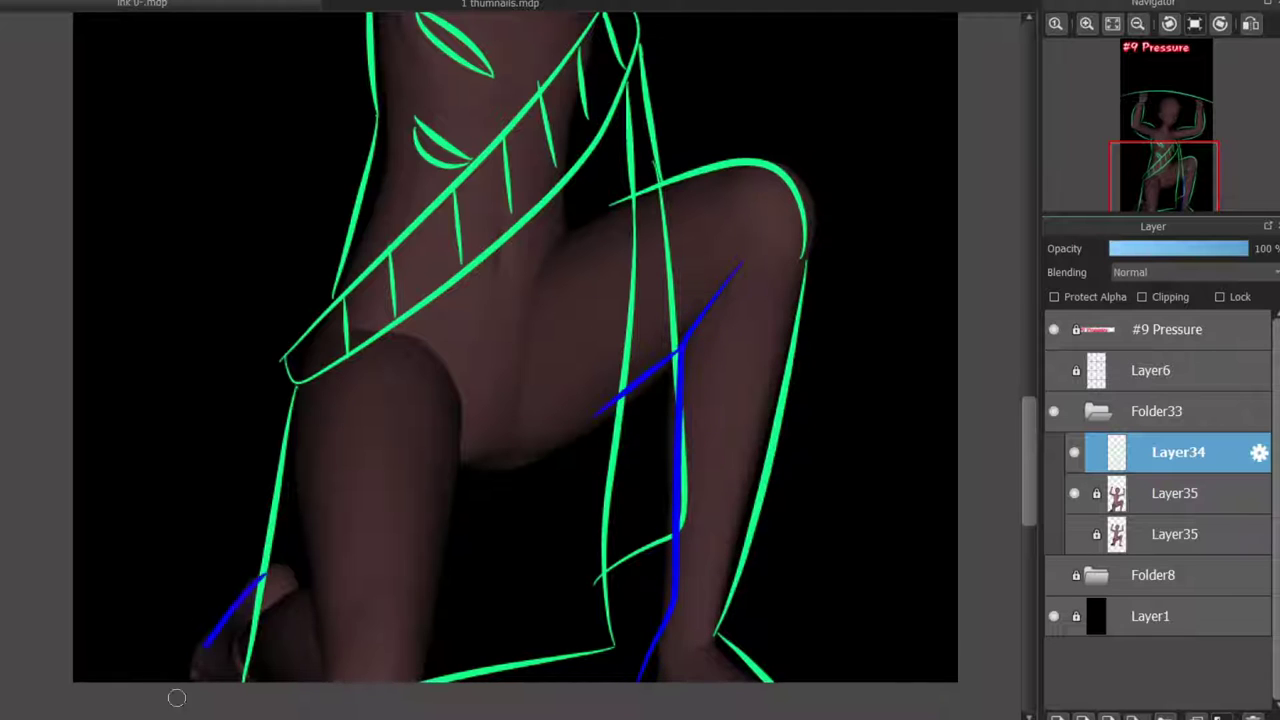
drag(566, 228, 427, 603)
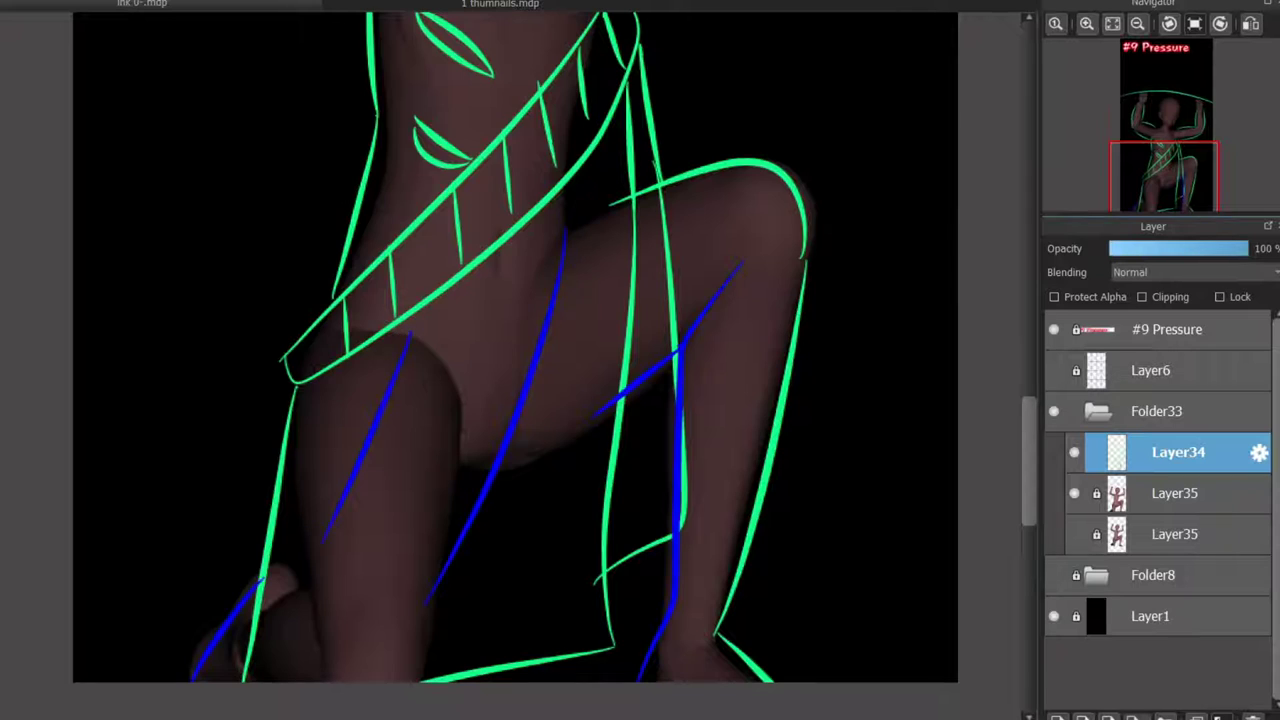
- Draw a blue strap over the figure's left shoulder and a curved band looping beneath the armpit to the sash
scroll(560, 250, down, 3)
scroll(578, 279, up, 4)
drag(585, 382, 680, 545)
drag(603, 338, 688, 555)
drag(597, 325, 533, 218)
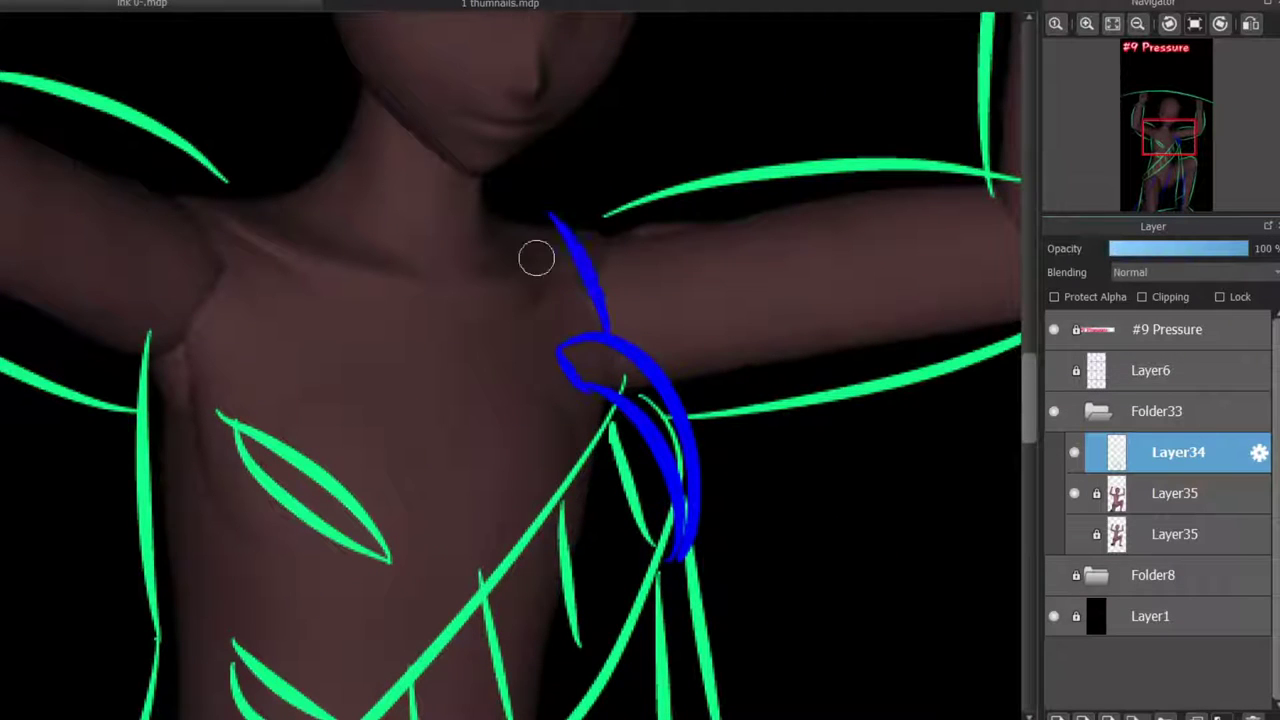
drag(570, 395, 493, 218)
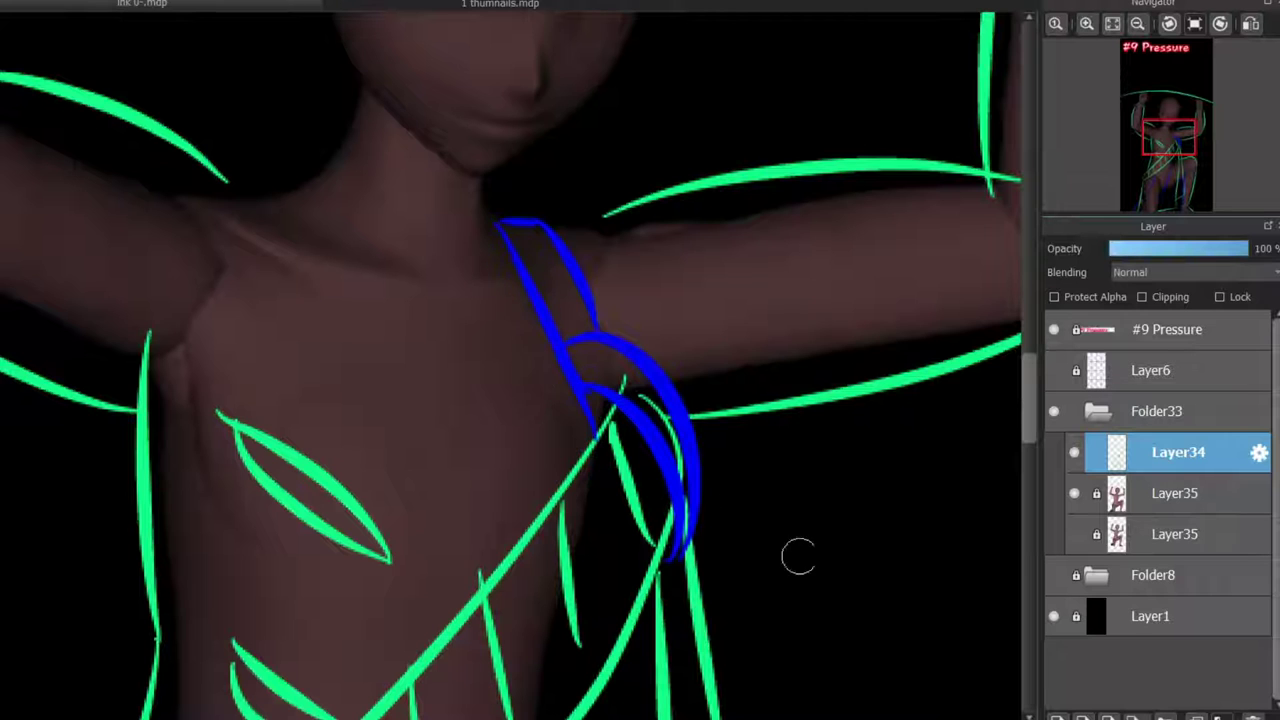
- Draw two curved blue lines across the forehead to form a headband
scroll(798, 557, up, 5)
drag(380, 295, 555, 376)
key(ctrl+z)
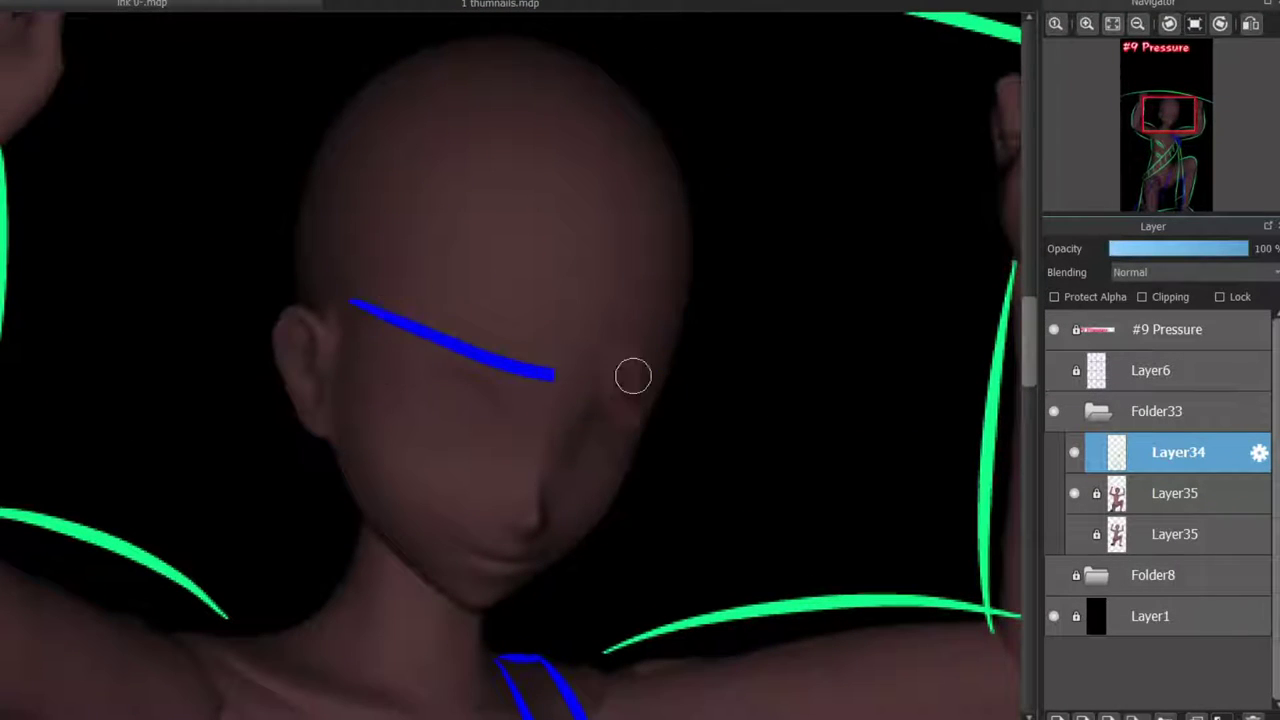
drag(633, 376, 683, 352)
mouse_move(385, 242)
mouse_down()
mouse_move(634, 300)
mouse_move(690, 290)
mouse_up()
key(ctrl+z)
drag(690, 287, 405, 238)
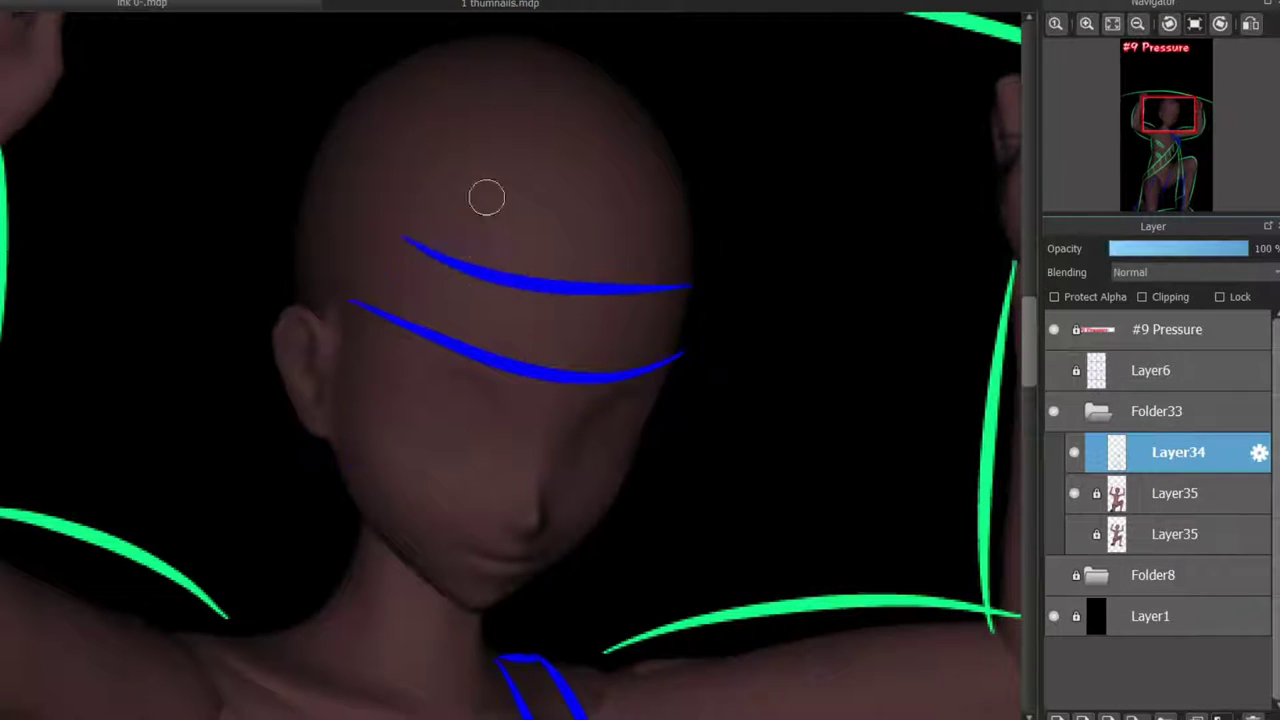
- Sketch pointed blue hair strands framing both sides of the face and add a short mouth line
drag(482, 195, 395, 435)
drag(365, 495, 426, 203)
mouse_move(596, 232)
mouse_down()
mouse_move(648, 352)
mouse_move(611, 517)
mouse_up()
key(ctrl+z)
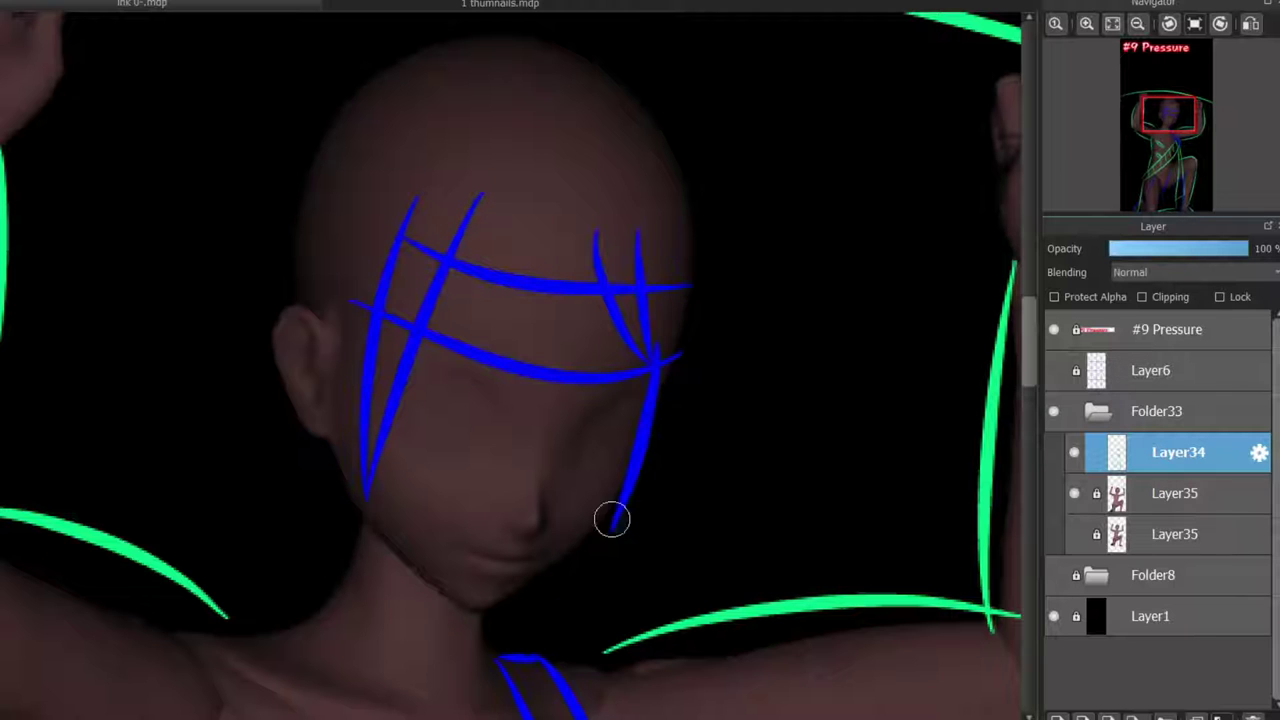
drag(710, 228, 625, 531)
mouse_move(512, 565)
mouse_down()
mouse_move(465, 598)
mouse_move(469, 556)
mouse_up()
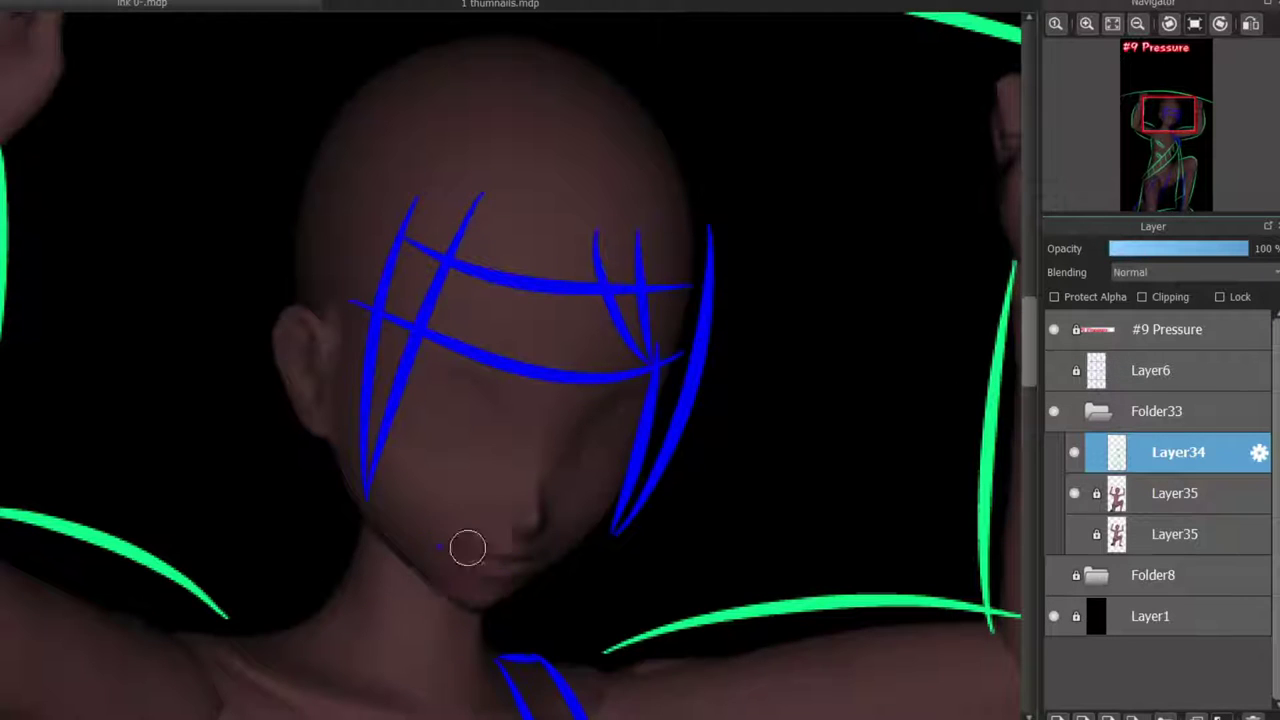
- Draw the blue jawline meeting at the chin, the neck-to-shoulder lines and the curved neckline across the collarbones
scroll(621, 451, down, 3)
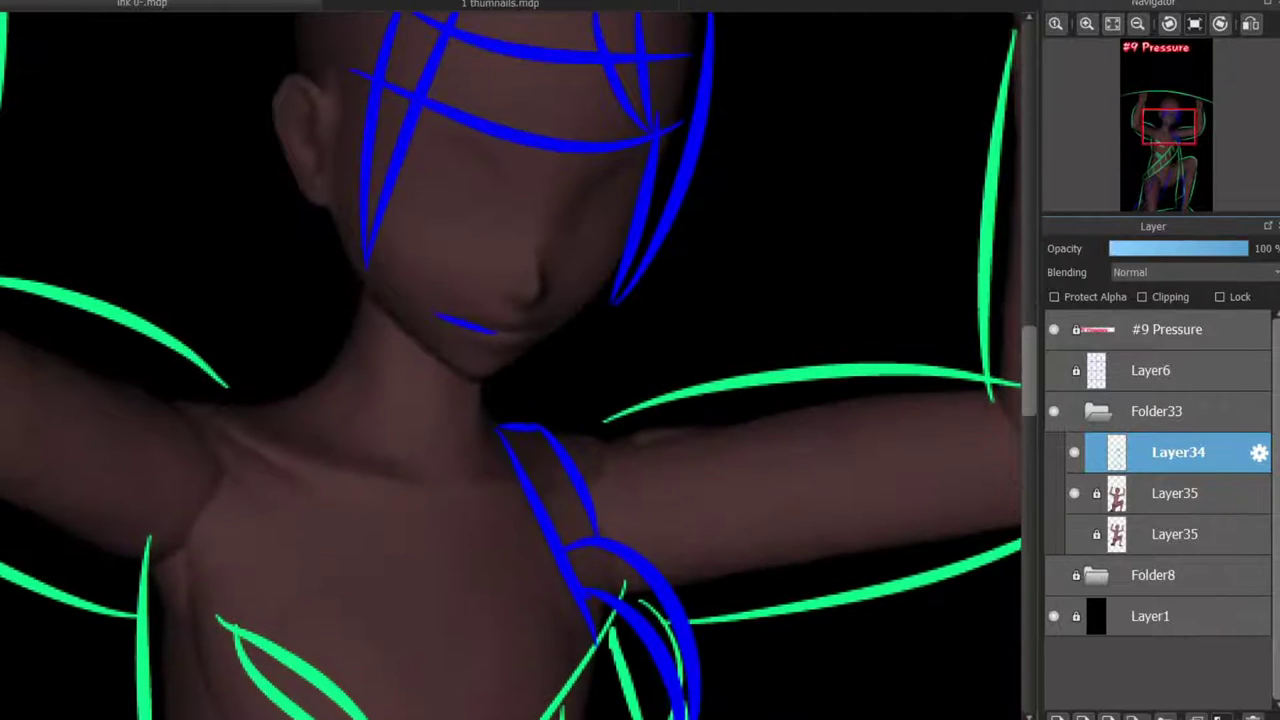
drag(238, 397, 372, 297)
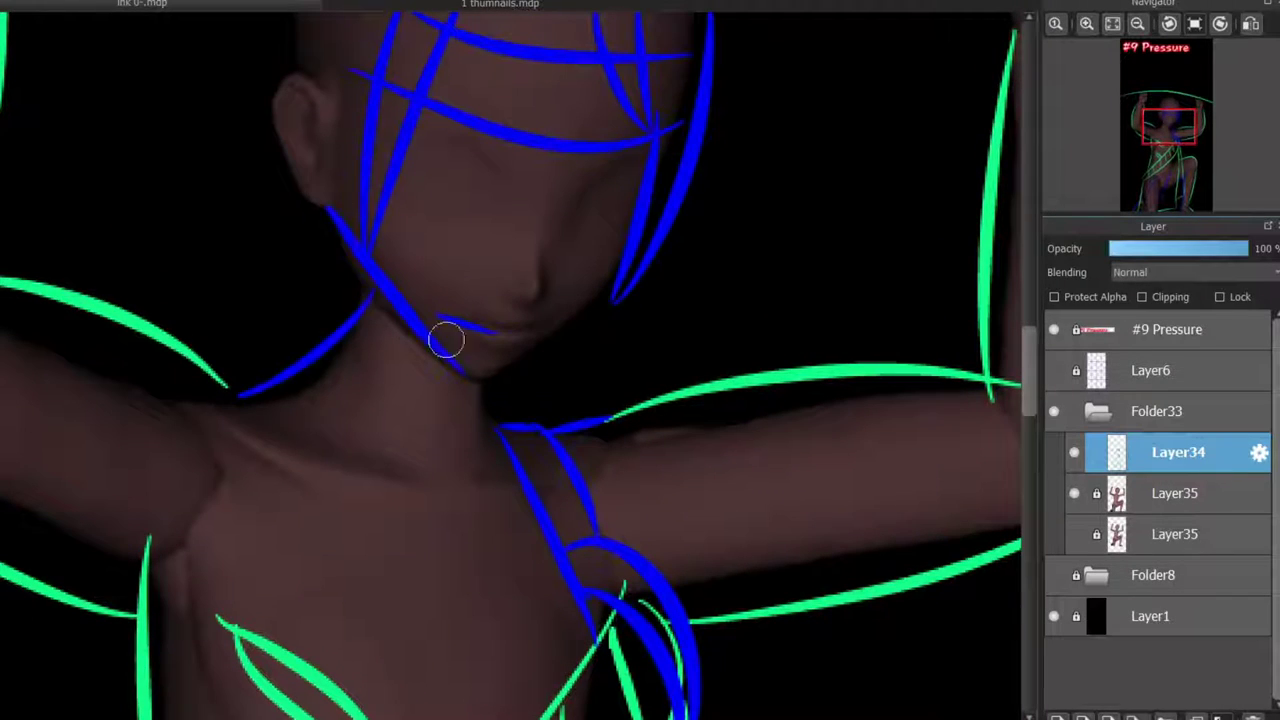
drag(499, 379, 610, 275)
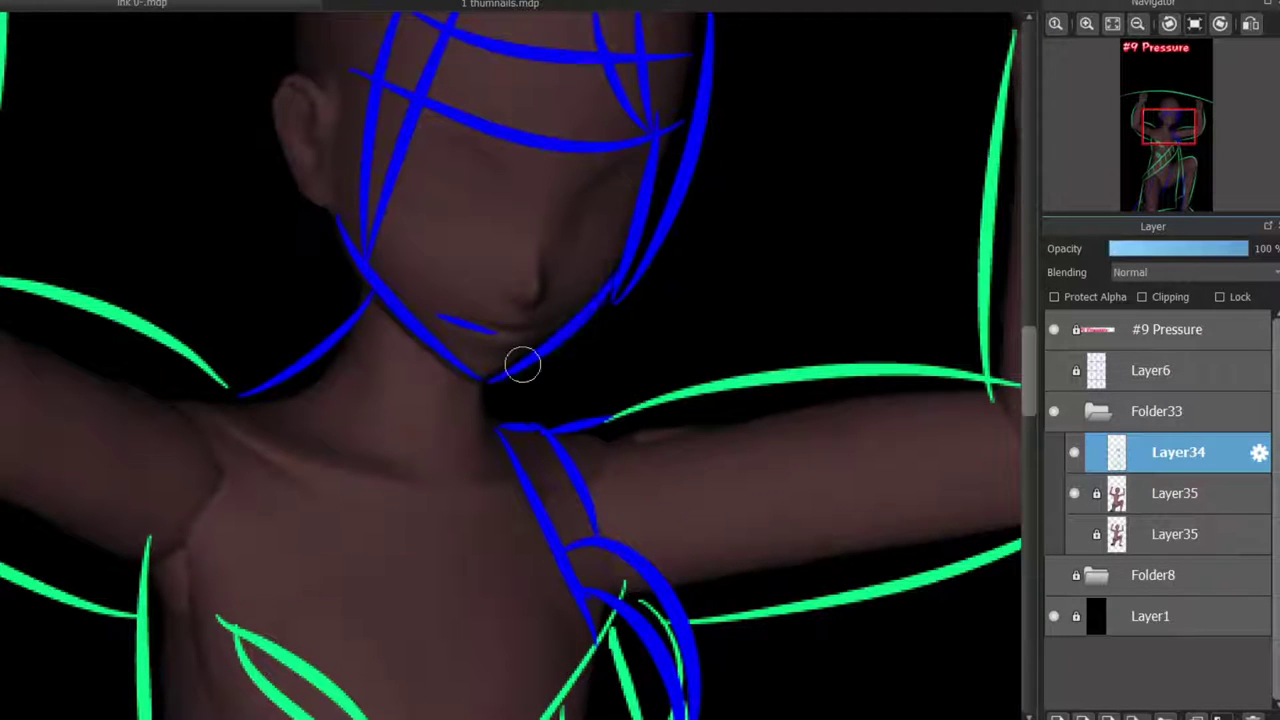
key(ctrl+z)
drag(474, 377, 608, 278)
drag(408, 488, 232, 436)
drag(472, 481, 560, 450)
- Sketch the outer blue hair silhouette over the crown, with jagged pointed tufts on both sides of the head
drag(512, 613, 677, 615)
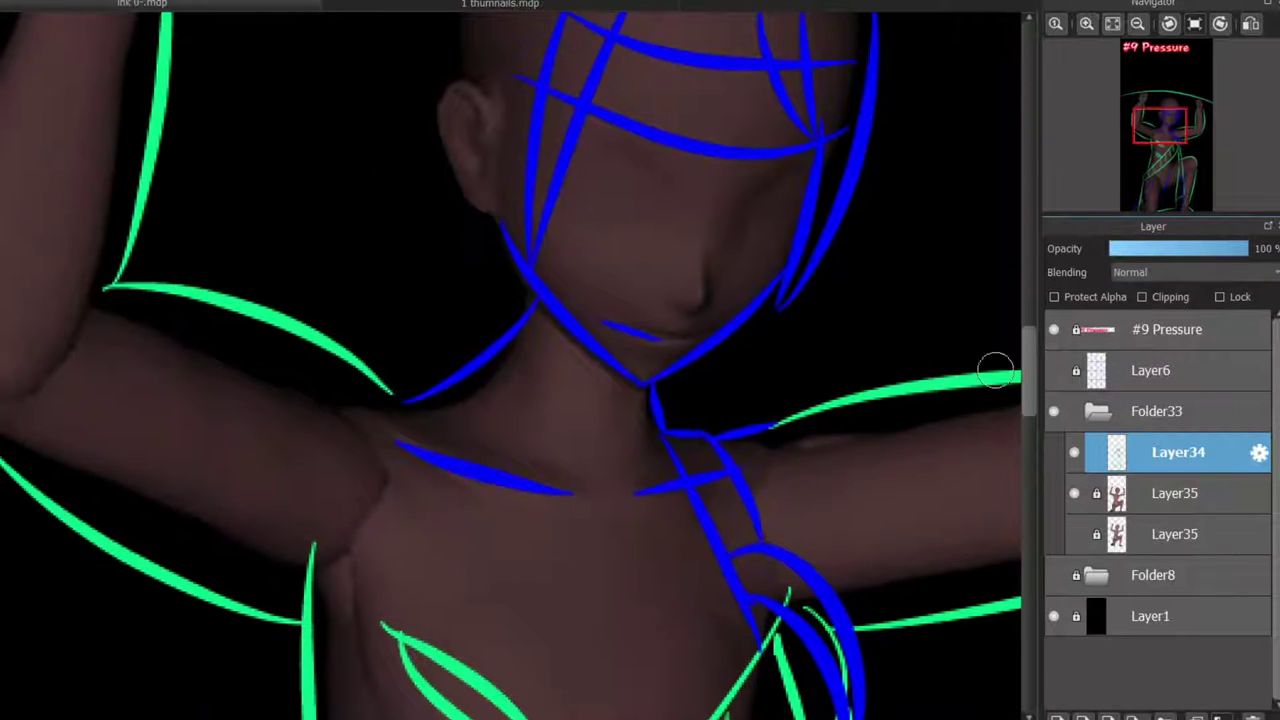
mouse_move(423, 21)
mouse_down()
mouse_move(453, 151)
mouse_move(443, 351)
mouse_up()
drag(520, 238, 325, 518)
drag(455, 425, 328, 516)
drag(415, 462, 360, 655)
drag(372, 645, 497, 513)
key(ctrl+z)
drag(455, 425, 365, 635)
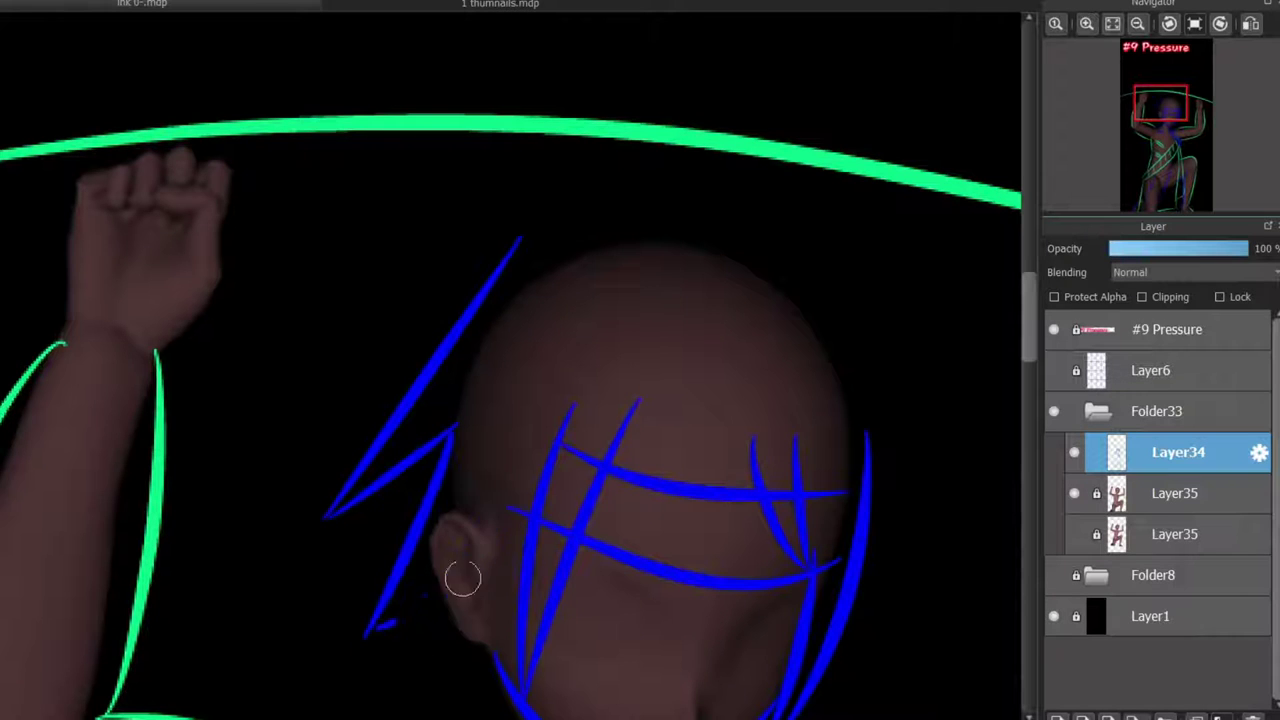
drag(505, 507, 382, 628)
drag(510, 608, 420, 656)
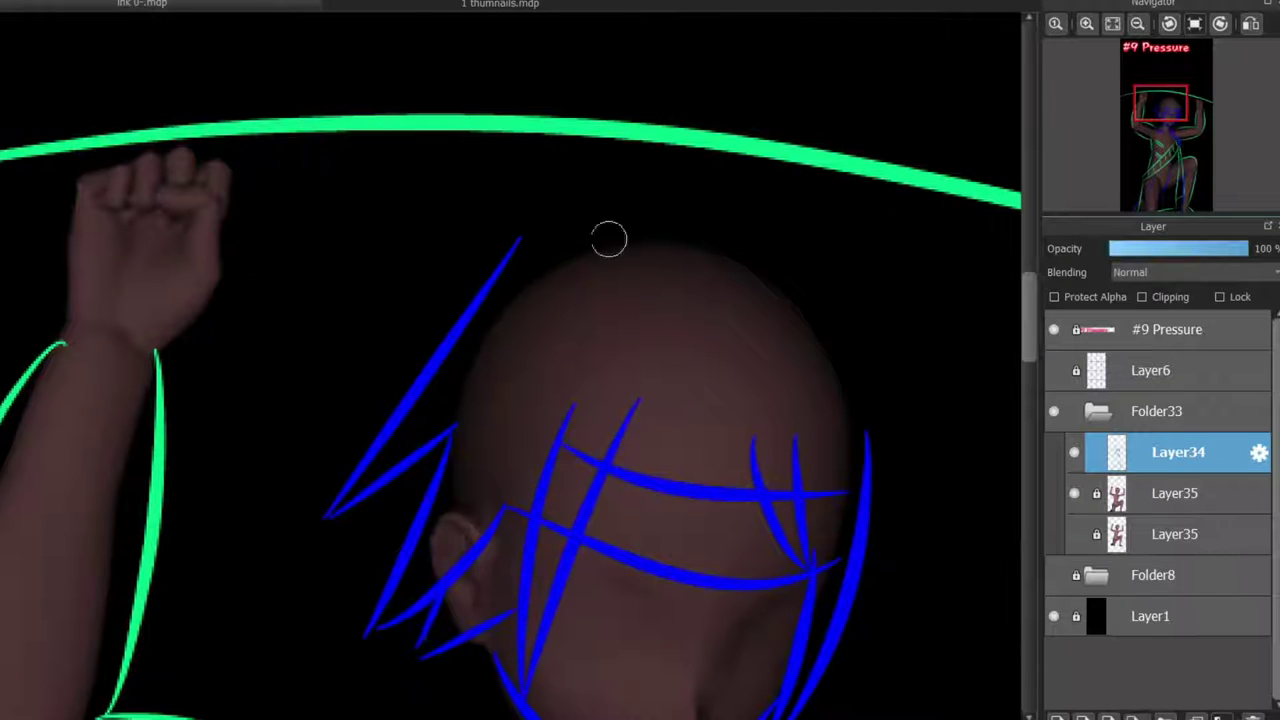
mouse_move(525, 235)
mouse_down()
mouse_move(860, 280)
mouse_move(871, 529)
mouse_move(871, 34)
mouse_up()
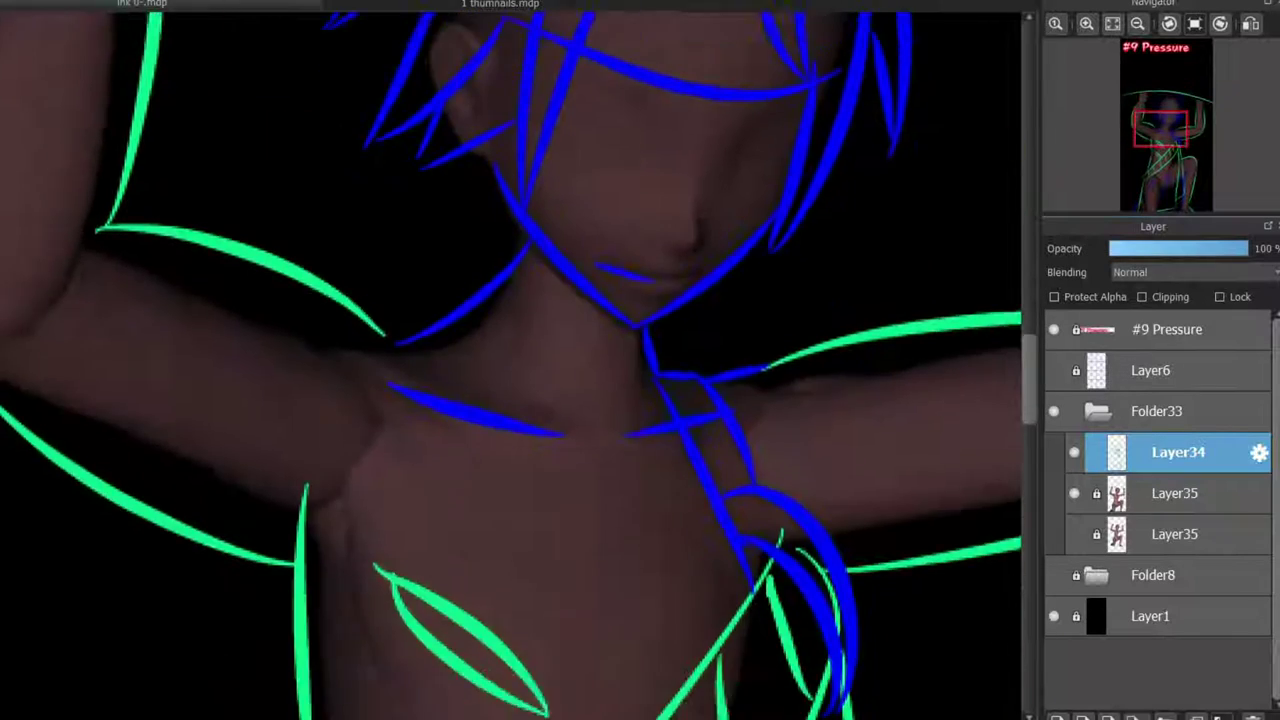
- Draw a slanted blue line spanning both raised hands just beneath the green arc
scroll(1010, 318, up, 5)
scroll(506, 277, down, 5)
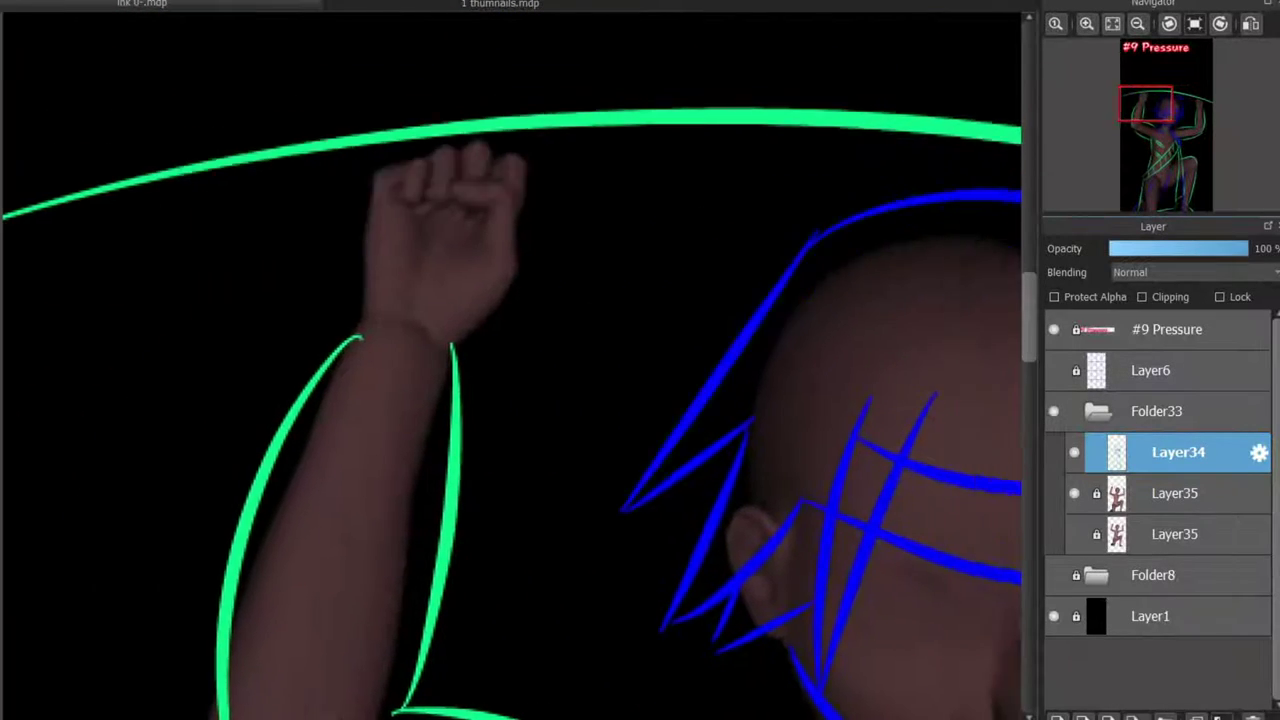
scroll(1015, 462, down, 5)
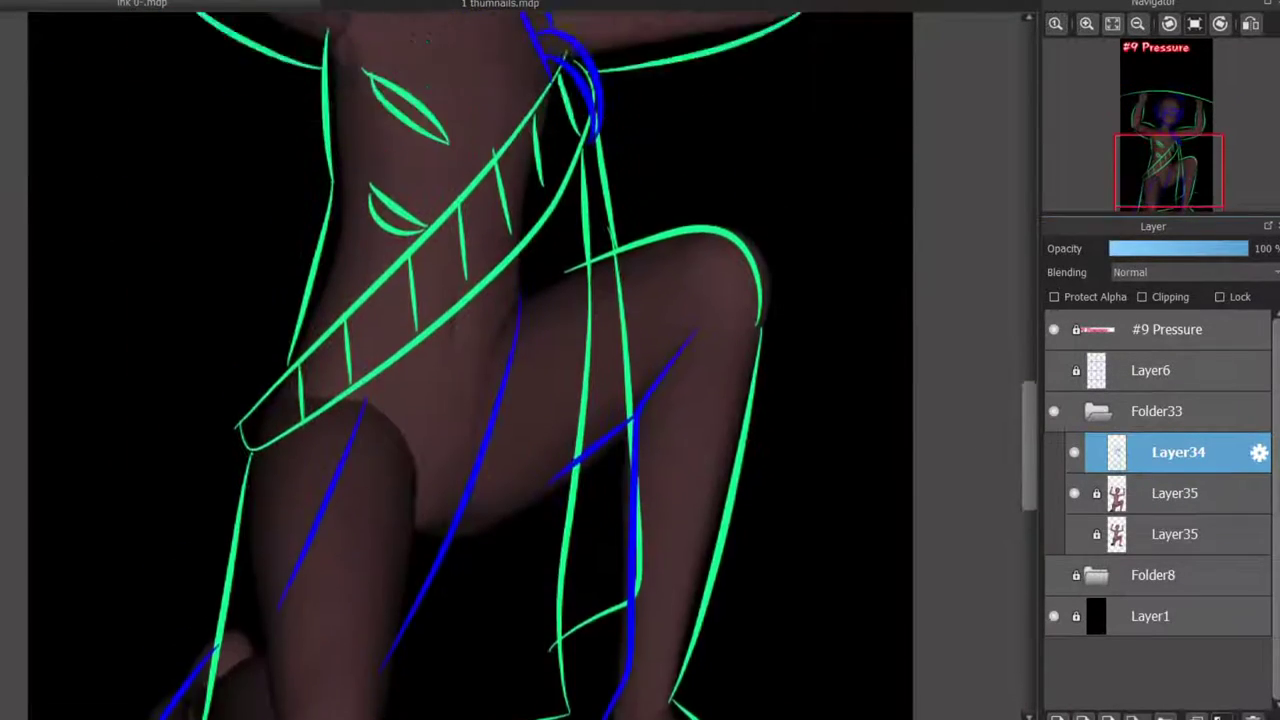
scroll(1015, 462, up, 6)
drag(205, 242, 812, 340)
key(ctrl+z)
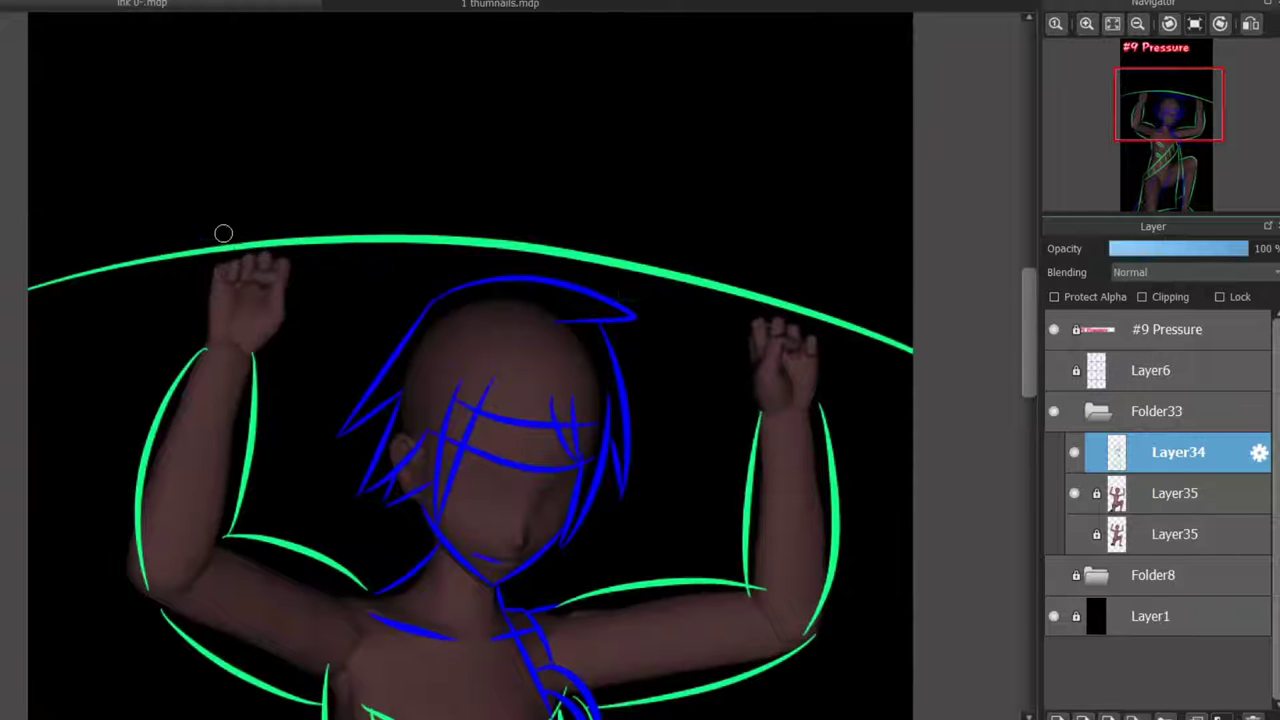
drag(222, 238, 851, 305)
- Transform Folder33, rotating the sketch slightly counterclockwise until the blue line above the hands is roughly level
scroll(807, 360, down, 5)
click(1160, 411)
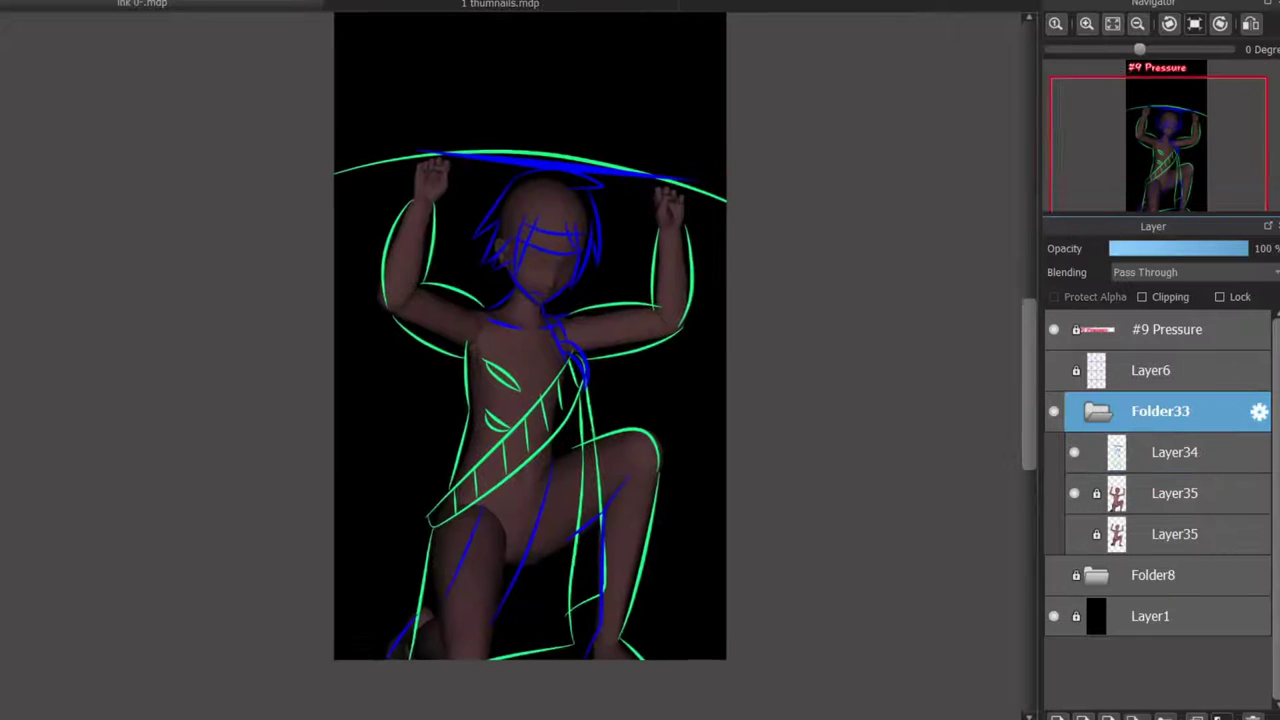
key(ctrl+t)
drag(740, 110, 701, 83)
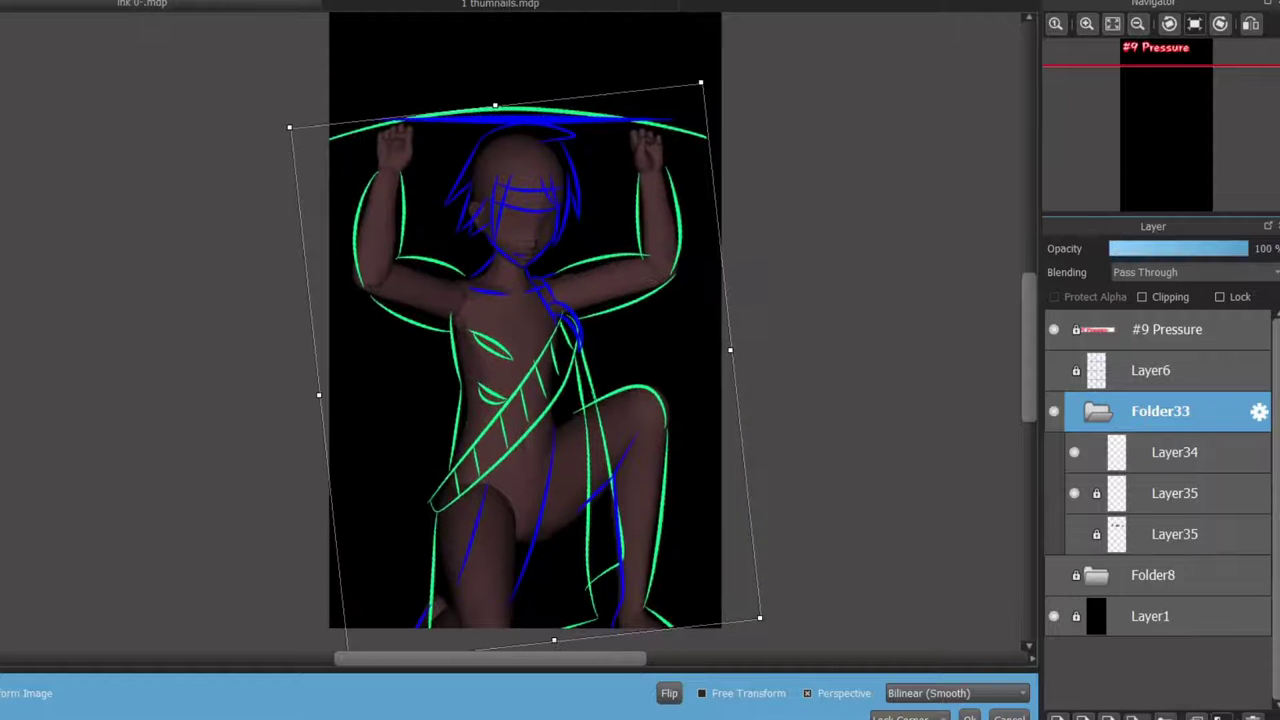
key(Return)
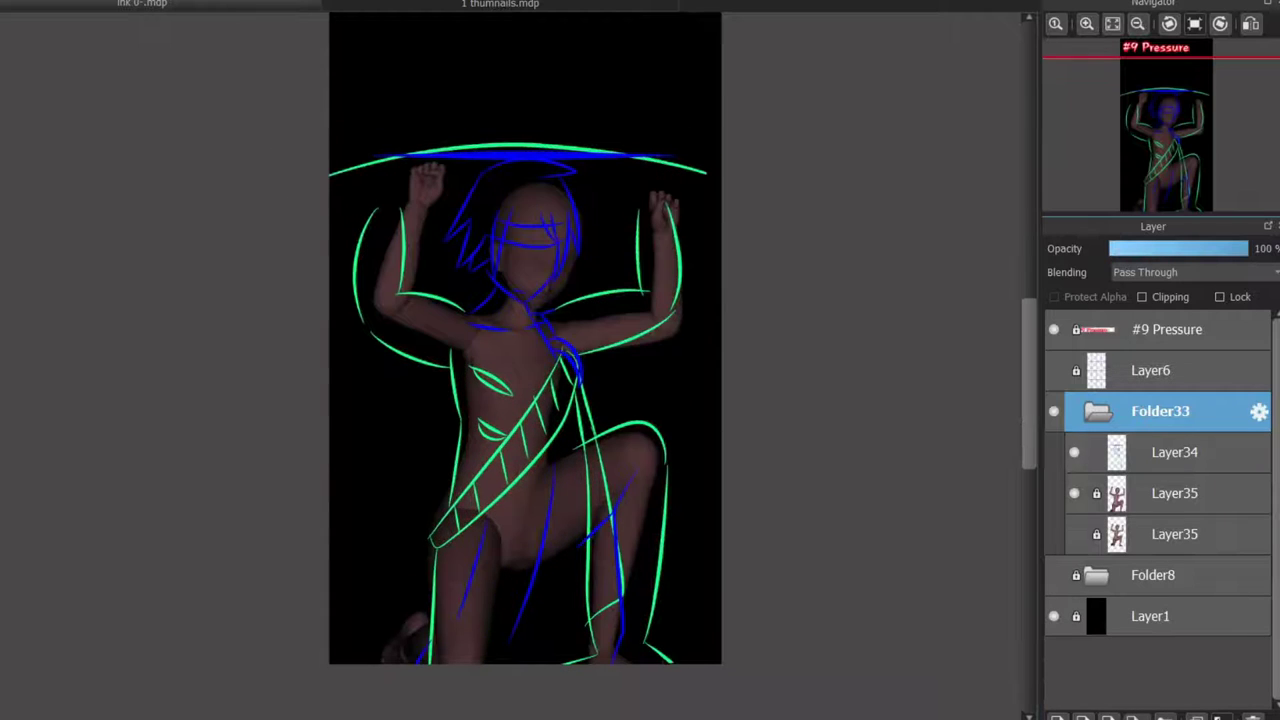
- Undo the last rotation of Folder33, restoring the sketch over the unlocked Layer35 pose reference
click(1178, 493)
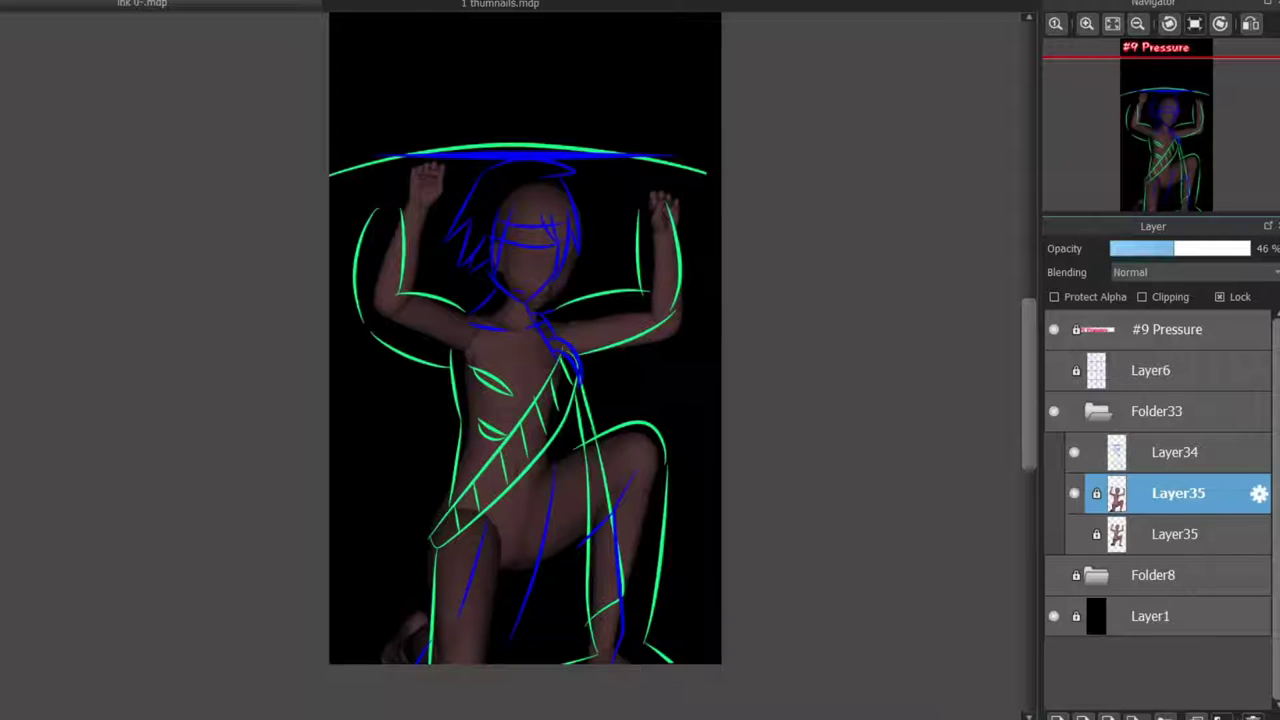
key(ctrl+z)
key(ctrl+z)
key(ctrl+z)
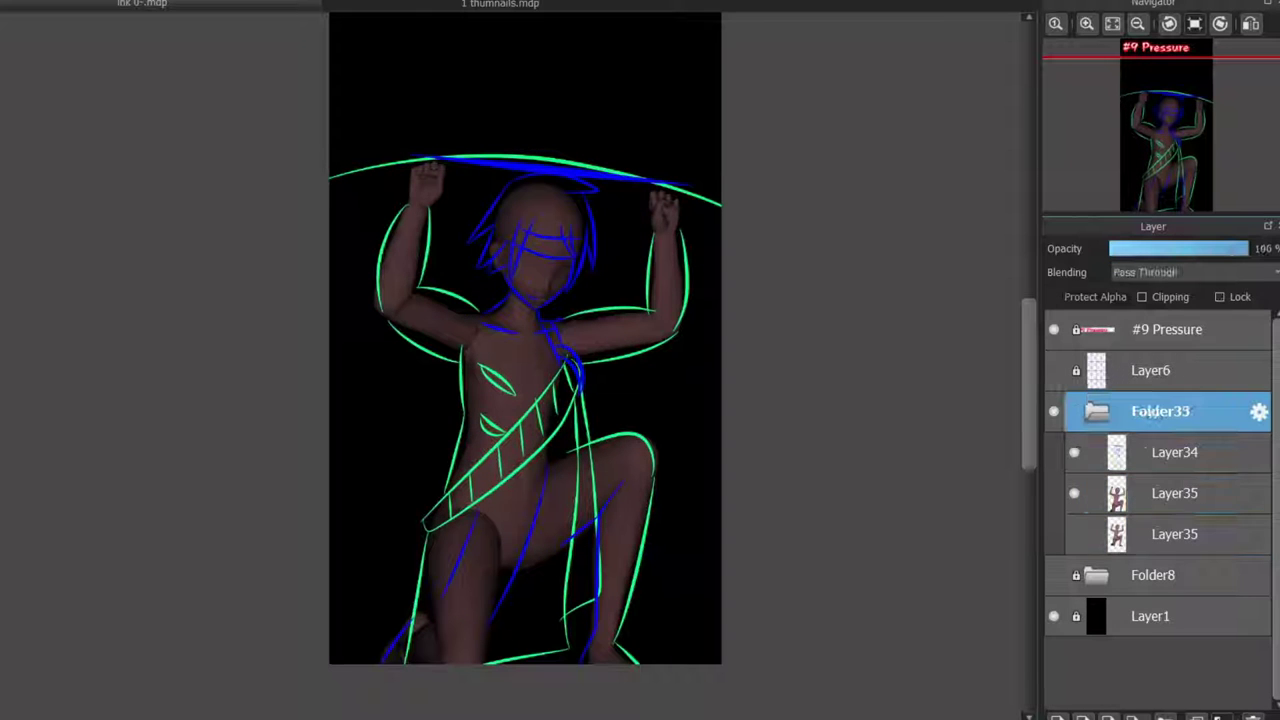
- Transform Folder33 again, rotating sketch and pose reference together counterclockwise until the overhead line is level, and position it on the canvas
key(ctrl+t)
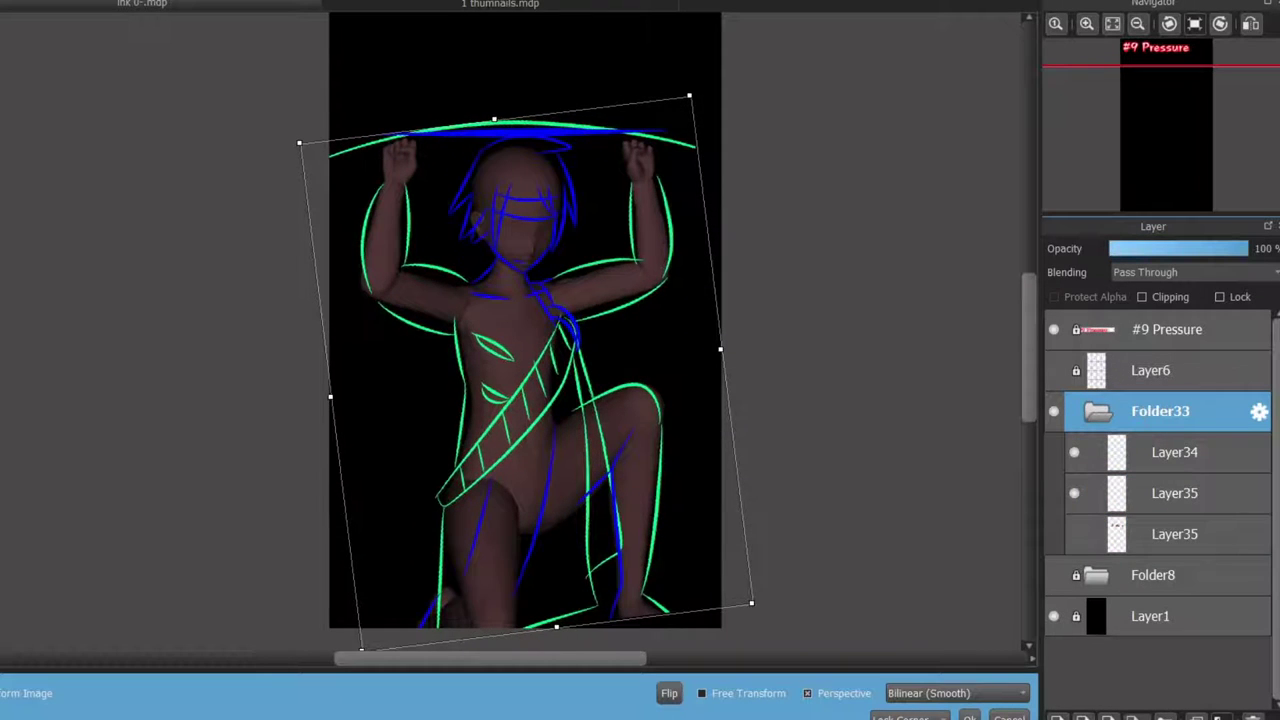
drag(525, 370, 528, 382)
key(Escape)
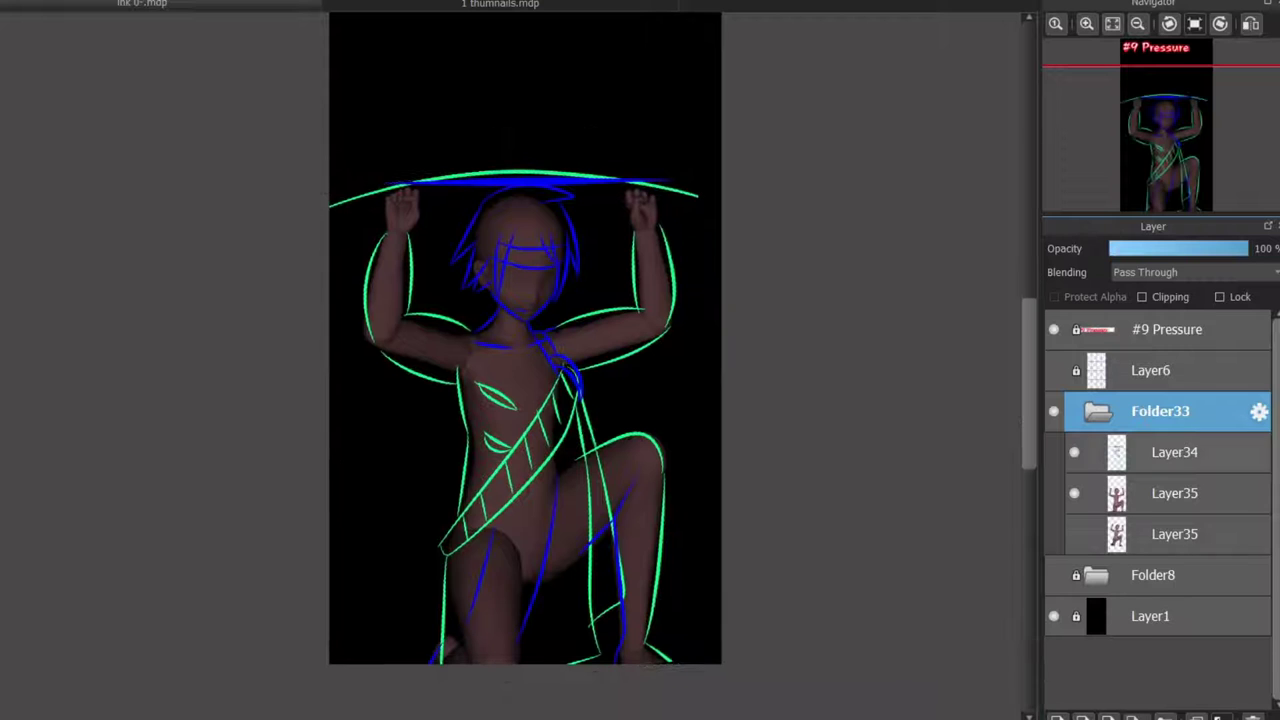
- On Layer34, draw a blue horizontal line across the canvas above the green arc and extend the line beneath it to both canvas edges
key(ctrl+y)
key(ctrl+y)
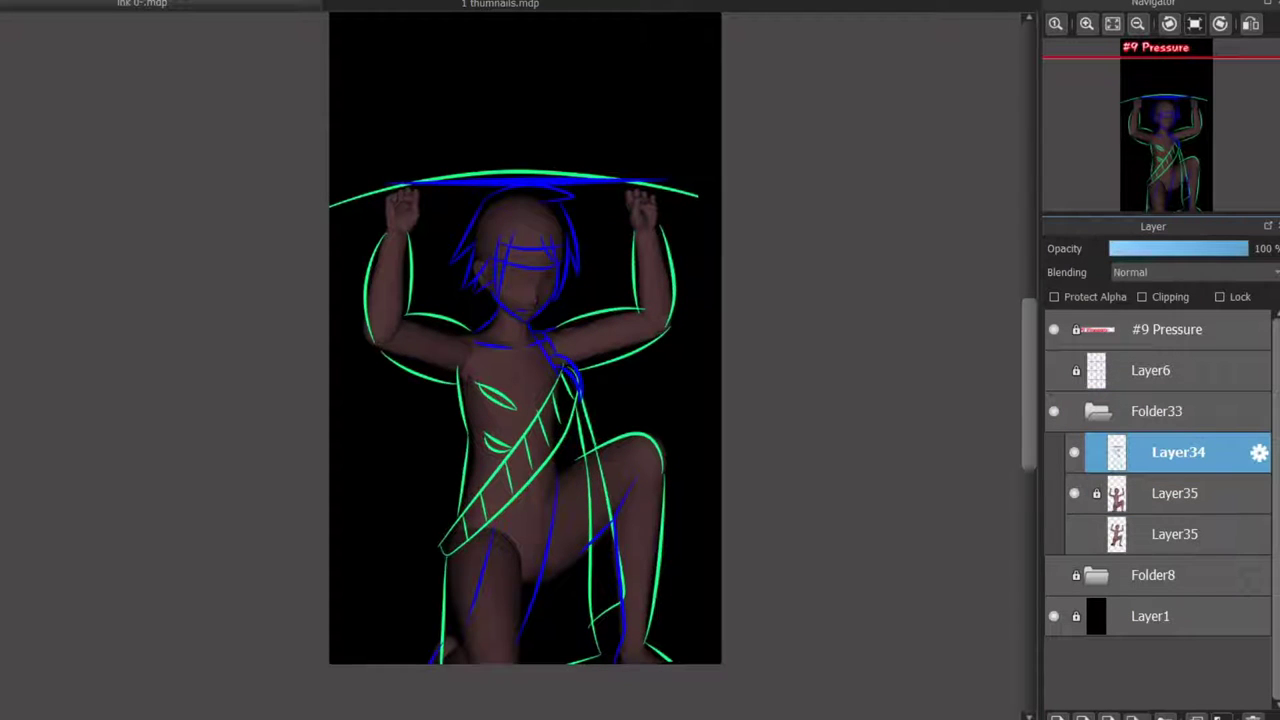
scroll(348, 320, down, 1)
scroll(348, 320, up, 5)
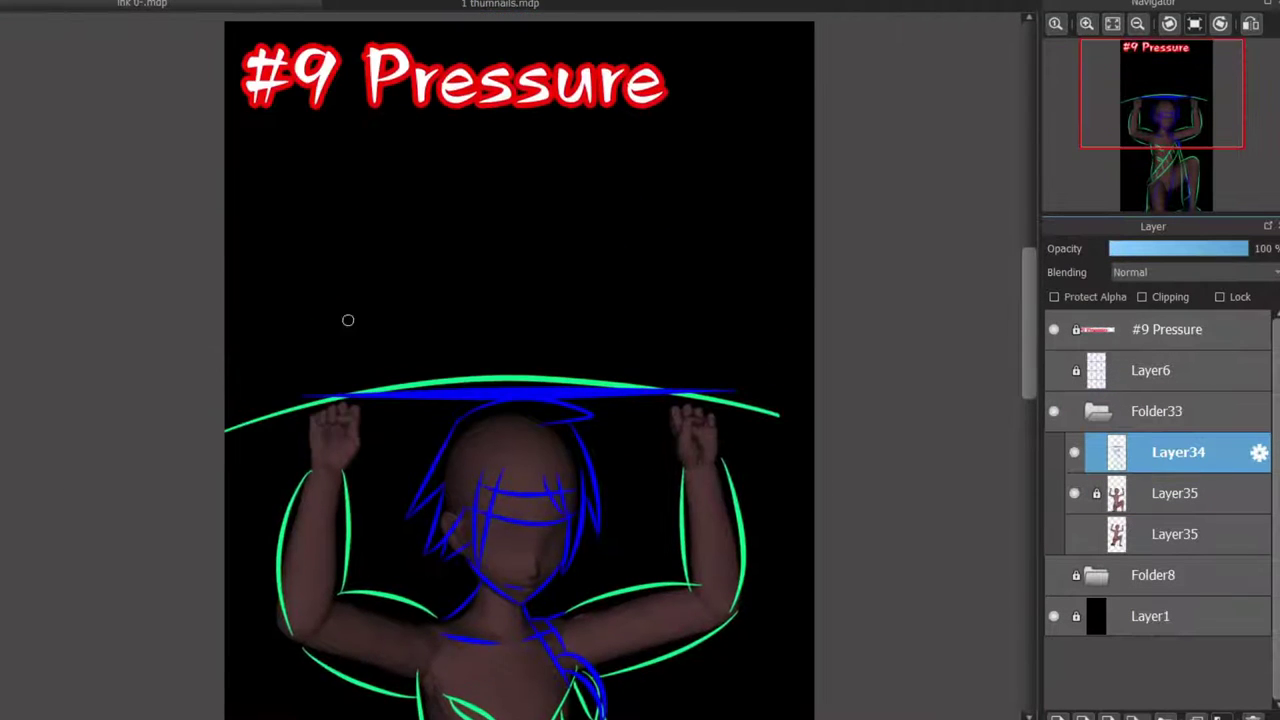
scroll(467, 337, up, 2)
drag(100, 310, 990, 310)
scroll(833, 335, down, 3)
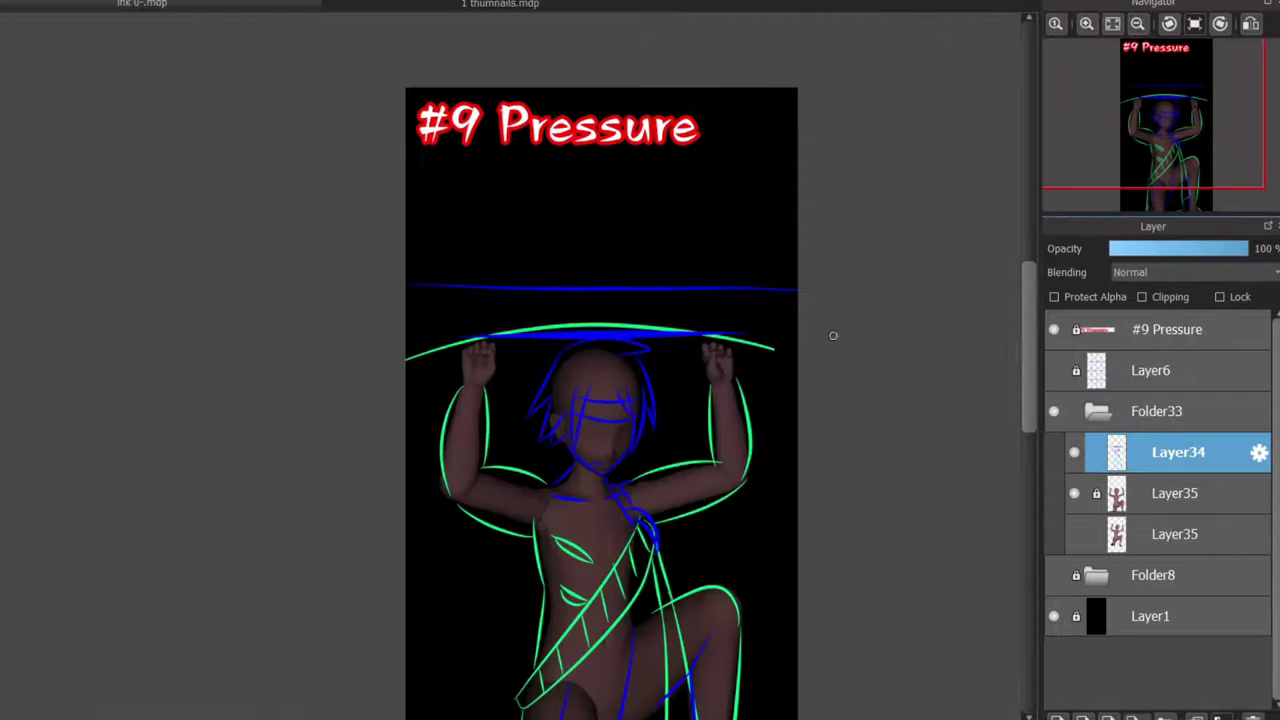
scroll(682, 316, up, 2)
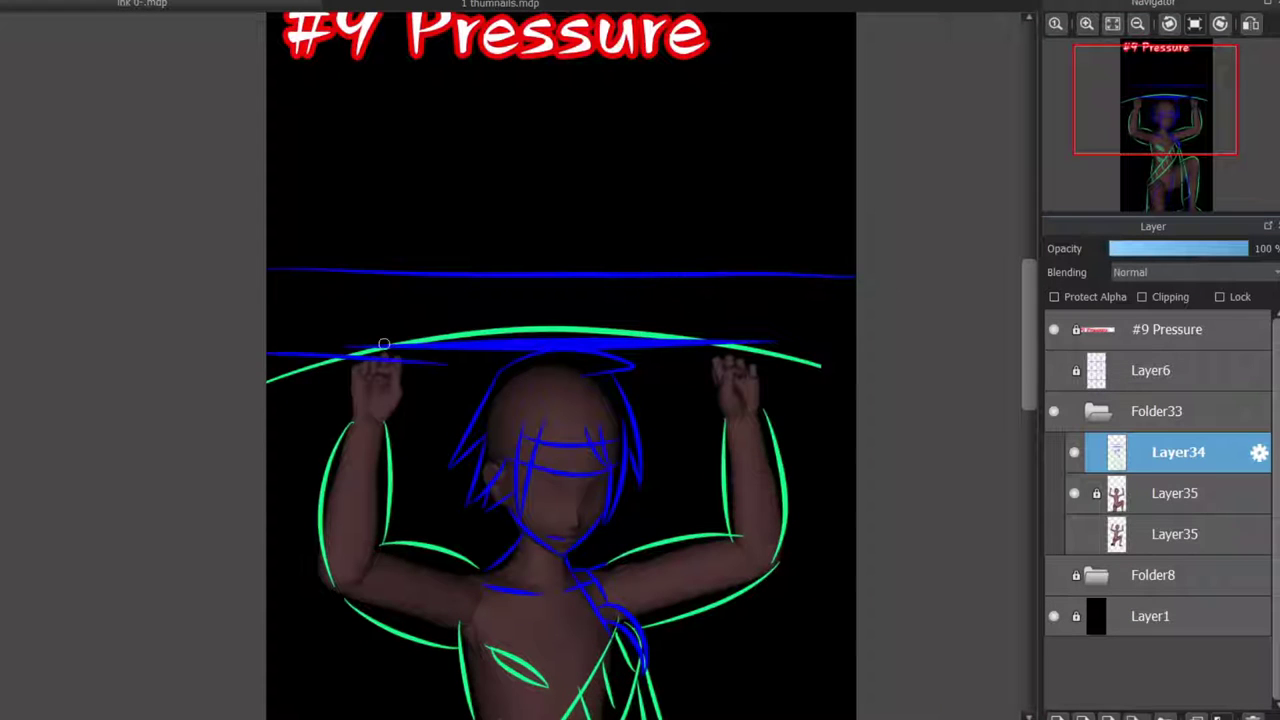
key(ctrl+z)
drag(383, 344, 266, 342)
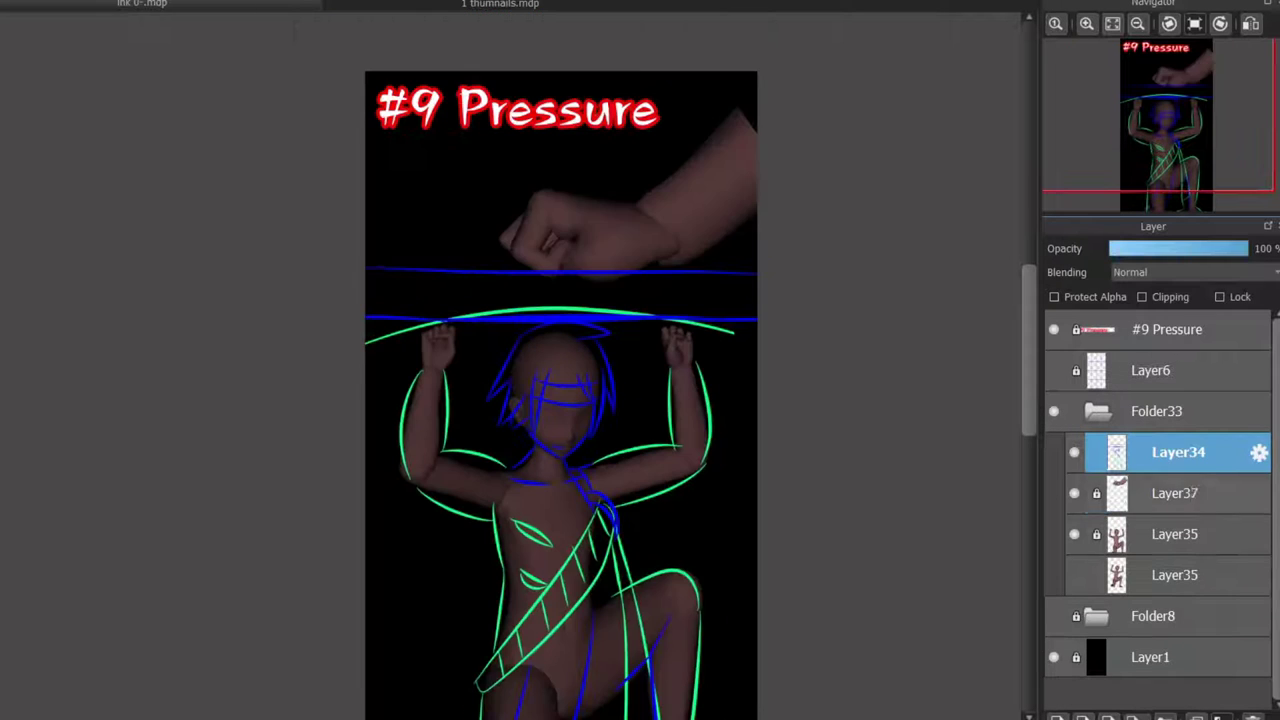
- On Layer34, trace the fist reference's curled fingers, inner gap and outer finger edges in blue
click(1178, 493)
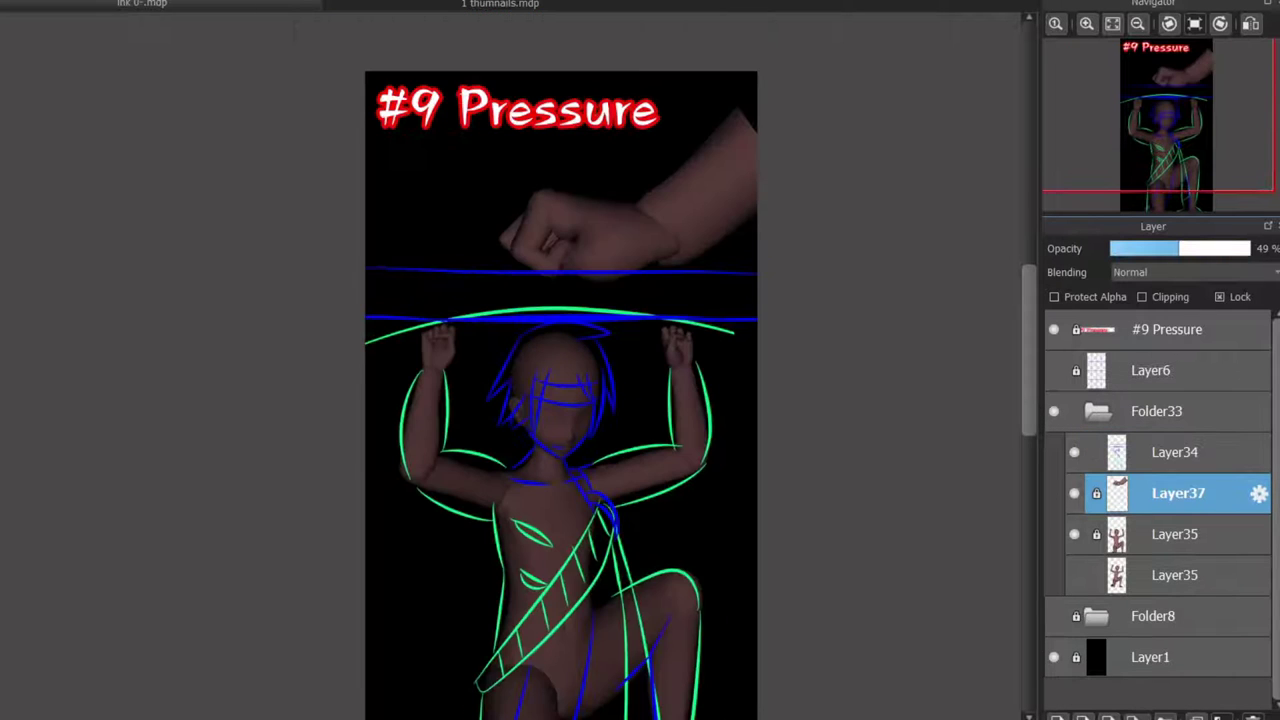
click(1178, 452)
scroll(588, 260, up, 5)
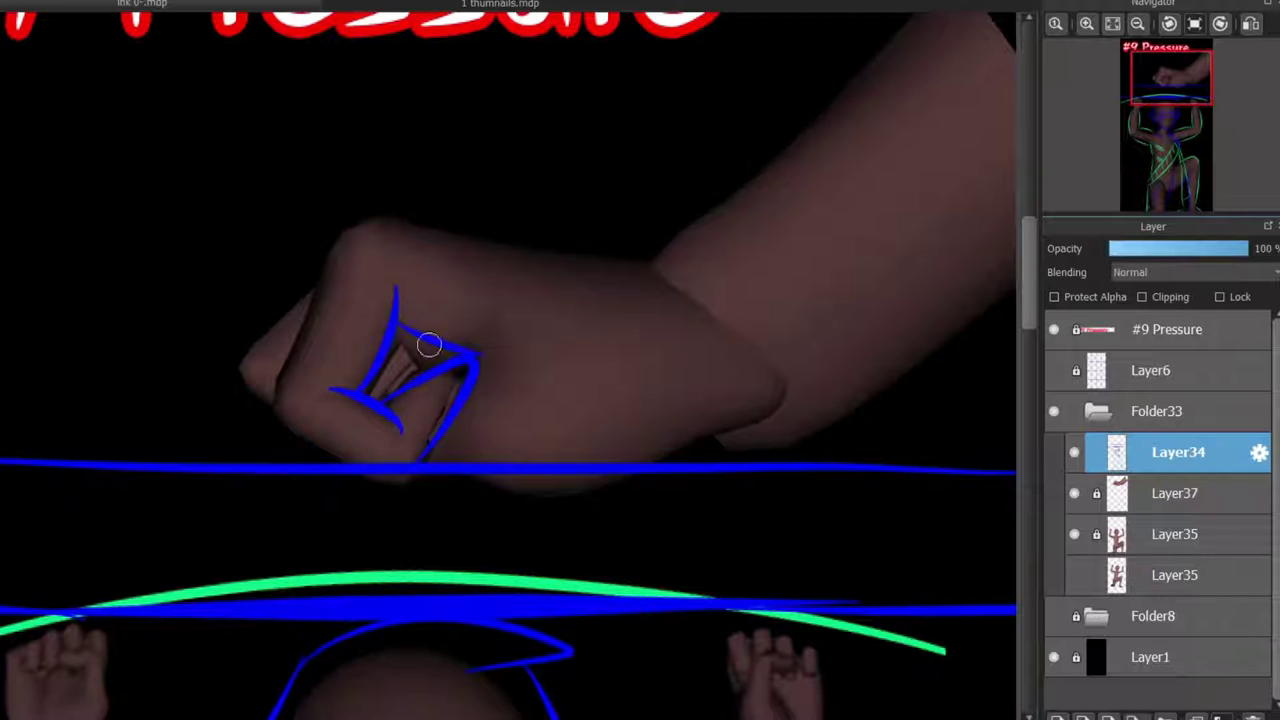
key(ctrl+z)
key(ctrl+z)
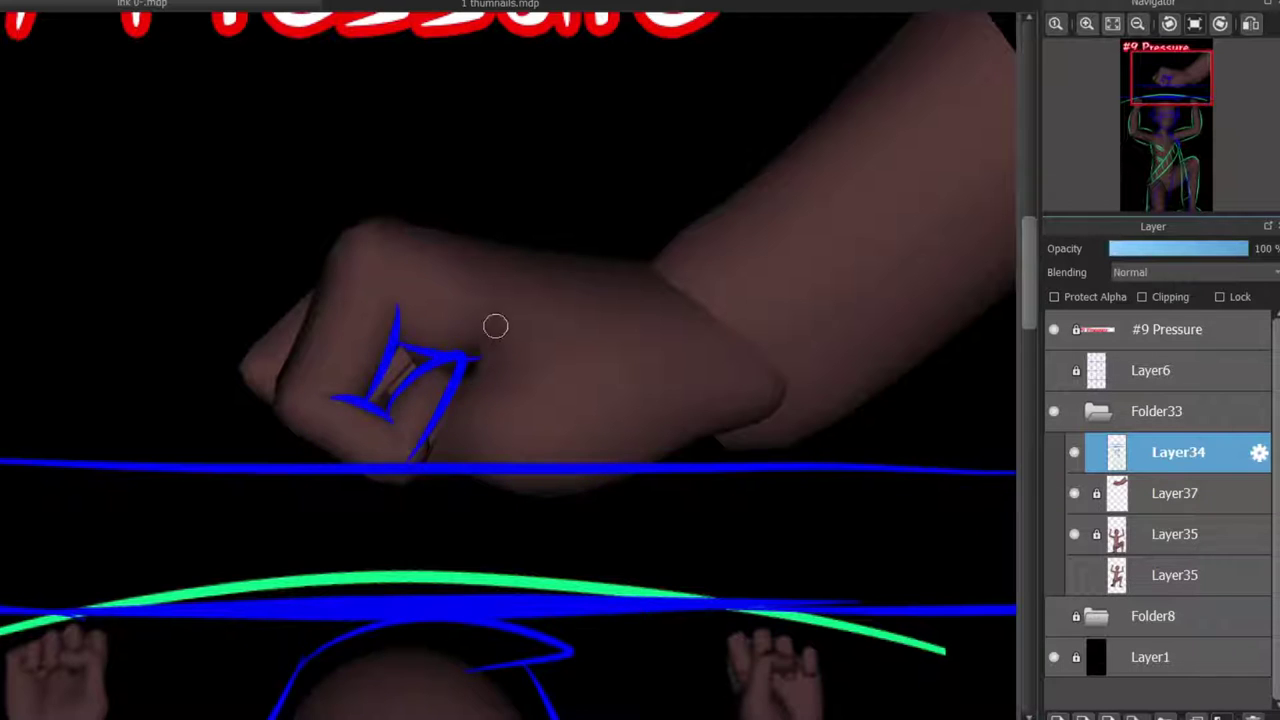
drag(348, 233, 282, 382)
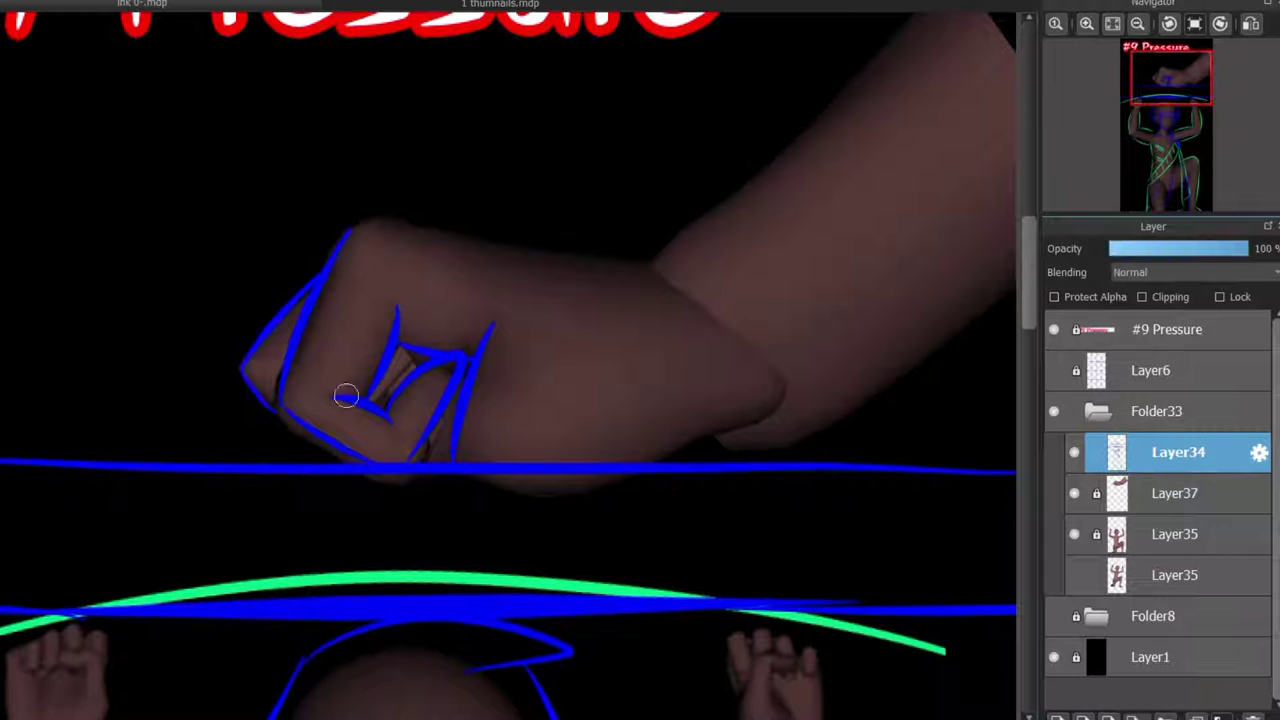
- Outline the back of the fist and the underside of the forearm in blue, with short vertical lines above the fist
mouse_move(350, 230)
mouse_down()
mouse_move(656, 254)
mouse_move(580, 277)
mouse_up()
drag(529, 243, 737, 414)
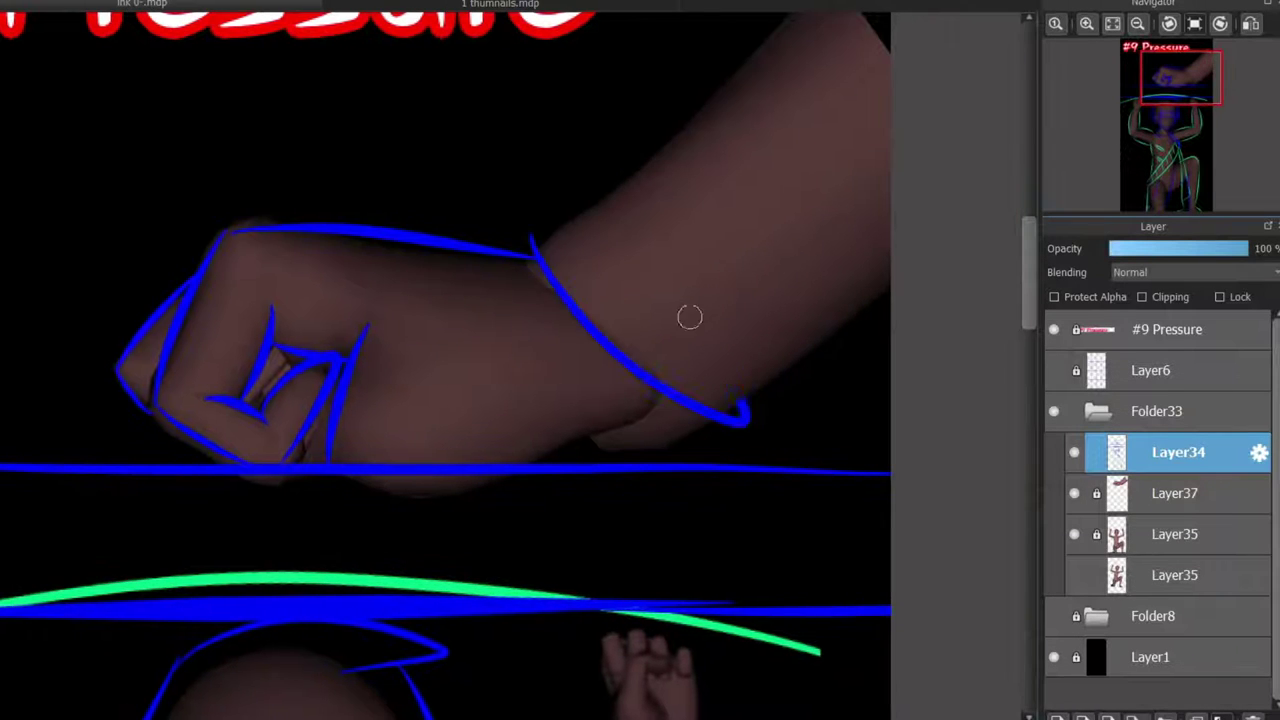
key(ctrl+z)
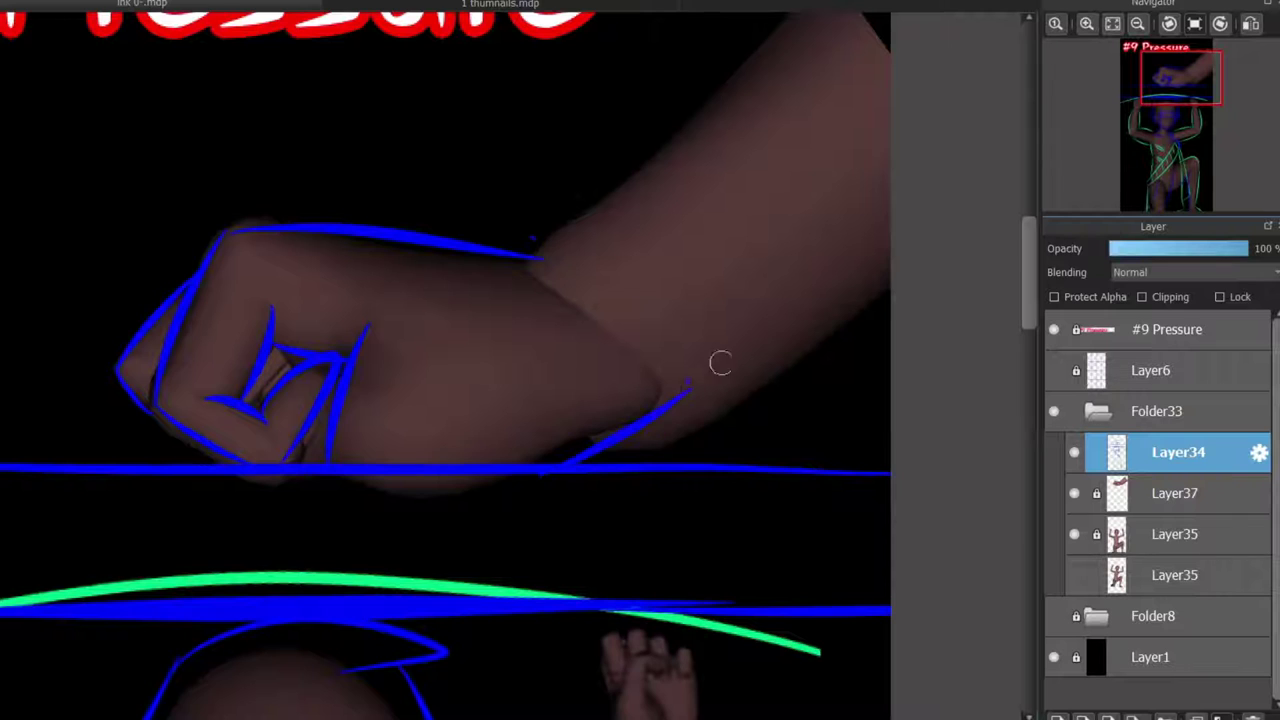
scroll(909, 37, down, 4)
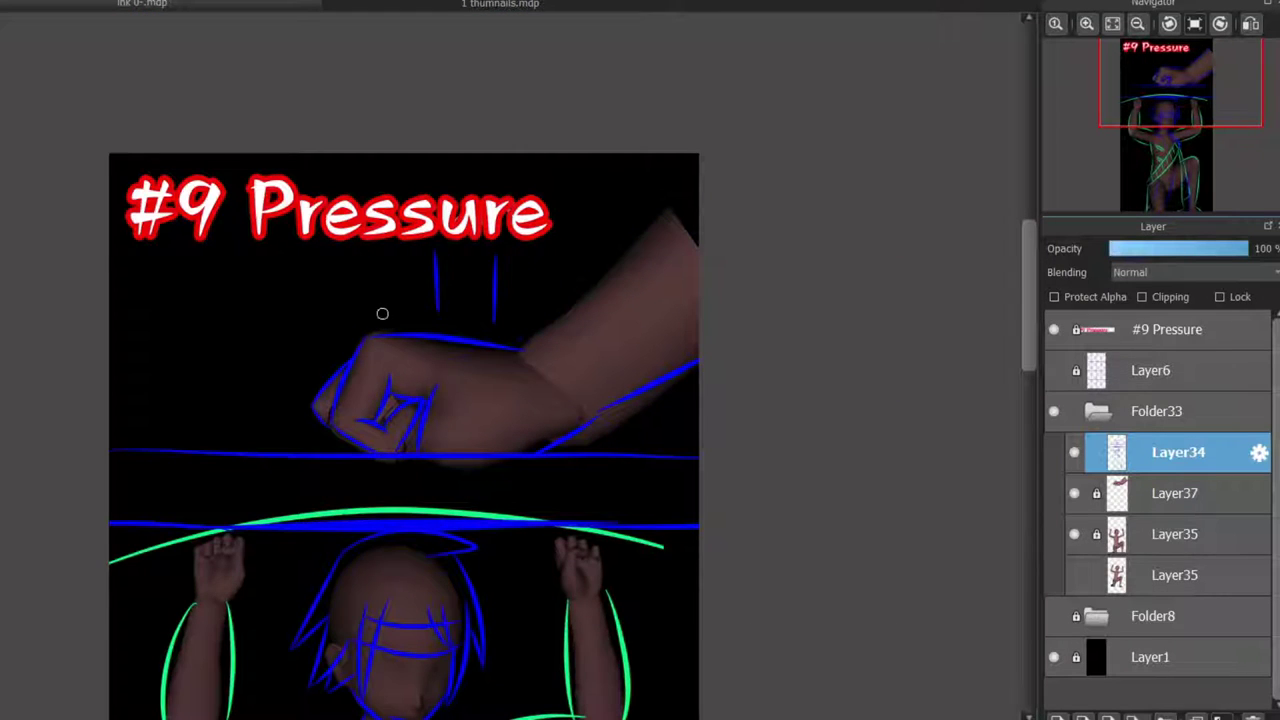
- Draw the blue side contour of the torso from the armpit past the waist and a vertical centre line on the chest
scroll(1017, 289, down, 5)
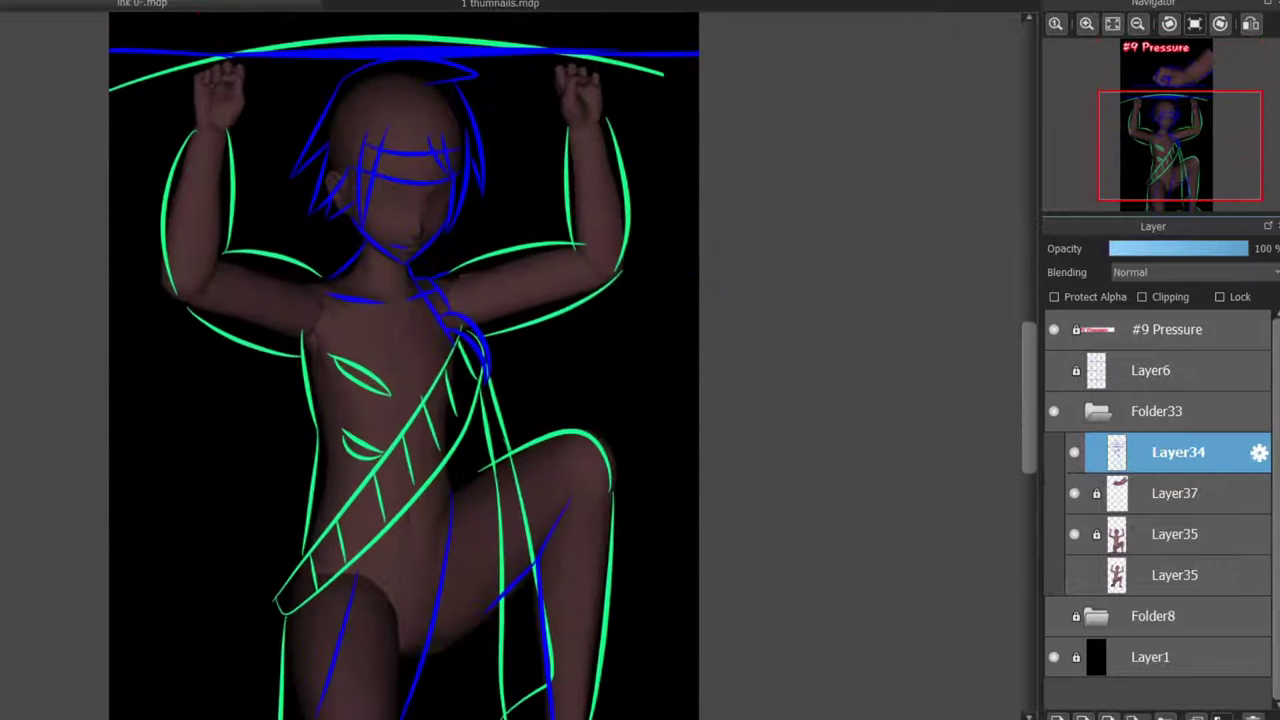
scroll(400, 360, up, 3)
scroll(400, 360, down, 4)
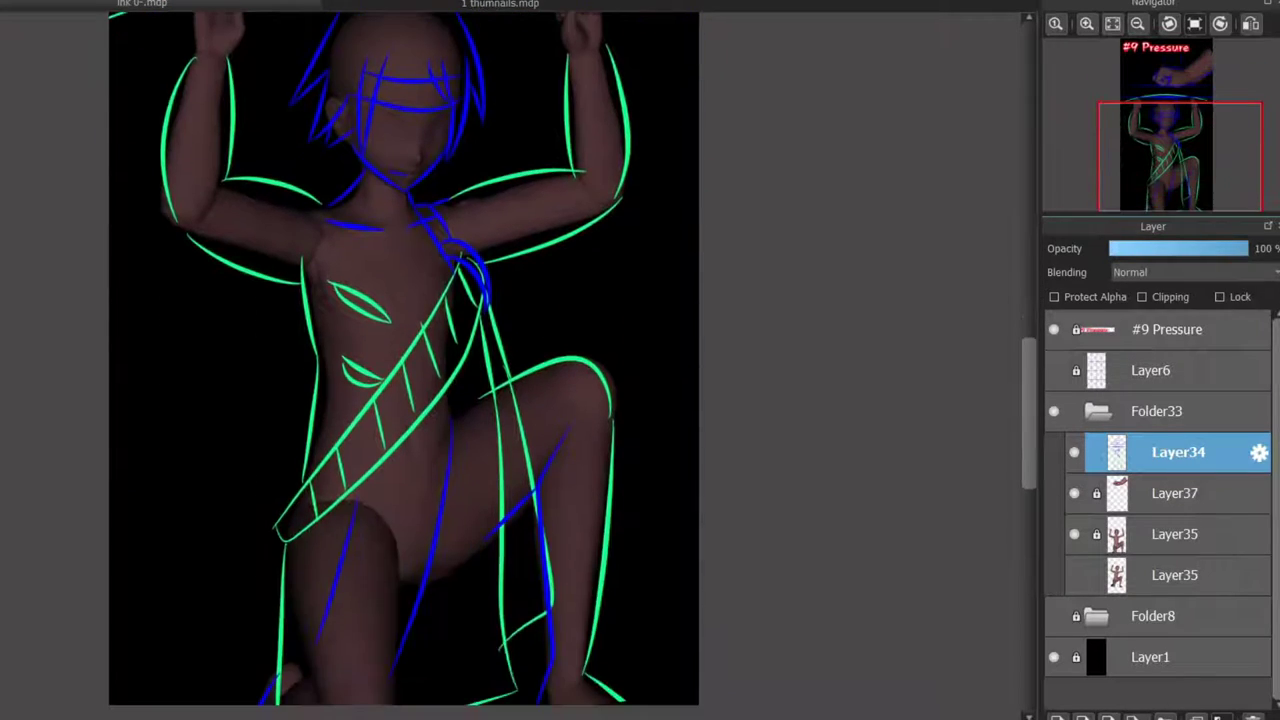
scroll(257, 146, up, 2)
drag(287, 112, 331, 387)
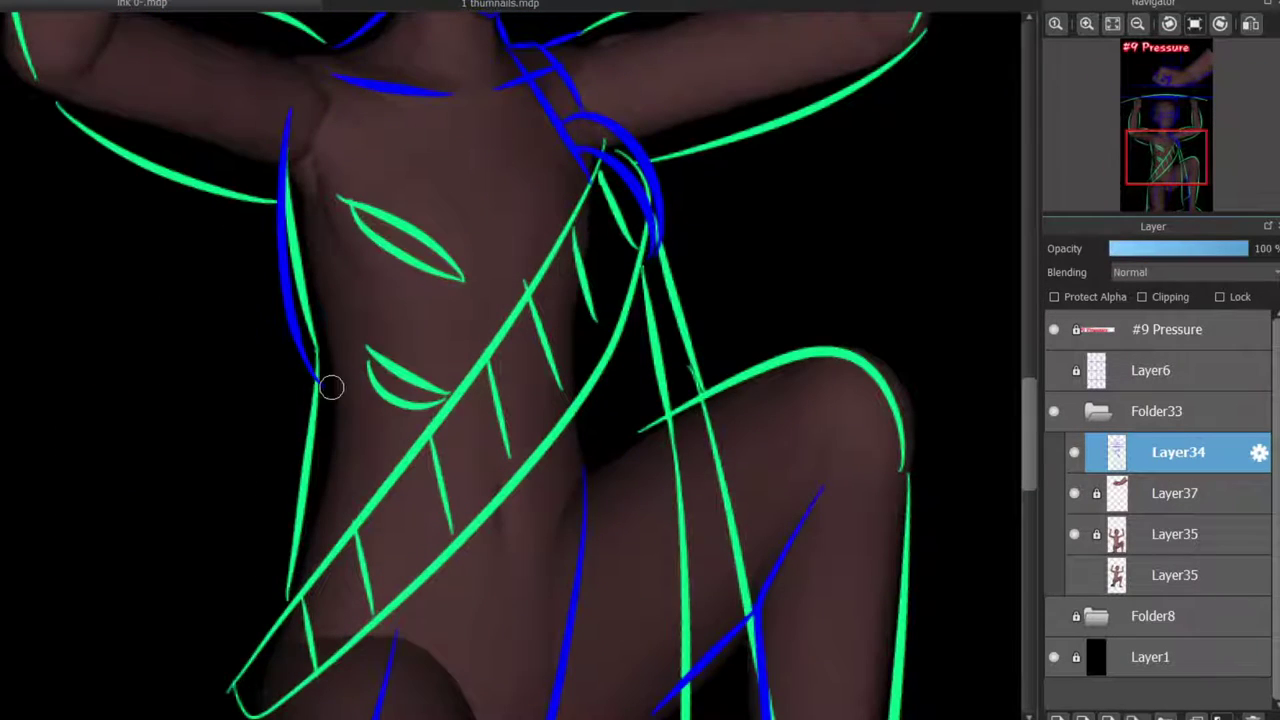
shift+click(273, 627)
scroll(1012, 434, down, 2)
scroll(1012, 434, up, 5)
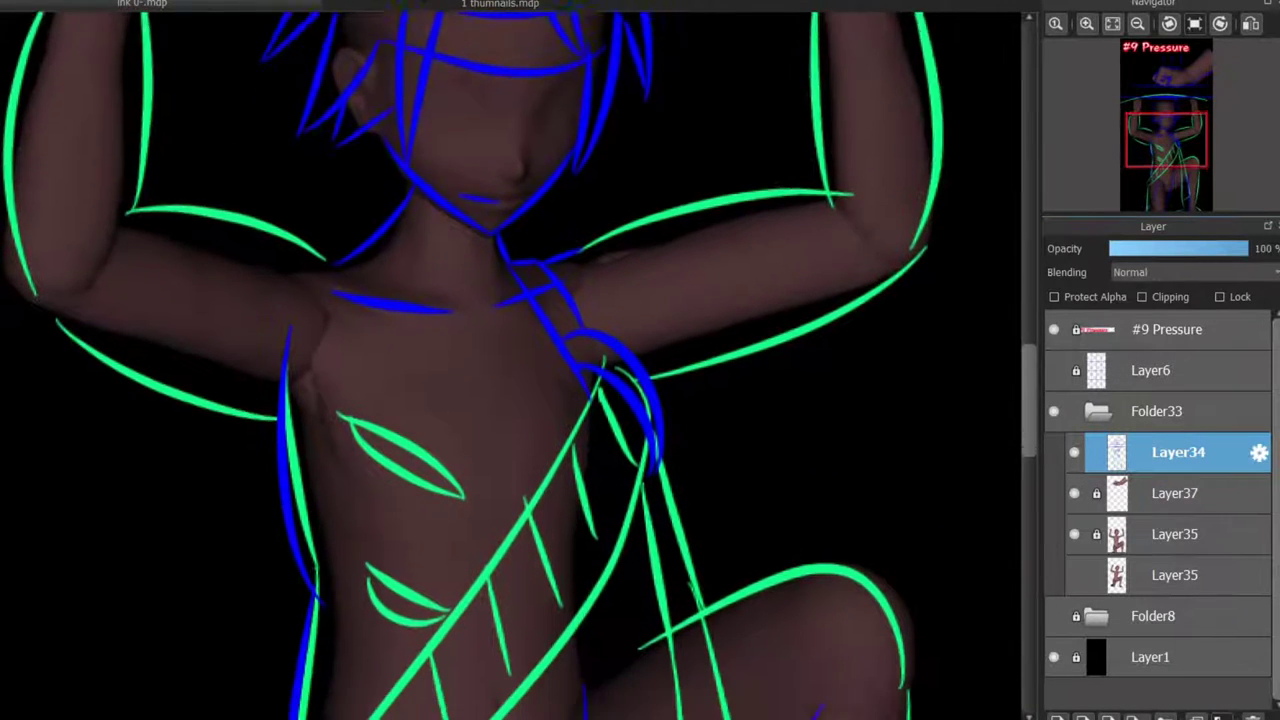
scroll(466, 211, down, 2)
drag(488, 210, 480, 420)
scroll(1018, 366, up, 4)
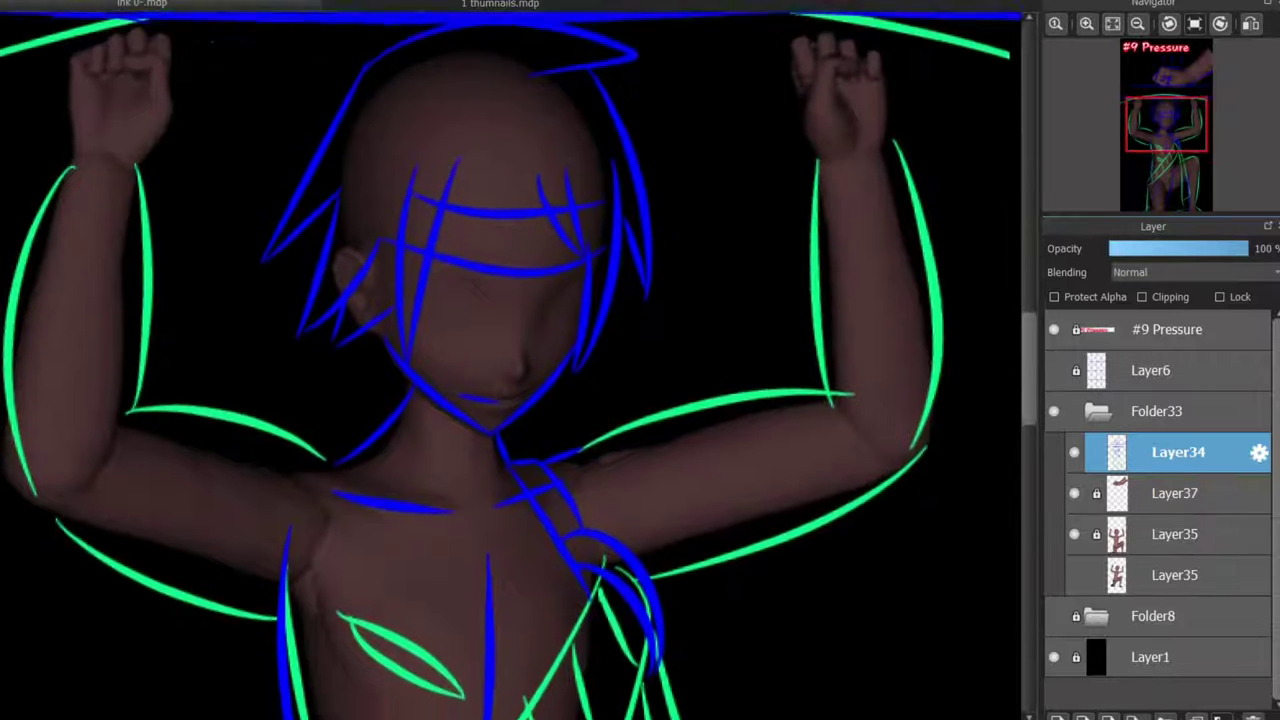
- Lower Layer34's opacity to 44%, lock it and add a new layer above it
scroll(568, 322, down, 2)
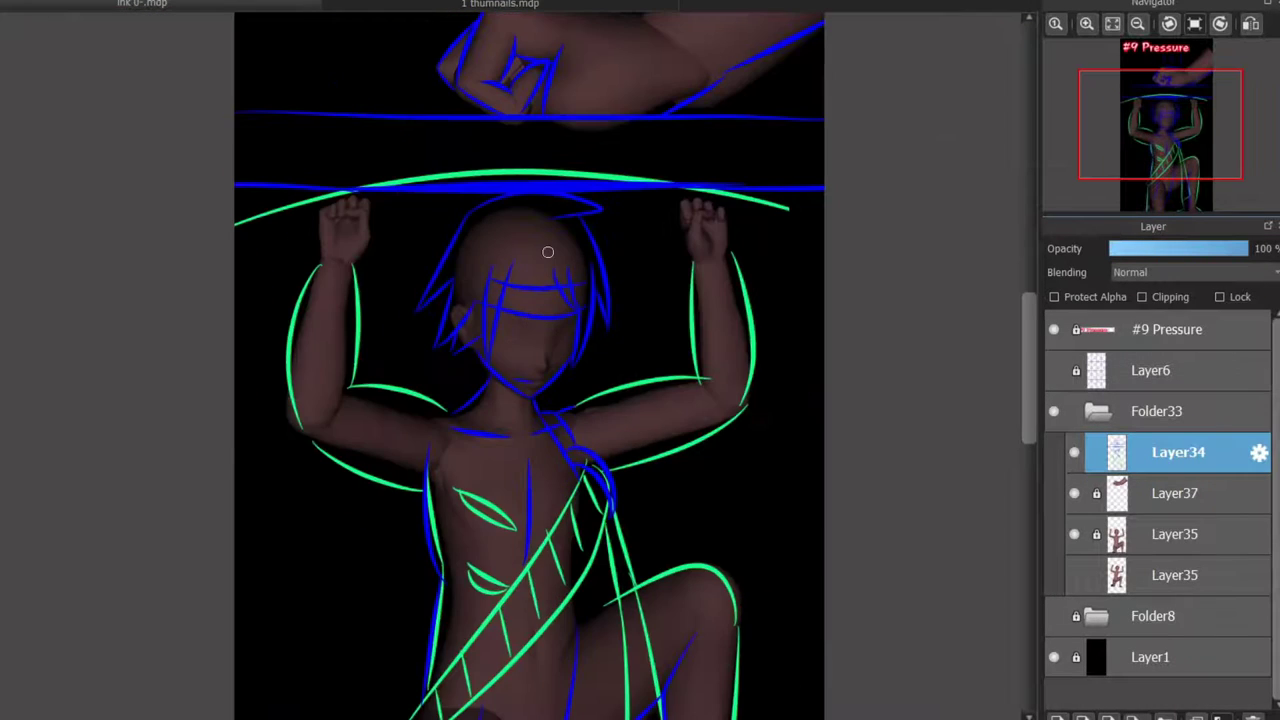
scroll(530, 366, up, 3)
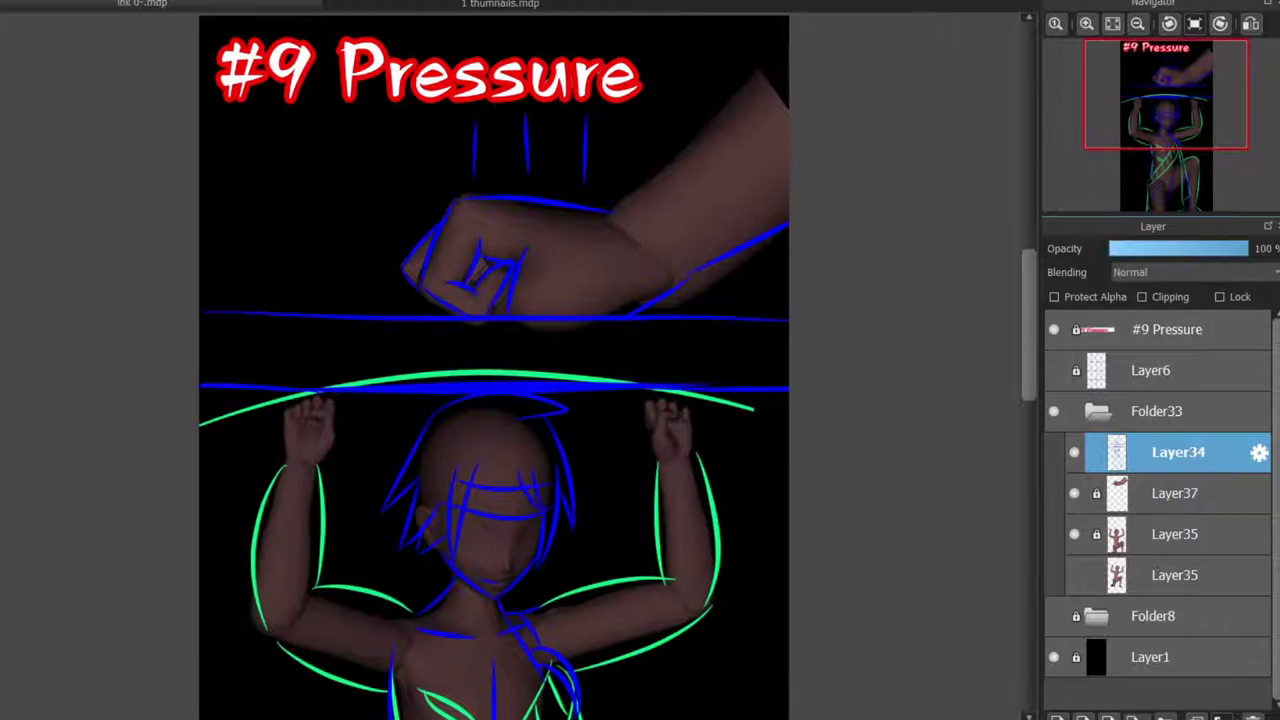
click(1170, 248)
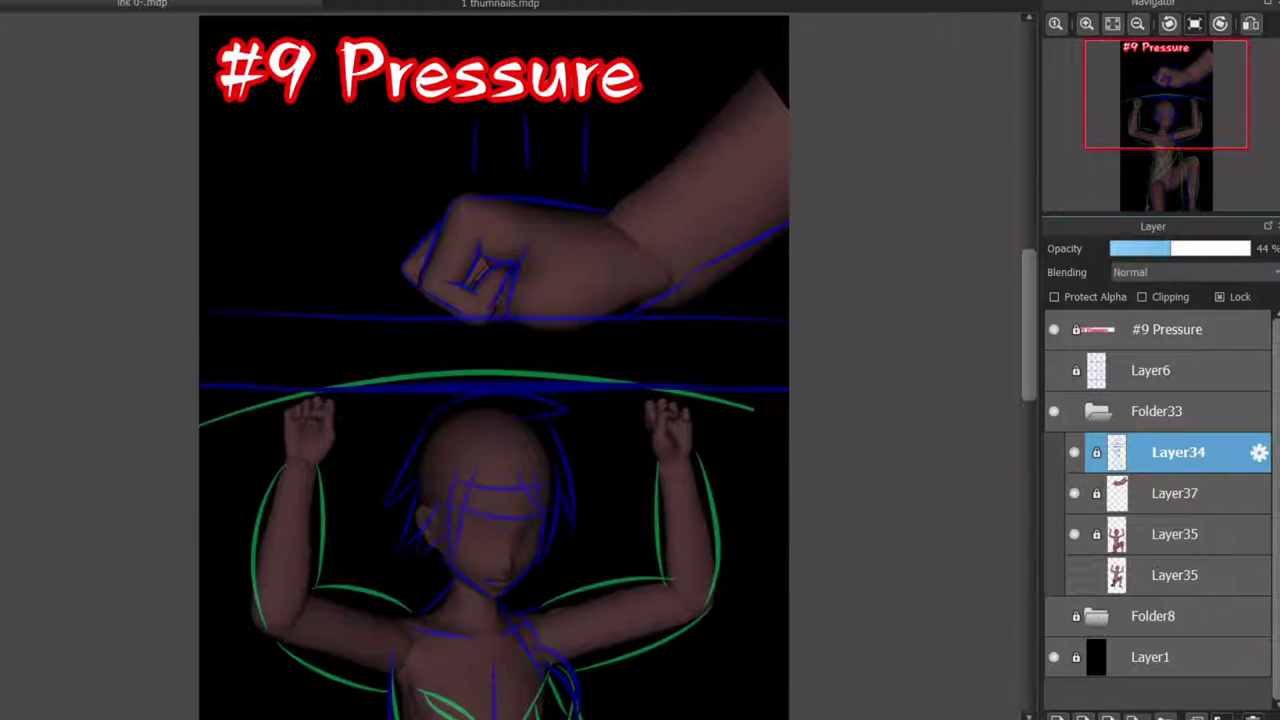
key(ctrl+shift+n)
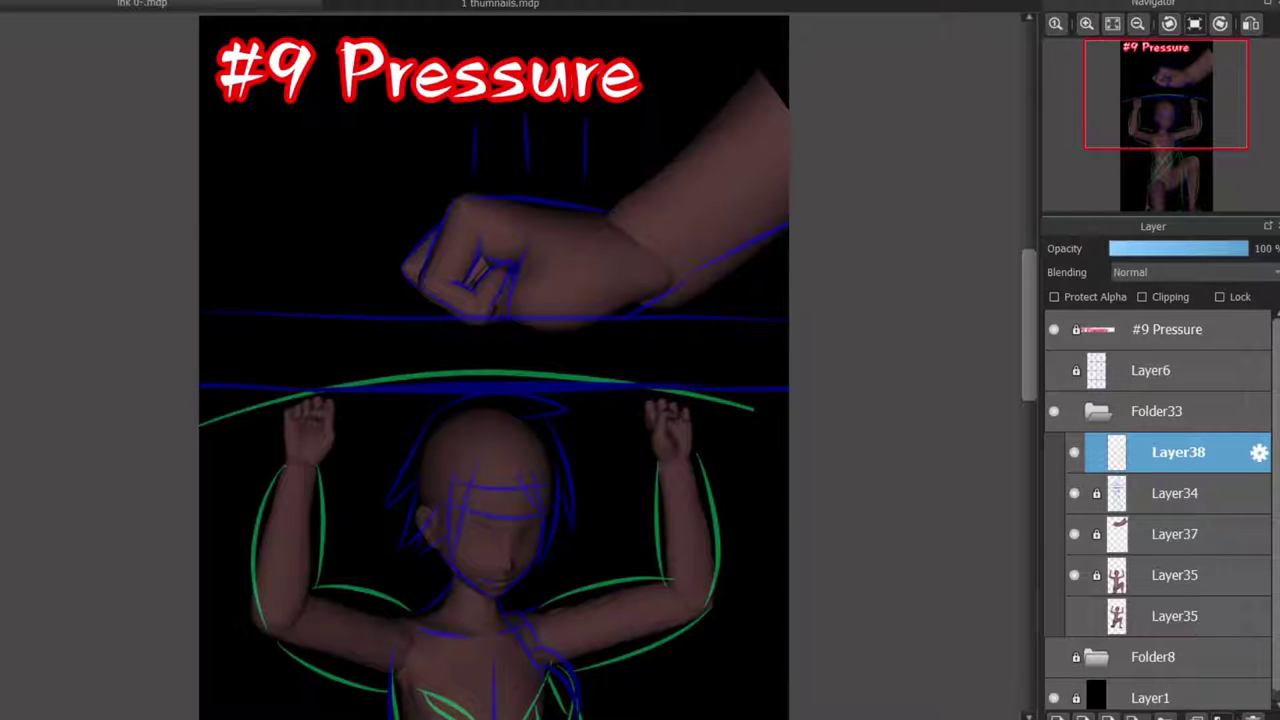
- Trace the shoulder strap's inner edge and top and the two curved loop edges below it in white on the new layer
scroll(494, 400, down, 5)
scroll(451, 205, up, 4)
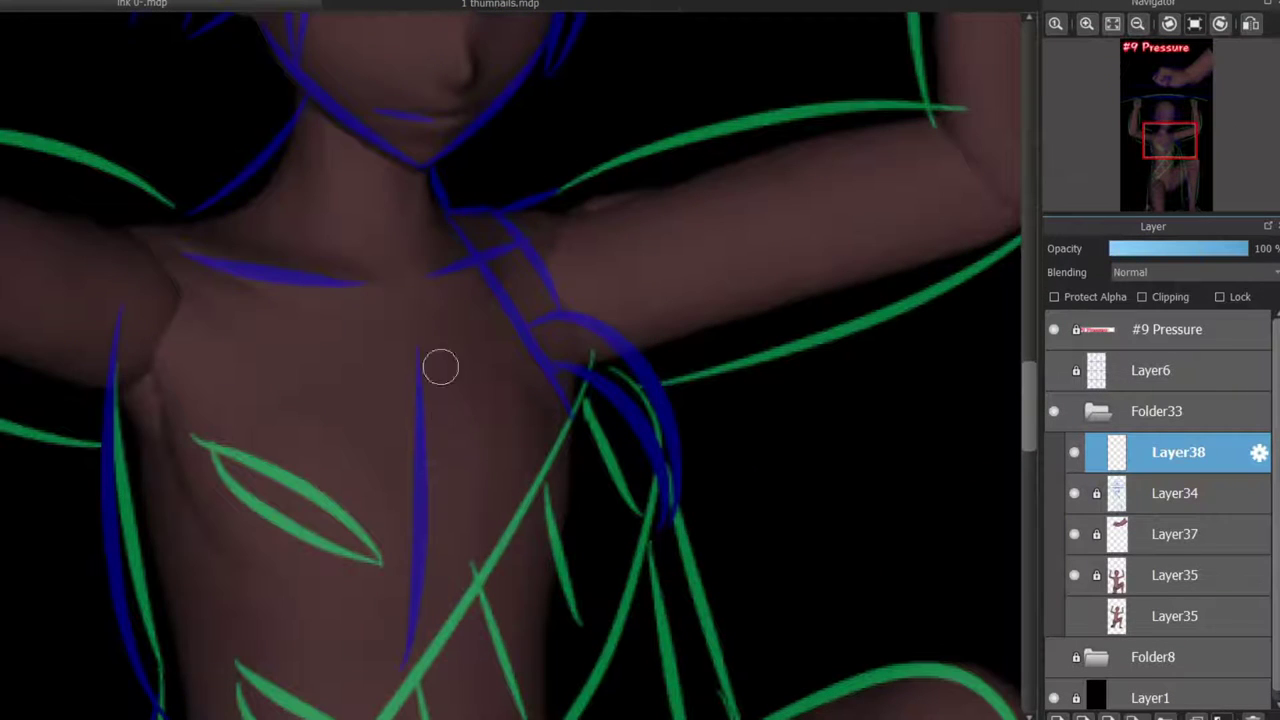
mouse_move(457, 228)
mouse_down()
mouse_move(466, 425)
mouse_move(558, 403)
mouse_move(645, 540)
mouse_move(528, 340)
mouse_up()
key(ctrl+z)
key(ctrl+z)
mouse_move(648, 535)
mouse_down()
mouse_move(666, 360)
mouse_move(536, 325)
mouse_up()
key(ctrl+z)
drag(680, 480, 565, 372)
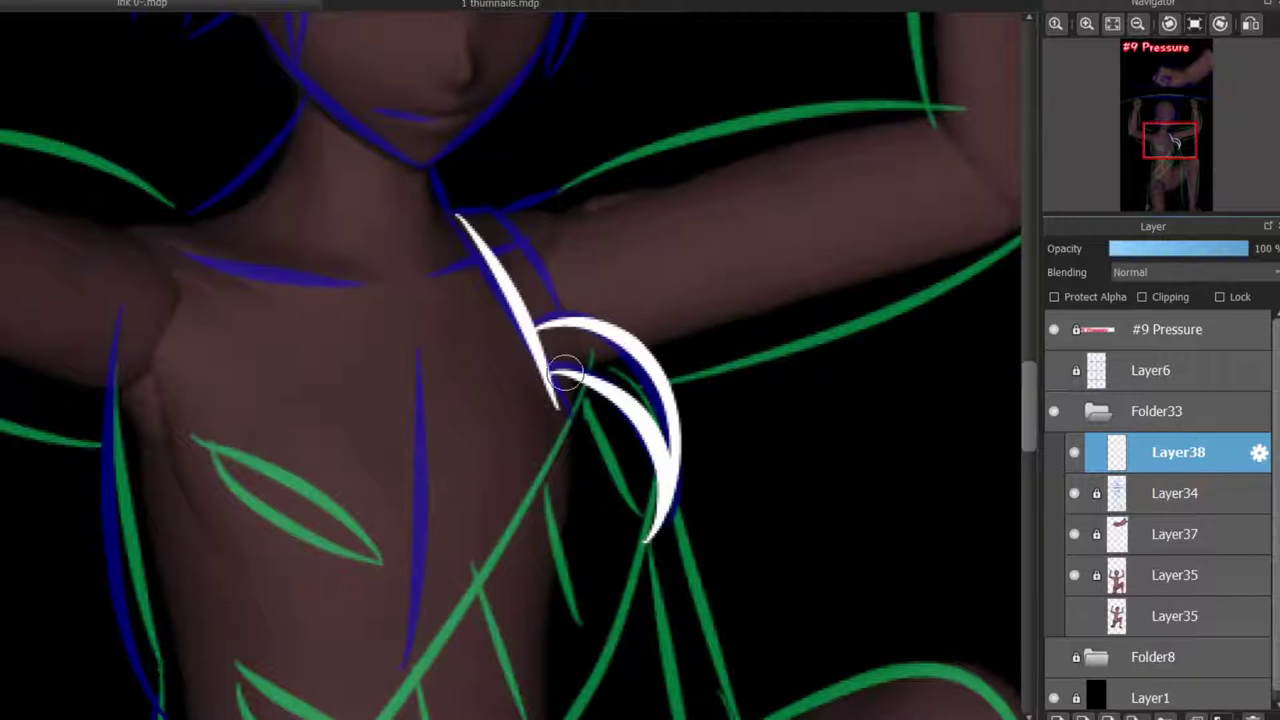
mouse_move(563, 312)
mouse_down()
mouse_move(457, 225)
mouse_move(563, 312)
mouse_up()
key(ctrl+z)
key(ctrl+z)
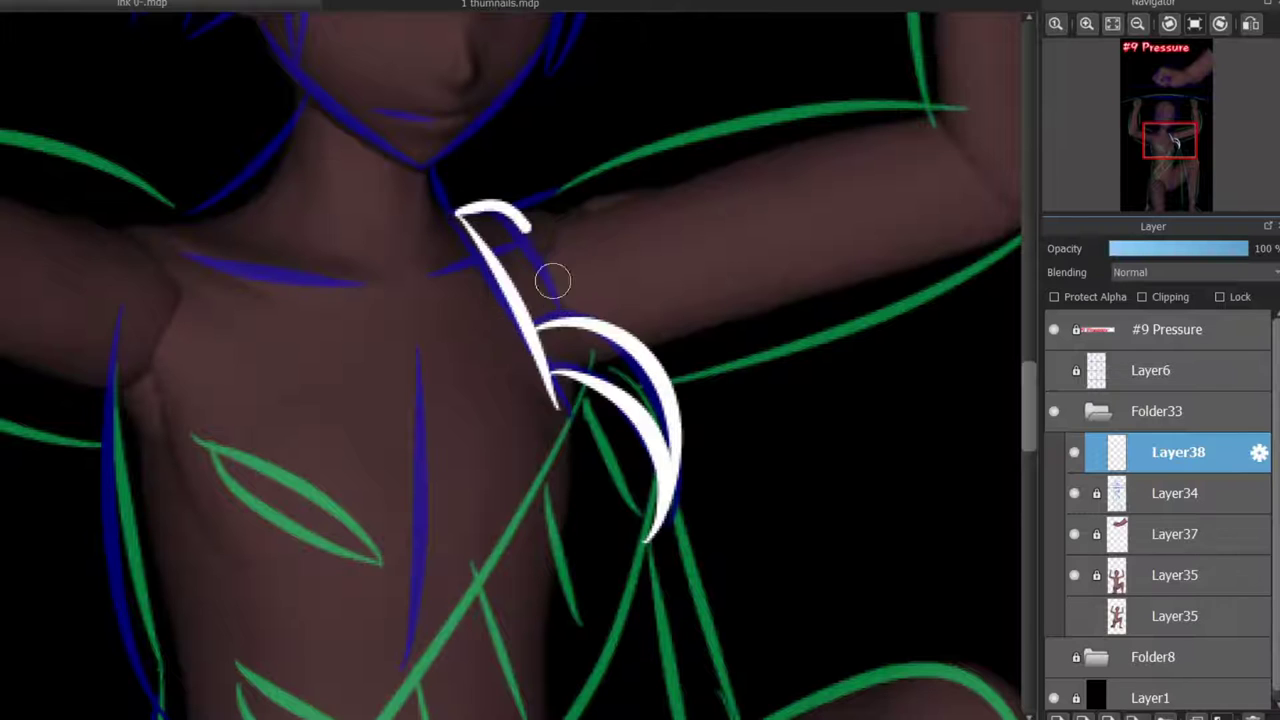
- Trace the sash's upper edge in white, running diagonally from the shoulder loop down to the opposite hip
scroll(727, 440, down, 3)
drag(558, 192, 310, 515)
key(ctrl+z)
drag(551, 198, 206, 708)
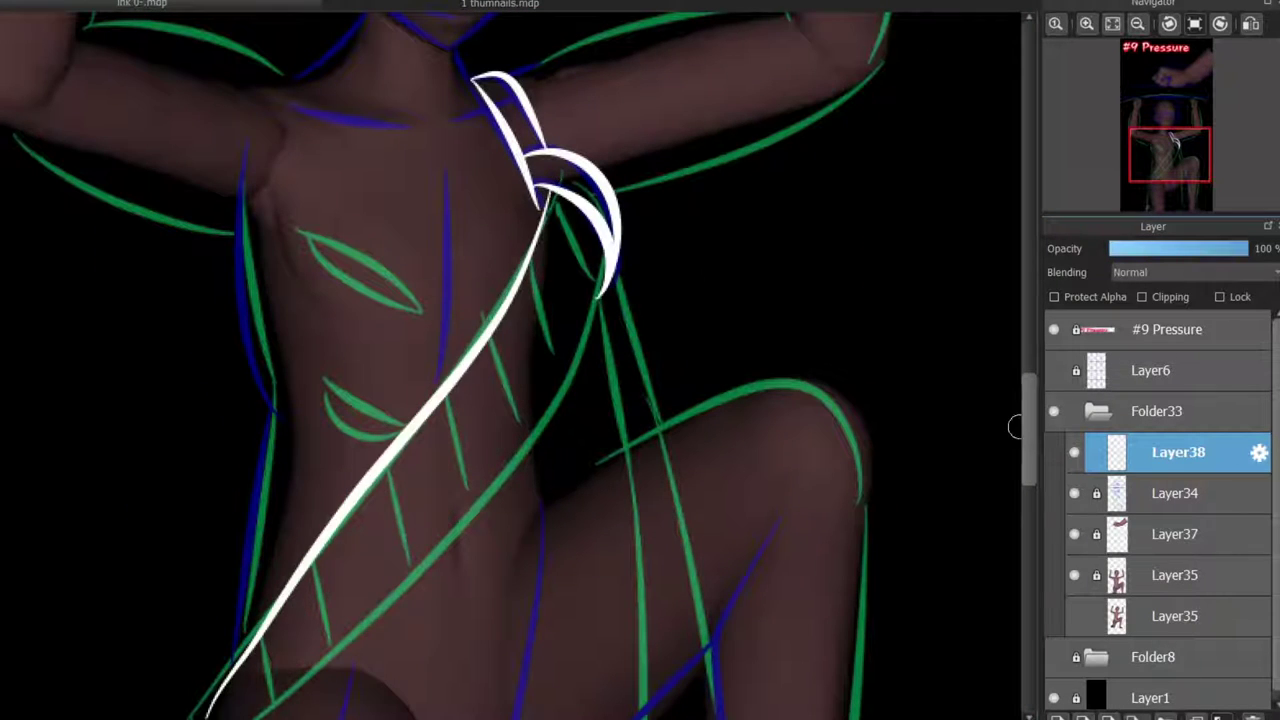
- Trace the sash's lower edge in white from the shoulder loop to the hip, closing it with a small rounded end
scroll(605, 115, down, 2)
mouse_move(605, 115)
mouse_down()
mouse_move(257, 571)
mouse_move(400, 588)
mouse_up()
key(ctrl+z)
key(ctrl+z)
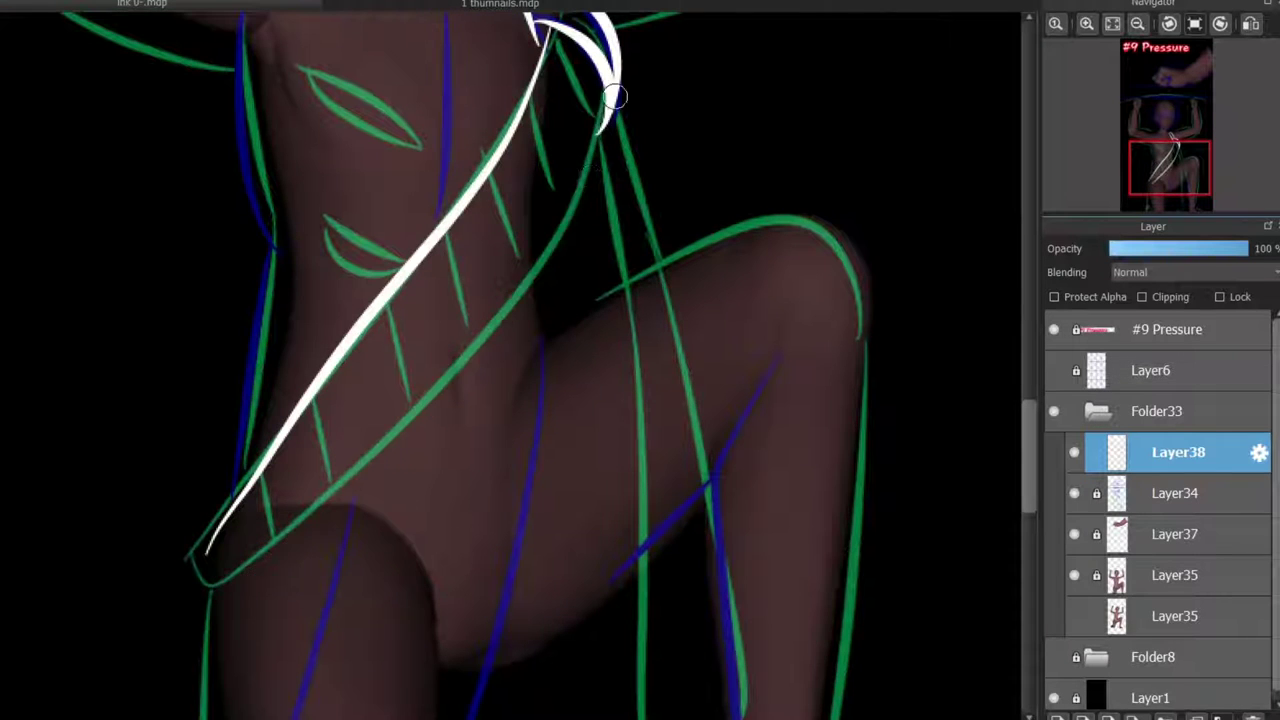
mouse_move(610, 100)
mouse_down()
mouse_move(263, 573)
mouse_move(586, 166)
mouse_up()
key(ctrl+z)
drag(572, 368, 600, 385)
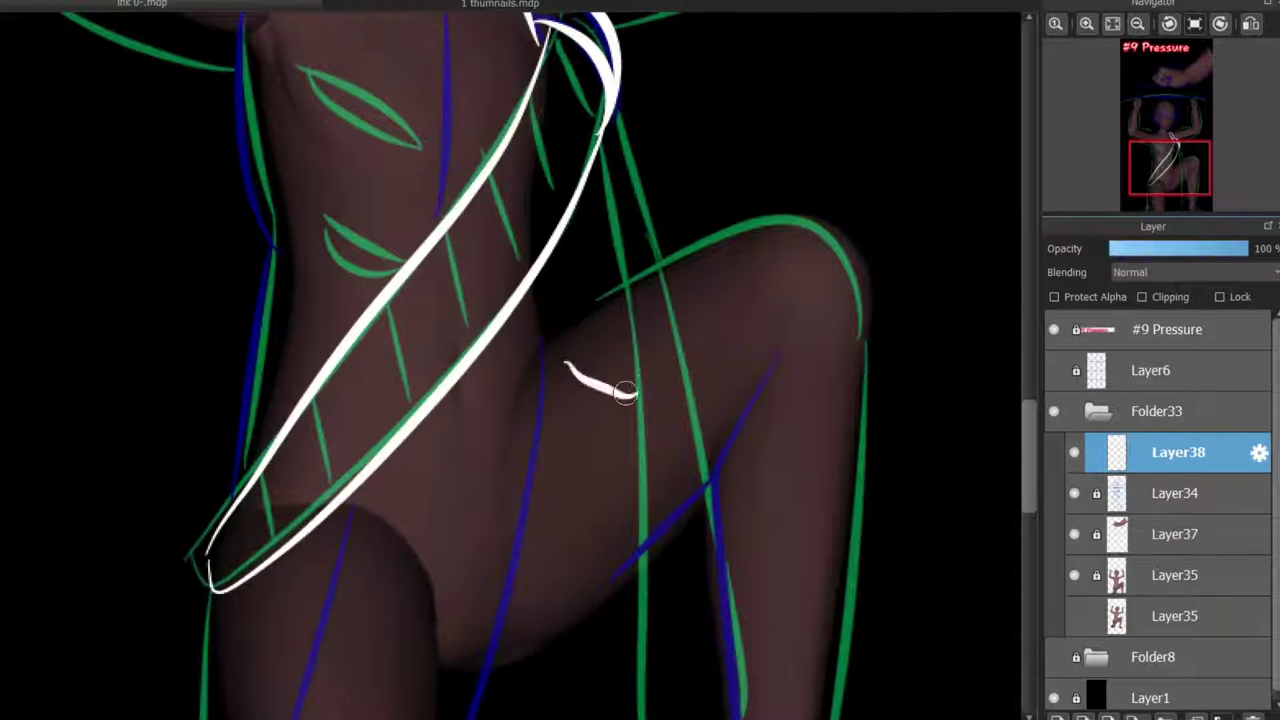
key(ctrl+z)
key(ctrl+z)
mouse_move(615, 90)
mouse_down()
mouse_move(549, 271)
mouse_move(214, 548)
mouse_up()
key(ctrl+z)
drag(600, 40, 220, 575)
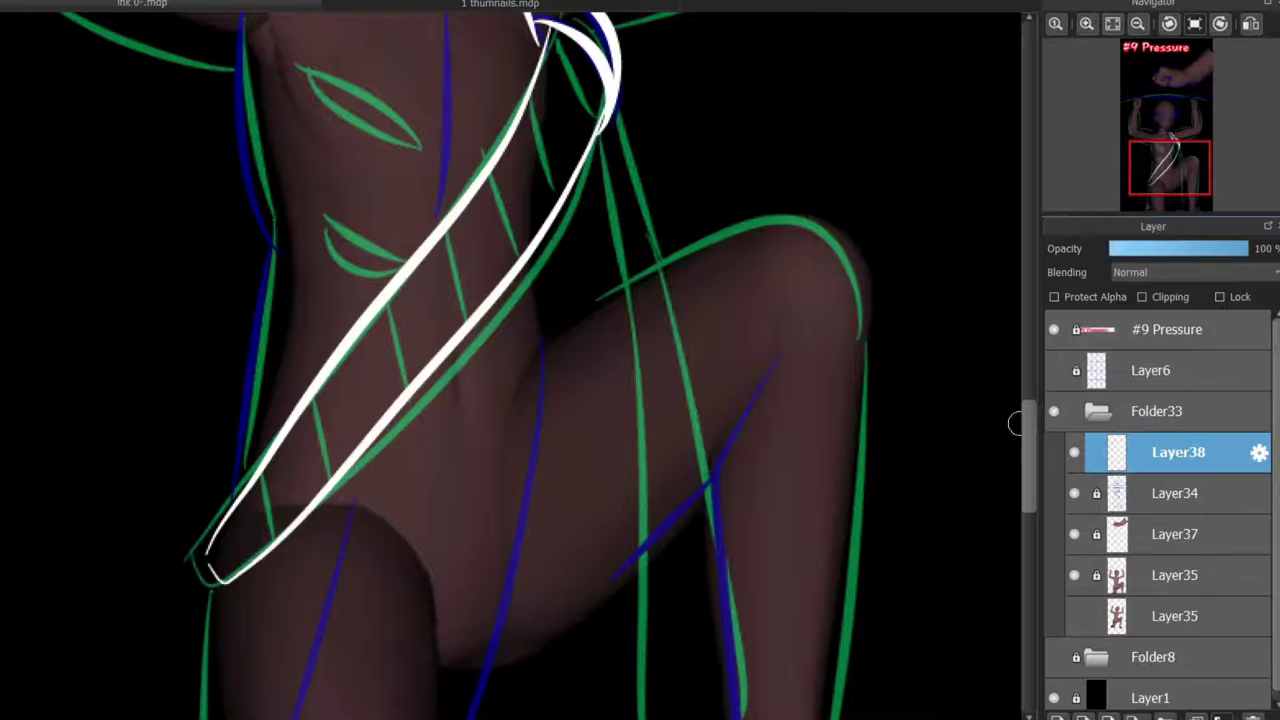
- Trace the torso's side contour in white from the armpit down to the waist
scroll(1020, 423, up, 5)
scroll(1012, 404, down, 3)
scroll(1012, 404, up, 1)
mouse_move(250, 228)
mouse_down()
mouse_move(257, 414)
mouse_move(303, 525)
mouse_up()
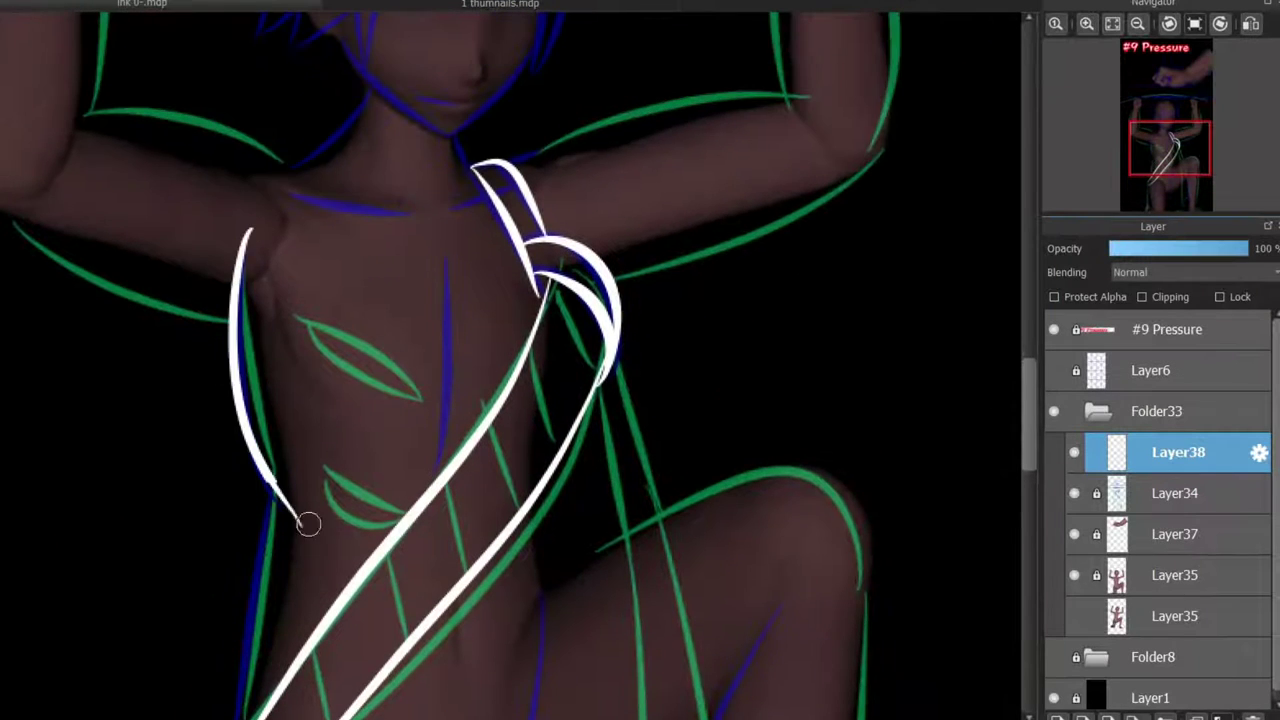
scroll(1012, 404, down, 3)
mouse_move(279, 250)
mouse_down()
mouse_move(189, 520)
mouse_move(323, 191)
mouse_up()
scroll(195, 530, up, 2)
scroll(1014, 437, up, 8)
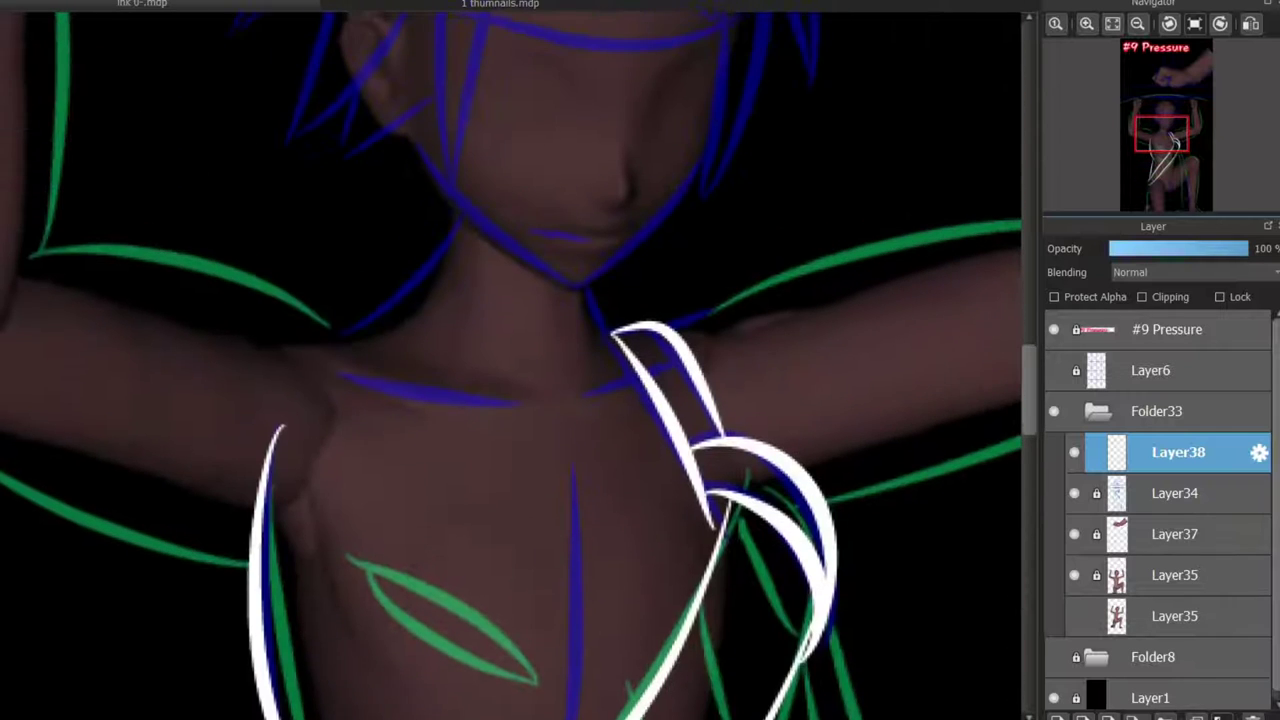
drag(463, 212, 333, 350)
key(ctrl+z)
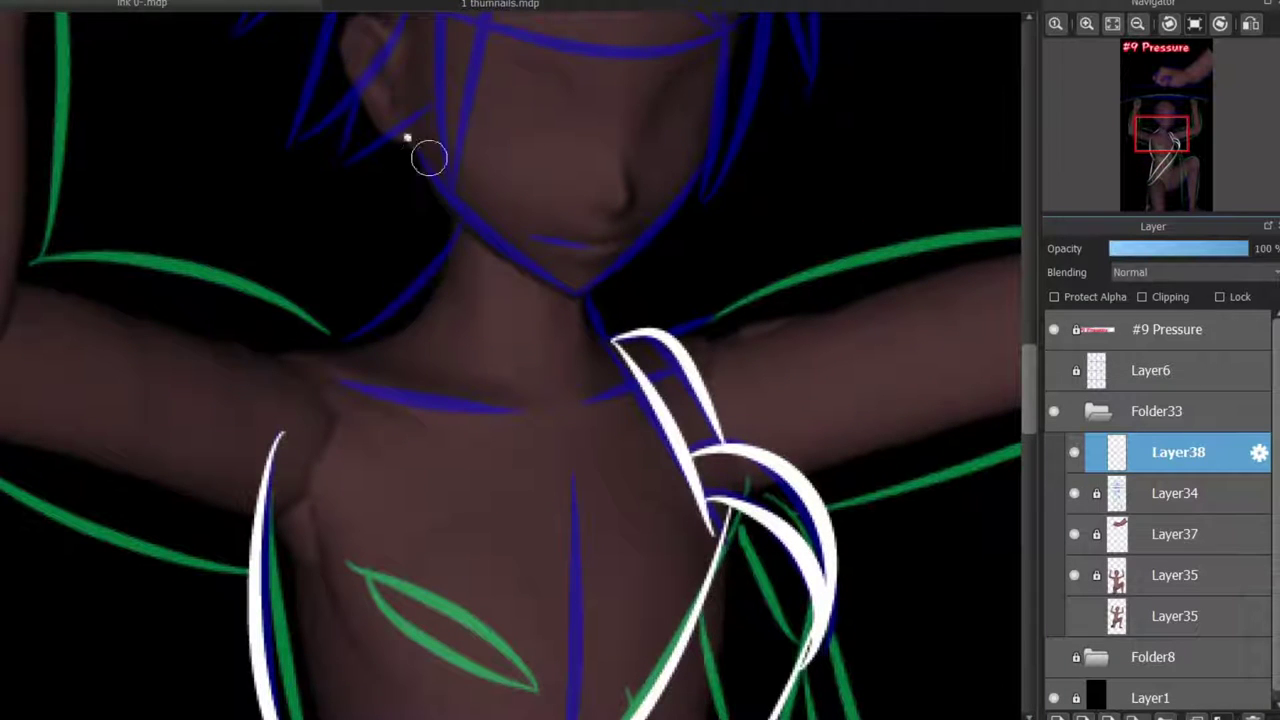
drag(580, 292, 709, 143)
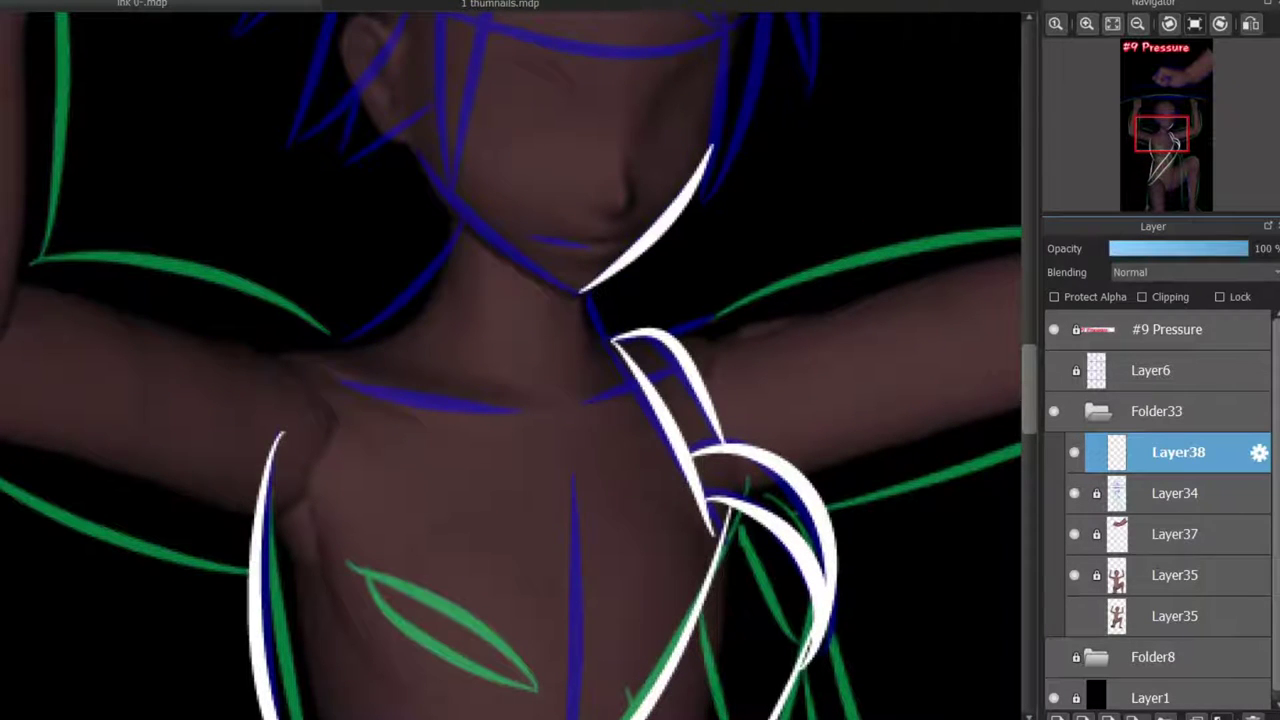
key(ctrl+z)
scroll(474, 163, up, 2)
drag(528, 100, 451, 429)
key(ctrl+z)
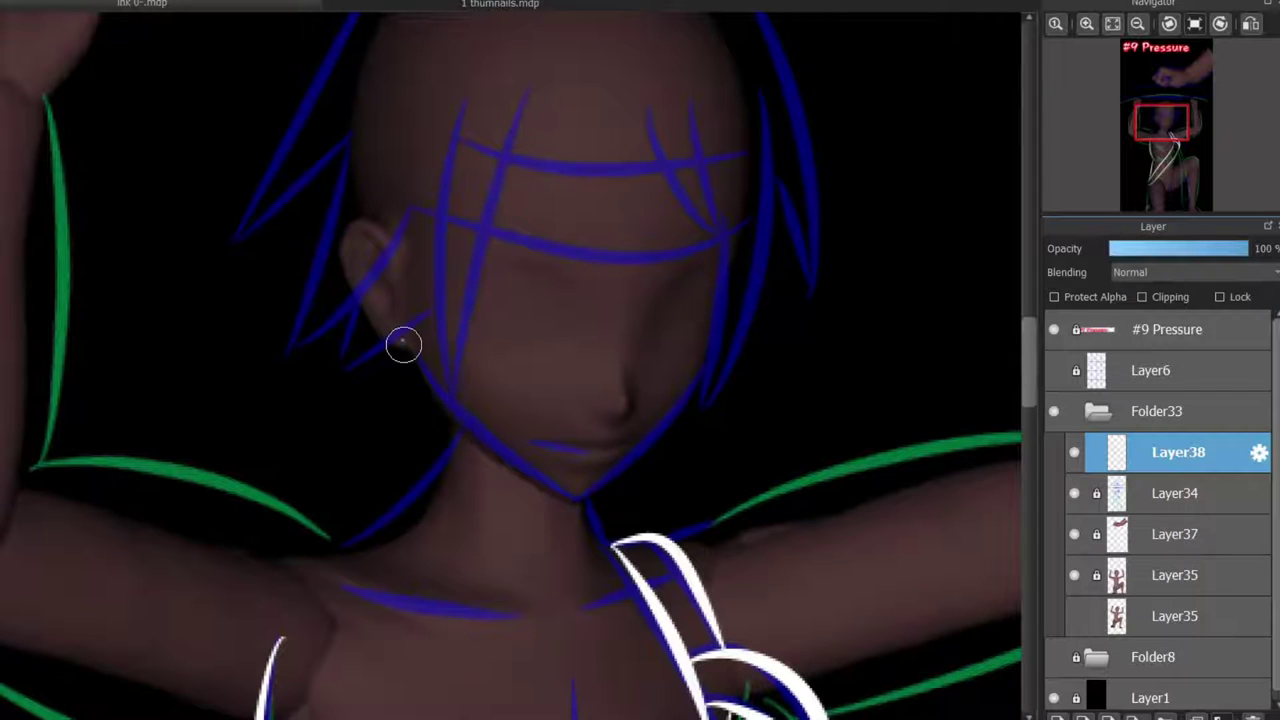
drag(403, 344, 483, 423)
key(ctrl+z)
scroll(569, 480, up, 2)
drag(571, 514, 351, 329)
key(ctrl+z)
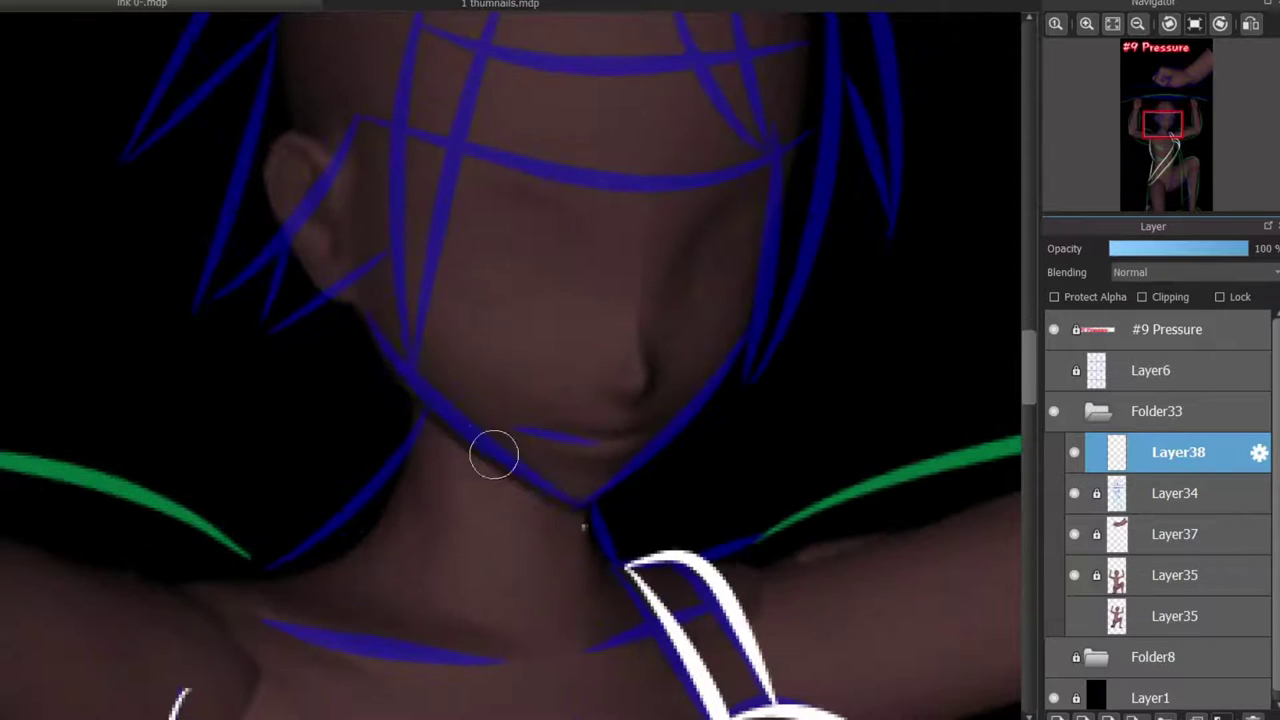
- Trace the jawline in white from below the ear to the chin and from the chin up to the opposite cheek
mouse_move(350, 285)
mouse_down()
mouse_move(586, 491)
mouse_move(529, 466)
mouse_move(560, 500)
mouse_move(574, 491)
mouse_move(374, 357)
mouse_move(355, 287)
mouse_move(452, 405)
mouse_move(592, 500)
mouse_up()
key(ctrl+z)
key(ctrl+z)
key(ctrl+z)
key(ctrl+z)
key(ctrl+z)
key(ctrl+z)
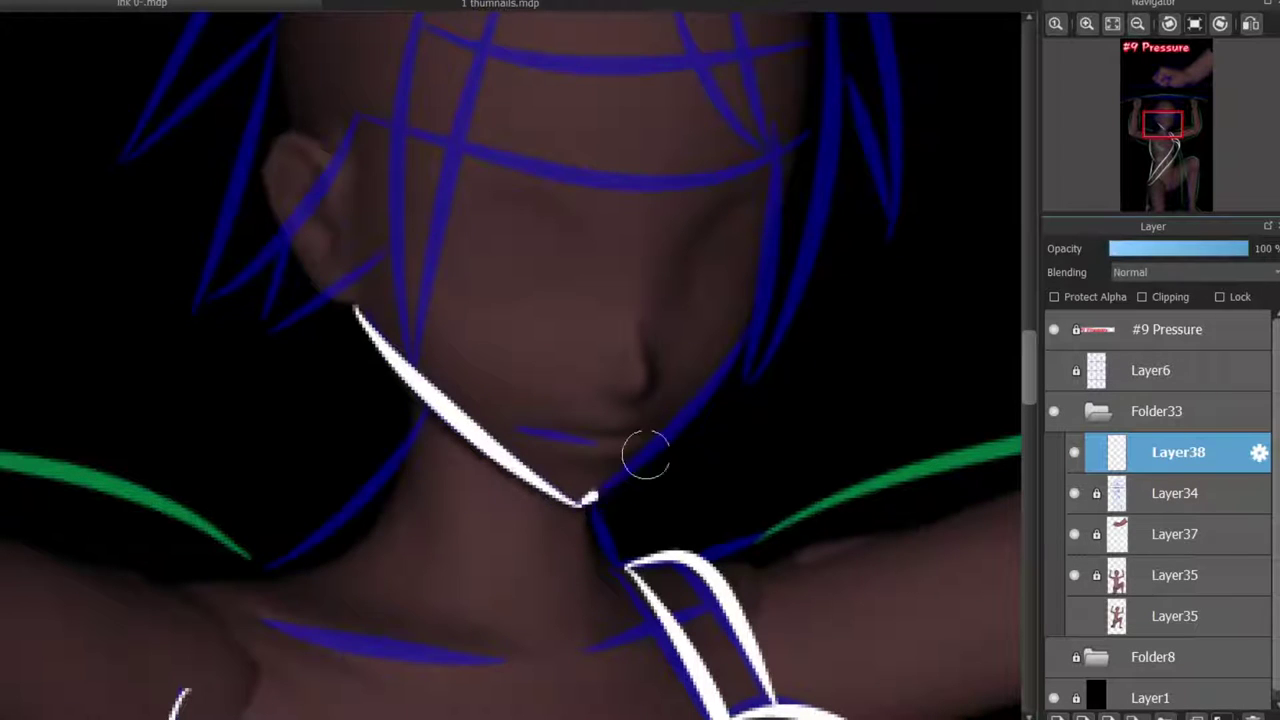
mouse_move(760, 332)
mouse_down()
mouse_move(580, 505)
mouse_move(645, 550)
mouse_up()
key(ctrl+z)
key(ctrl+z)
key(ctrl+z)
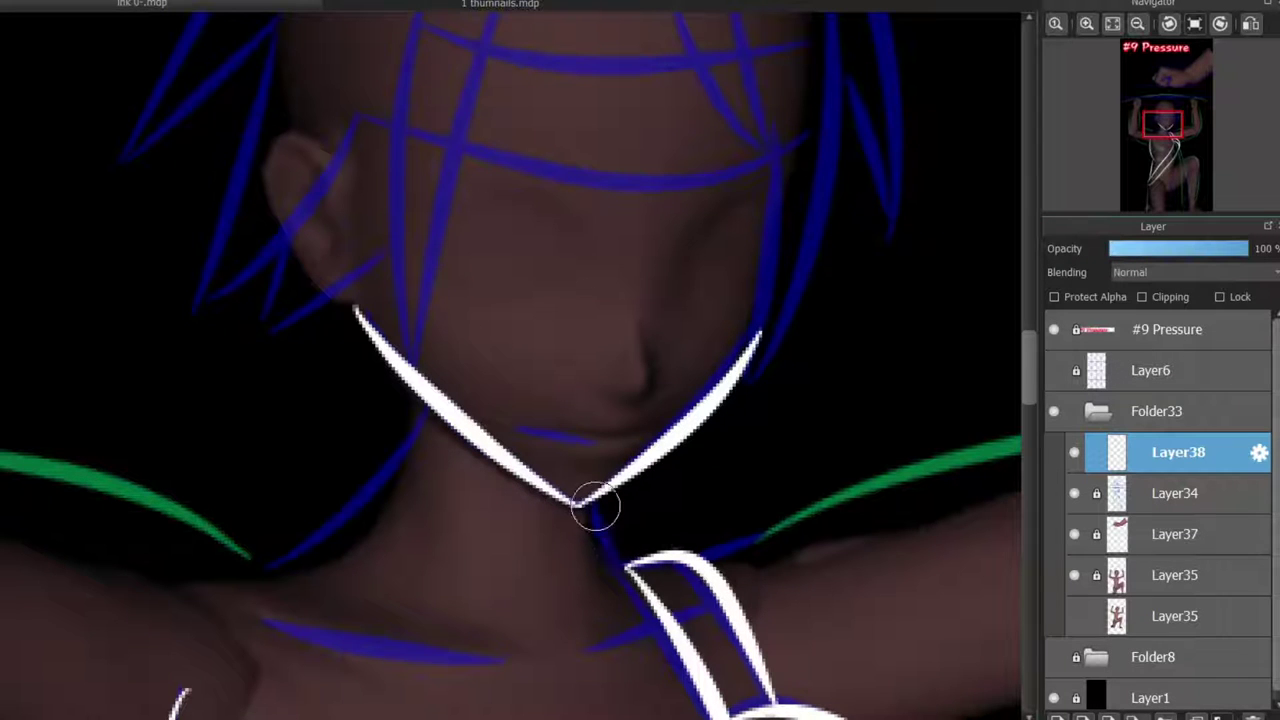
- Trace both sides of the neck in white, from the jaw to the shoulder and from the chin to the strap
drag(620, 557, 595, 505)
key(ctrl+z)
mouse_move(423, 391)
mouse_down()
mouse_move(270, 569)
mouse_move(240, 574)
mouse_move(430, 405)
mouse_up()
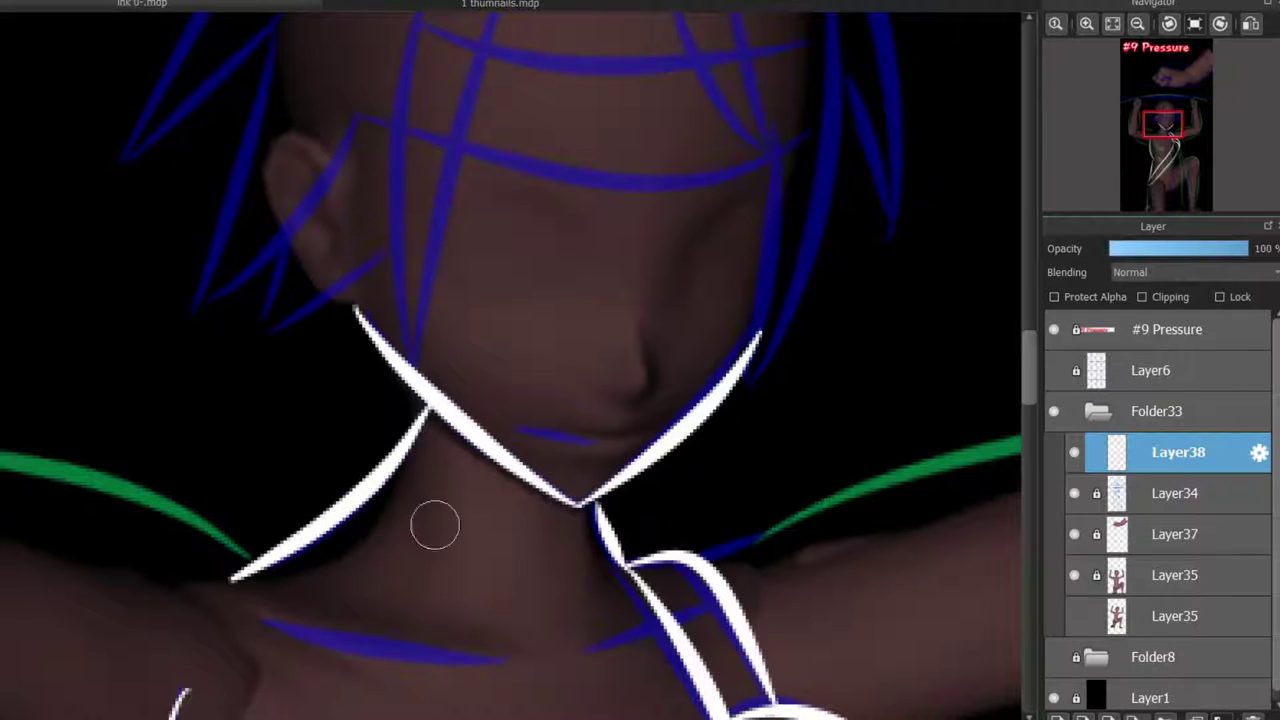
- Trace the two long front hair strands in white from the forehead down to a shared point at the jaw
scroll(410, 505, down, 5)
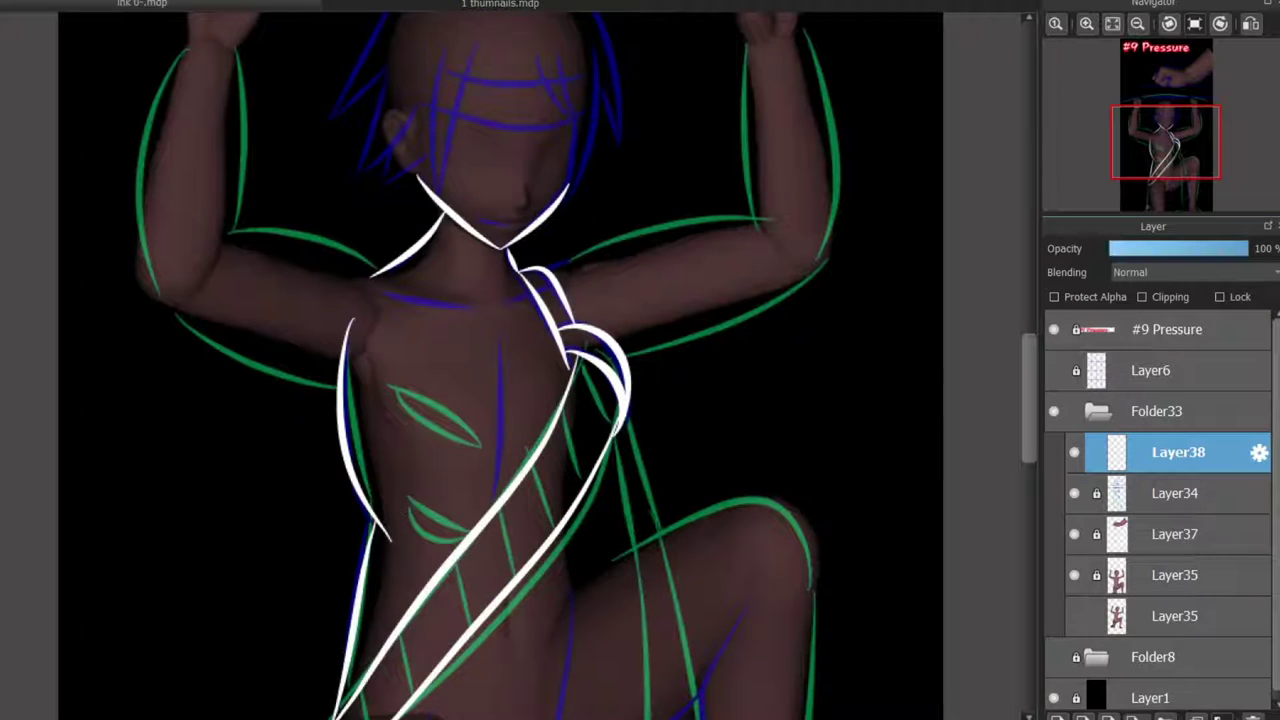
scroll(580, 390, down, 3)
scroll(500, 245, up, 4)
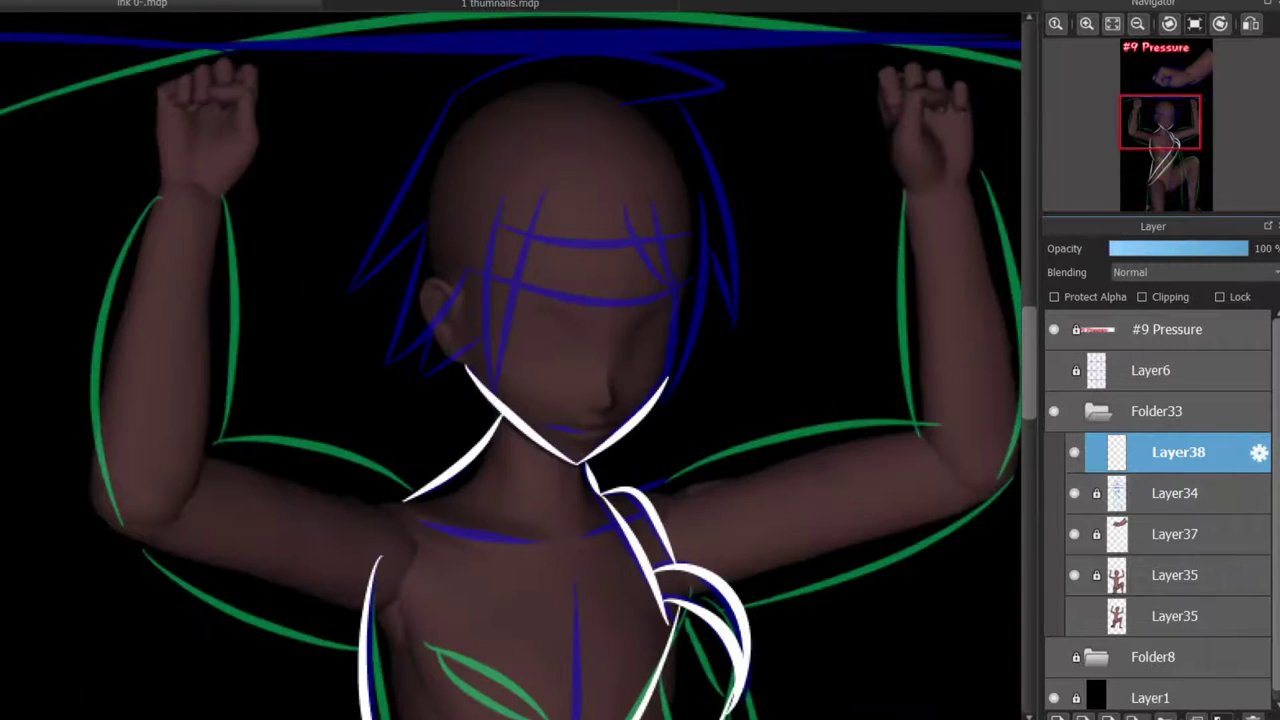
scroll(457, 417, up, 2)
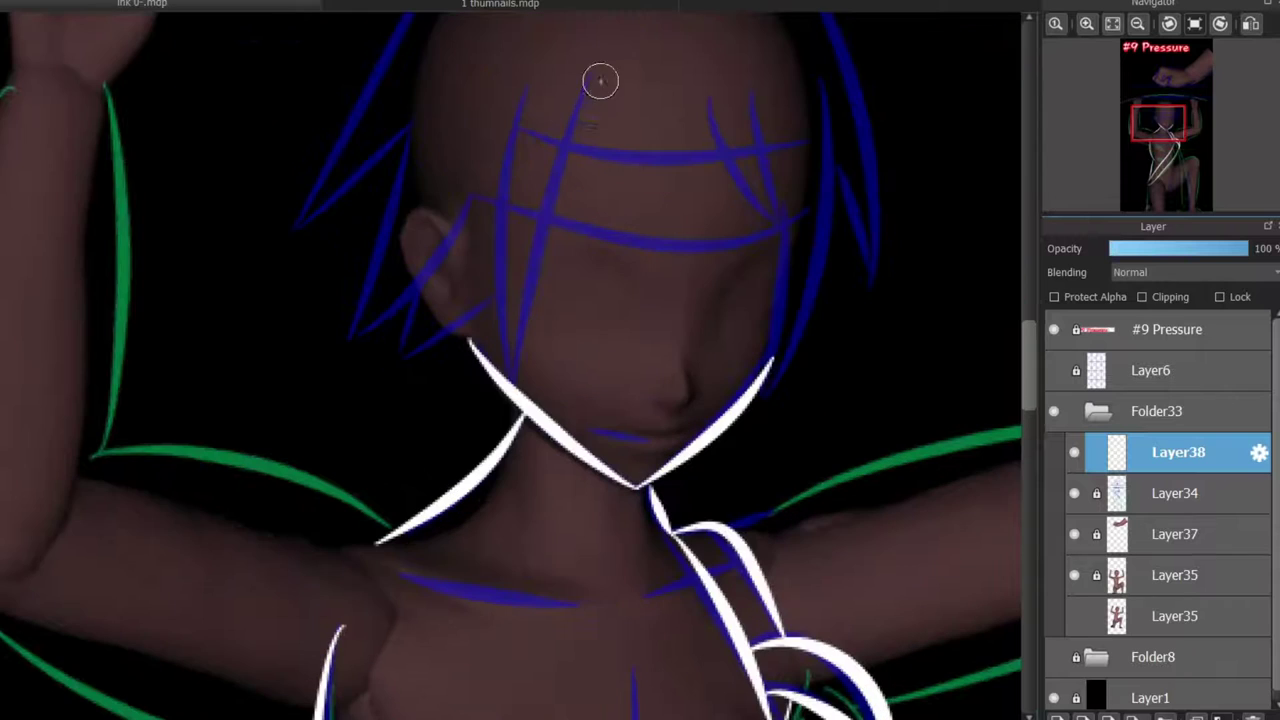
drag(600, 80, 505, 402)
drag(540, 95, 495, 410)
scroll(571, 188, up, 1)
key(ctrl+z)
drag(530, 235, 514, 500)
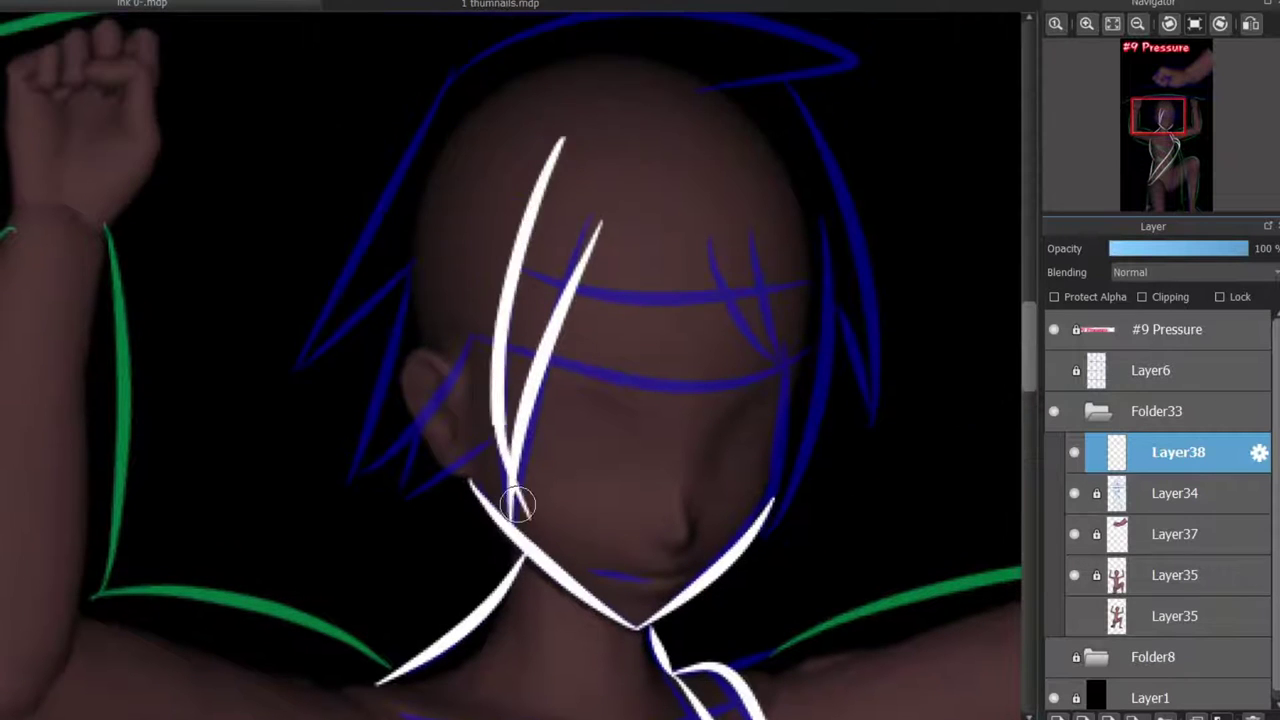
key(ctrl+z)
drag(553, 150, 508, 488)
- Trace the jagged hair spikes around the ear in white, up to the outermost spike at the side of the head
drag(500, 440, 408, 540)
drag(468, 348, 352, 478)
drag(409, 536, 432, 240)
key(ctrl+z)
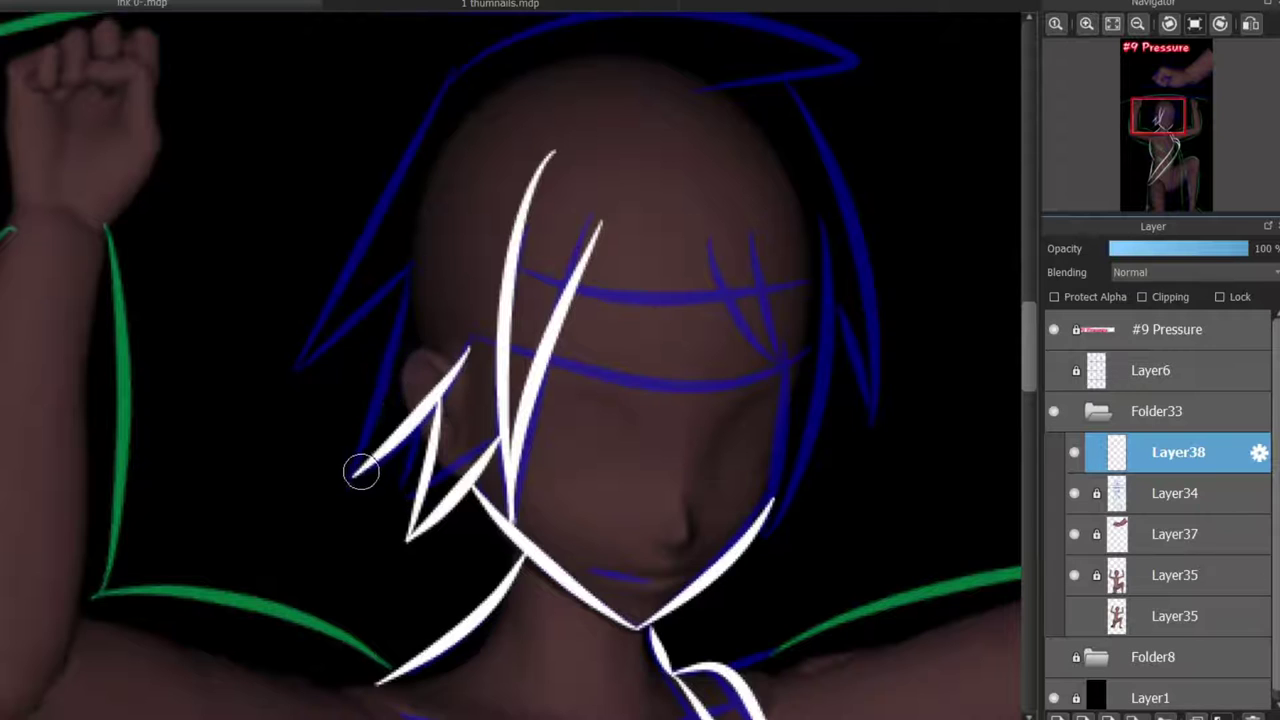
drag(360, 466, 430, 255)
drag(438, 245, 298, 365)
- Trace the hair's outer contour in white from the outermost spike over the crown to the pointed tuft on the other side
mouse_move(385, 207)
mouse_down()
mouse_move(757, 29)
mouse_move(823, 109)
mouse_up()
click(757, 206)
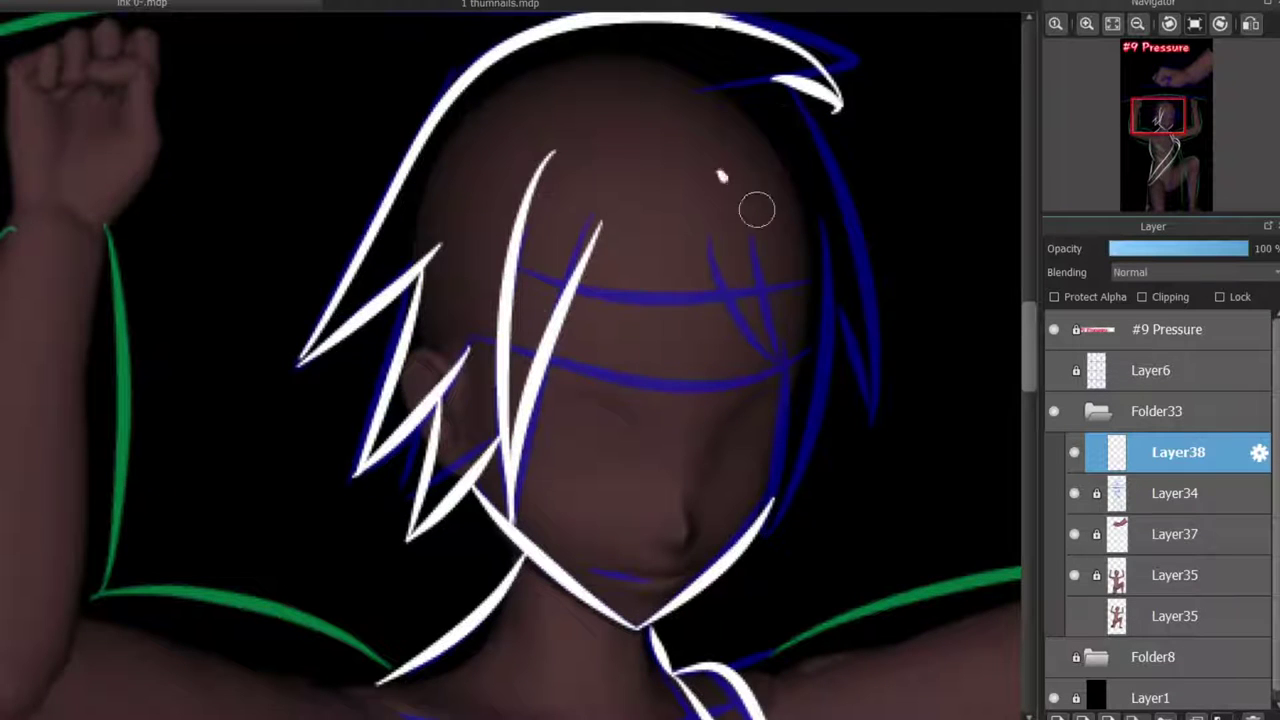
key(ctrl+z)
key(ctrl+z)
drag(385, 207, 833, 92)
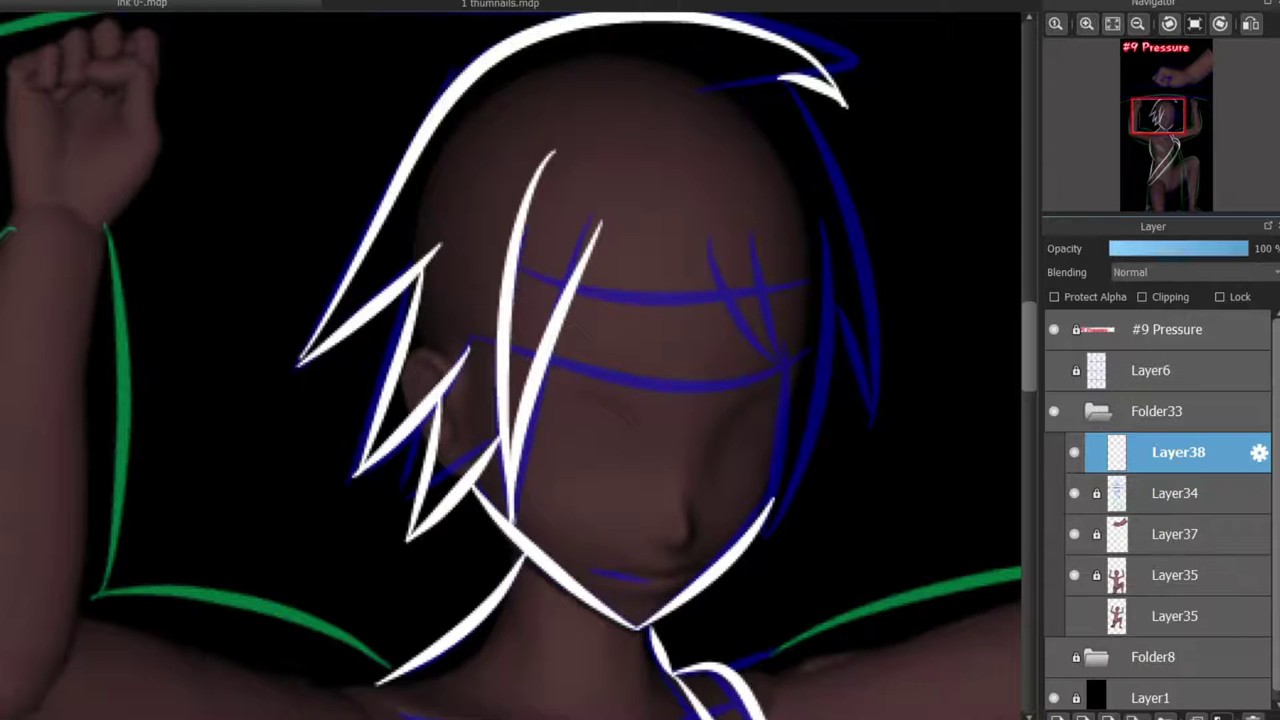
- Trace the slab's lower and upper edges with straight white lines across the full canvas width
key(ctrl+minus)
scroll(512, 365, up, 3)
scroll(512, 365, right, 2)
key(ctrl+plus)
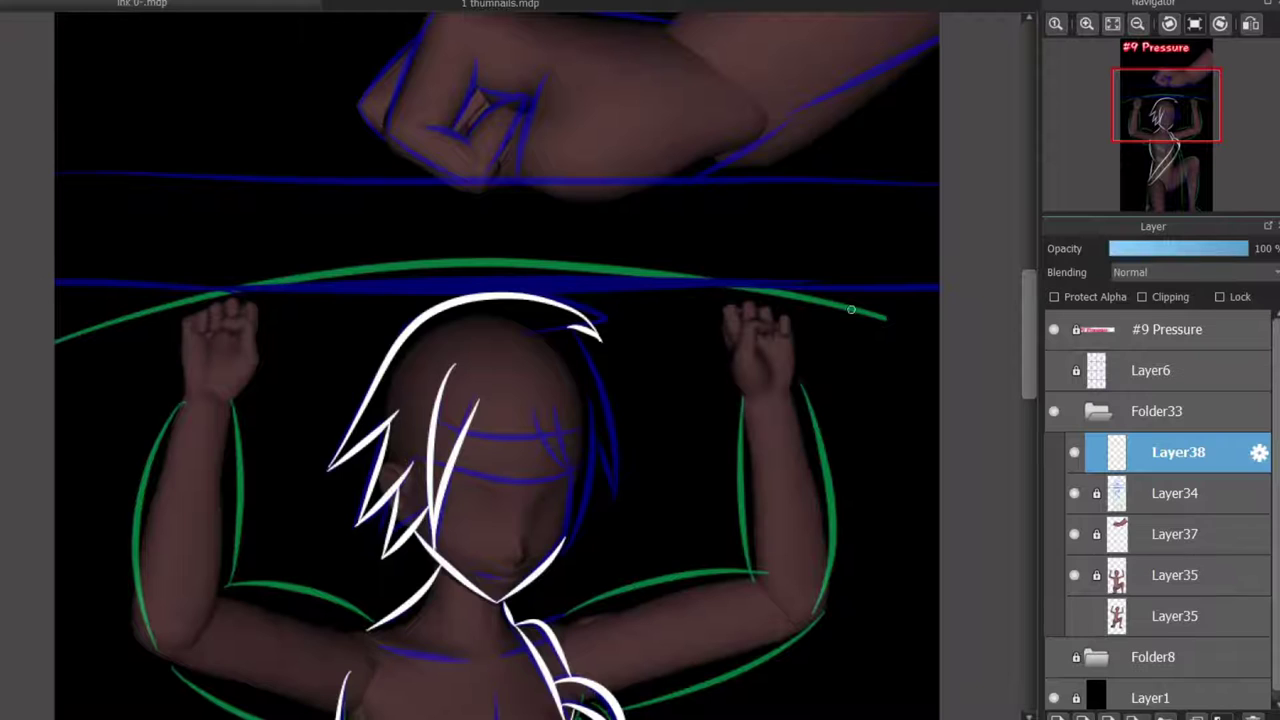
drag(440, 341, 40, 291)
mouse_move(41, 182)
mouse_down()
mouse_move(940, 182)
mouse_move(30, 172)
mouse_up()
key(ctrl+z)
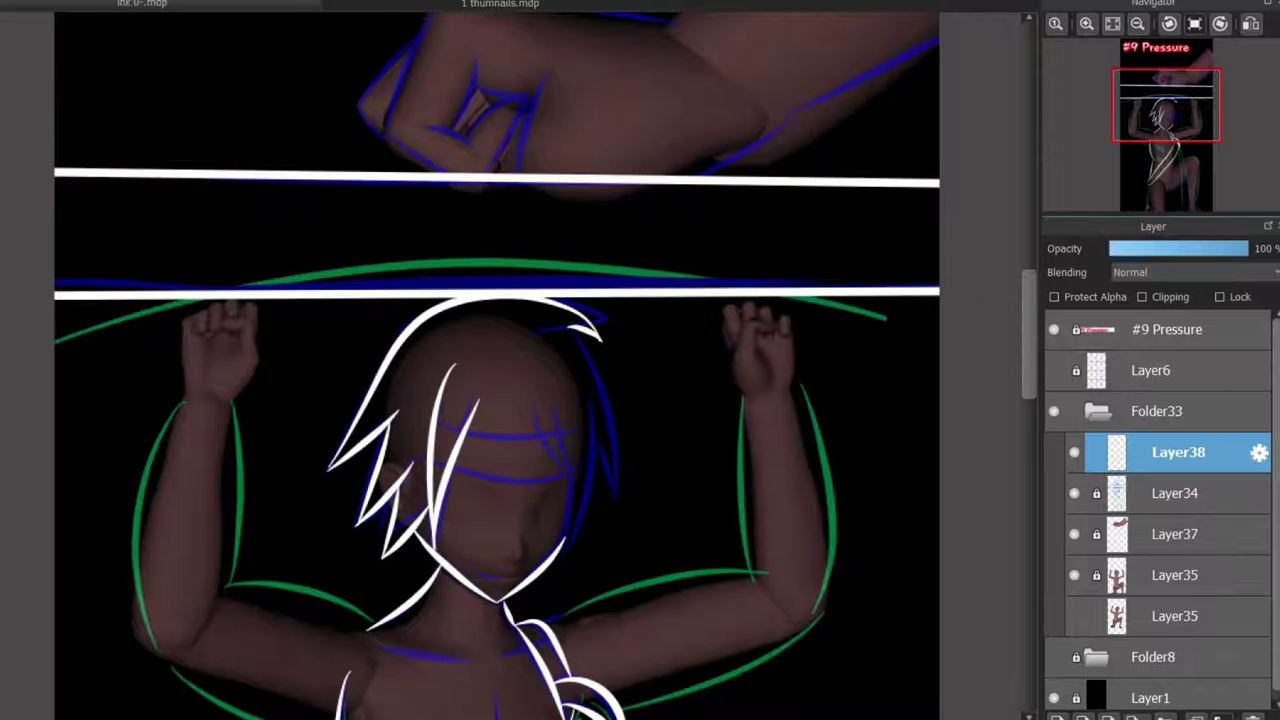
- Trace the hanging cloth's long edge and short hem in white, plus the outer line running down from the sash's hip end
scroll(868, 379, down, 6)
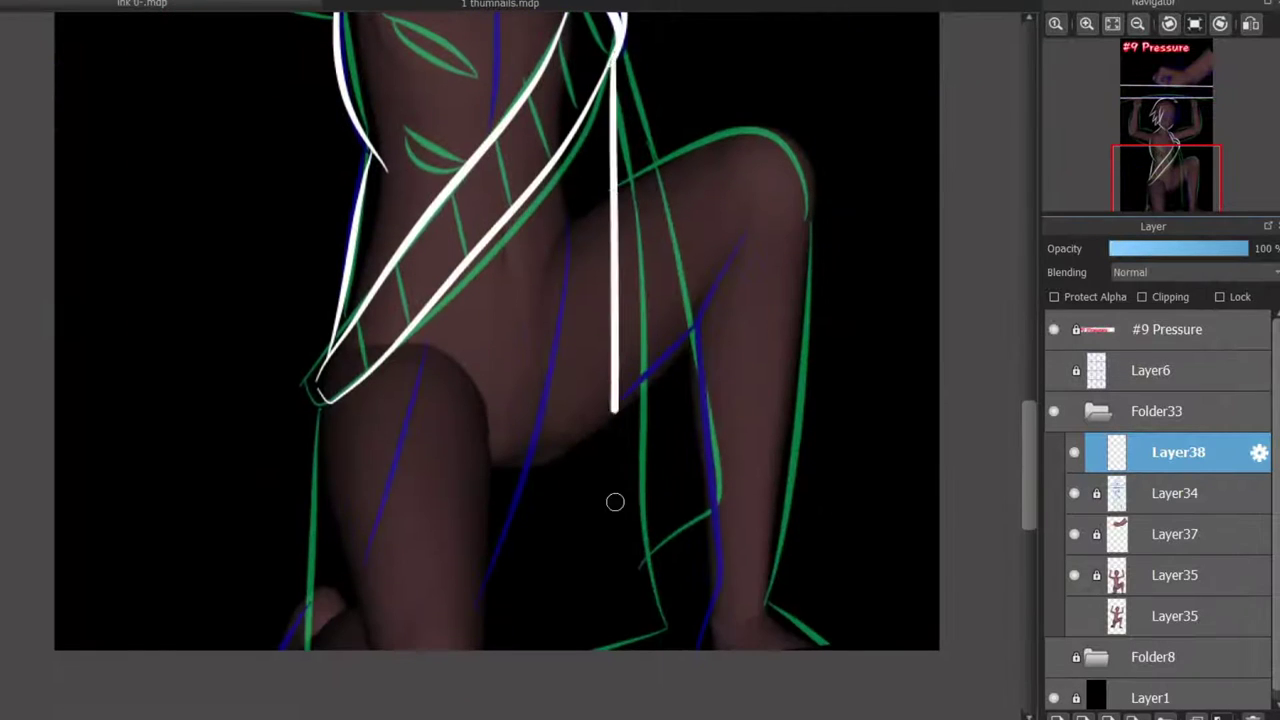
mouse_move(614, 50)
mouse_down()
mouse_move(648, 630)
mouse_move(609, 271)
mouse_move(661, 611)
mouse_up()
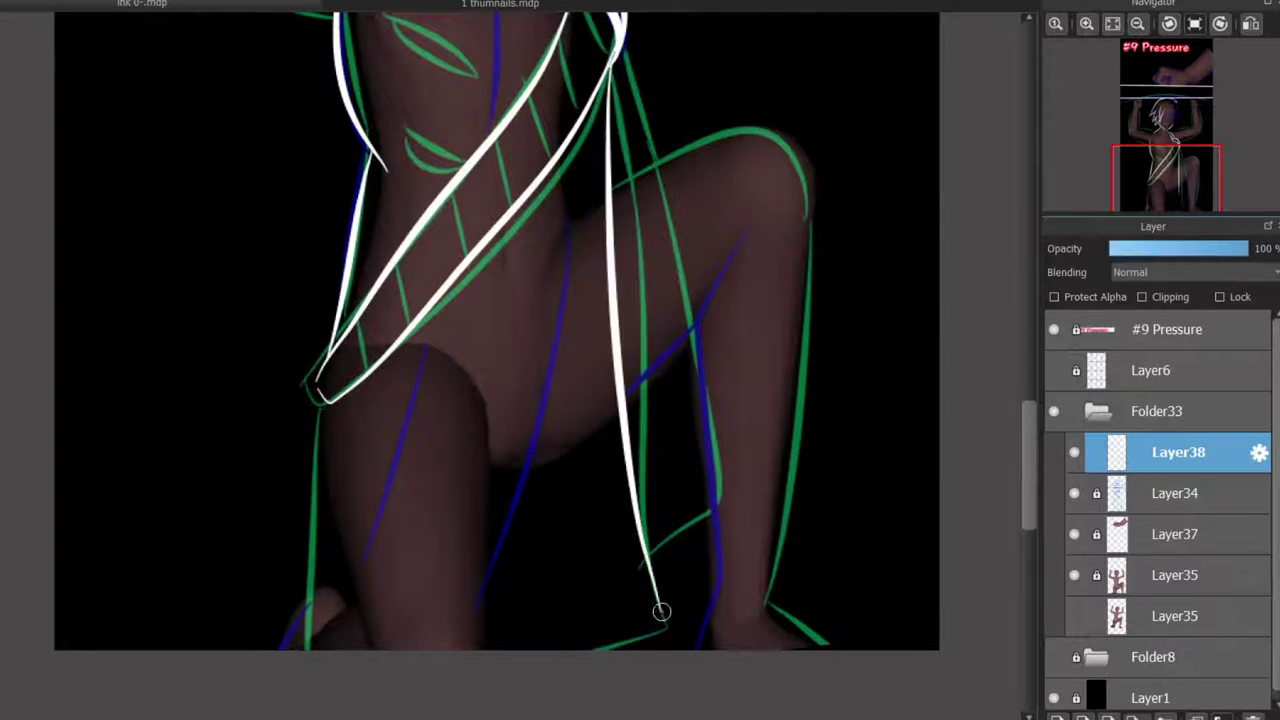
mouse_move(329, 401)
mouse_down()
mouse_move(323, 654)
mouse_move(290, 605)
mouse_up()
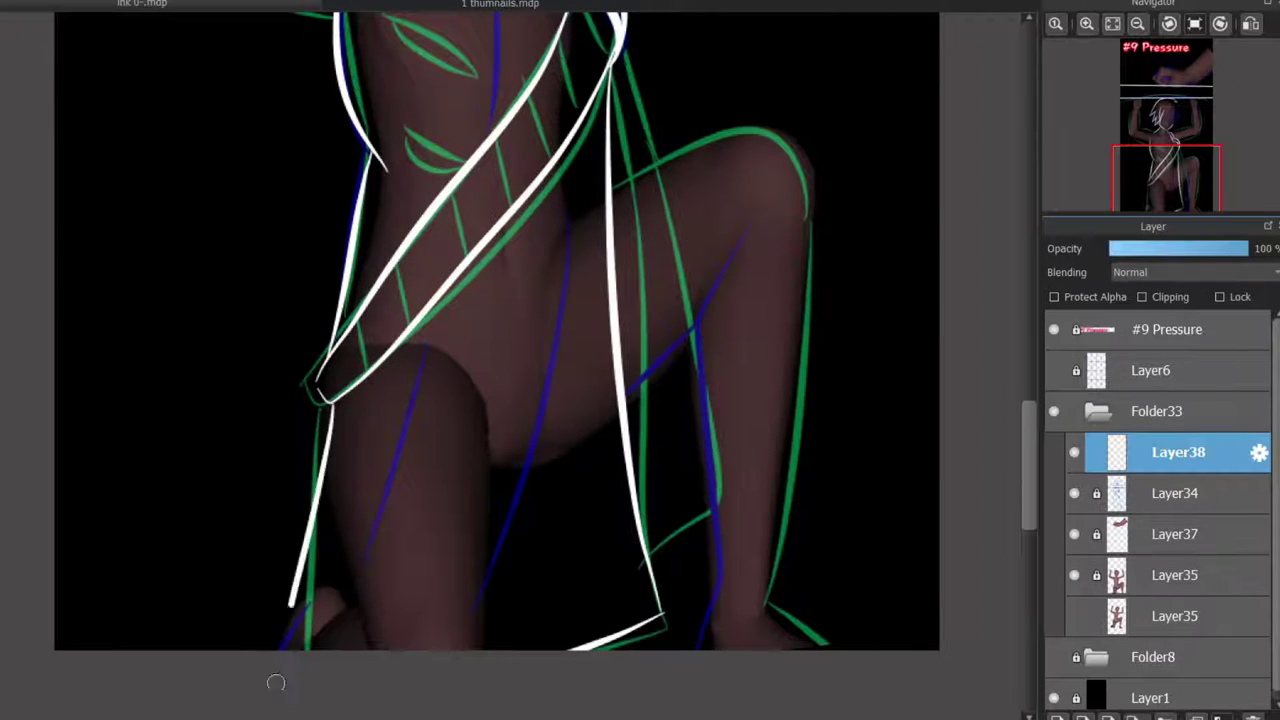
- Trace the two short bangs meeting at the brow and the strand running down the far cheek in white
scroll(980, 489, up, 6)
scroll(951, 443, up, 3)
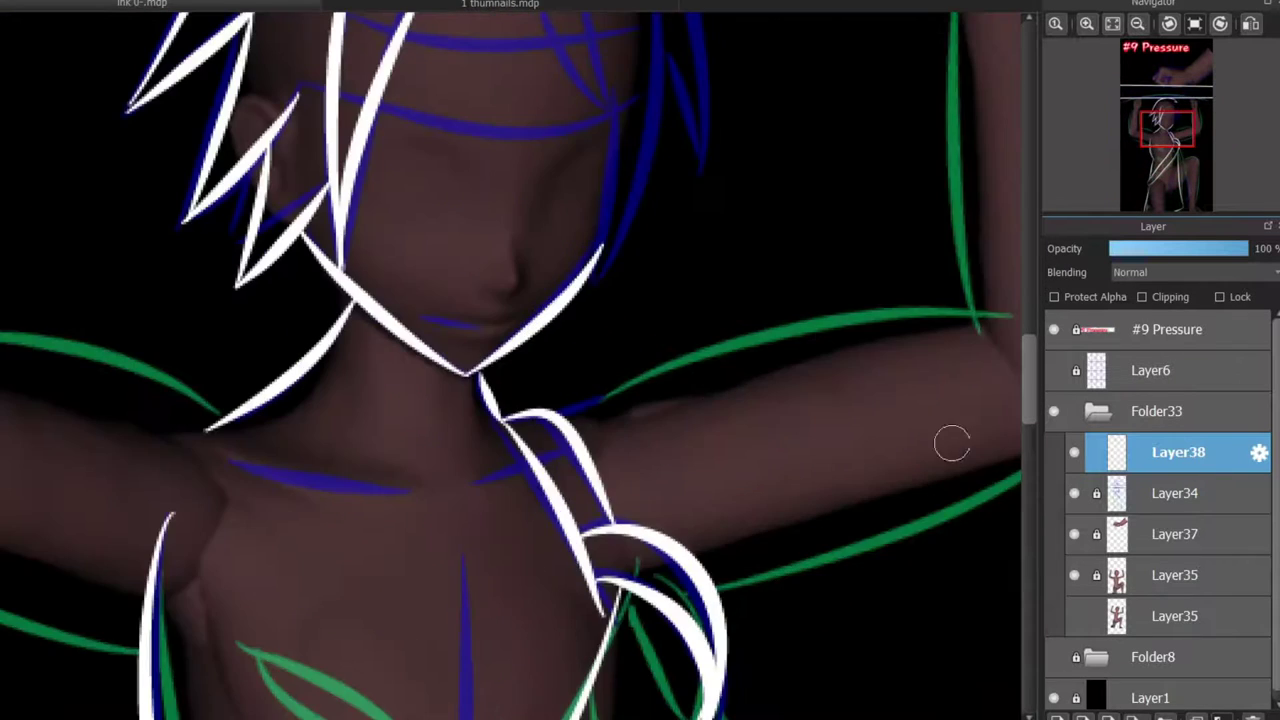
drag(527, 234, 615, 380)
drag(618, 378, 591, 263)
drag(632, 350, 589, 563)
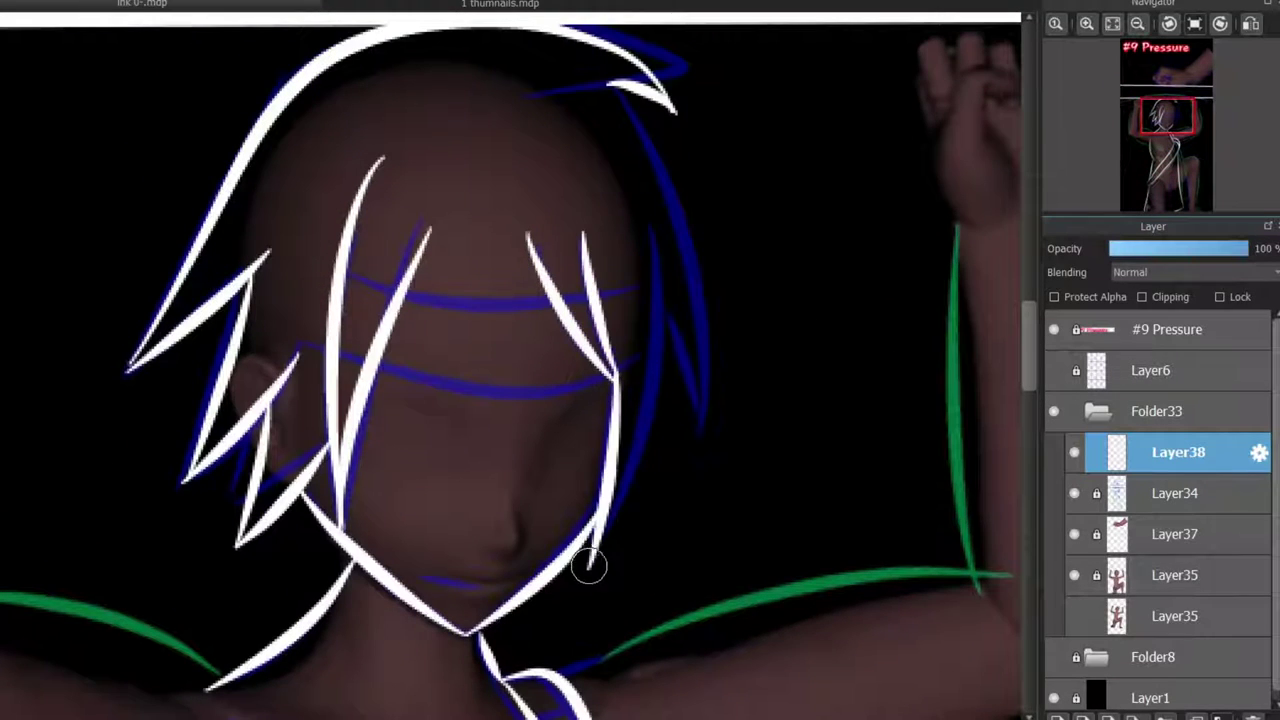
- Trace the outer hair strands beyond the far cheek and the headband's upper and lower edges across the forehead in white
drag(610, 520, 658, 248)
drag(635, 105, 680, 428)
drag(662, 322, 686, 436)
drag(400, 296, 551, 299)
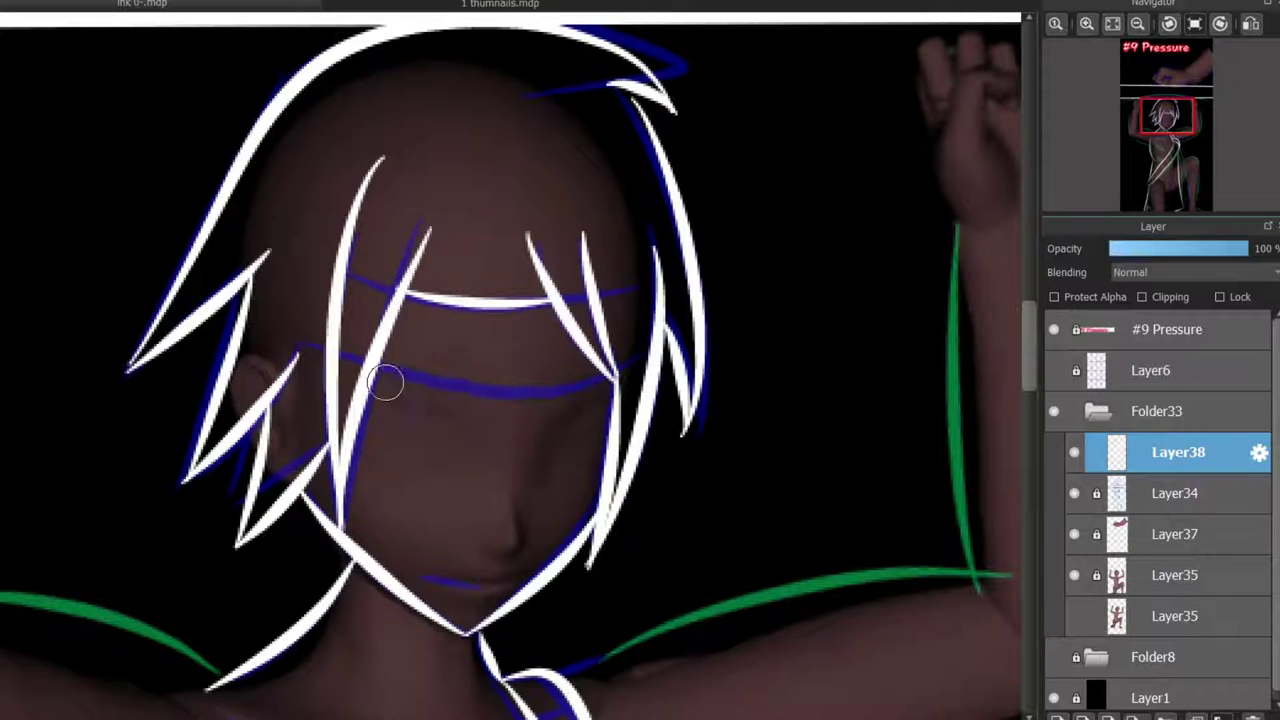
drag(380, 370, 612, 376)
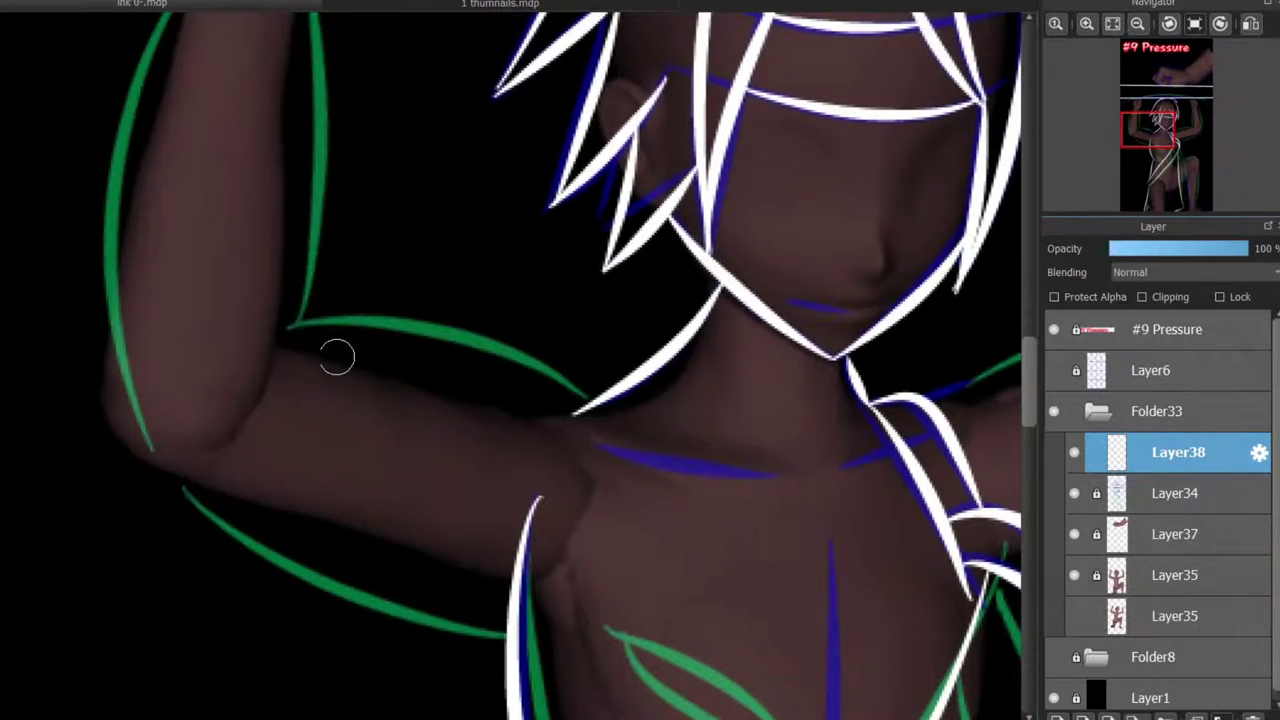
- Trace the upper and lower edges of the upper arm on the ear side in white, from shoulder to elbow and armpit
drag(272, 332, 590, 402)
key(ctrl+z)
key(ctrl+y)
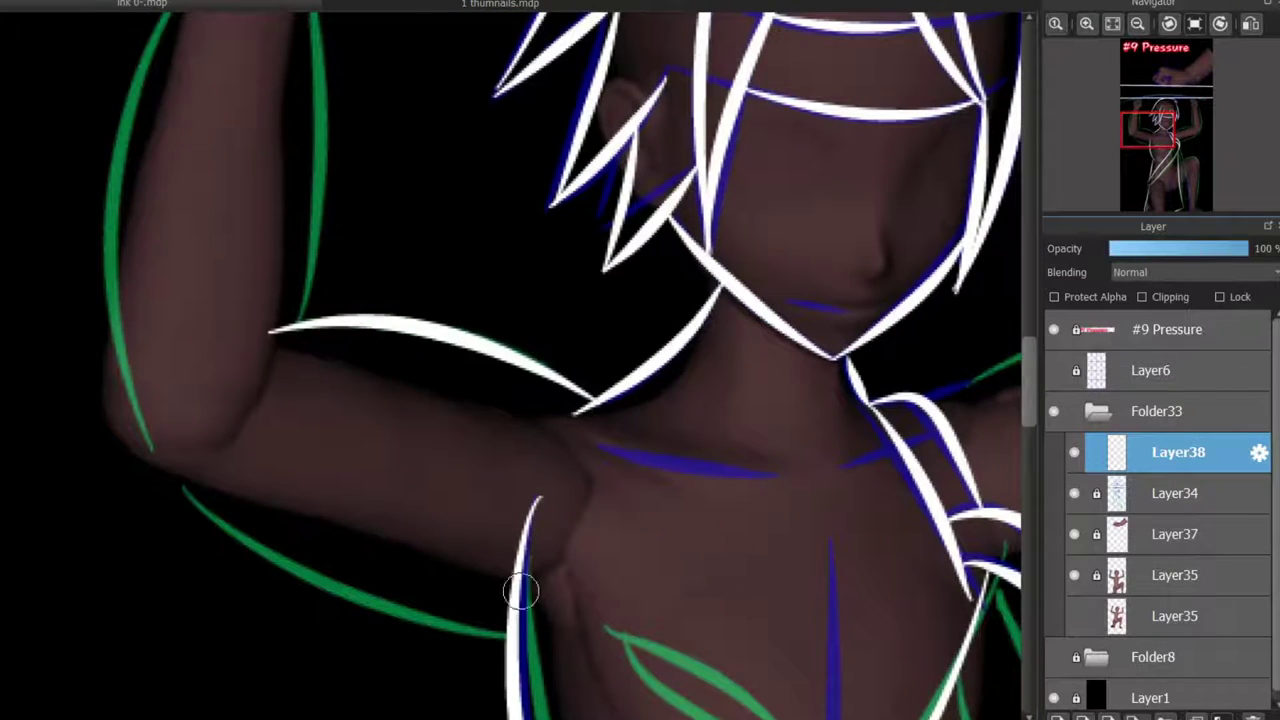
mouse_move(520, 591)
mouse_down()
mouse_move(189, 507)
mouse_move(145, 432)
mouse_up()
key(ctrl+z)
drag(105, 390, 477, 597)
- Trace both edges of the ear-side forearm in white between the wrist and the elbow
scroll(900, 450, up, 5)
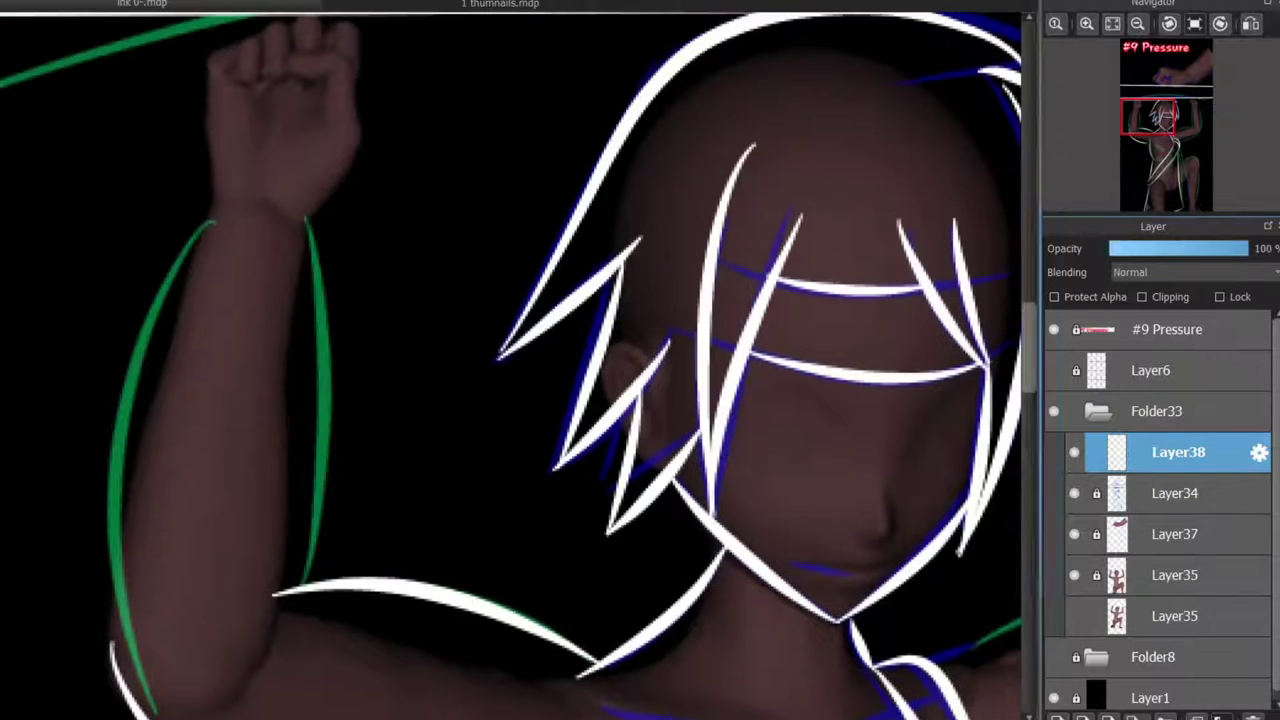
drag(305, 232, 318, 342)
key(ctrl+z)
drag(306, 210, 286, 571)
mouse_move(215, 205)
mouse_down()
mouse_move(120, 500)
mouse_move(115, 630)
mouse_up()
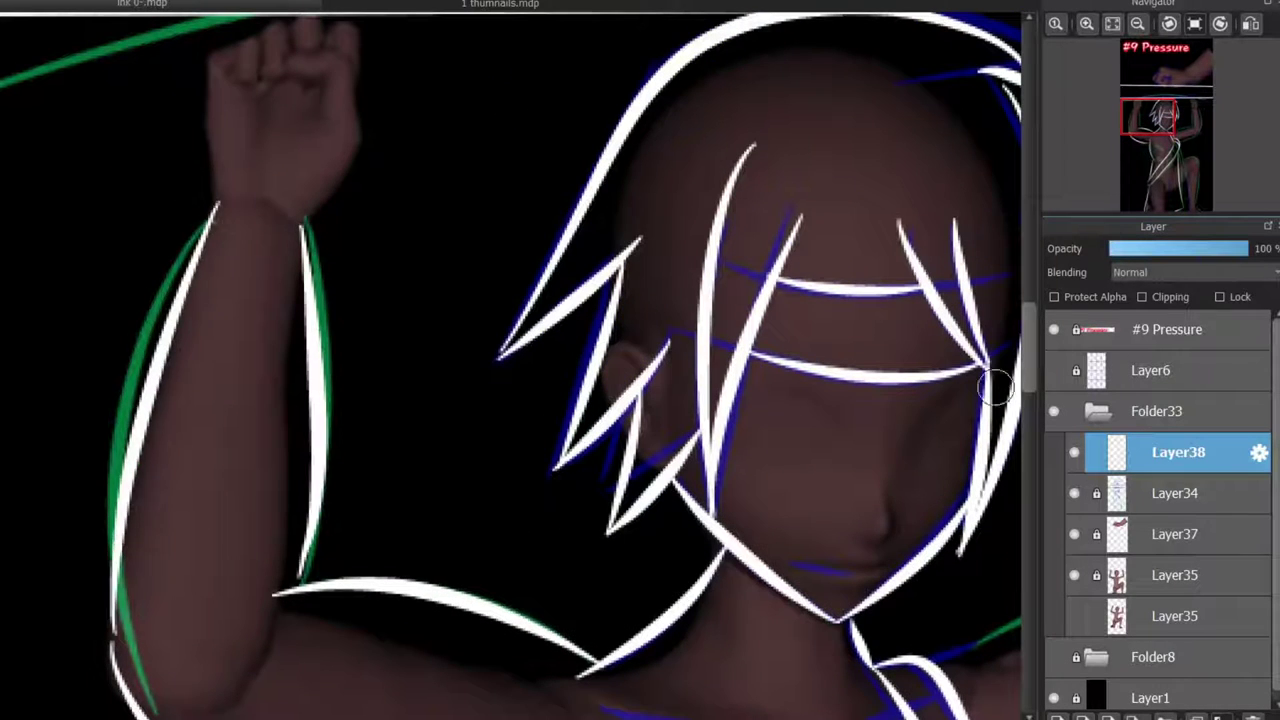
- Trace the ear-side hand in white, outlining the palm, thumb and curled fingers beneath the slab
scroll(996, 388, up, 4)
scroll(237, 397, up, 2)
drag(300, 255, 428, 266)
key(ctrl+z)
mouse_move(340, 256)
mouse_down()
mouse_move(400, 250)
mouse_move(384, 354)
mouse_move(324, 450)
mouse_up()
key(ctrl+z)
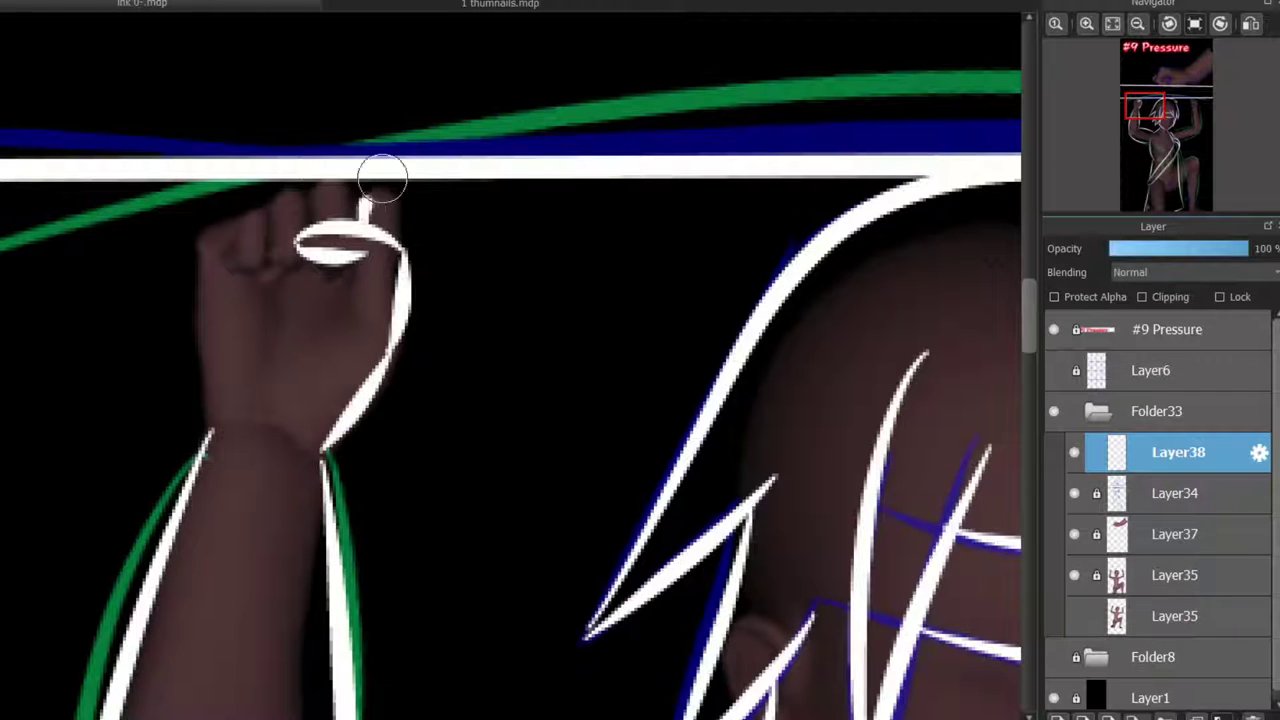
mouse_move(382, 177)
mouse_down()
mouse_move(346, 225)
mouse_move(310, 184)
mouse_move(320, 232)
mouse_up()
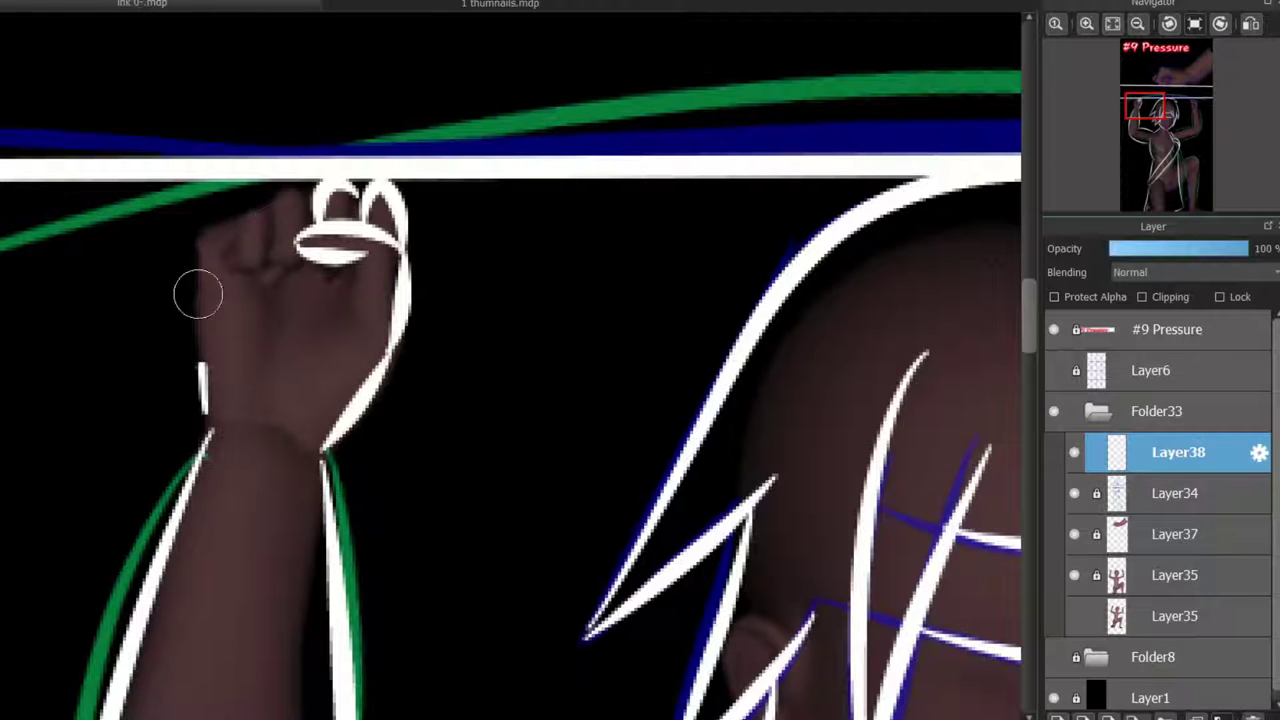
mouse_move(197, 232)
mouse_down()
mouse_move(208, 425)
mouse_move(234, 271)
mouse_up()
drag(258, 212, 312, 216)
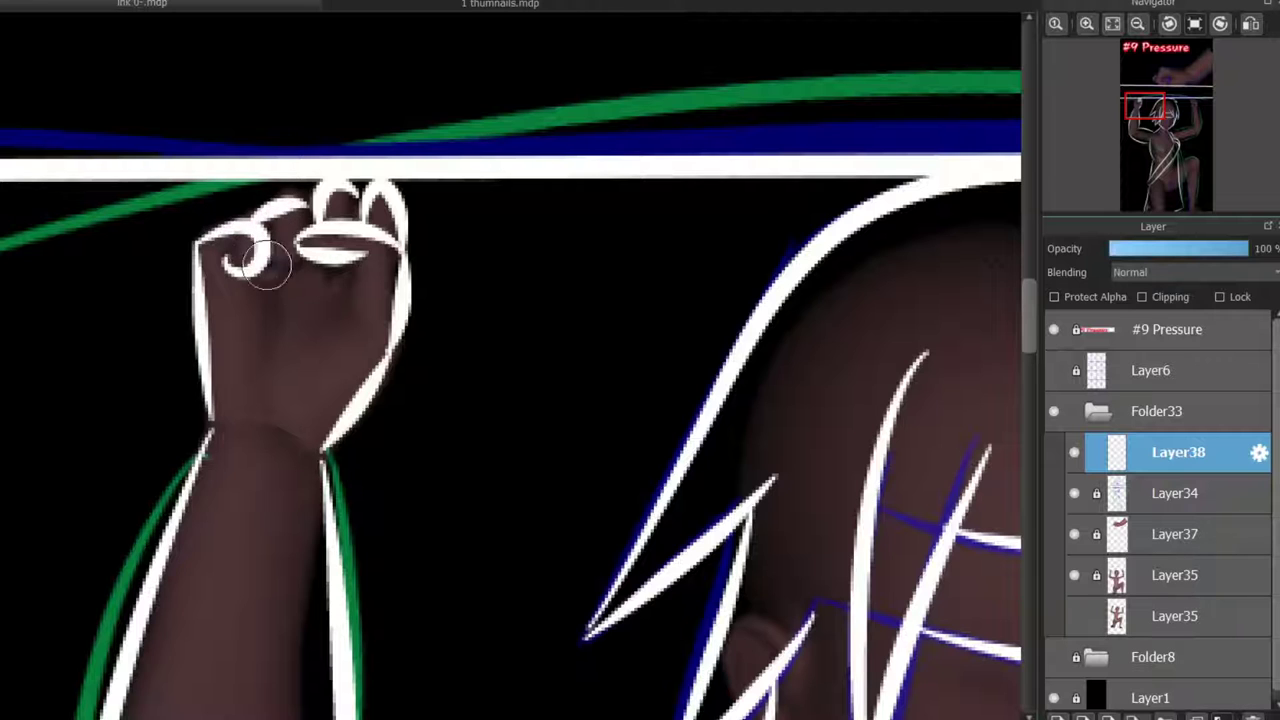
scroll(421, 665, right, 10)
scroll(474, 326, down, 3)
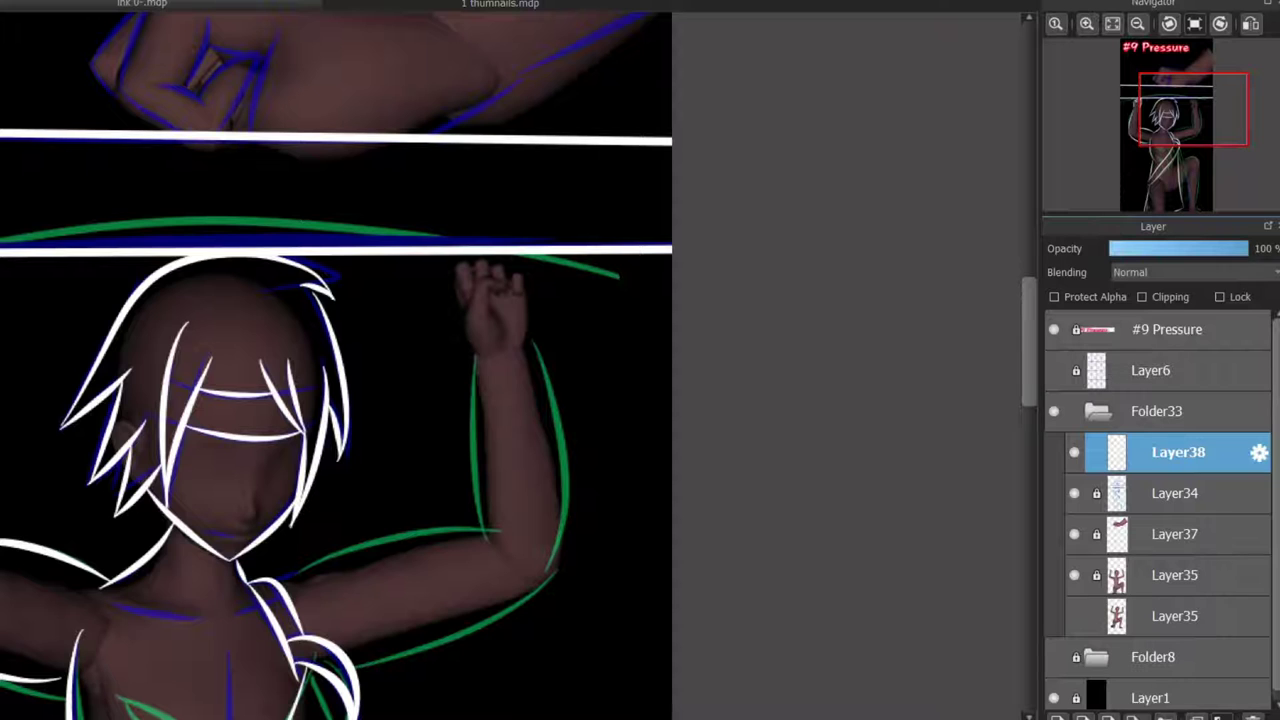
scroll(746, 435, left, 2)
scroll(746, 435, down, 6)
scroll(746, 435, up, 2)
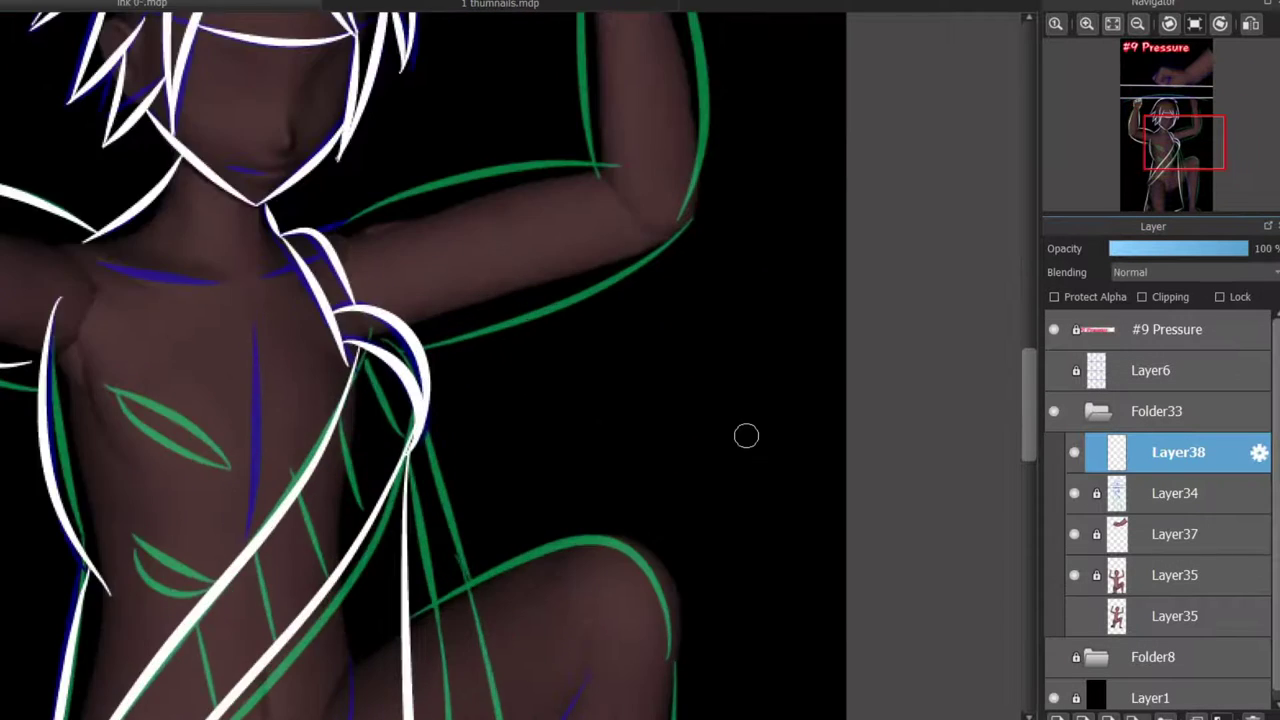
scroll(746, 435, up, 4)
scroll(669, 249, up, 2)
key(ctrl+z)
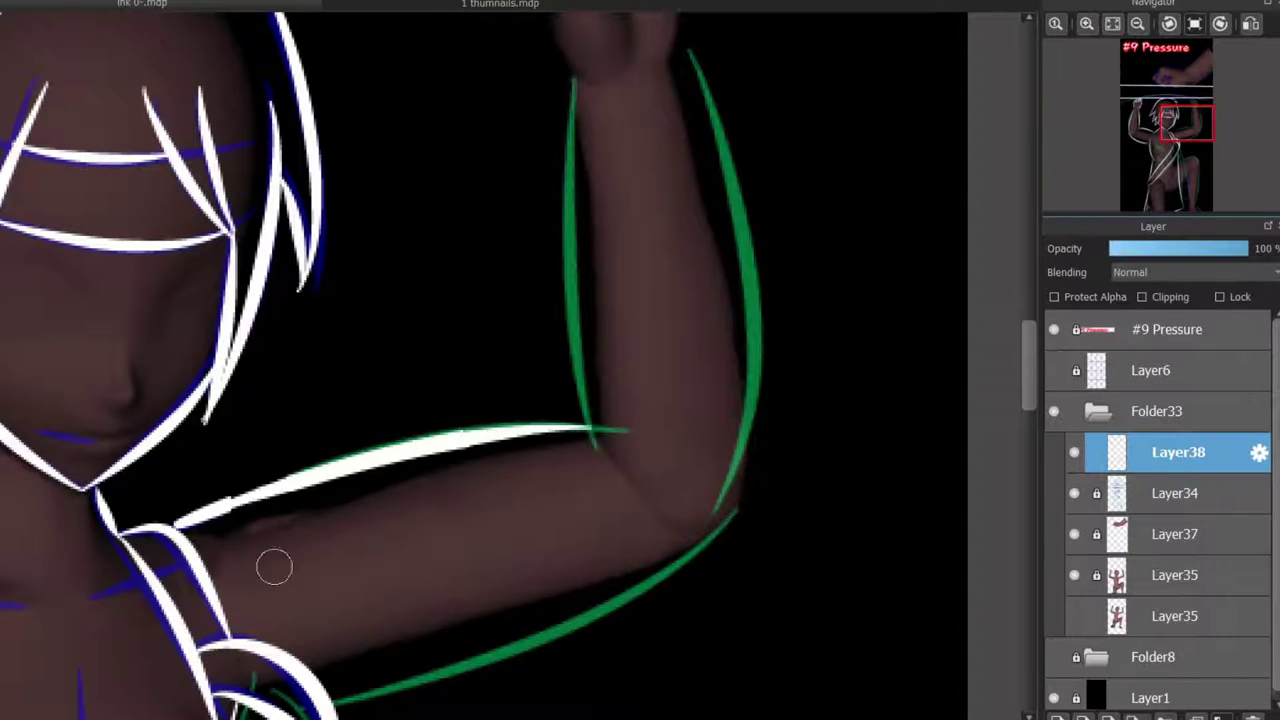
key(ctrl+y)
key(ctrl+z)
key(ctrl+y)
key(ctrl+z)
key(ctrl+y)
key(ctrl+y)
key(ctrl+z)
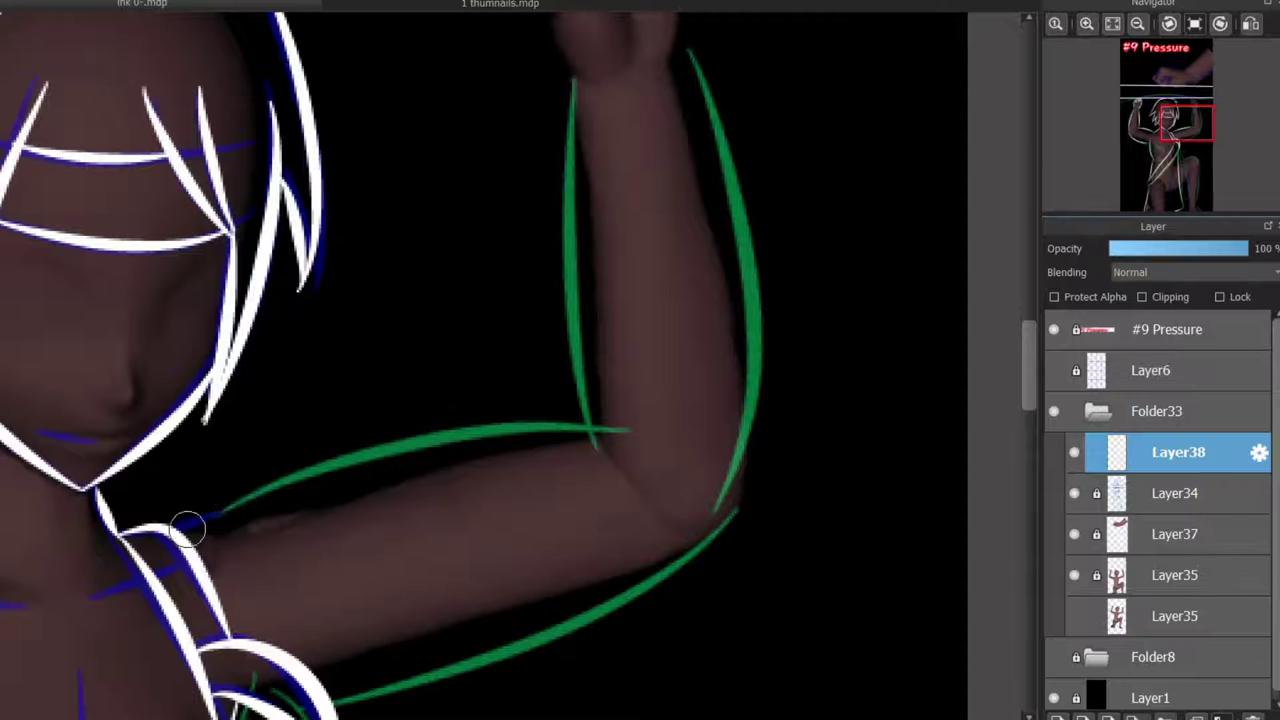
- Trace the upper and lower edges of the upper arm on the strap side in white, out to the elbow
drag(186, 523, 630, 441)
key(ctrl+y)
scroll(997, 420, up, 2)
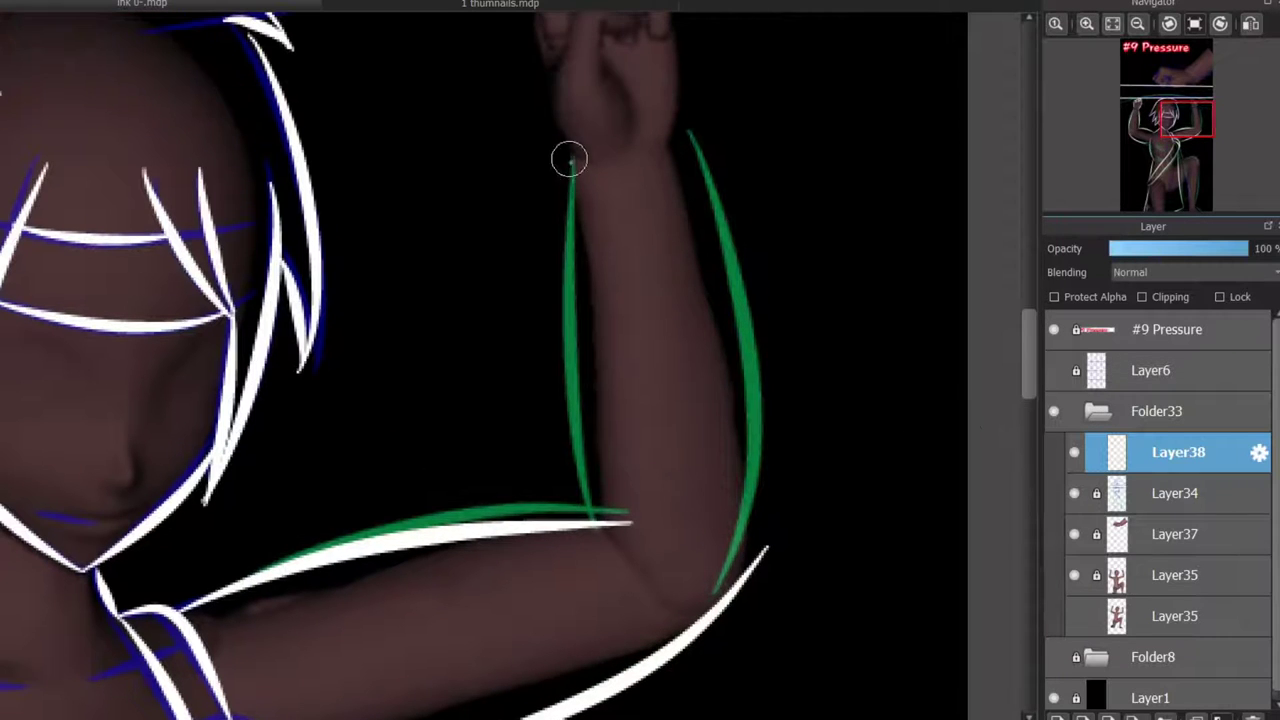
- Trace both edges of the strap-side forearm in white between the wrist and the elbow
key(ctrl+z)
mouse_move(571, 157)
mouse_down()
mouse_move(575, 460)
mouse_move(567, 352)
mouse_move(588, 510)
mouse_up()
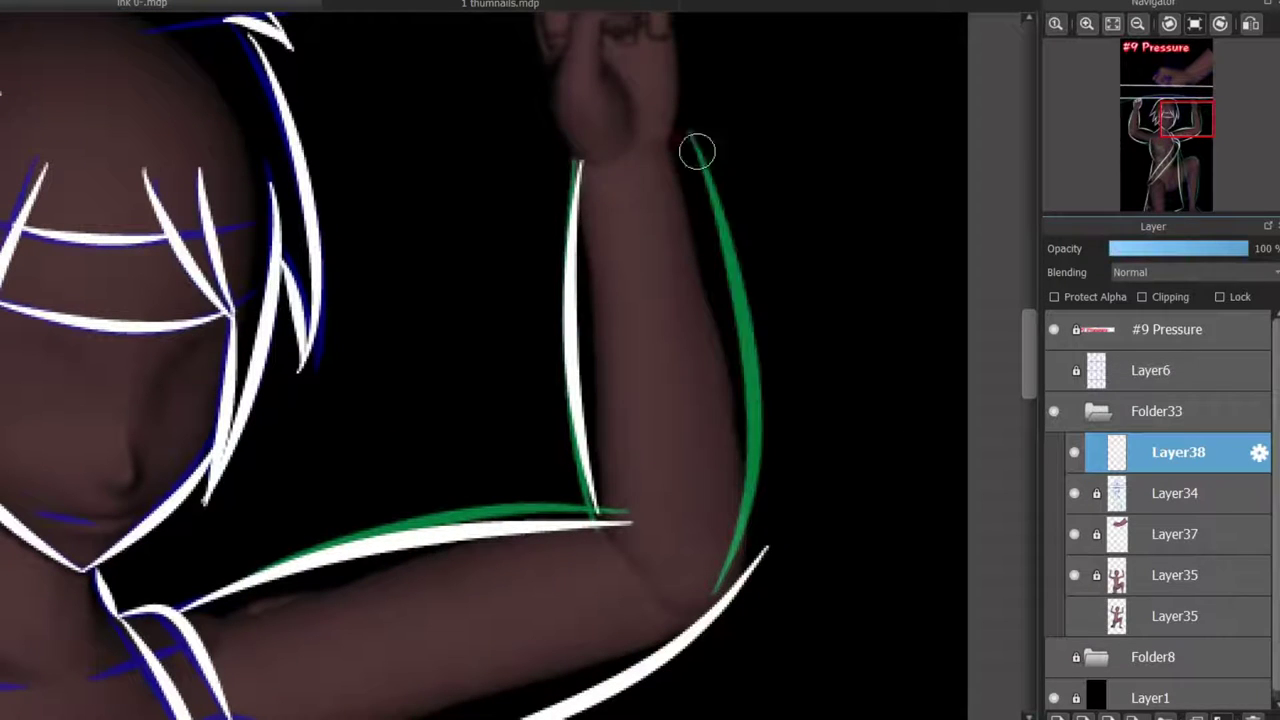
mouse_move(680, 140)
mouse_down()
mouse_move(764, 407)
mouse_move(751, 571)
mouse_up()
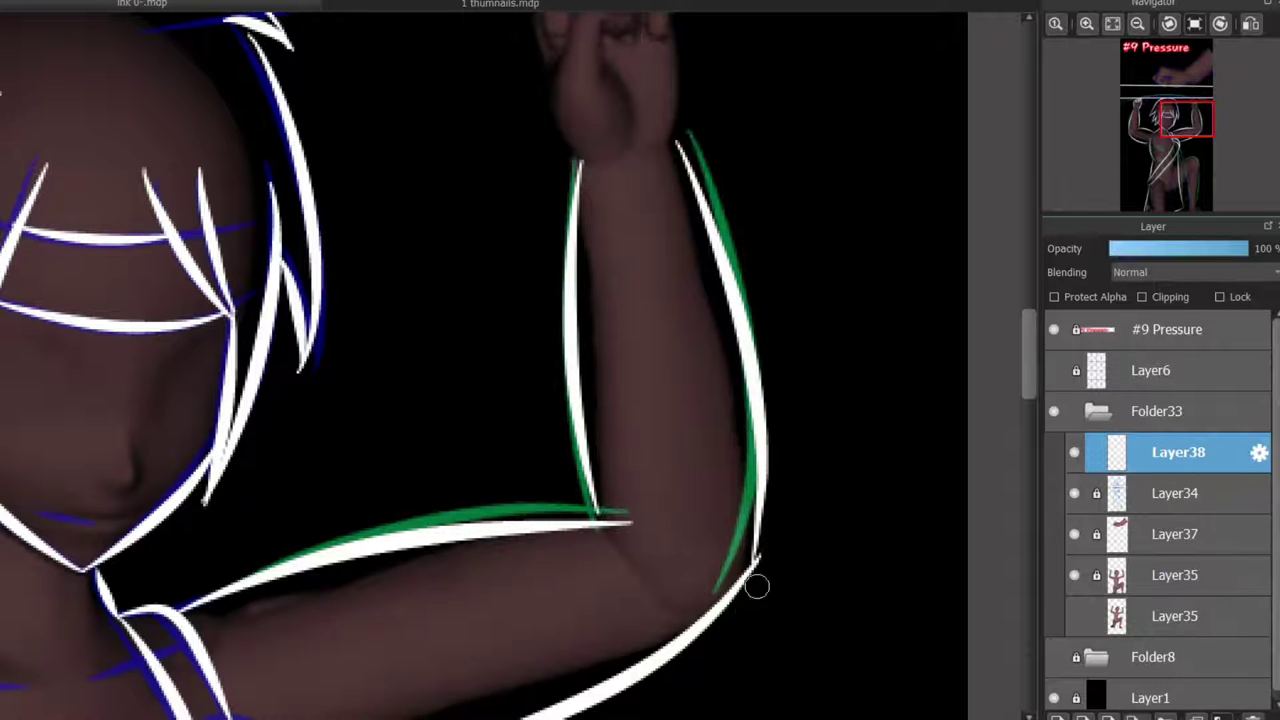
- Trace the strap-side hand in white, outlining the bent thumb, palm edges, curled fingers and palm crease
scroll(945, 435, up, 2)
scroll(651, 351, up, 4)
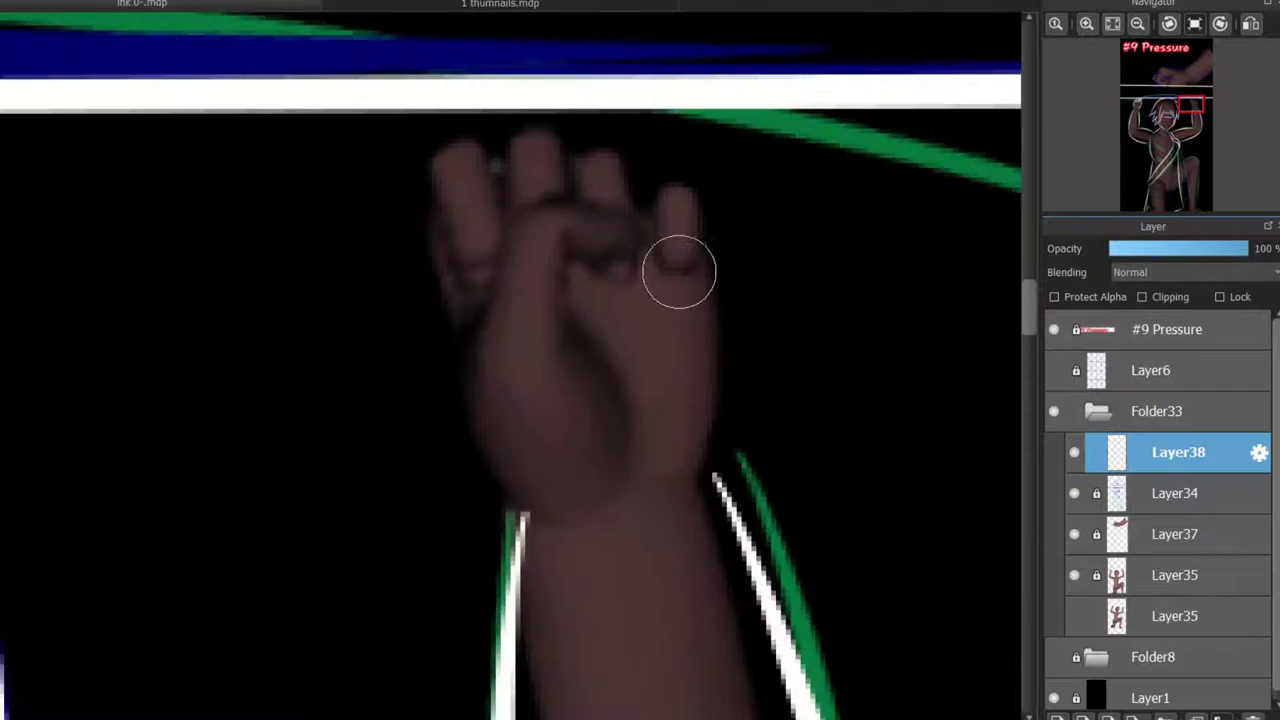
mouse_move(571, 236)
mouse_down()
mouse_move(558, 316)
mouse_move(531, 217)
mouse_up()
key(ctrl+z)
mouse_move(565, 264)
mouse_down()
mouse_move(629, 229)
mouse_move(526, 188)
mouse_move(477, 323)
mouse_move(504, 476)
mouse_up()
mouse_move(580, 320)
mouse_down()
mouse_move(577, 354)
mouse_move(617, 410)
mouse_up()
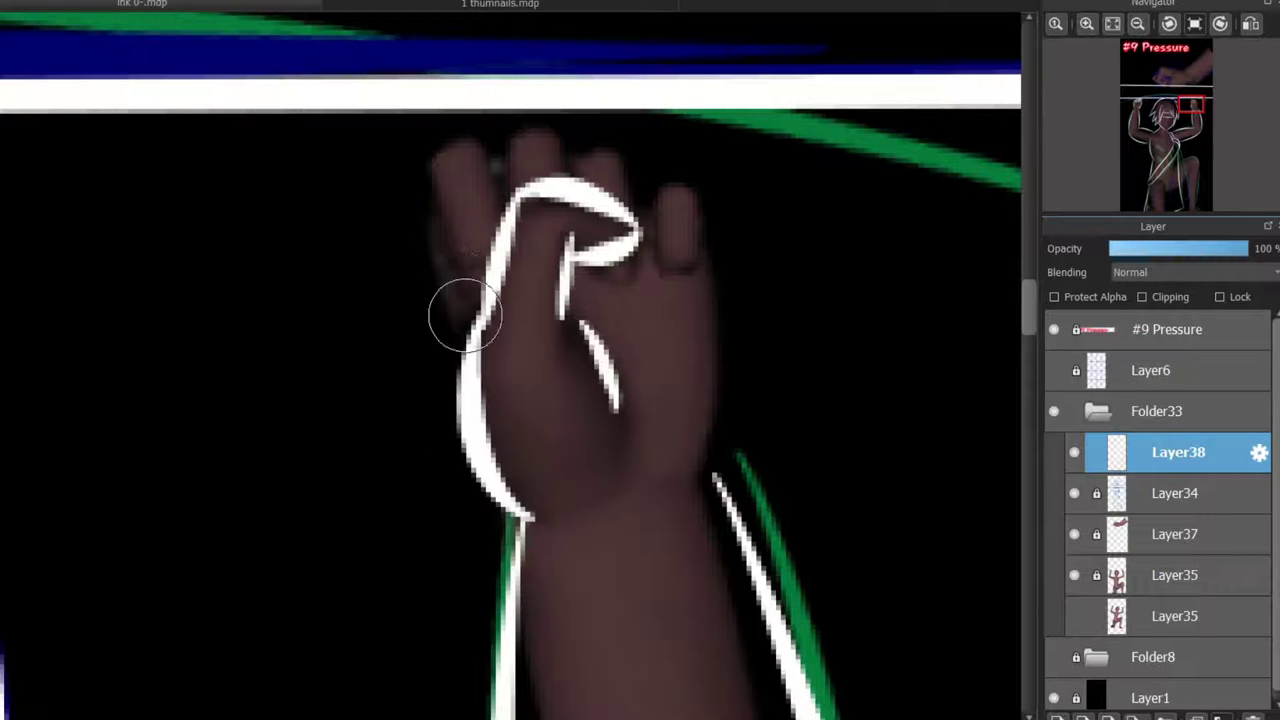
mouse_move(465, 315)
mouse_down()
mouse_move(477, 155)
mouse_move(549, 174)
mouse_move(543, 117)
mouse_move(623, 212)
mouse_move(640, 151)
mouse_move(639, 245)
mouse_move(685, 283)
mouse_move(709, 457)
mouse_up()
- Redraw the short palm crease inside the ear-side hand in white
scroll(500, 400, left, 10)
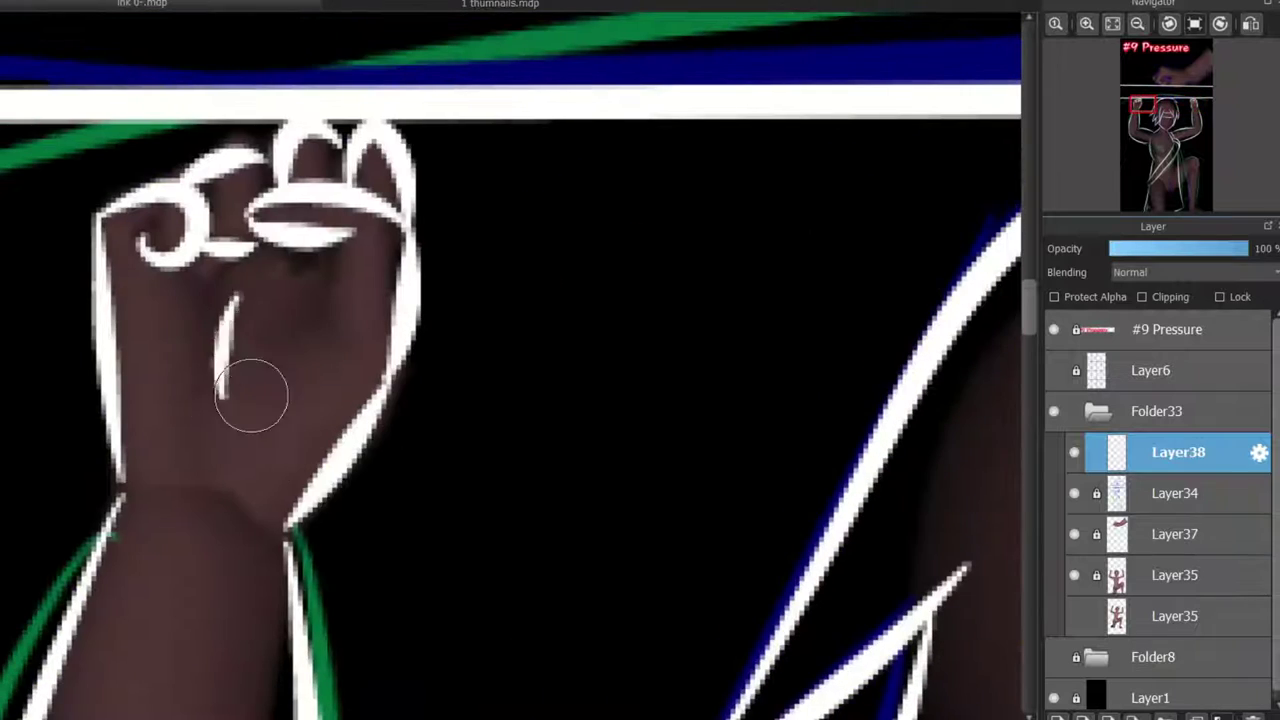
key(ctrl+z)
drag(262, 292, 251, 357)
key(ctrl+z)
- Trace the giant fist's thumb and the finger folds around its inner gap in white
scroll(609, 409, down, 3)
scroll(609, 409, up, 5)
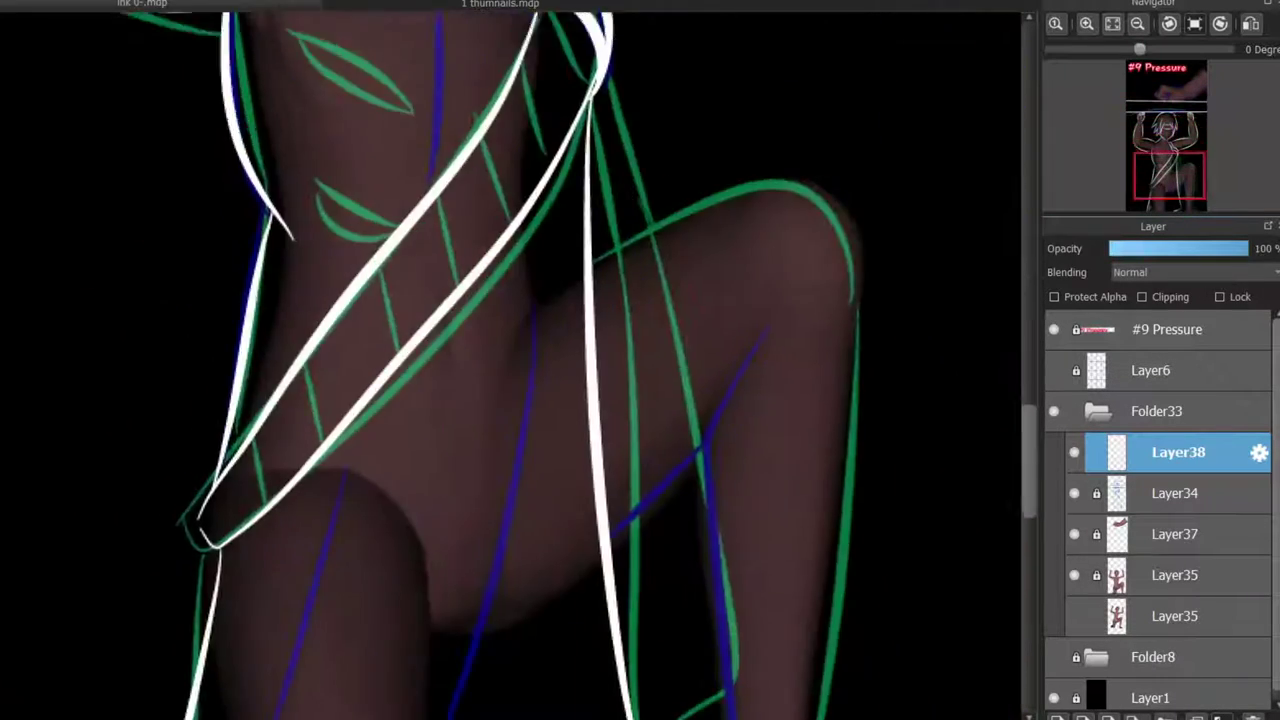
scroll(323, 623, up, 5)
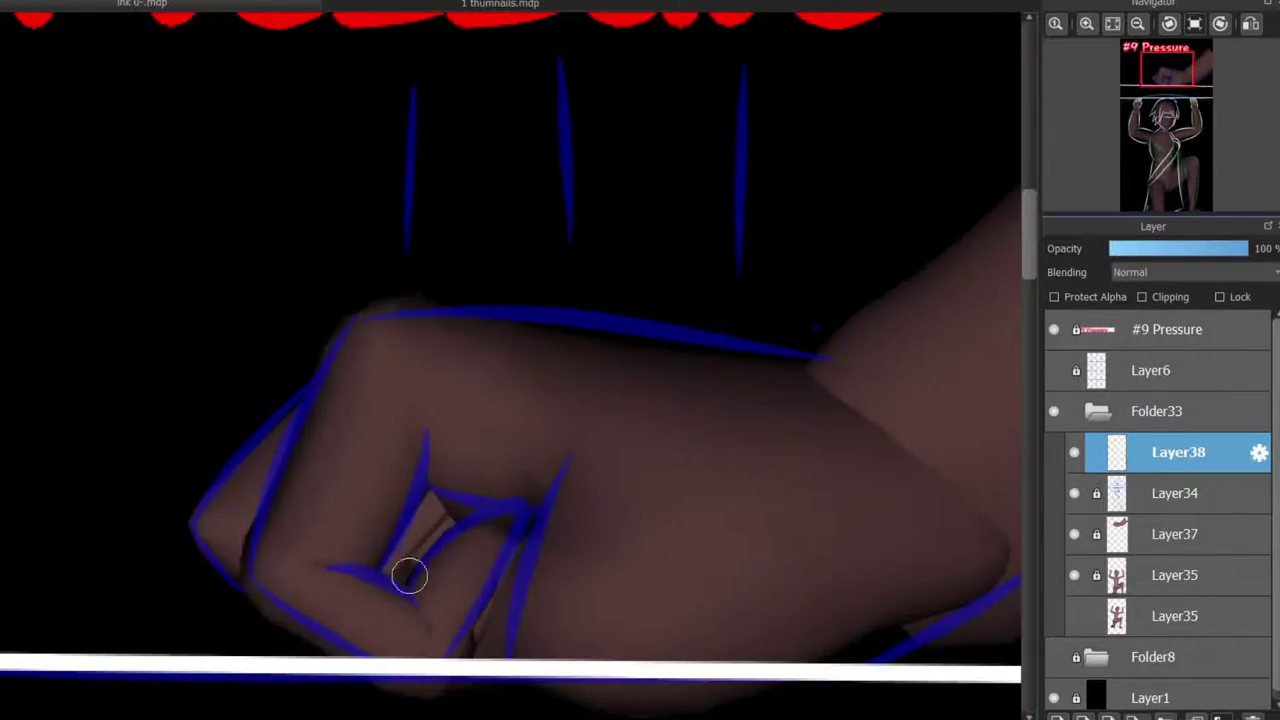
mouse_move(330, 564)
mouse_down()
mouse_move(409, 594)
mouse_move(449, 640)
mouse_up()
key(ctrl+z)
mouse_move(400, 586)
mouse_down()
mouse_move(531, 514)
mouse_move(450, 655)
mouse_up()
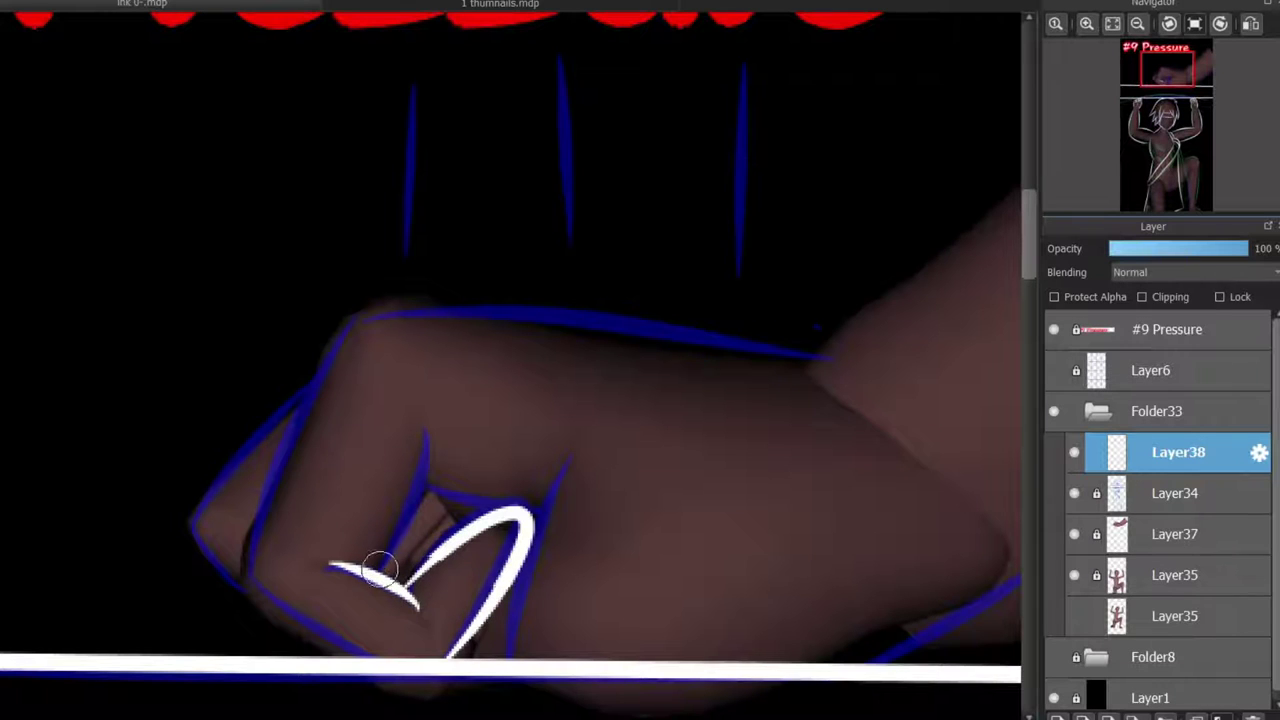
key(ctrl+z)
drag(427, 430, 400, 568)
drag(428, 490, 540, 512)
key(ctrl+z)
key(ctrl+z)
mouse_move(563, 463)
mouse_down()
mouse_move(490, 680)
mouse_move(518, 655)
mouse_up()
- Trace the giant fist's outer contour in white, from the slab around the knuckles and along the back of the hand
mouse_move(368, 658)
mouse_down()
mouse_move(374, 343)
mouse_move(814, 357)
mouse_up()
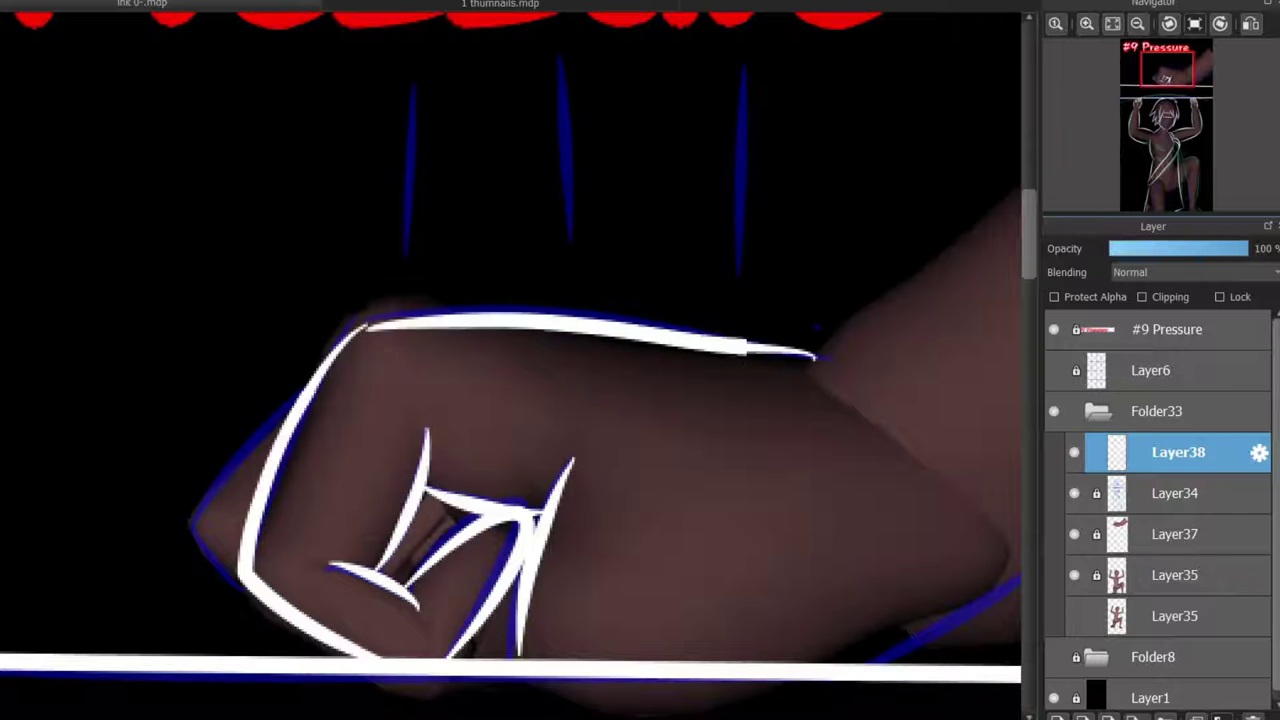
drag(243, 586, 305, 388)
- Trace the heel of the giant hand and both edges of its forearm in white out to the canvas edge
scroll(437, 692, right, 6)
drag(240, 660, 412, 546)
mouse_move(415, 550)
mouse_down()
mouse_move(603, 477)
mouse_move(745, 402)
mouse_up()
- Trace the vertical motion lines above the giant fist as straight white strokes
scroll(659, 277, down, 2)
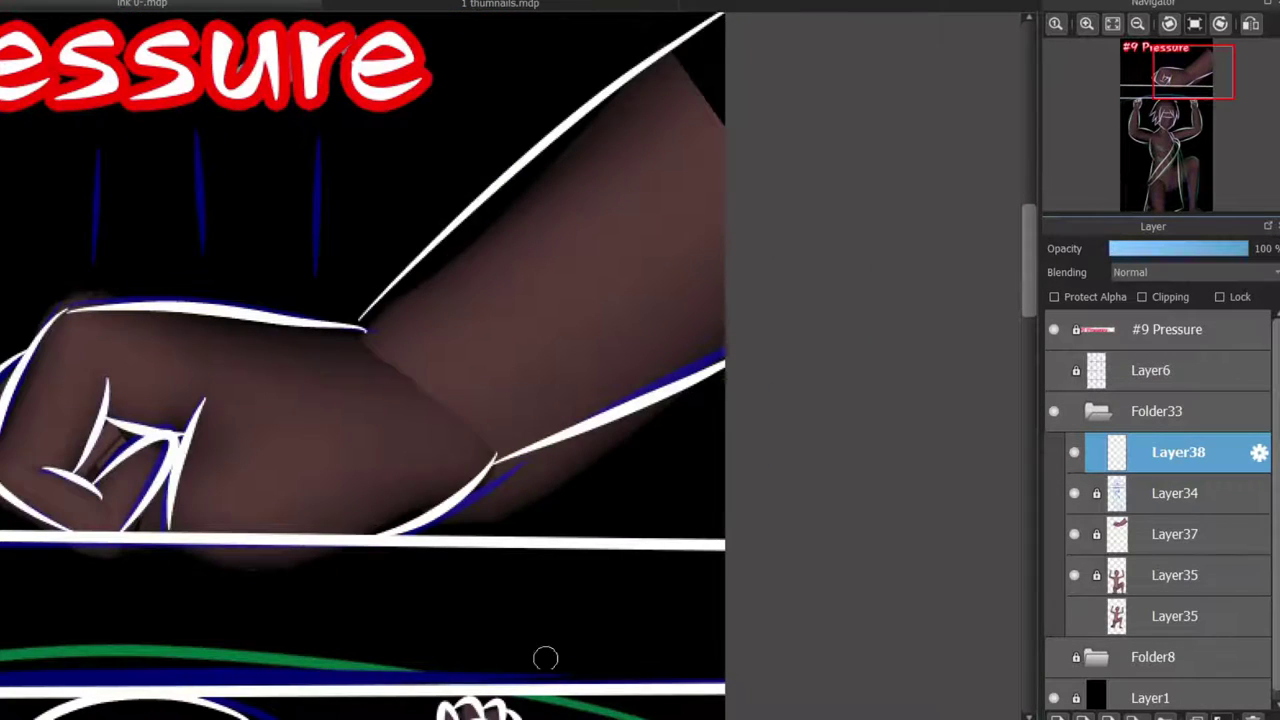
scroll(543, 657, up, 1)
key(ctrl+z)
key(ctrl+z)
drag(469, 143, 463, 253)
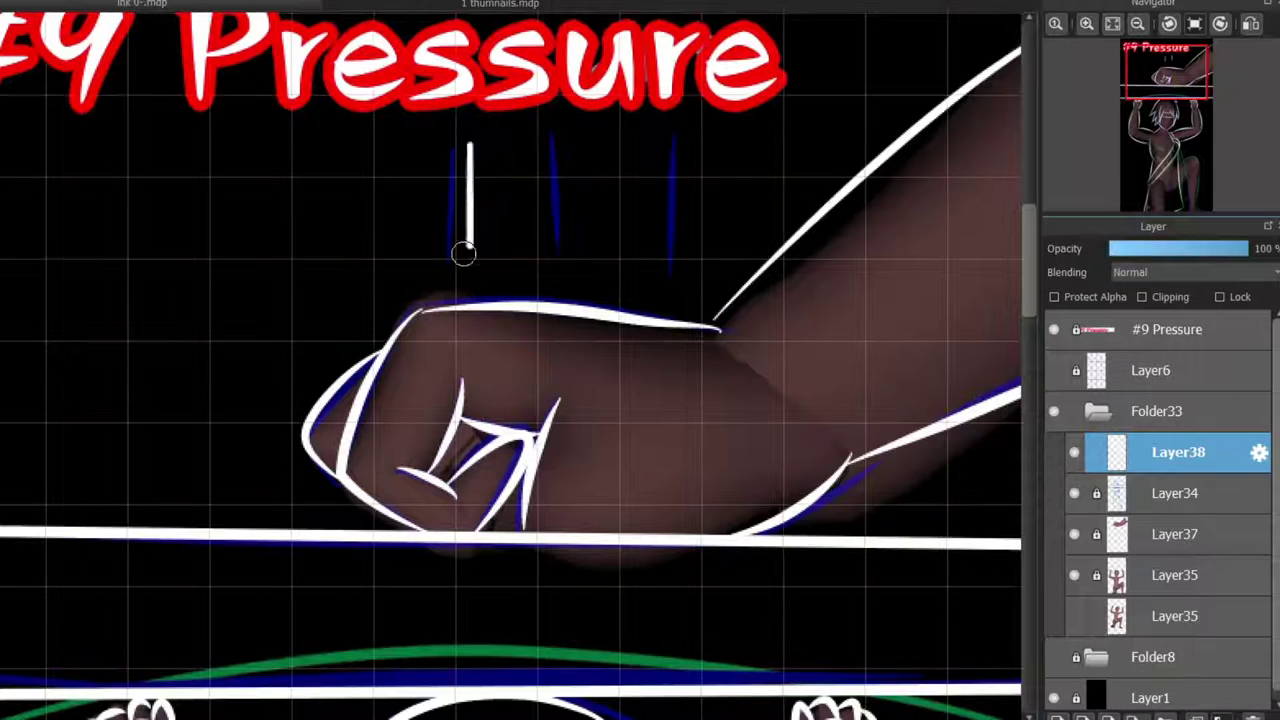
- Draw the mouth as a short slanted white line and the nose as a small hooked white line
scroll(791, 283, down, 6)
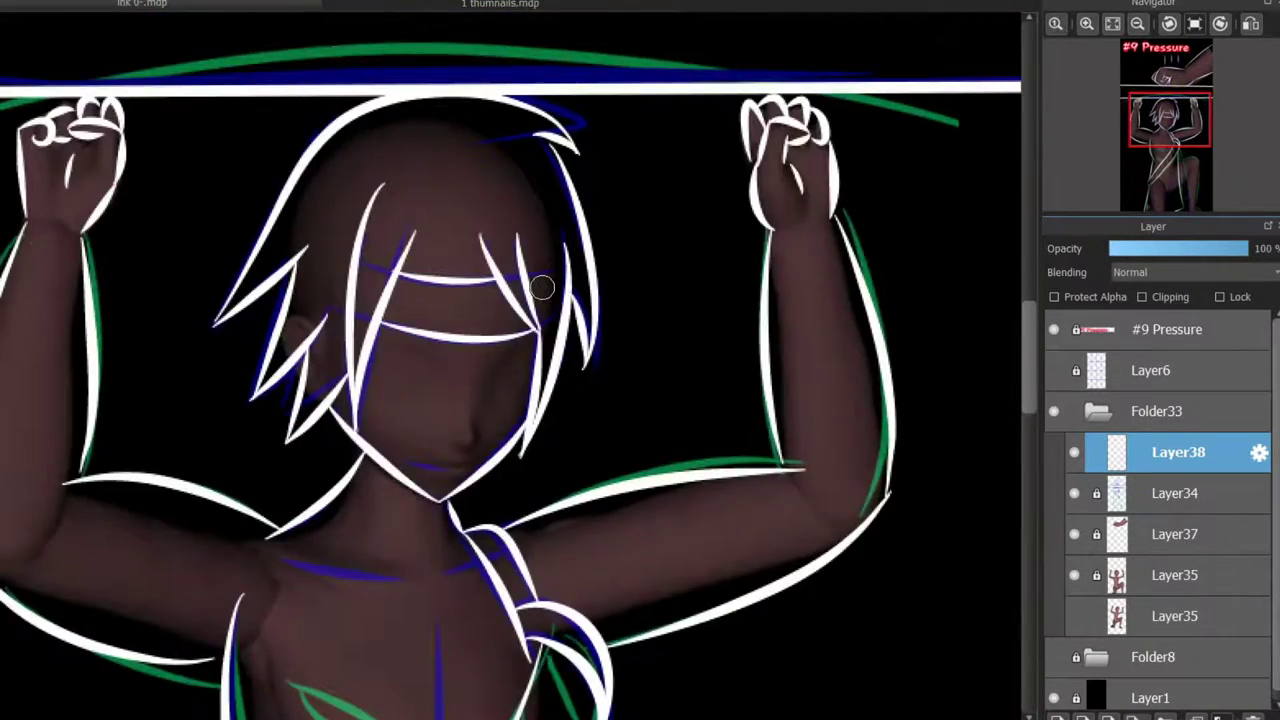
scroll(541, 287, up, 3)
drag(356, 657, 284, 629)
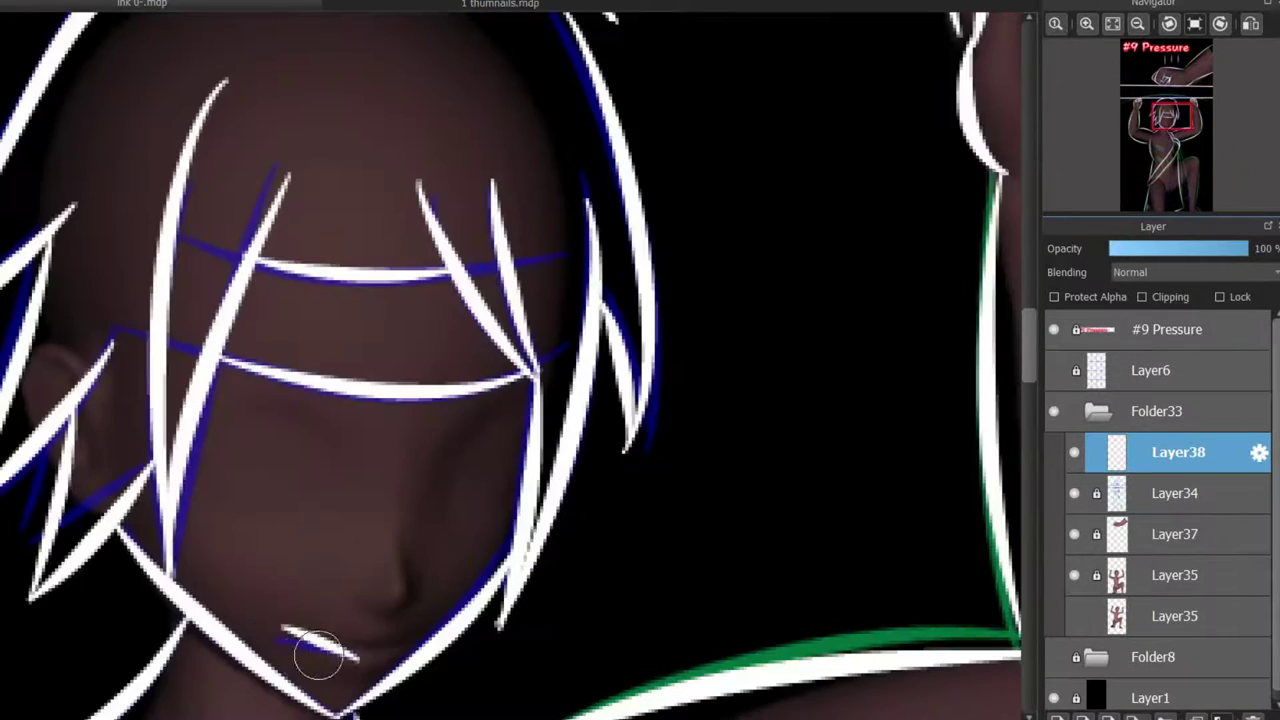
drag(397, 522, 406, 576)
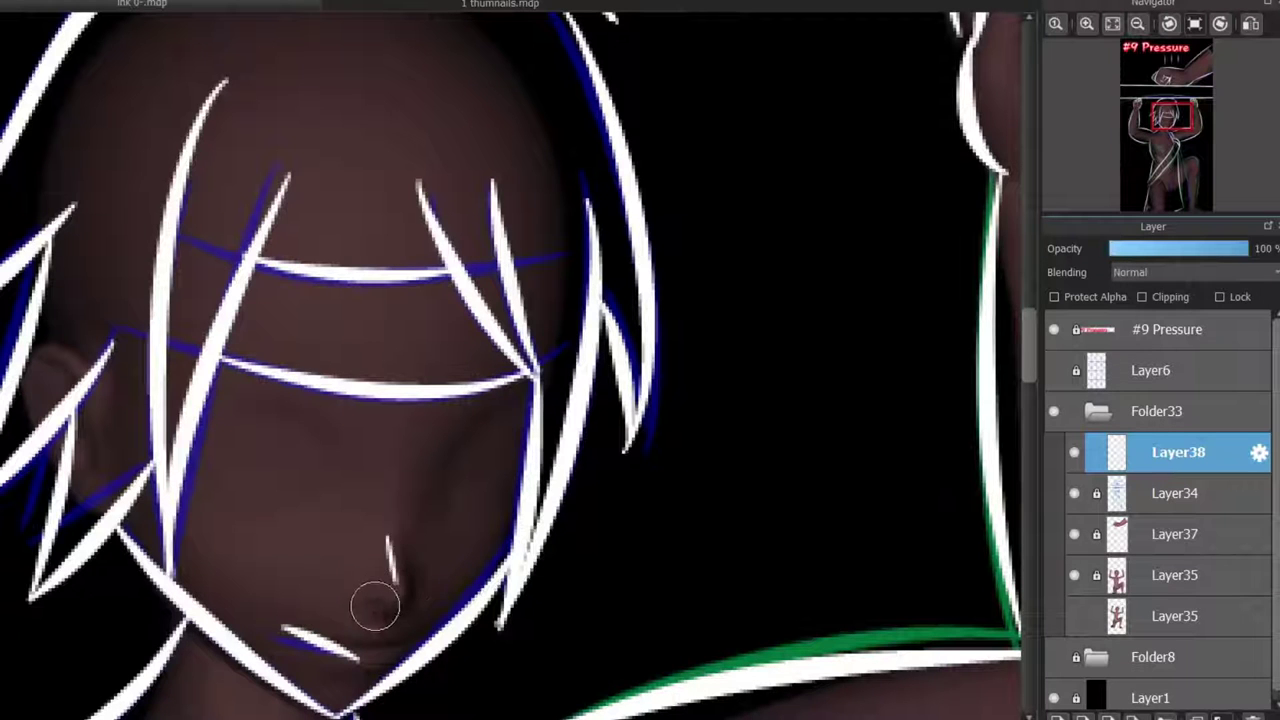
key(ctrl+y)
key(ctrl+z)
key(ctrl+y)
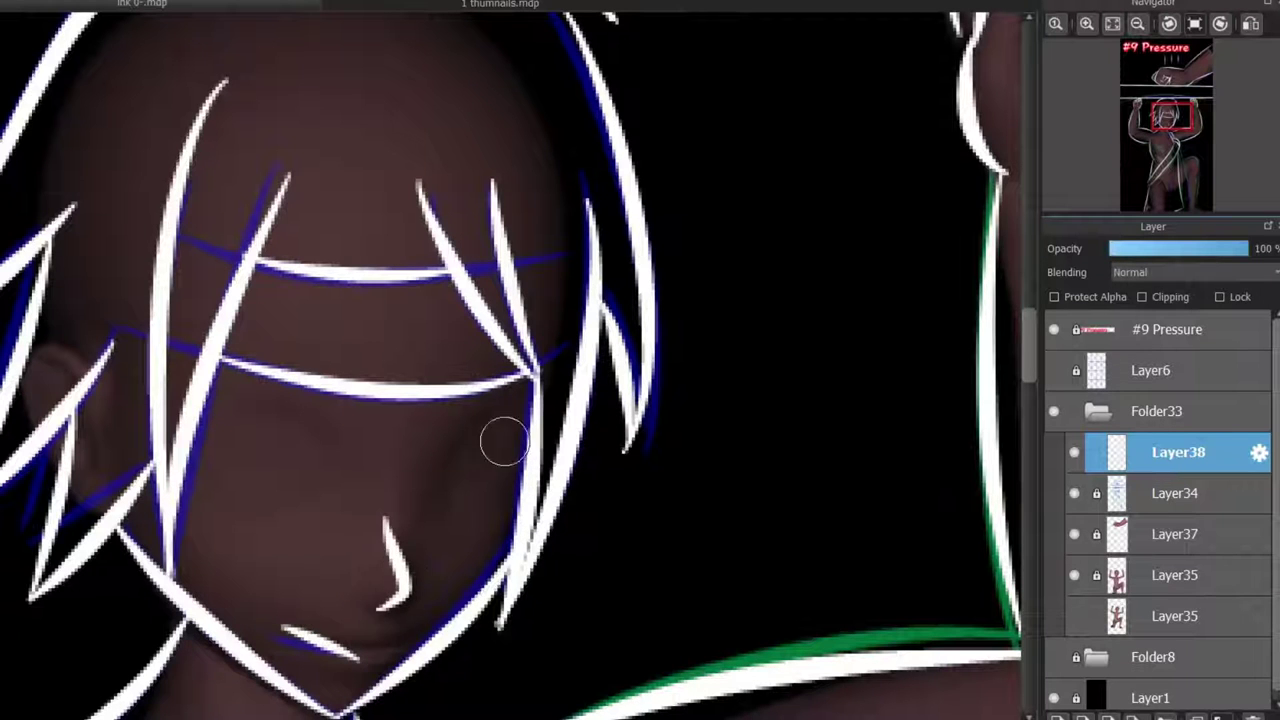
- Add short slanted white strain marks on both sides of each raised hand beneath the slab
scroll(540, 490, down, 3)
scroll(540, 490, down, 4)
scroll(701, 257, up, 5)
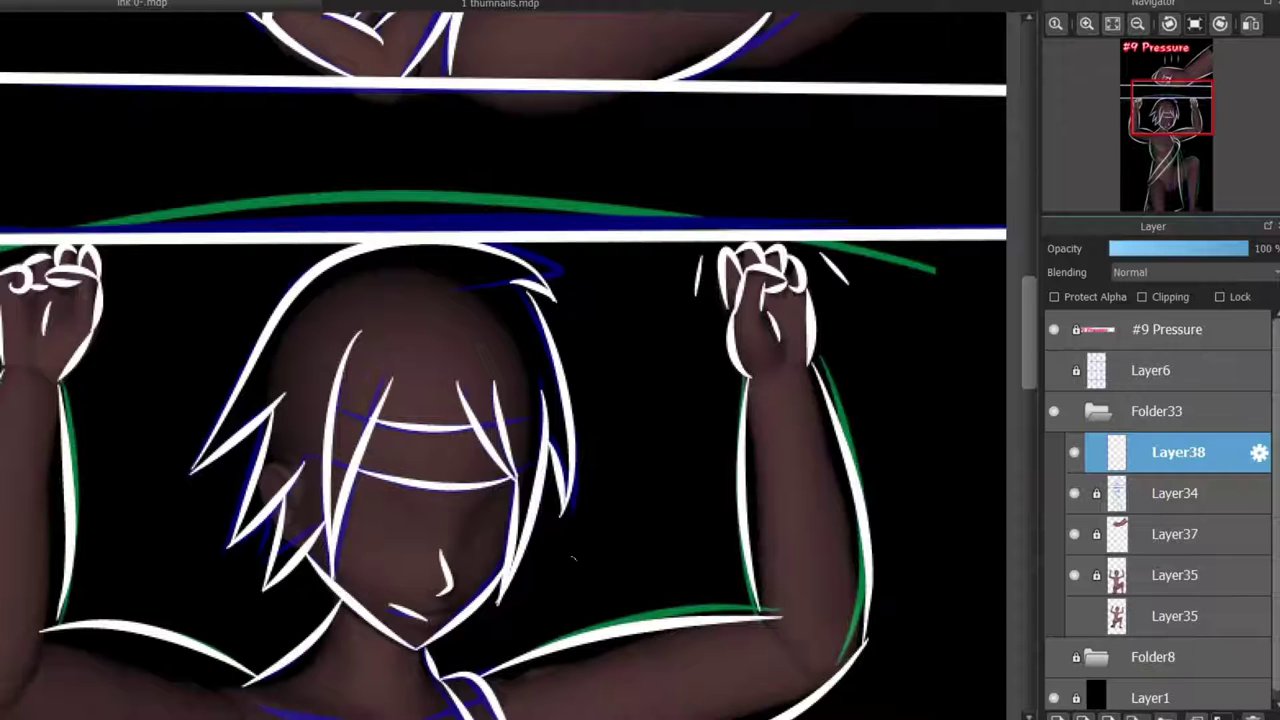
scroll(277, 313, left, 3)
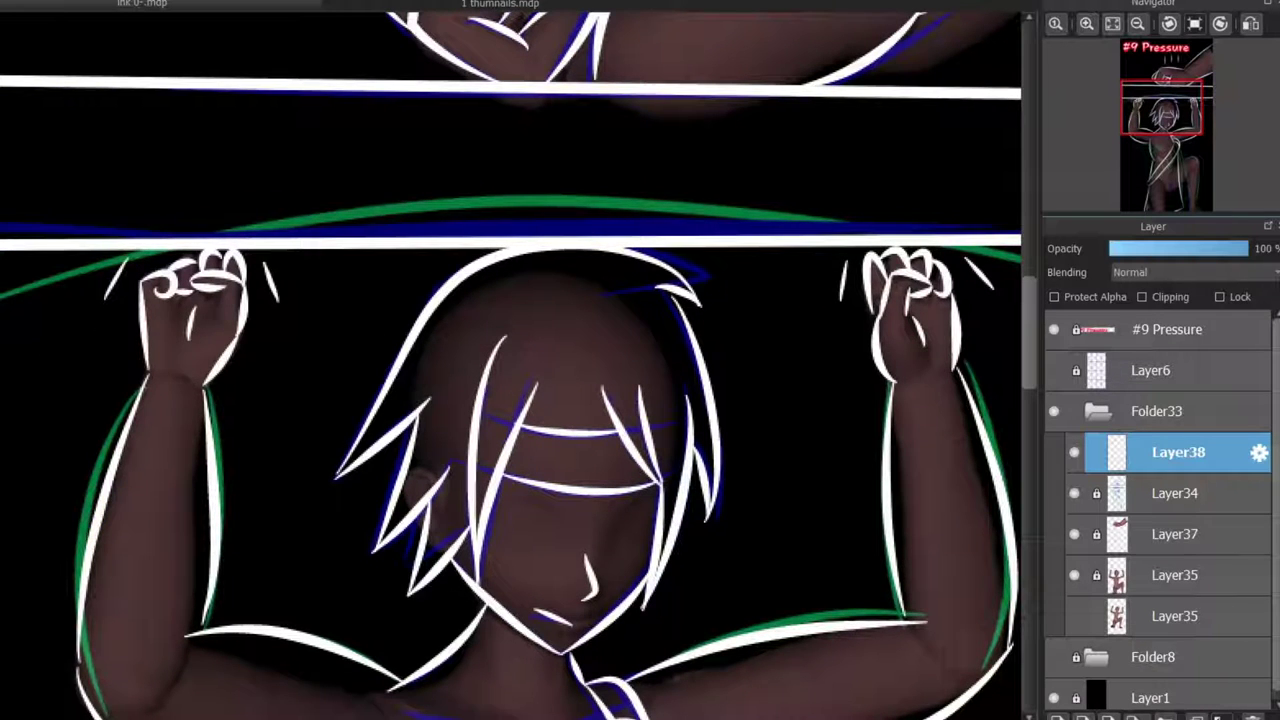
- Lock the finished line layer and make a new empty layer directly beneath it active for the remaining lines
scroll(570, 390, down, 6)
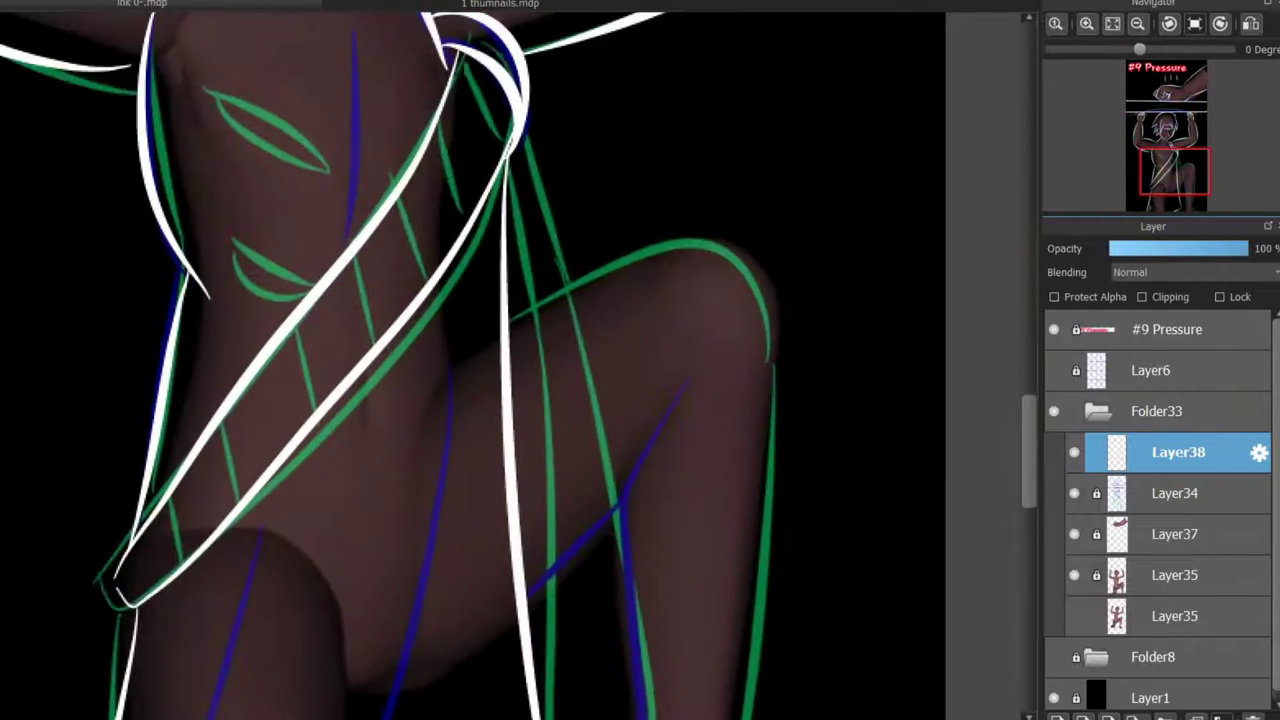
key(ctrl+shift+n)
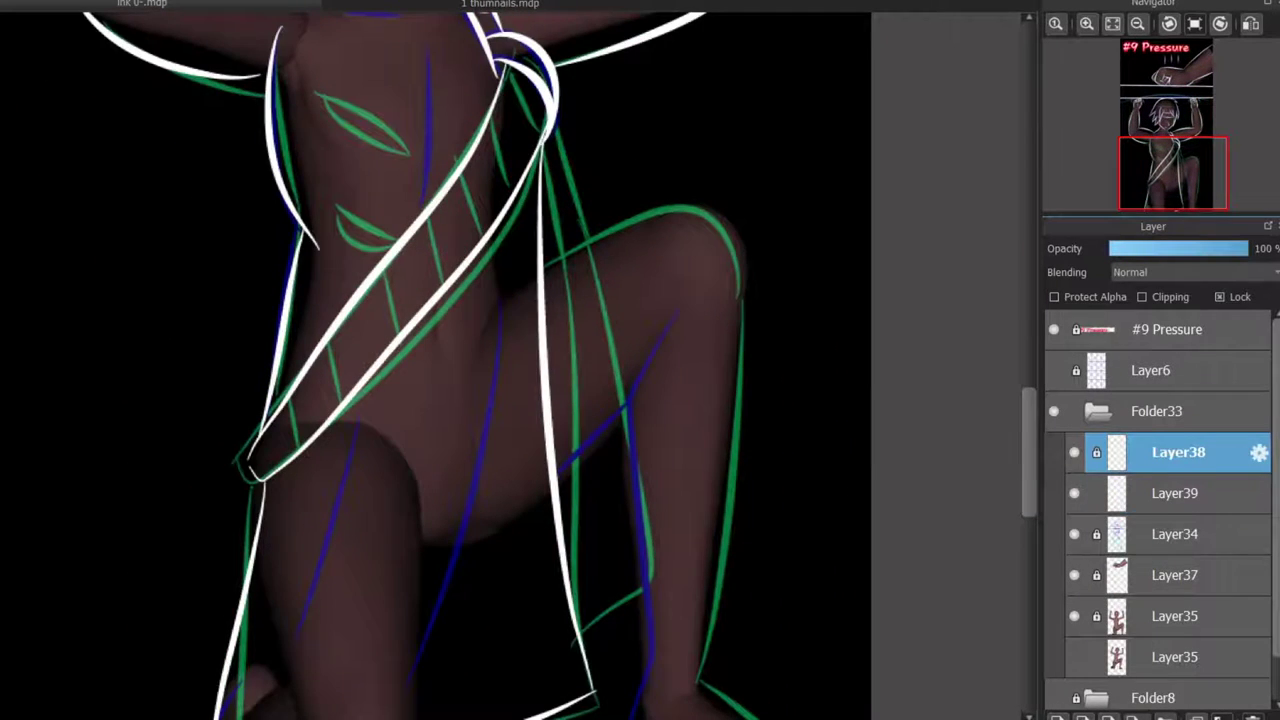
click(1178, 493)
- Trace the raised leg in white, covering the back of the calf, the top of the thigh, the knee and the shin
scroll(688, 304, up, 3)
scroll(913, 378, down, 3)
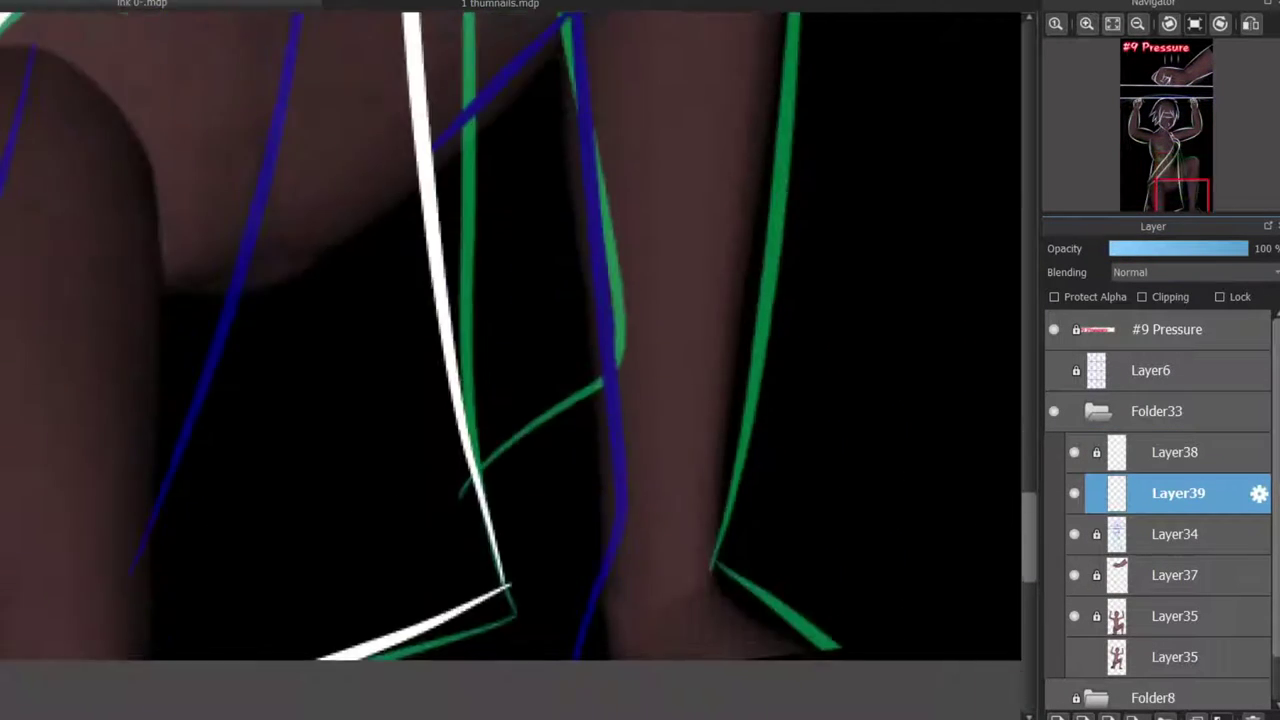
mouse_move(683, 100)
mouse_down()
mouse_move(626, 420)
mouse_move(612, 650)
mouse_up()
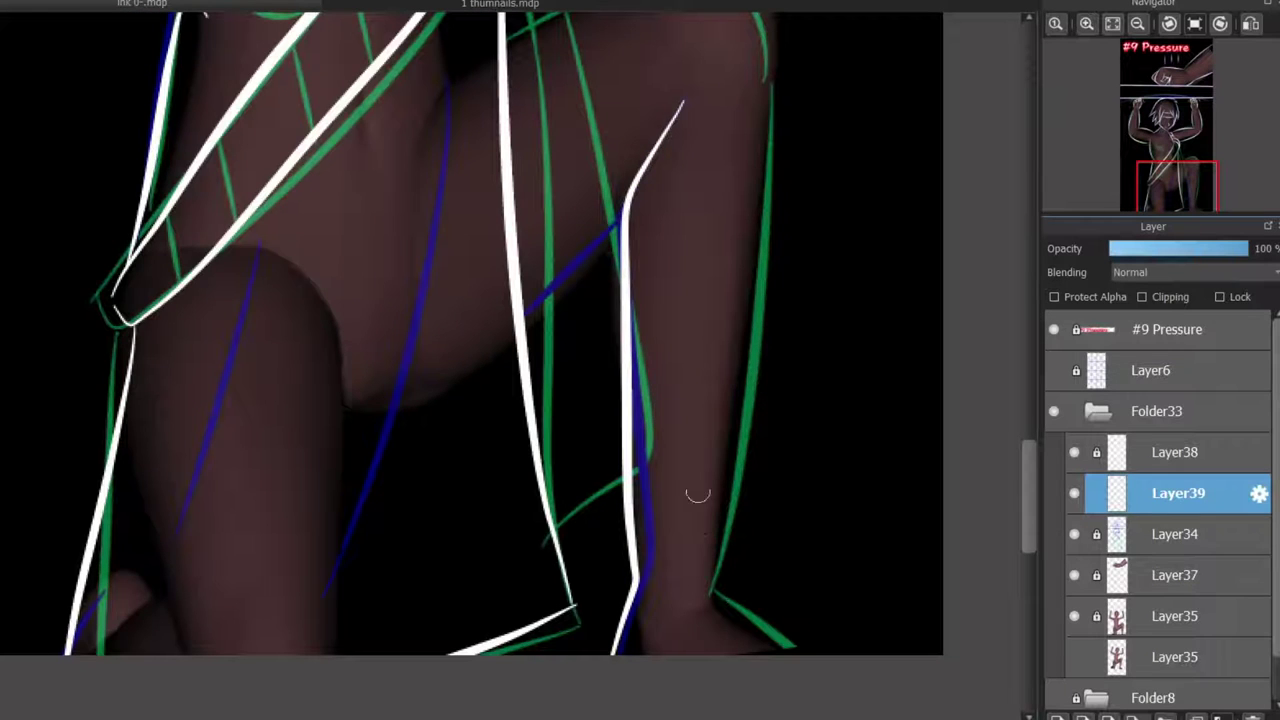
scroll(1014, 469, up, 3)
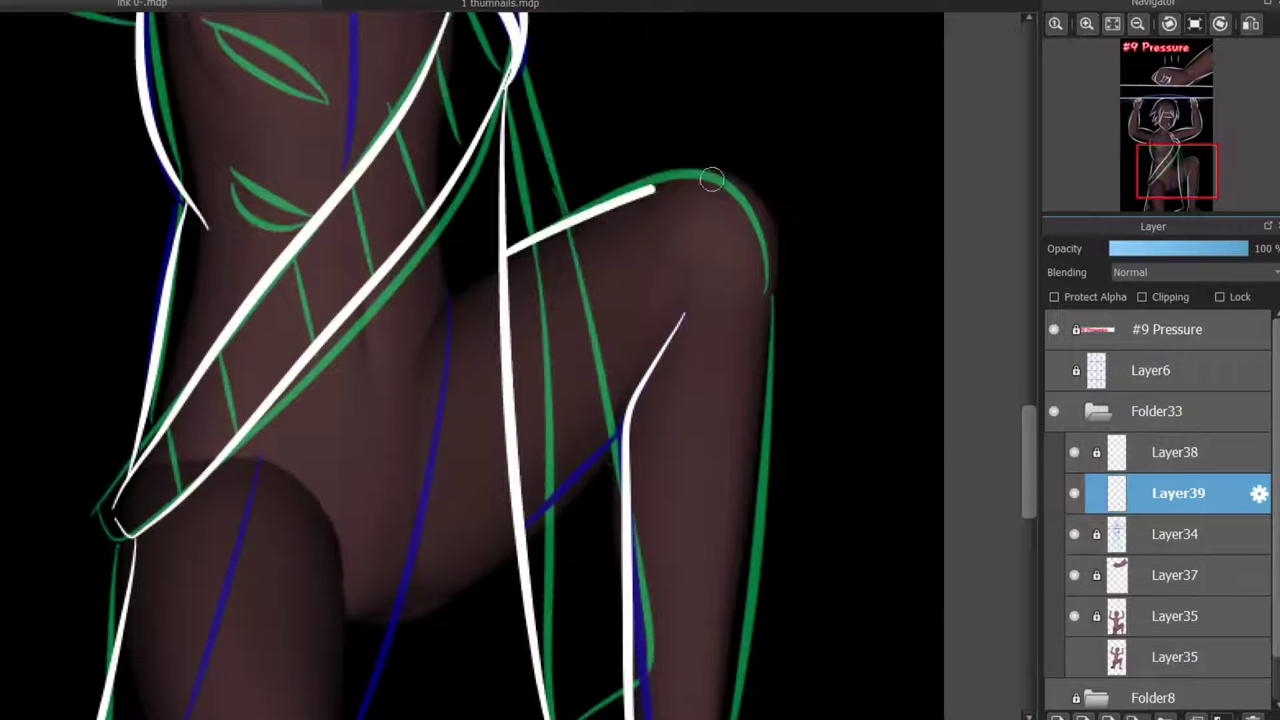
drag(602, 207, 774, 345)
scroll(986, 431, down, 3)
drag(757, 137, 712, 596)
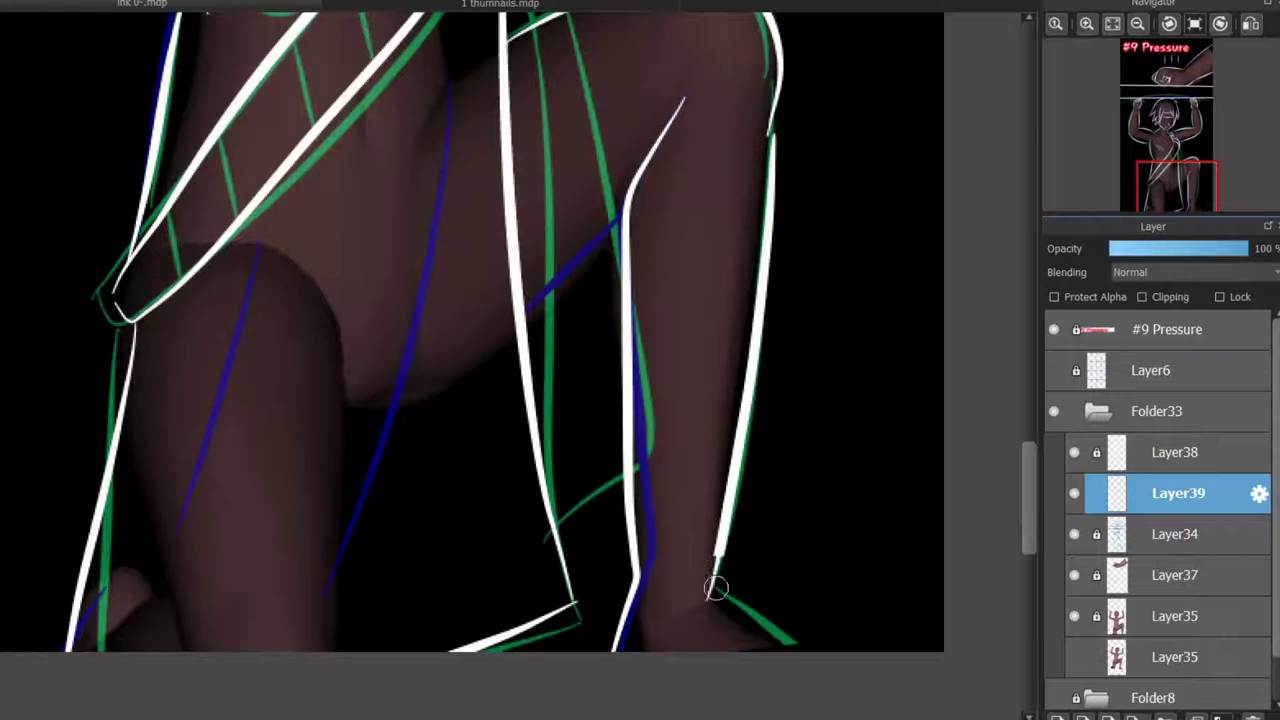
- Draw a short white kneecap crease and trace the underside of the raised thigh to the hanging cloth
scroll(993, 465, up, 3)
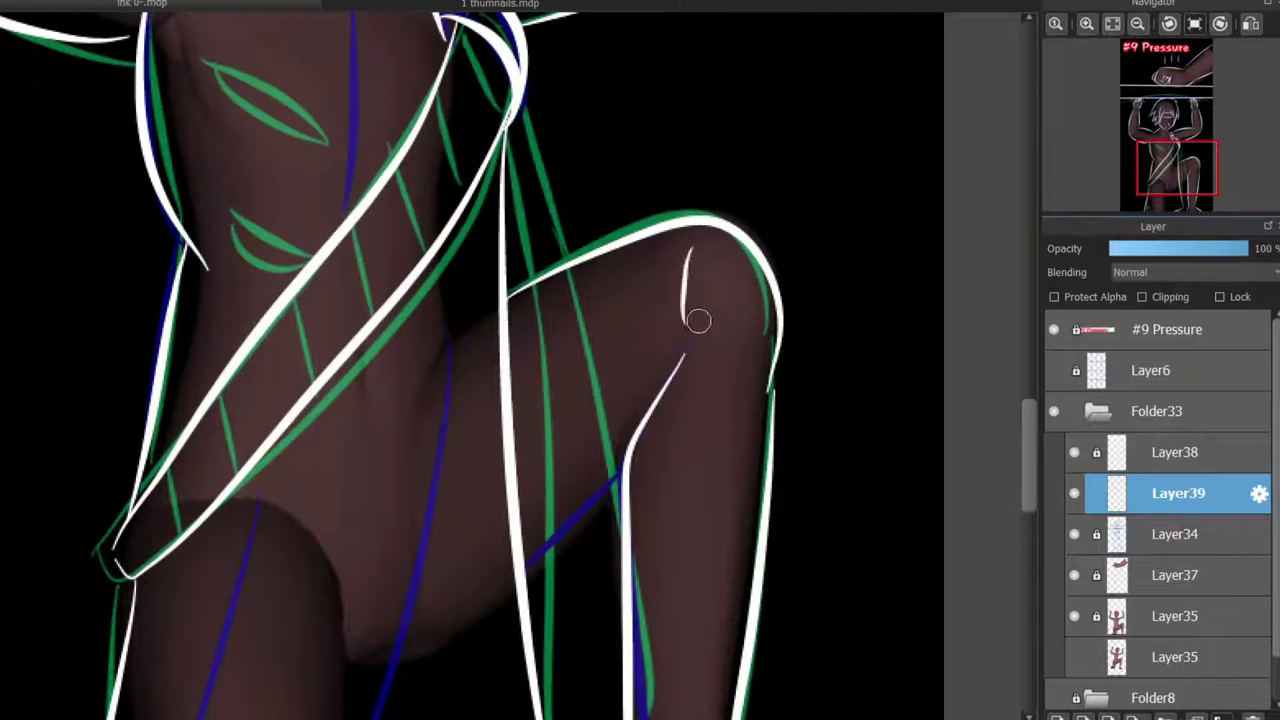
scroll(545, 590, up, 1)
drag(662, 400, 515, 556)
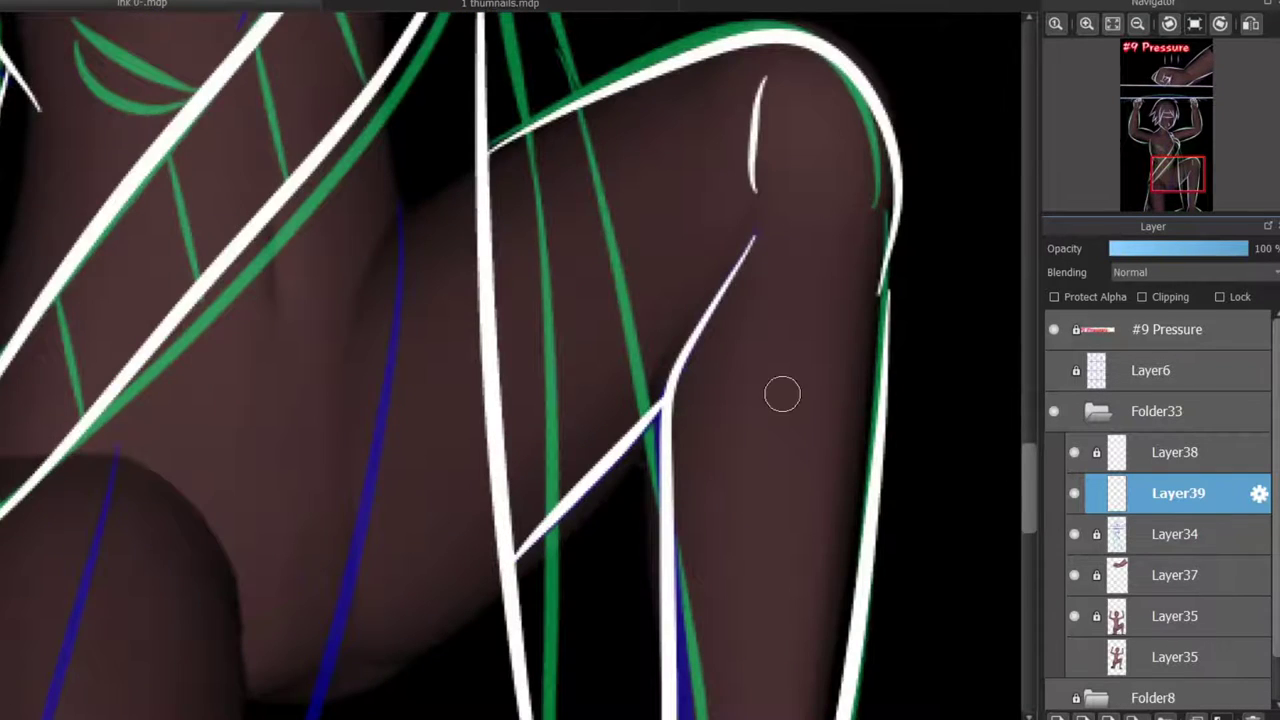
- Trace the rear cloth's short hem beside the calf and its edge from the shoulder loop to the thigh in white
scroll(782, 394, down, 2)
scroll(620, 634, up, 2)
drag(636, 604, 745, 537)
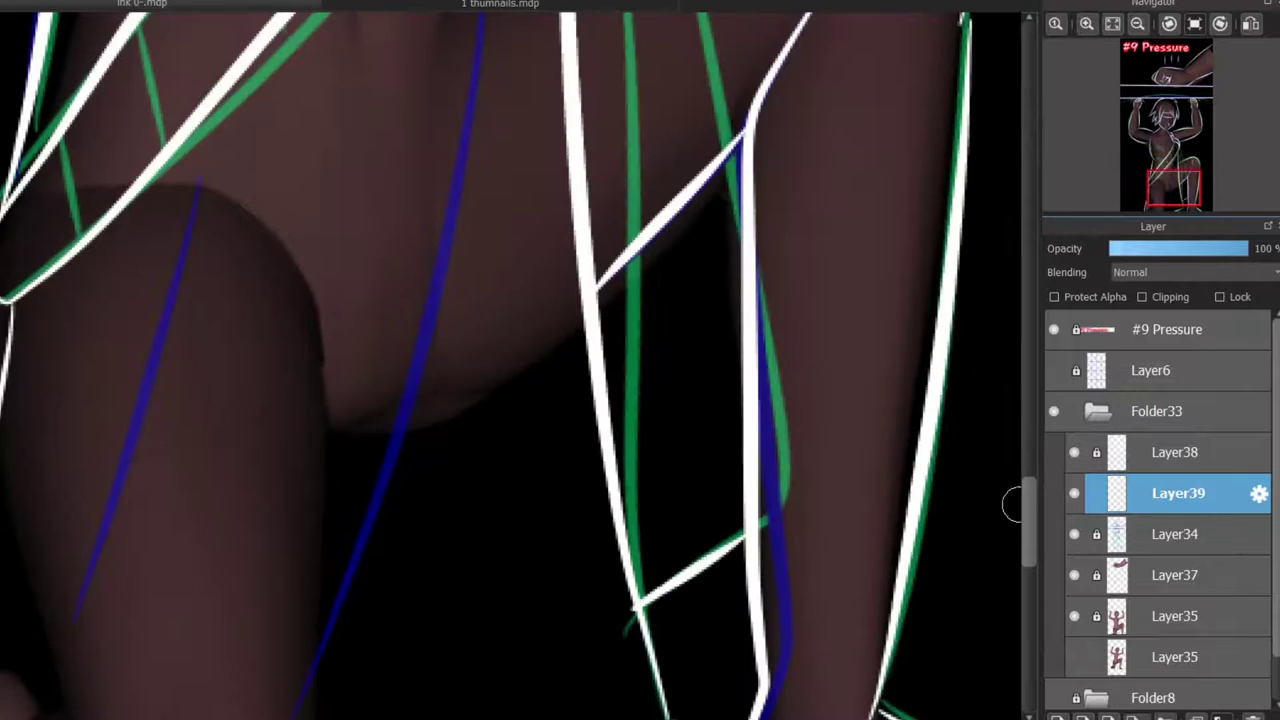
scroll(1012, 505, up, 5)
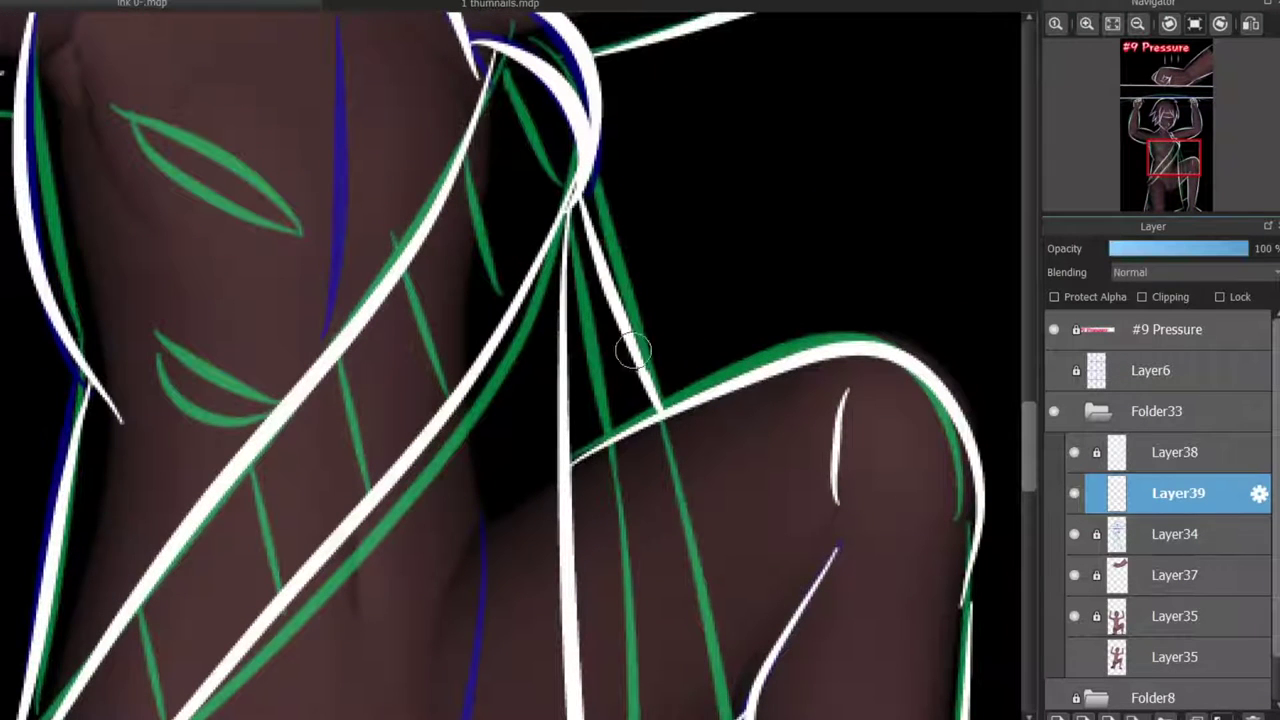
scroll(629, 318, down, 2)
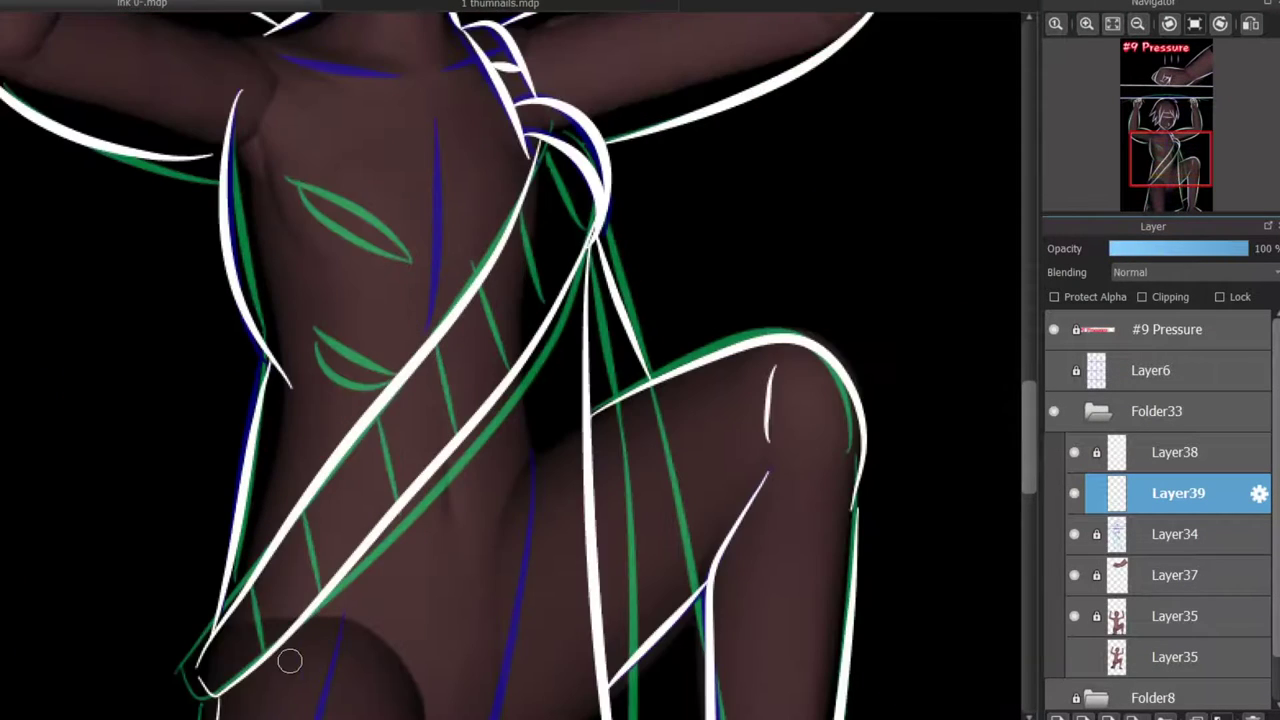
- Draw the series of short white cross stripes along the diagonal sash from the hip up to the shoulder loop
scroll(289, 660, up, 2)
scroll(531, 257, up, 2)
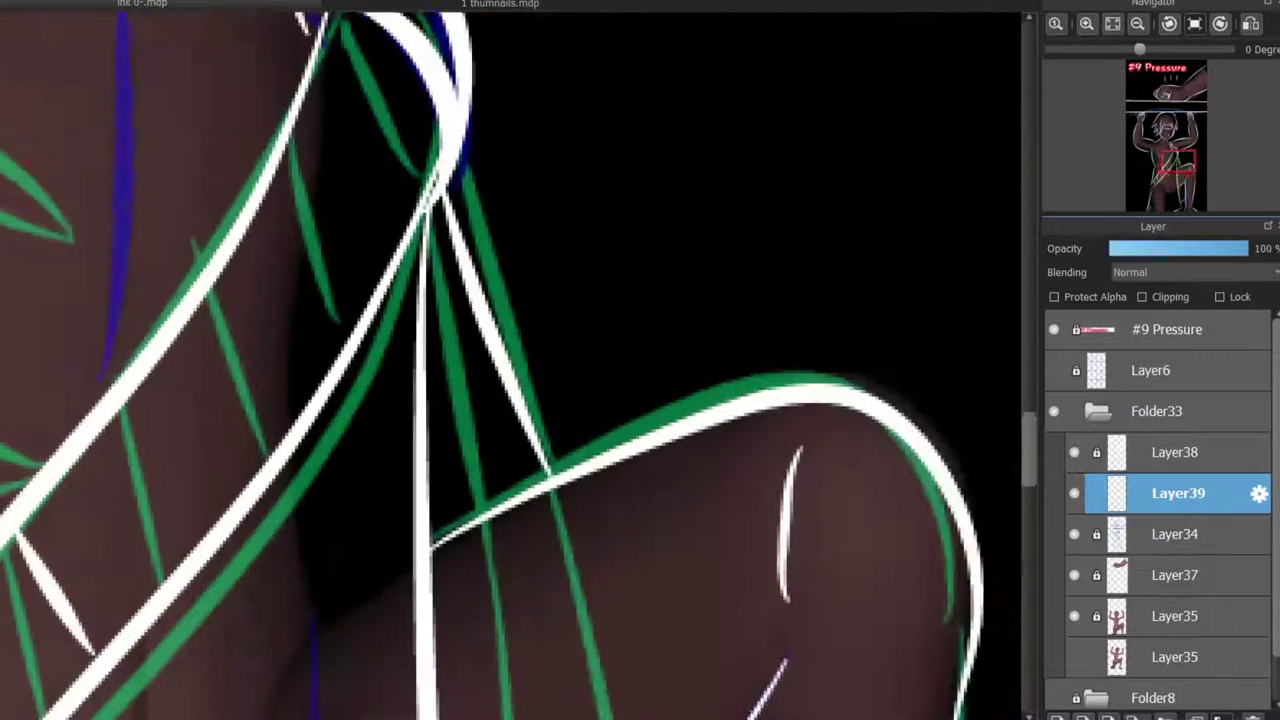
drag(108, 413, 323, 363)
drag(418, 345, 345, 480)
drag(420, 262, 517, 337)
key(ctrl+z)
drag(420, 255, 545, 360)
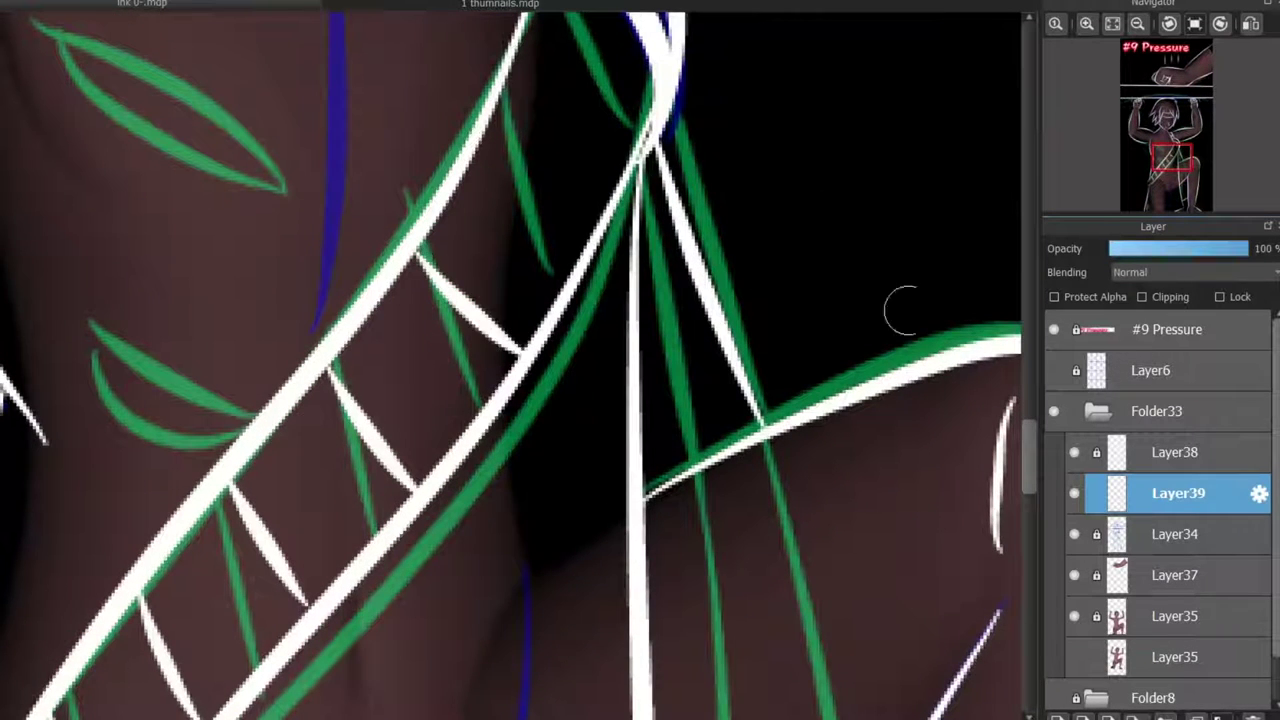
drag(903, 310, 566, 463)
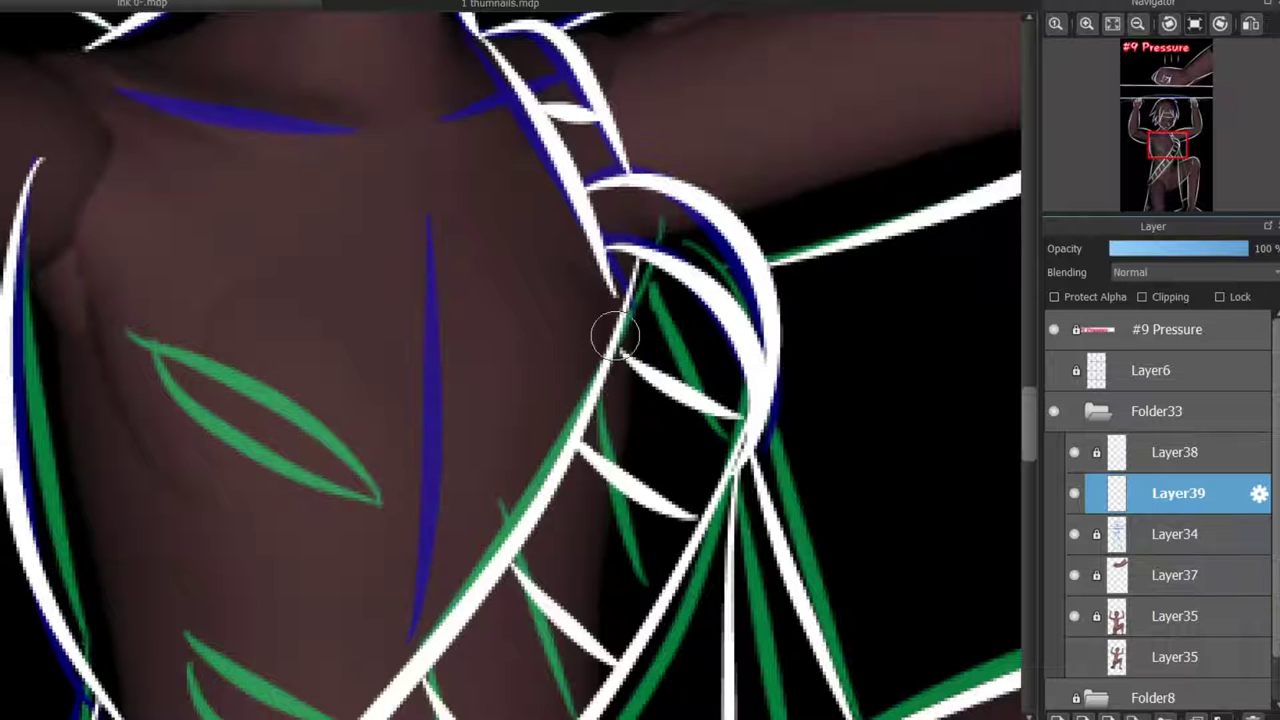
- Trace the collarbone lines in white on both sides of the base of the neck
scroll(466, 466, down, 2)
scroll(373, 255, up, 2)
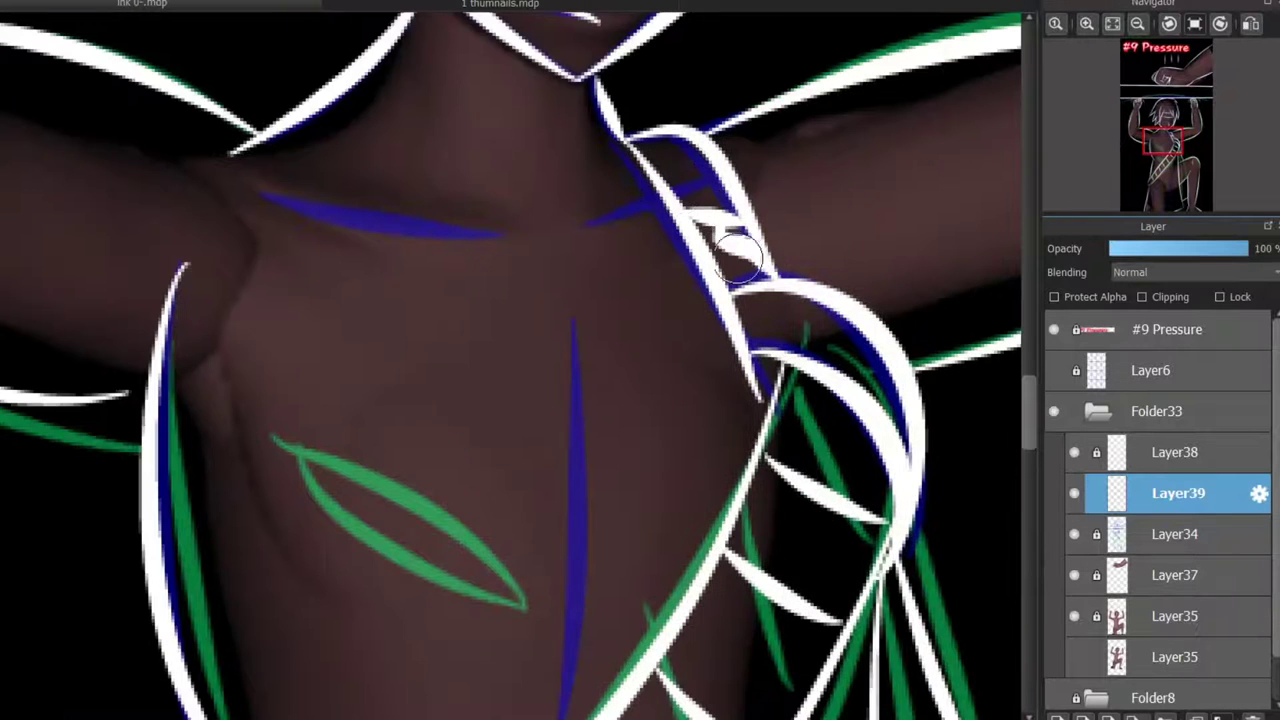
drag(268, 193, 463, 229)
mouse_move(710, 184)
mouse_down()
mouse_move(620, 217)
mouse_move(727, 200)
mouse_move(597, 232)
mouse_up()
key(ctrl+z)
key(ctrl+z)
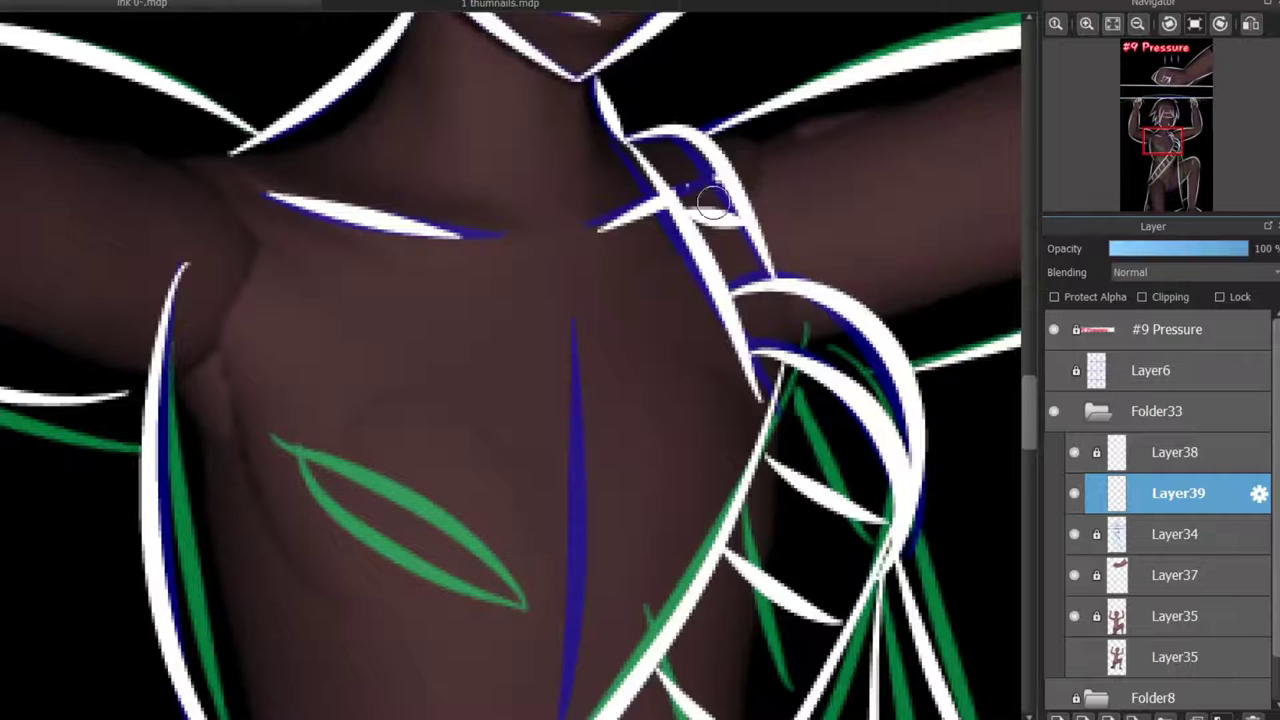
- Trace the two long folds of the lower garment and the foot's upper edge in white, and hide the shaded body layer
scroll(455, 323, down, 3)
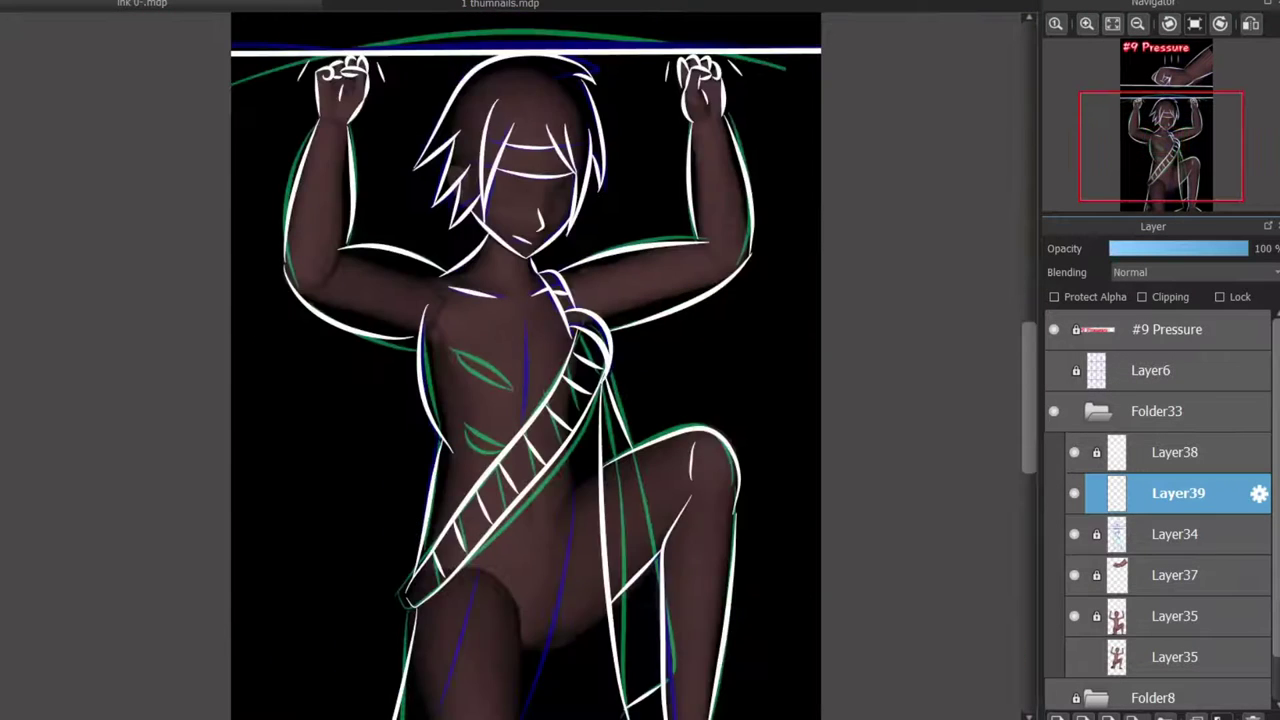
scroll(991, 441, down, 2)
click(1074, 616)
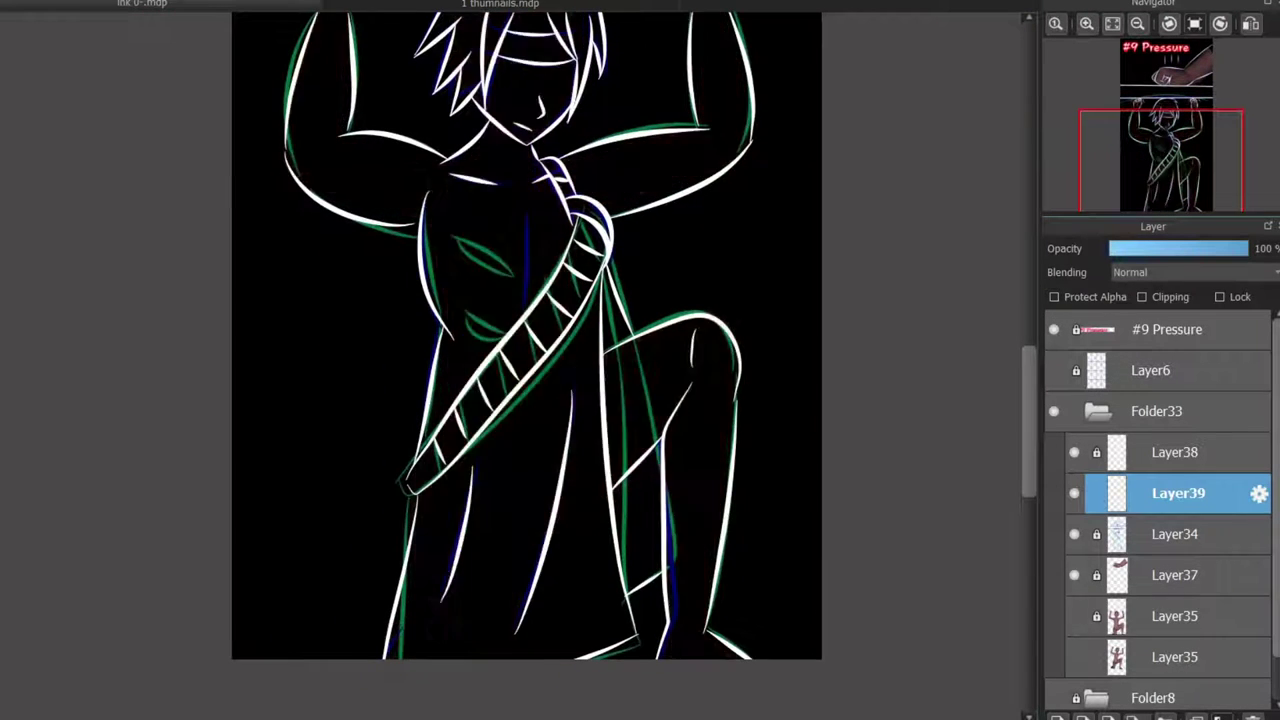
- Hide the shaded fist layer and the coloured sketch layer so only the white line art is displayed
click(1074, 575)
click(1074, 534)
scroll(1018, 437, down, 1)
scroll(391, 277, up, 4)
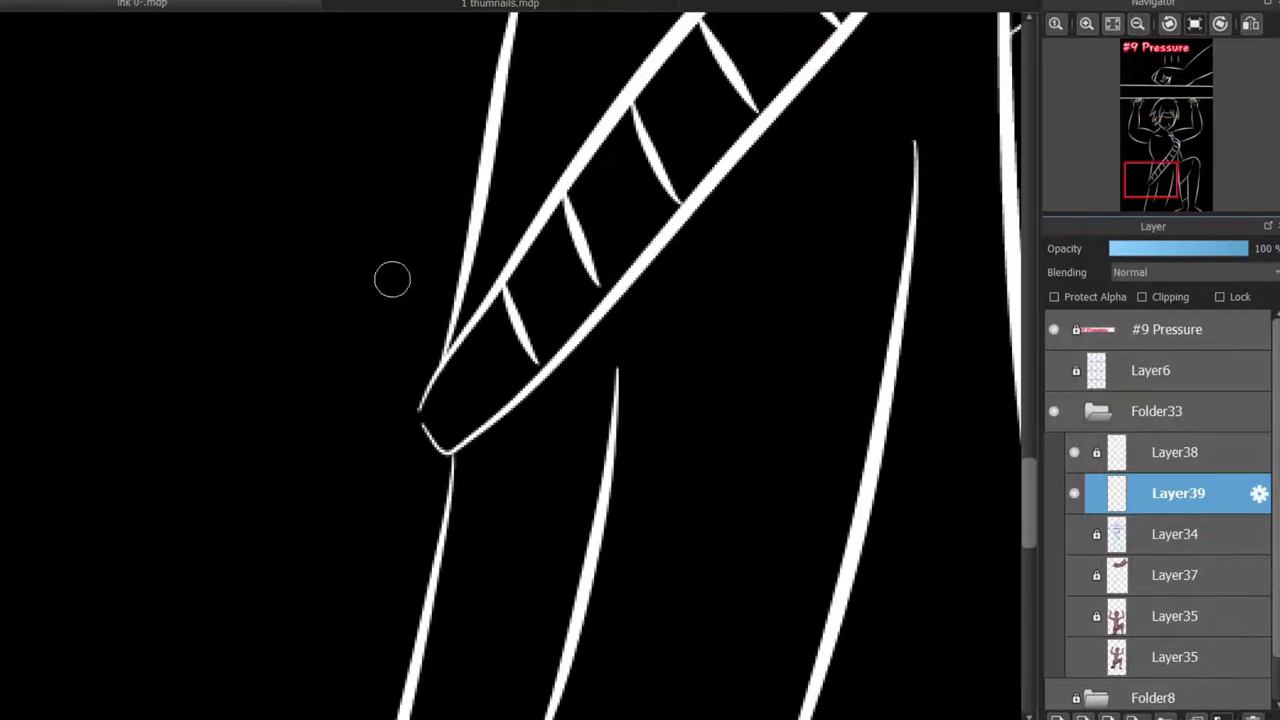
- Erase the waist line above the sash's lower end on Layer38 and redraw it as a smooth white curve up to the torso
click(1178, 452)
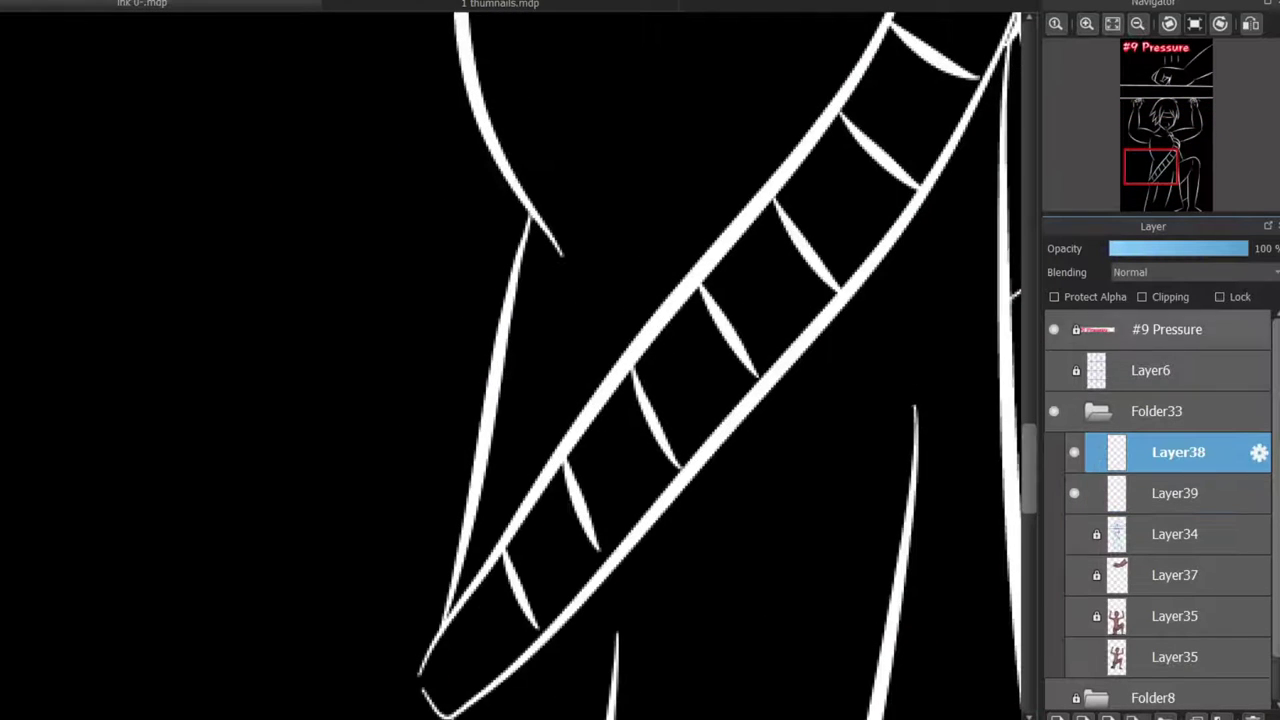
scroll(423, 377, down, 1)
scroll(400, 394, down, 2)
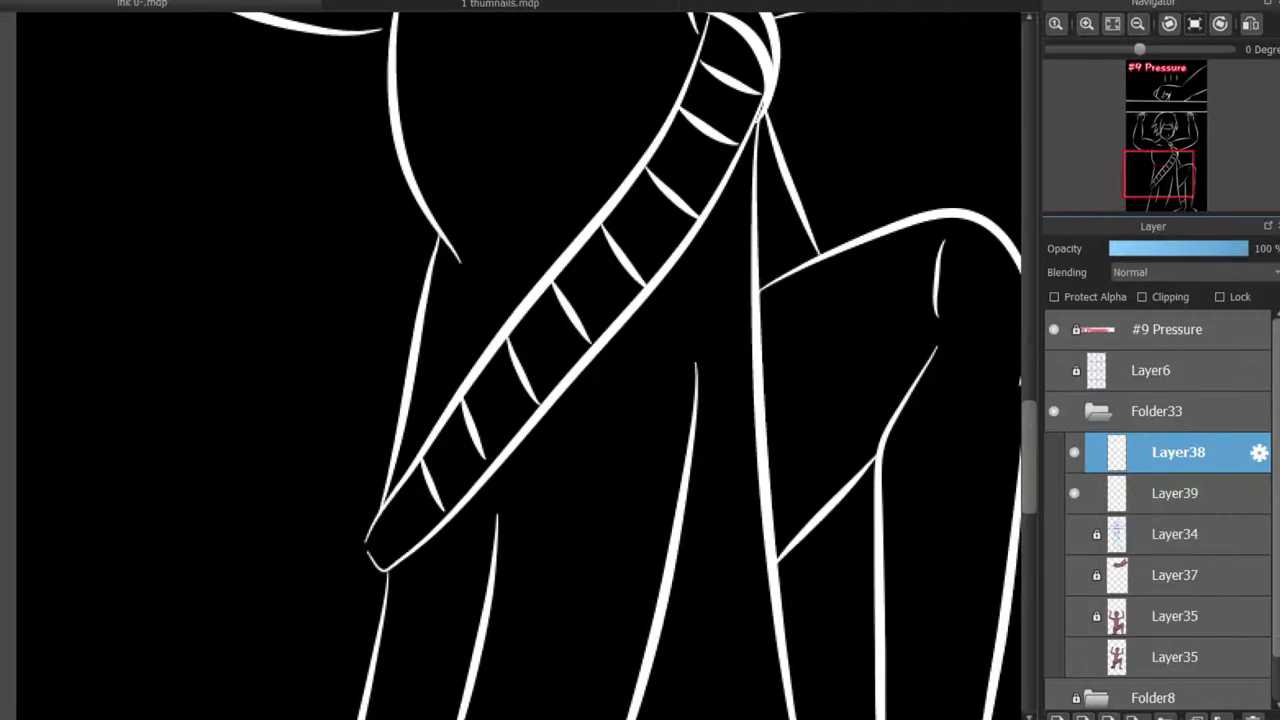
scroll(386, 367, up, 2)
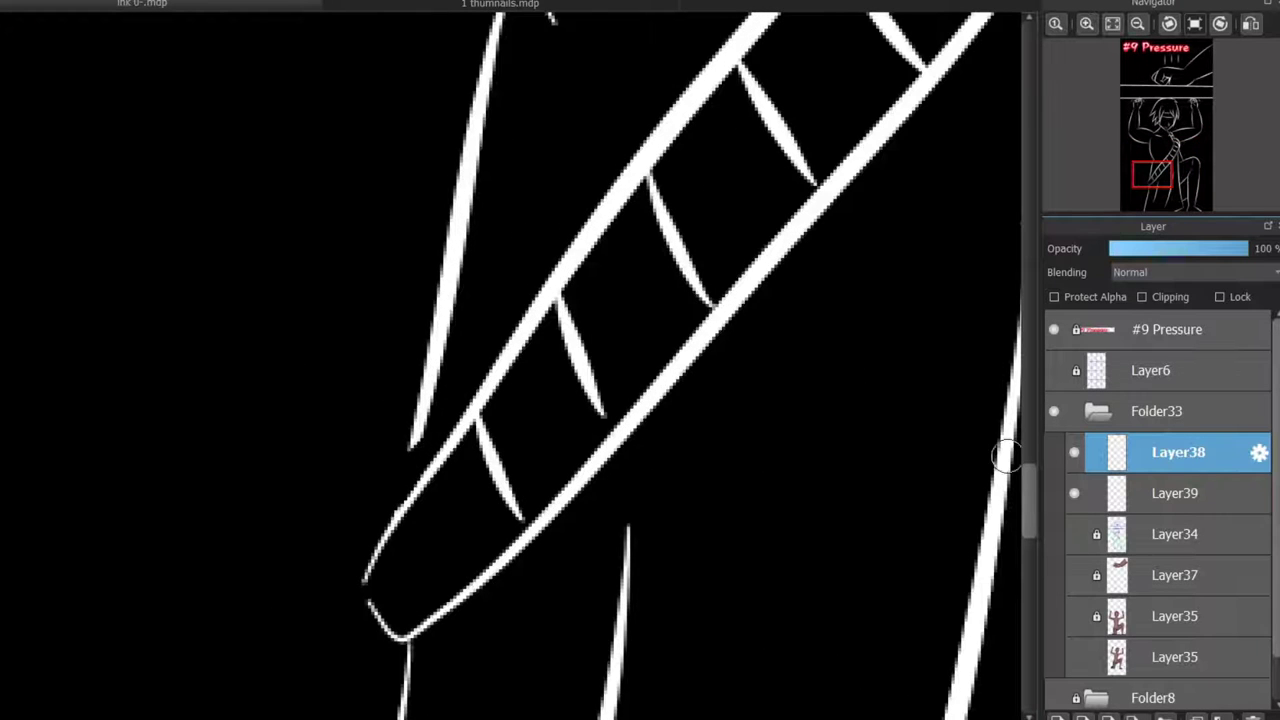
scroll(1005, 455, up, 3)
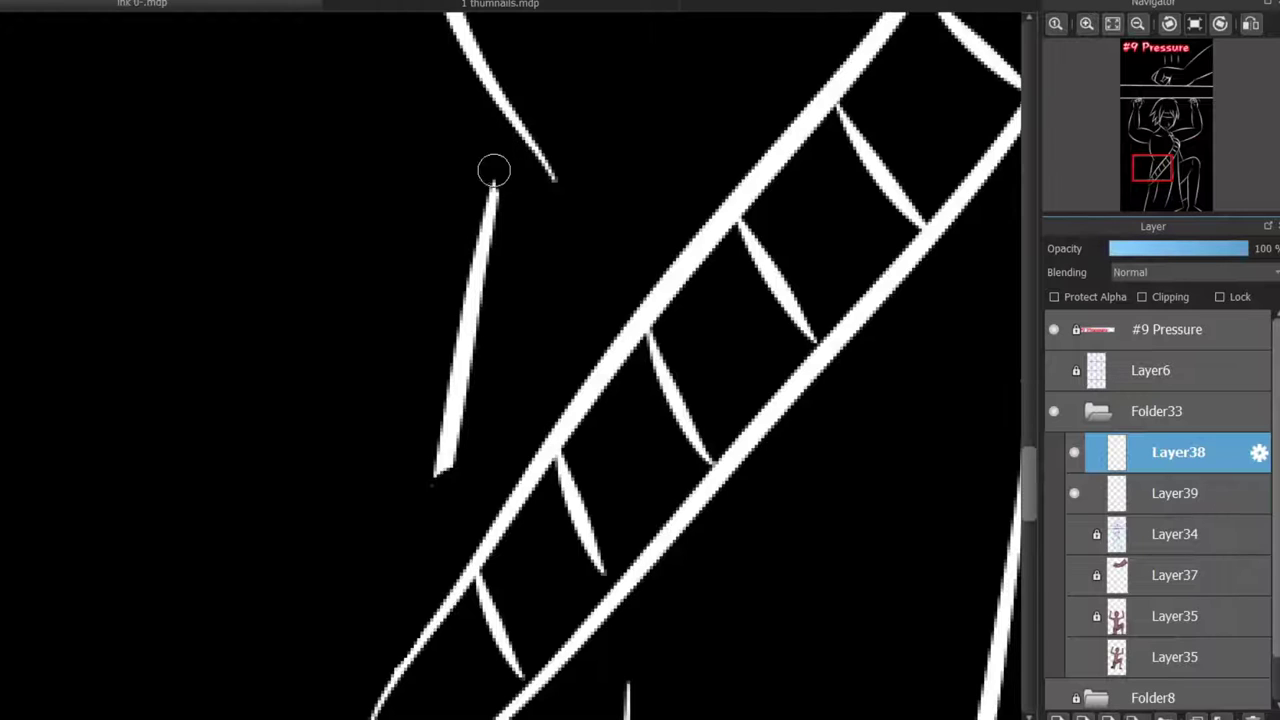
mouse_move(511, 214)
mouse_down()
mouse_move(493, 316)
mouse_move(469, 337)
mouse_move(453, 400)
mouse_up()
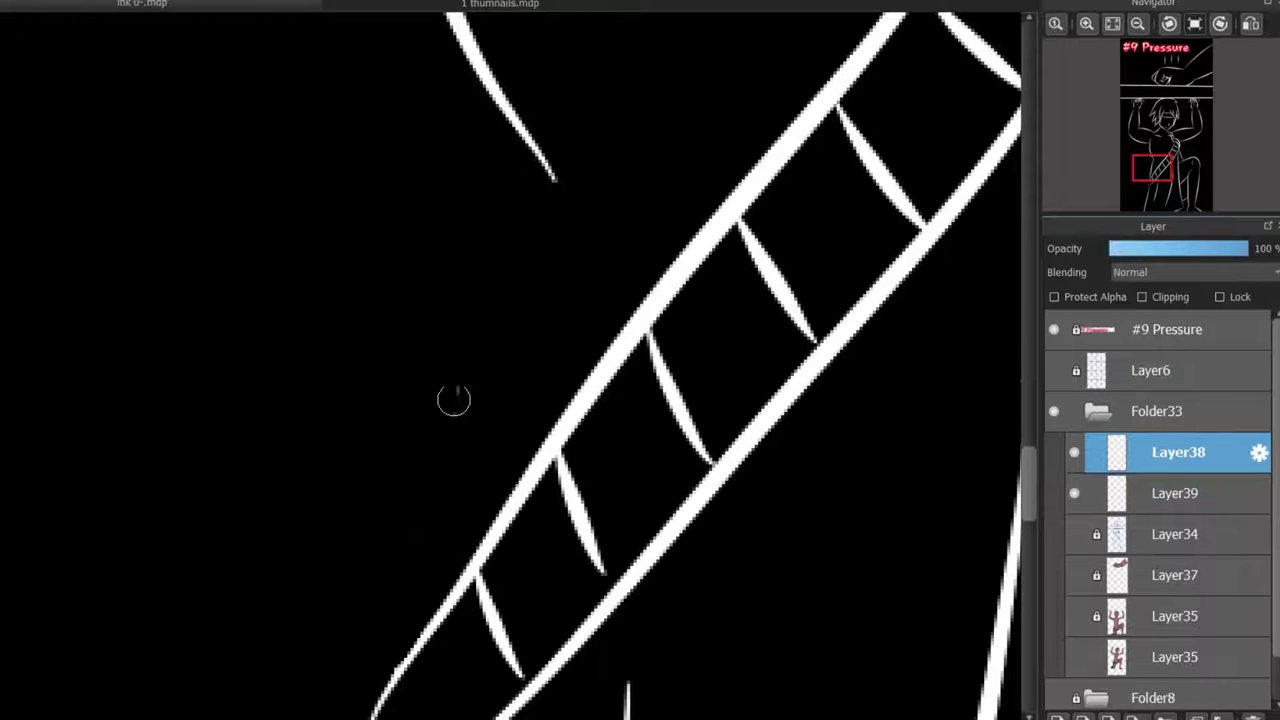
scroll(360, 491, down, 1)
mouse_move(414, 557)
mouse_down()
mouse_move(431, 294)
mouse_move(457, 200)
mouse_up()
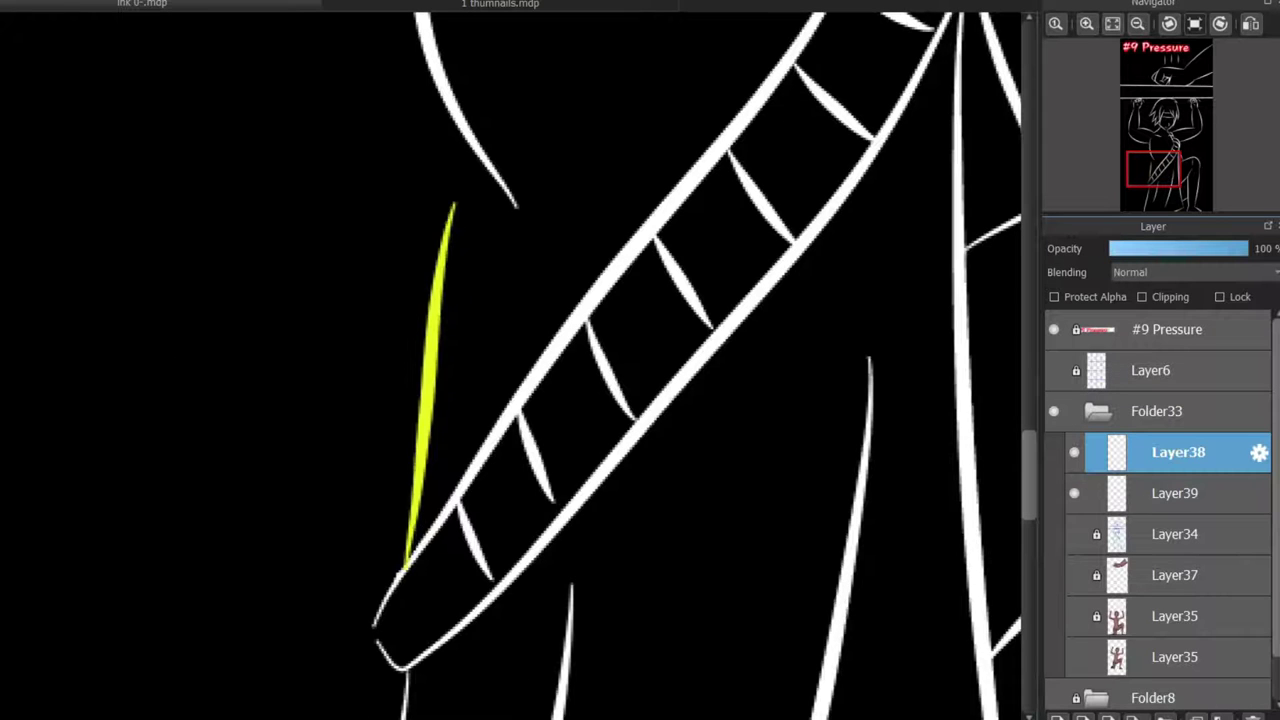
mouse_move(410, 557)
mouse_down()
mouse_move(457, 171)
mouse_move(463, 303)
mouse_move(470, 160)
mouse_up()
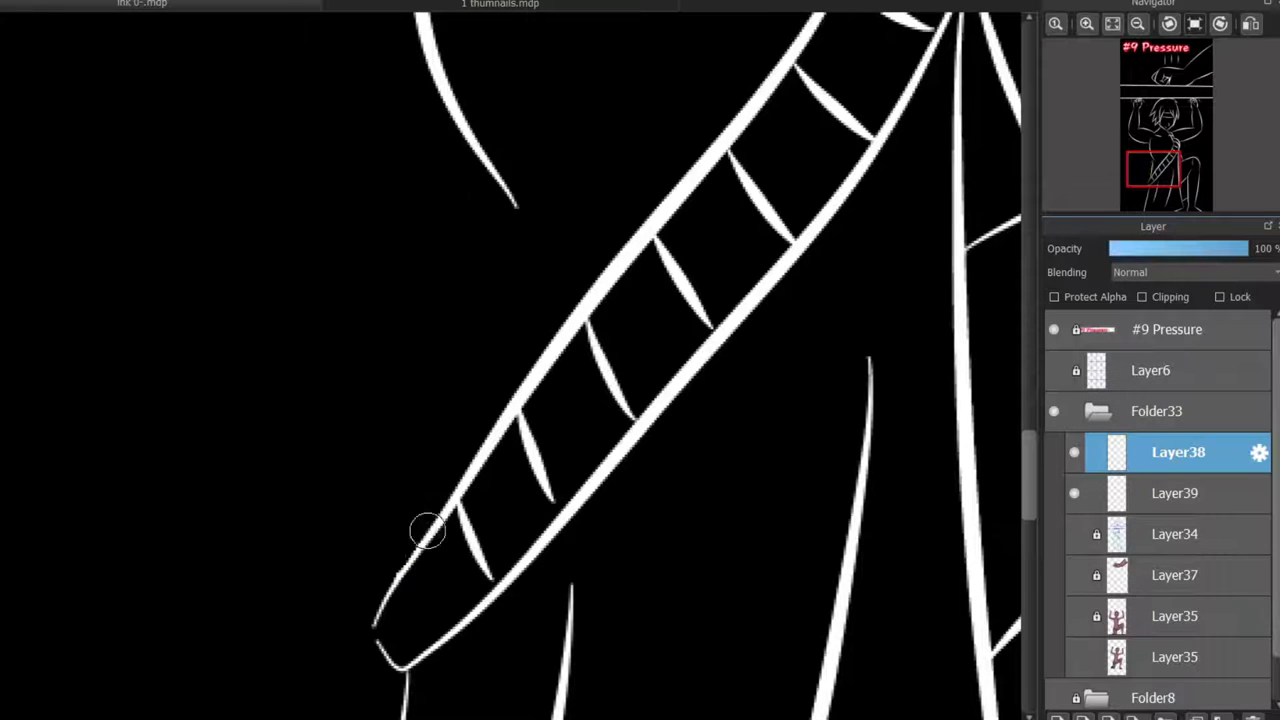
mouse_move(423, 531)
mouse_down()
mouse_move(474, 150)
mouse_move(440, 540)
mouse_up()
scroll(574, 315, down, 2)
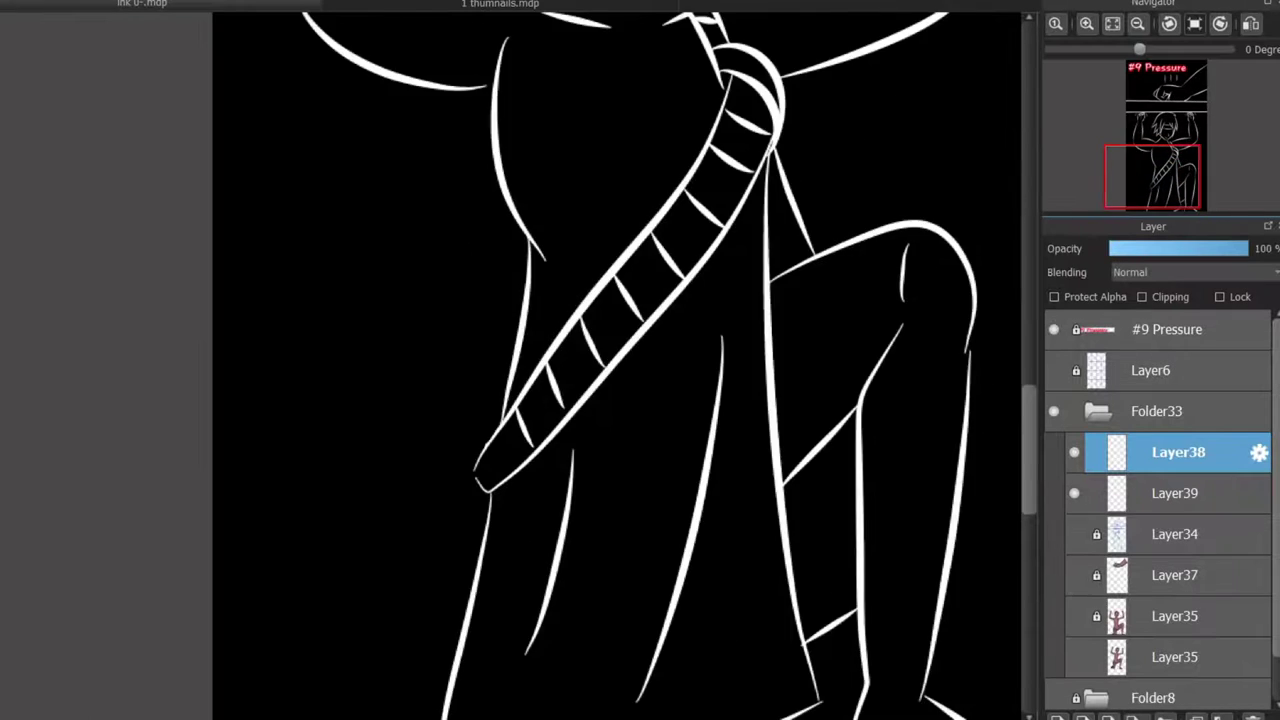
- Add a tapered white inner line just below the upper edge of each upper arm
scroll(400, 300, up, 3)
scroll(291, 203, down, 3)
click(500, 3)
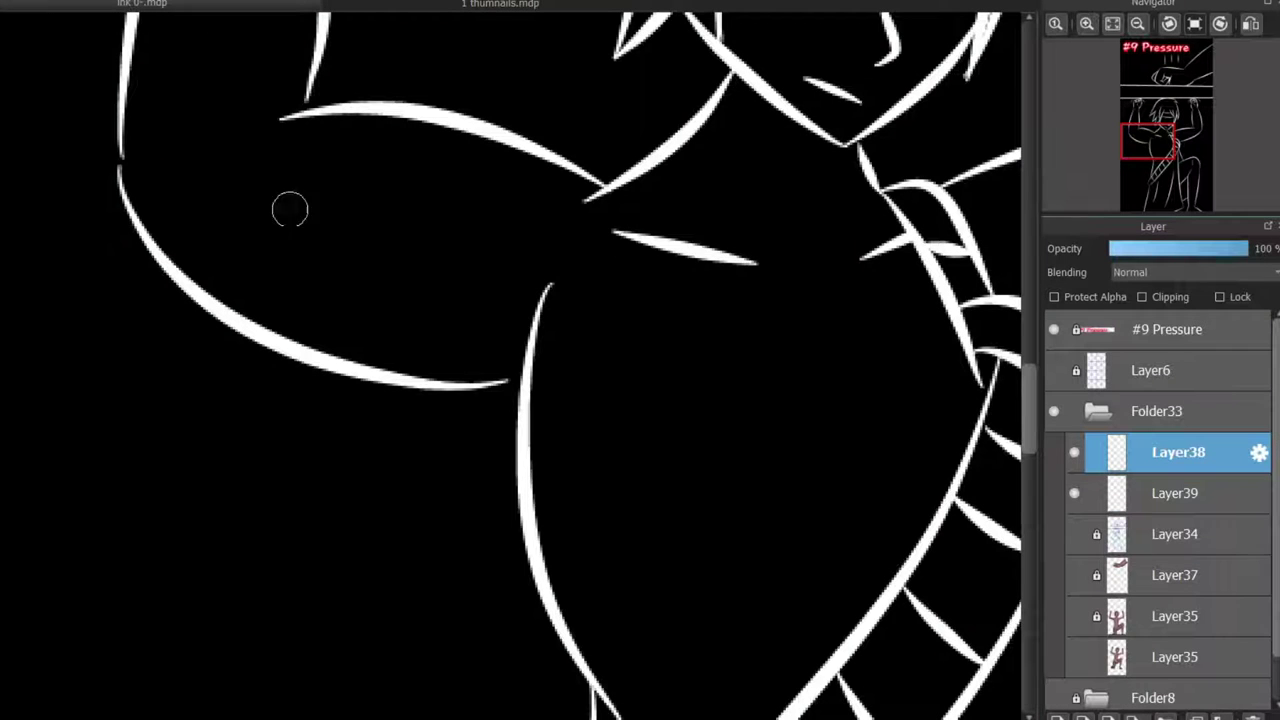
mouse_move(300, 167)
mouse_down()
mouse_move(520, 209)
mouse_move(358, 203)
mouse_up()
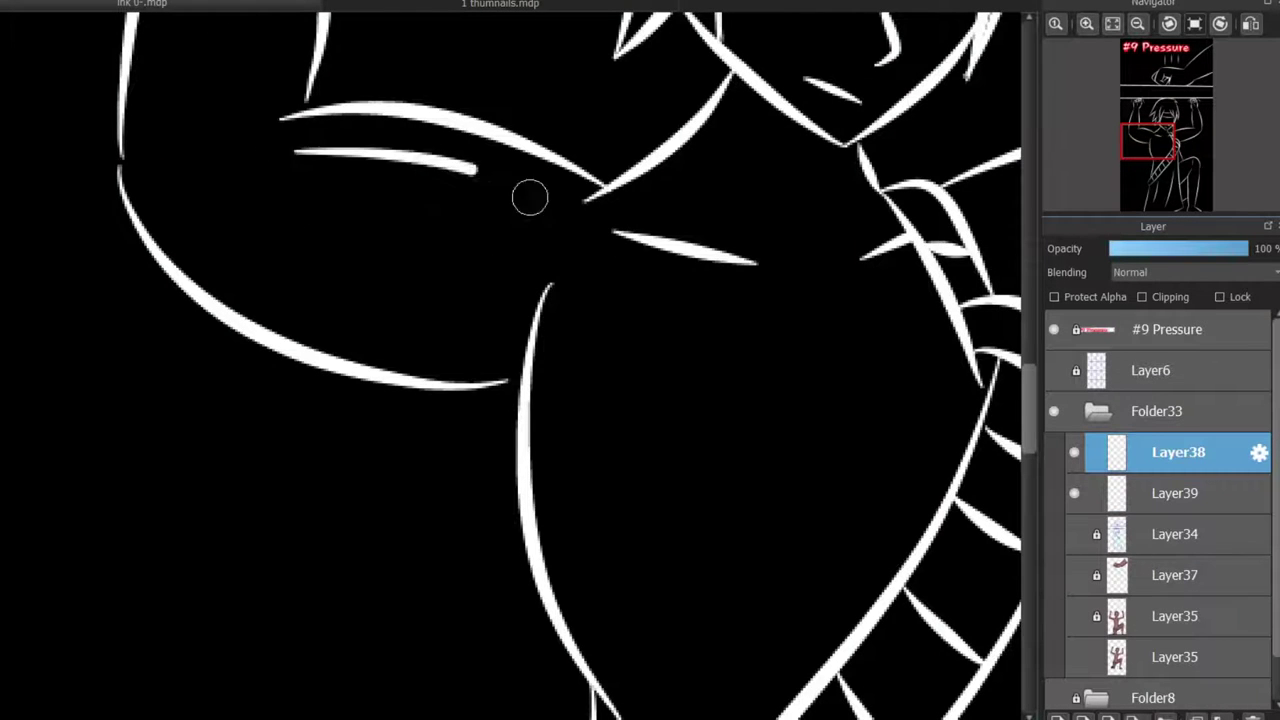
click(1187, 130)
drag(218, 392, 475, 347)
- Add a tapered white inner line alongside the outer edge of each forearm
scroll(993, 332, up, 3)
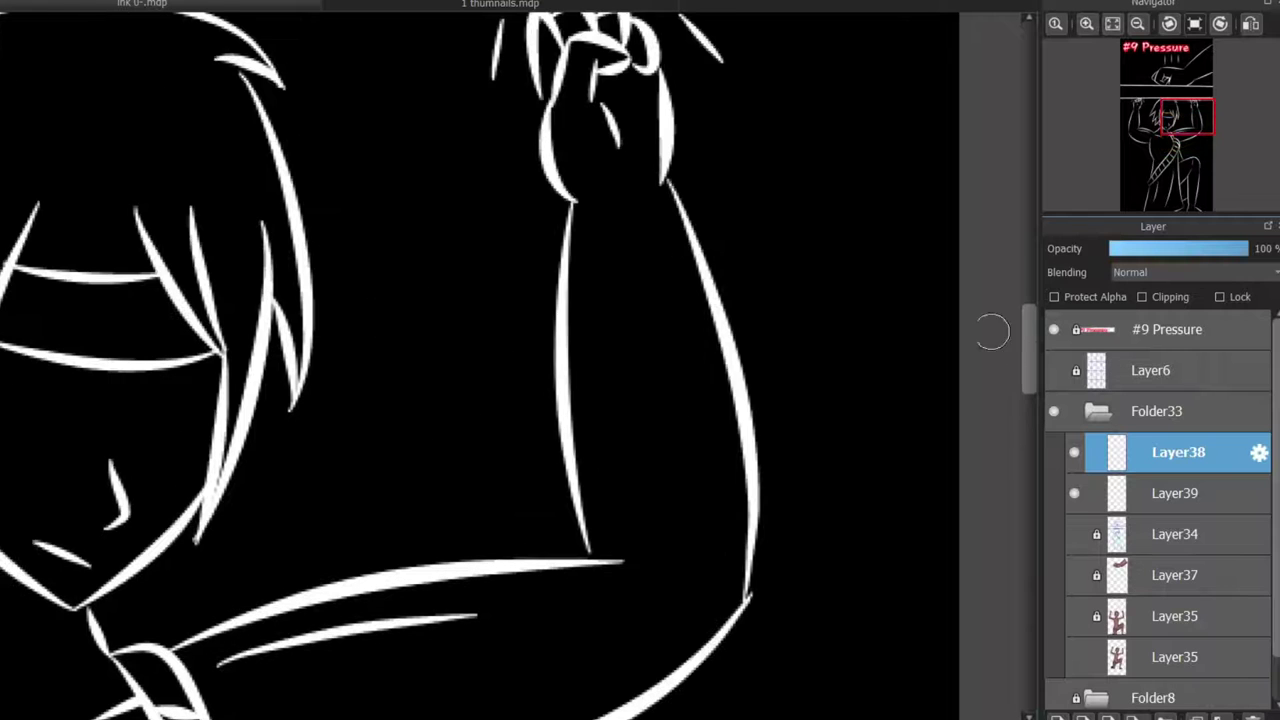
drag(678, 236, 738, 498)
key(h)
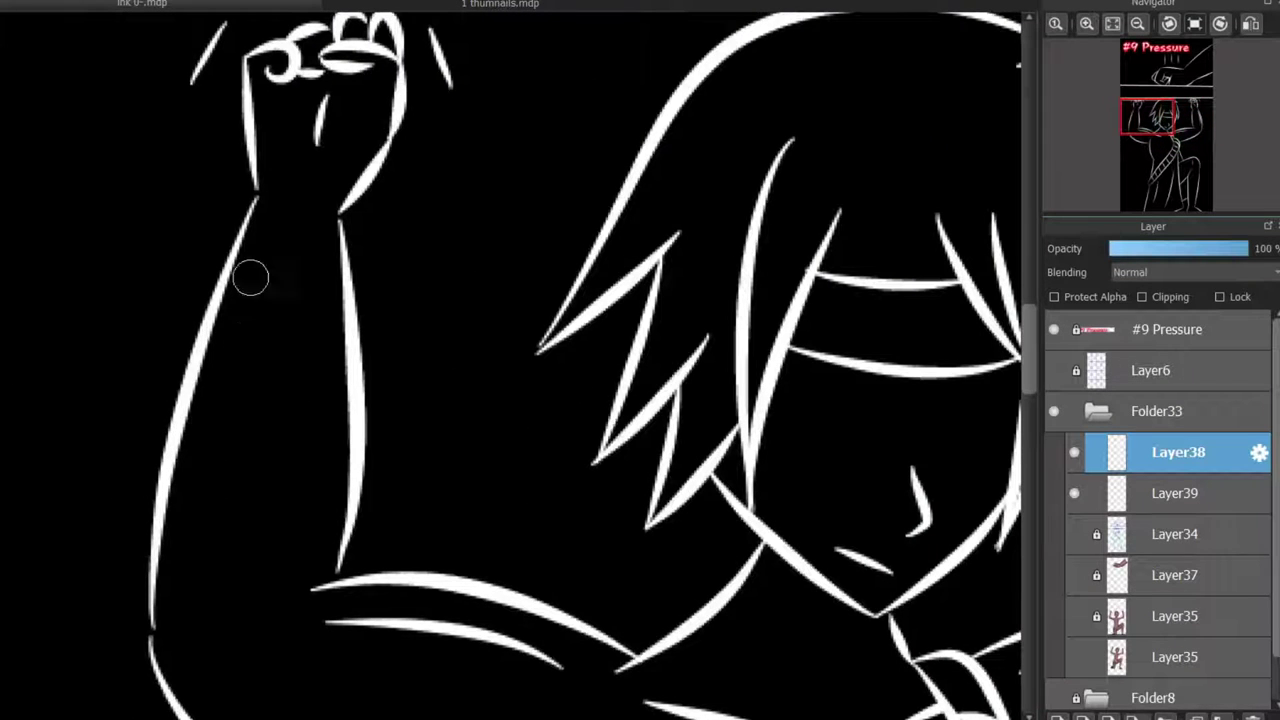
drag(250, 278, 186, 556)
scroll(512, 365, up, 2)
key(h)
- Inspect the white line art around the slab, sash, knee and lower leg for gaps
scroll(512, 365, up, 5)
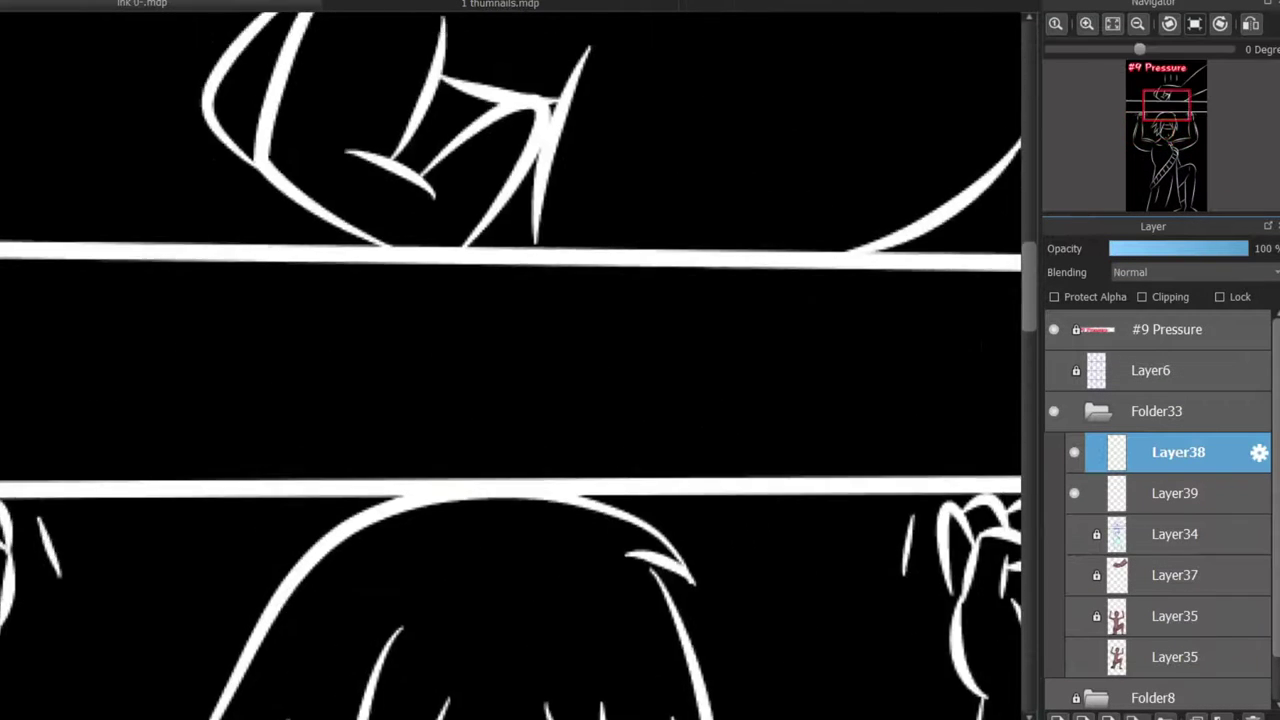
scroll(512, 365, down, 10)
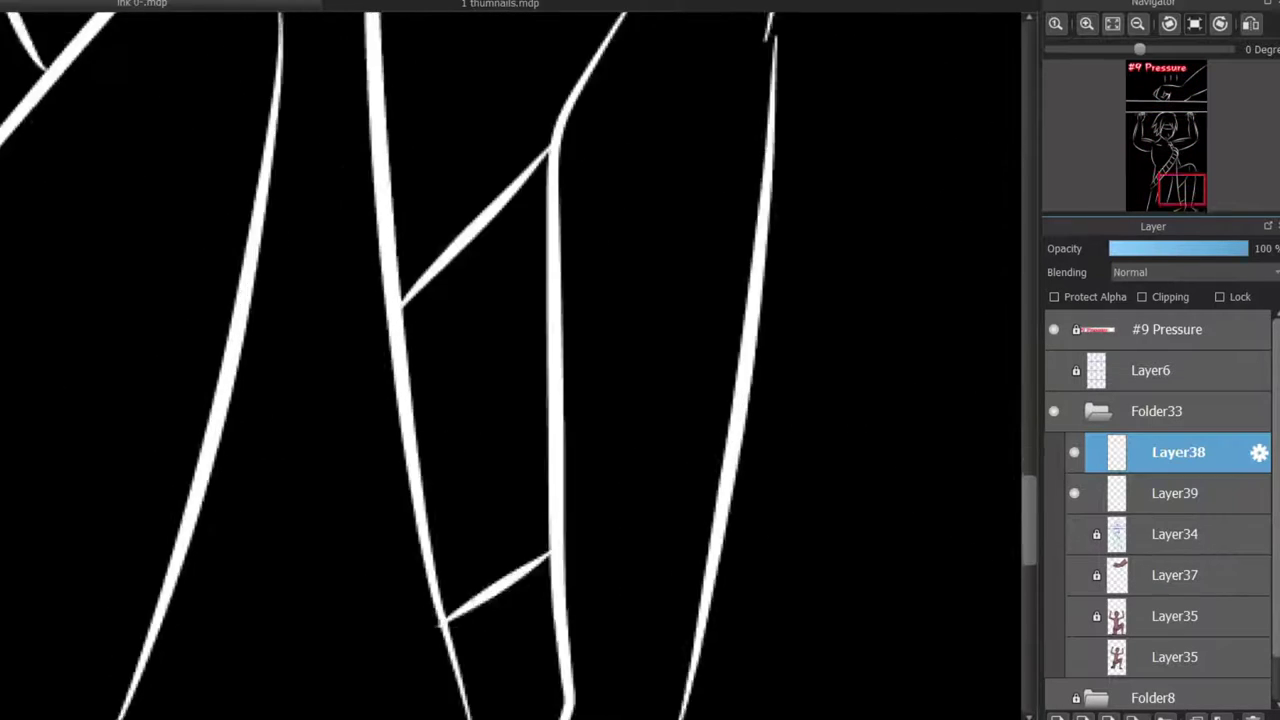
scroll(637, 551, up, 5)
scroll(637, 551, down, 5)
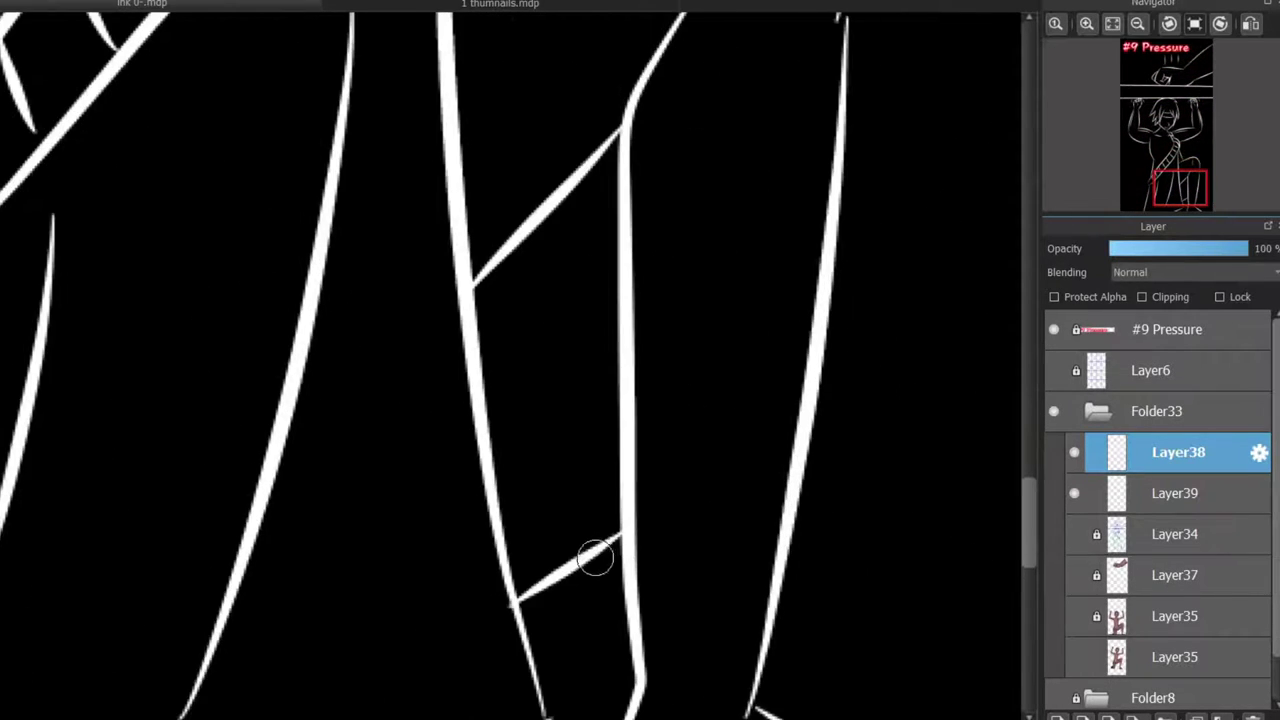
scroll(995, 455, up, 10)
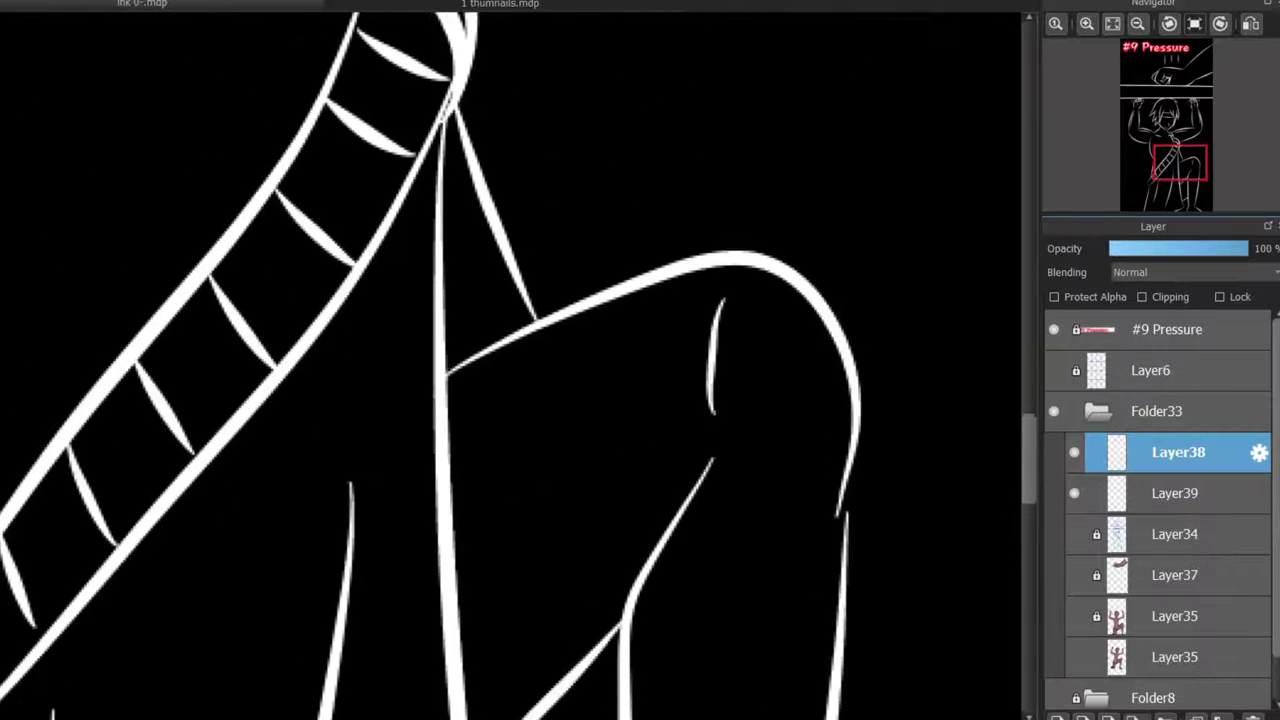
scroll(485, 365, down, 5)
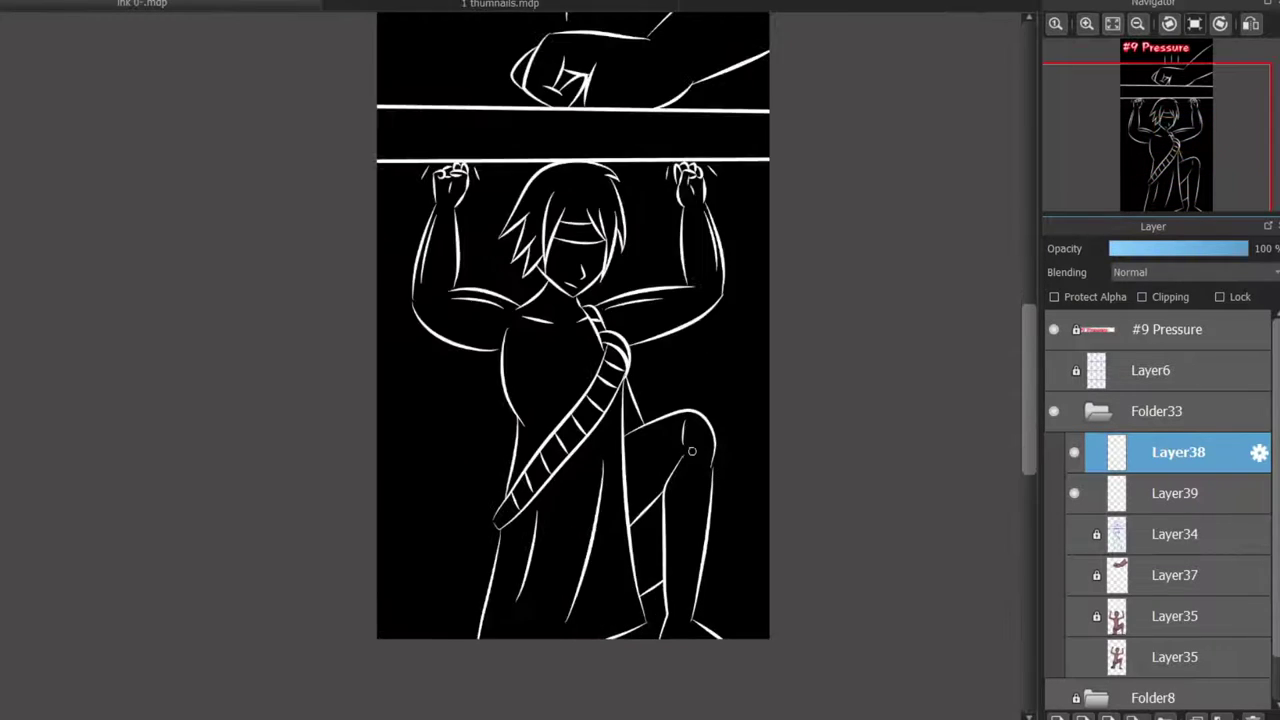
scroll(527, 365, up, 4)
- Show the coloured sketch layer again and trace the torso's vertical centre line in white down to the sash on Layer39
click(1074, 534)
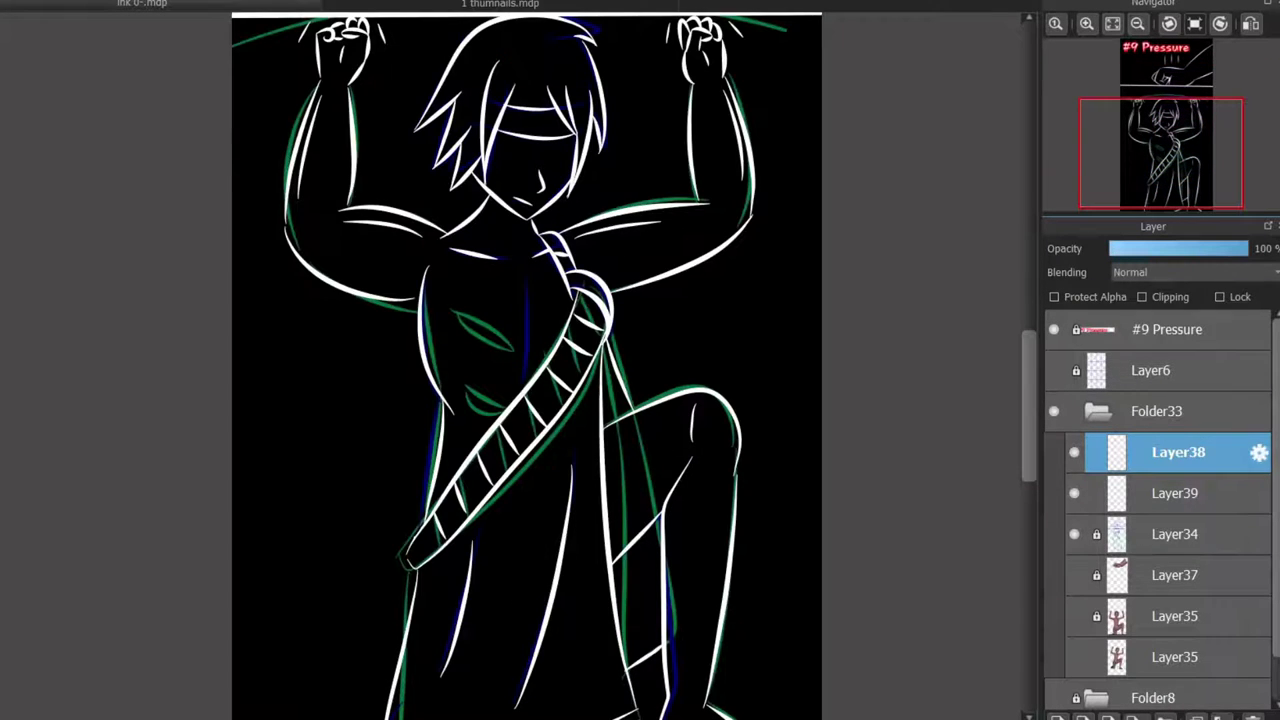
click(1175, 493)
scroll(525, 395, up, 5)
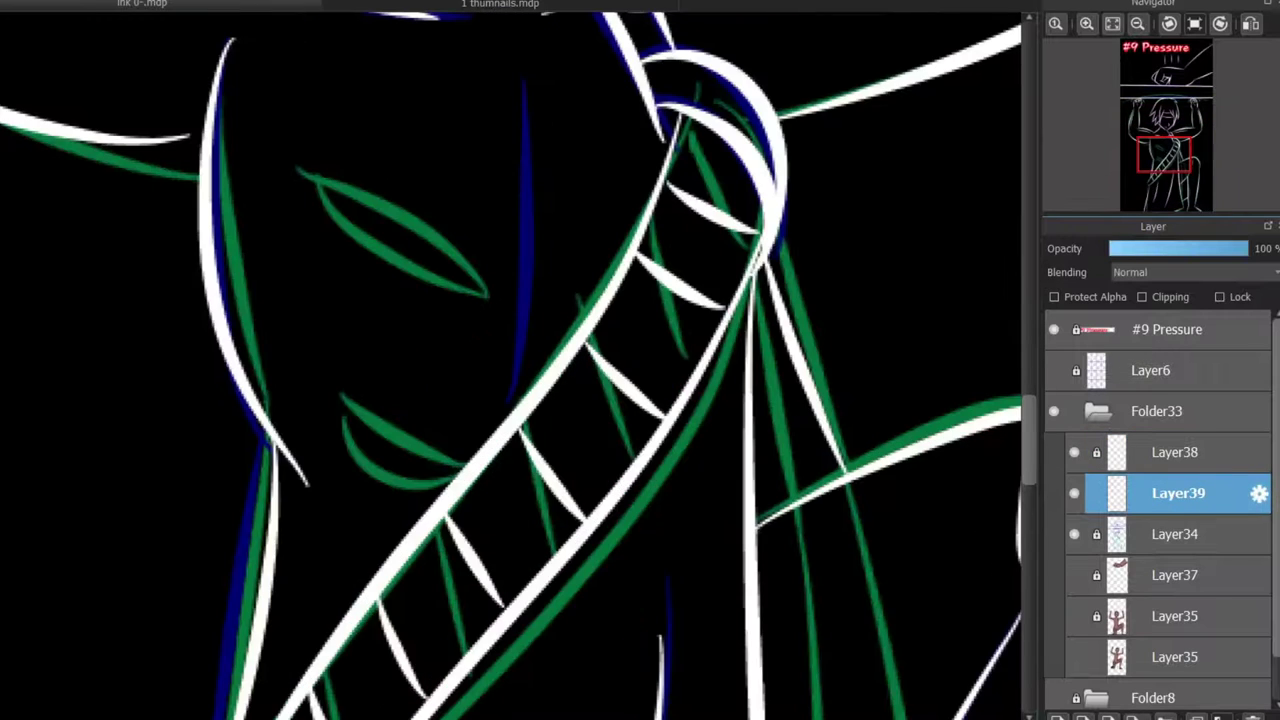
drag(530, 118, 519, 410)
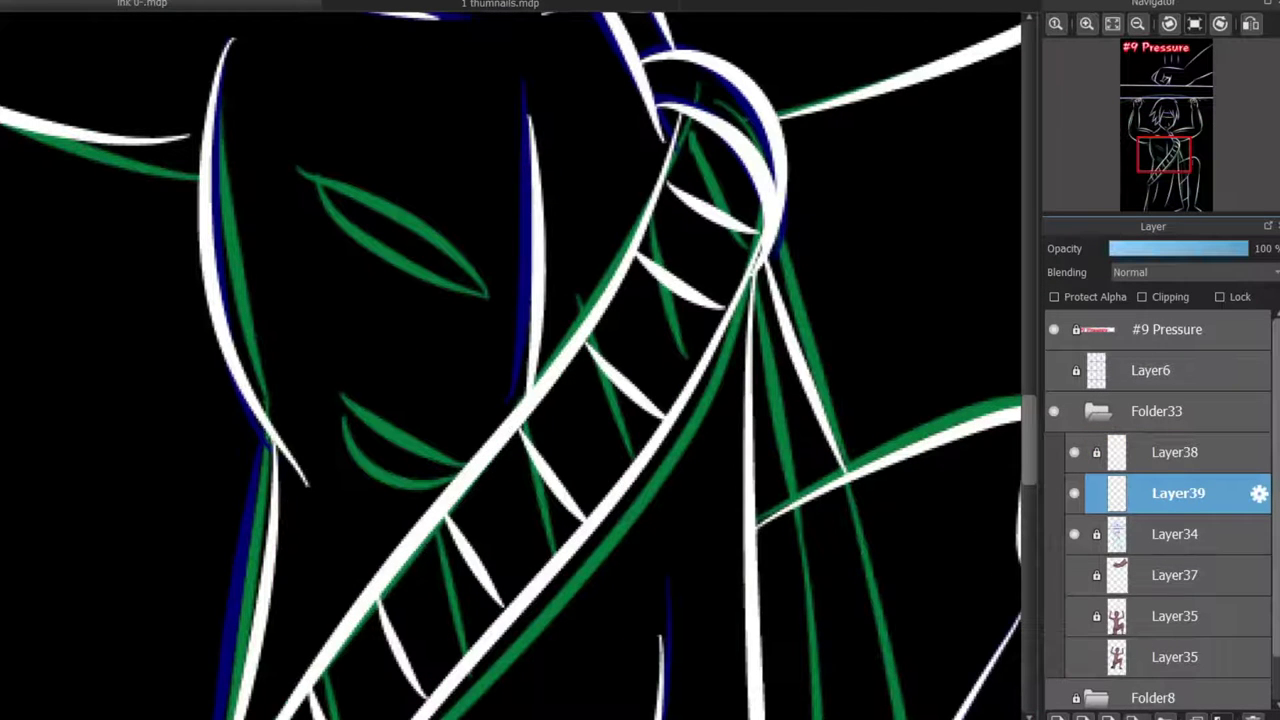
- Outline the torso cuts in red and add red inner lines along the forearm and upper-arm underside on the jagged-hair side
drag(480, 295, 316, 192)
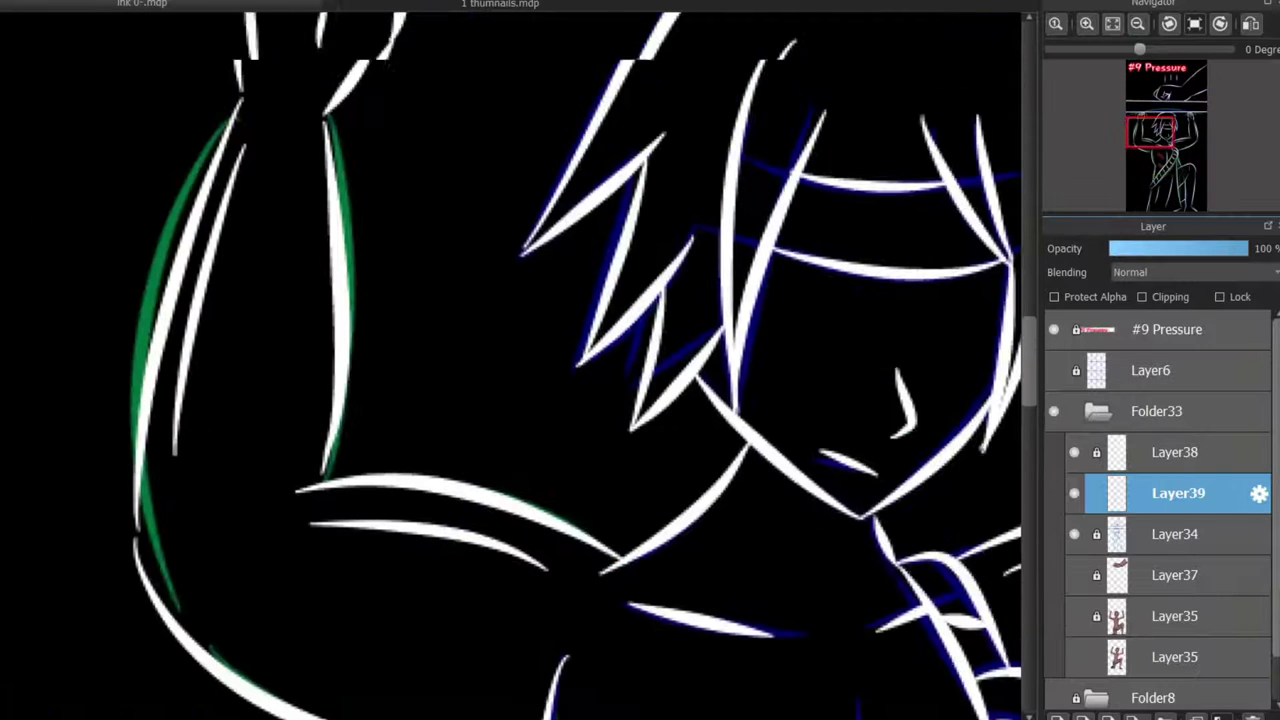
mouse_move(290, 220)
mouse_down()
mouse_move(251, 451)
mouse_move(257, 423)
mouse_up()
key(ctrl+z)
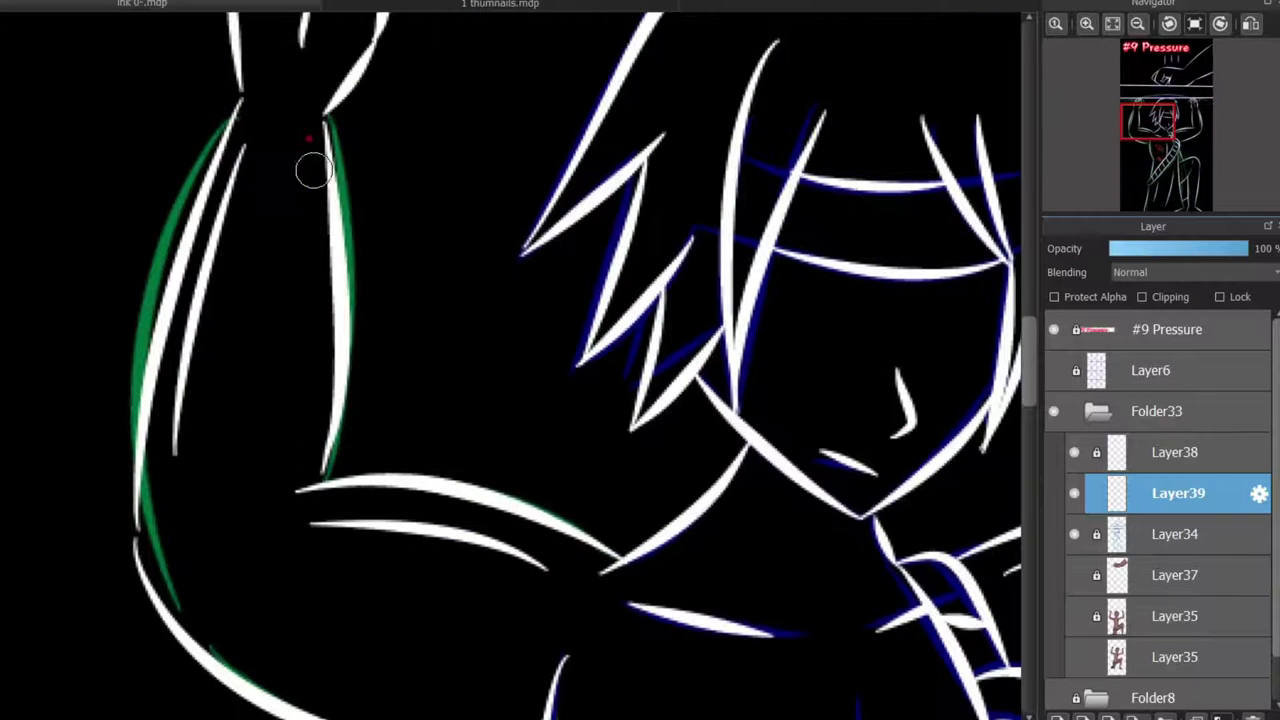
drag(312, 170, 296, 432)
mouse_move(5, 306)
mouse_down()
mouse_move(137, 400)
mouse_move(250, 418)
mouse_up()
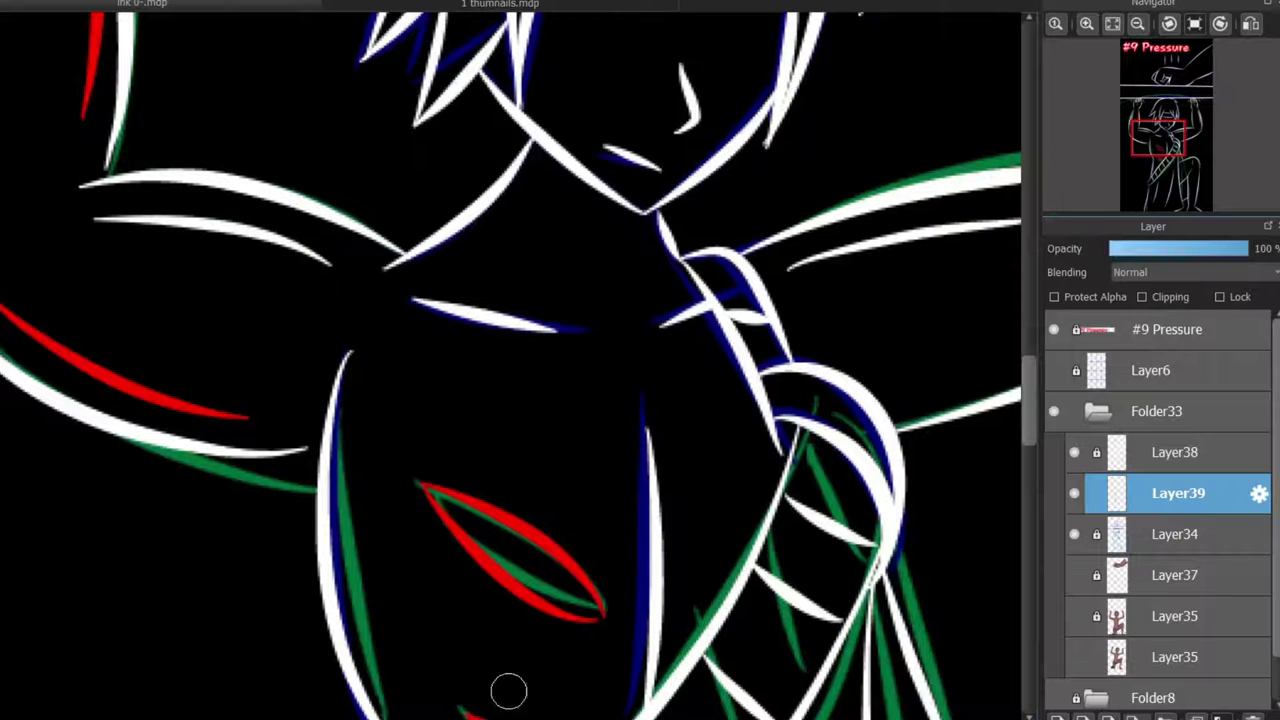
- Add red inner lines along the underside of the upper arm and the inner edge of the forearm on the sash-loop side
scroll(508, 691, right, 5)
drag(620, 296, 398, 393)
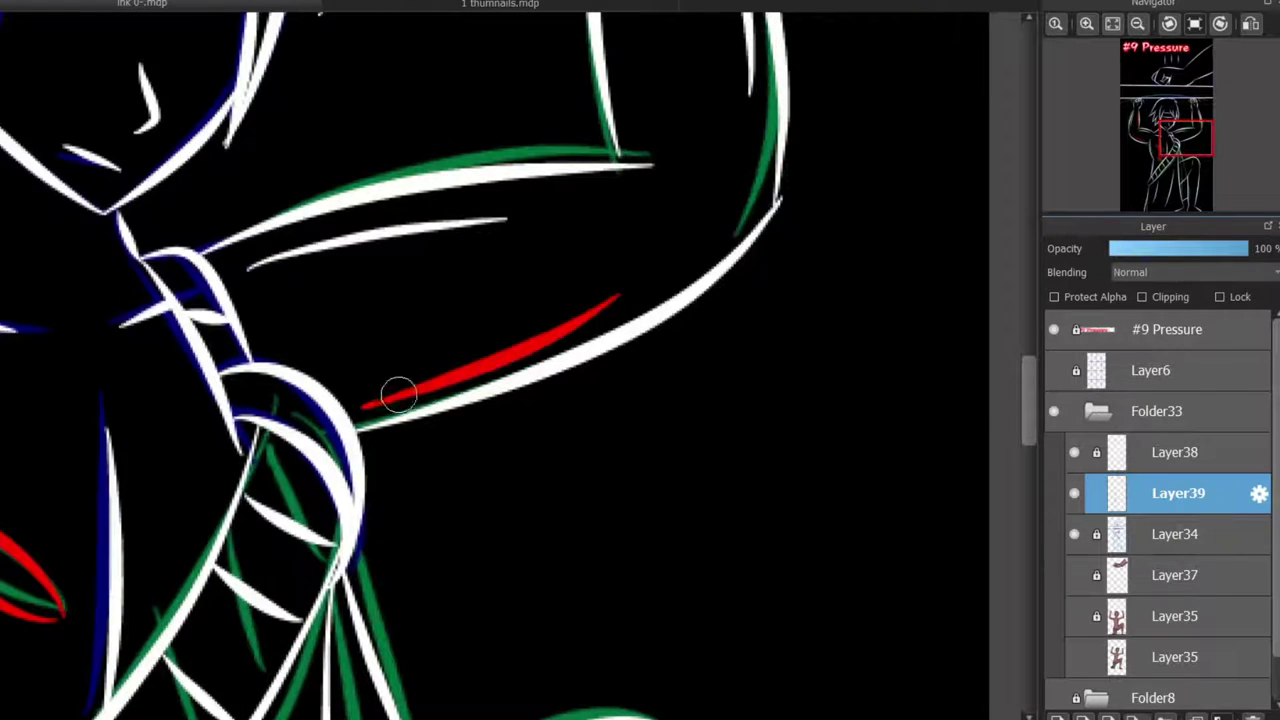
scroll(863, 277, up, 5)
mouse_move(553, 466)
mouse_down()
mouse_move(545, 215)
mouse_move(553, 478)
mouse_up()
key(ctrl+z)
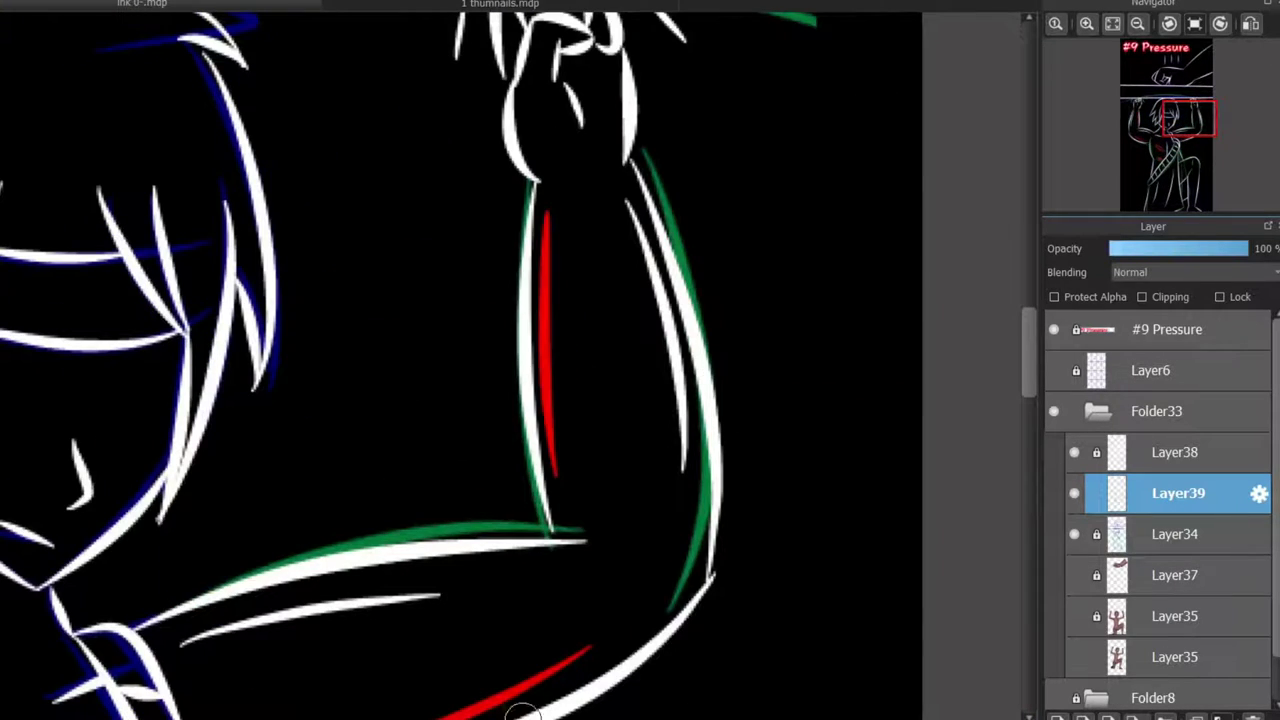
- Draw a long and a short red stroke down the side of the face from the headband to the jaw
scroll(520, 712, left, 5)
drag(357, 548, 457, 451)
key(ctrl+z)
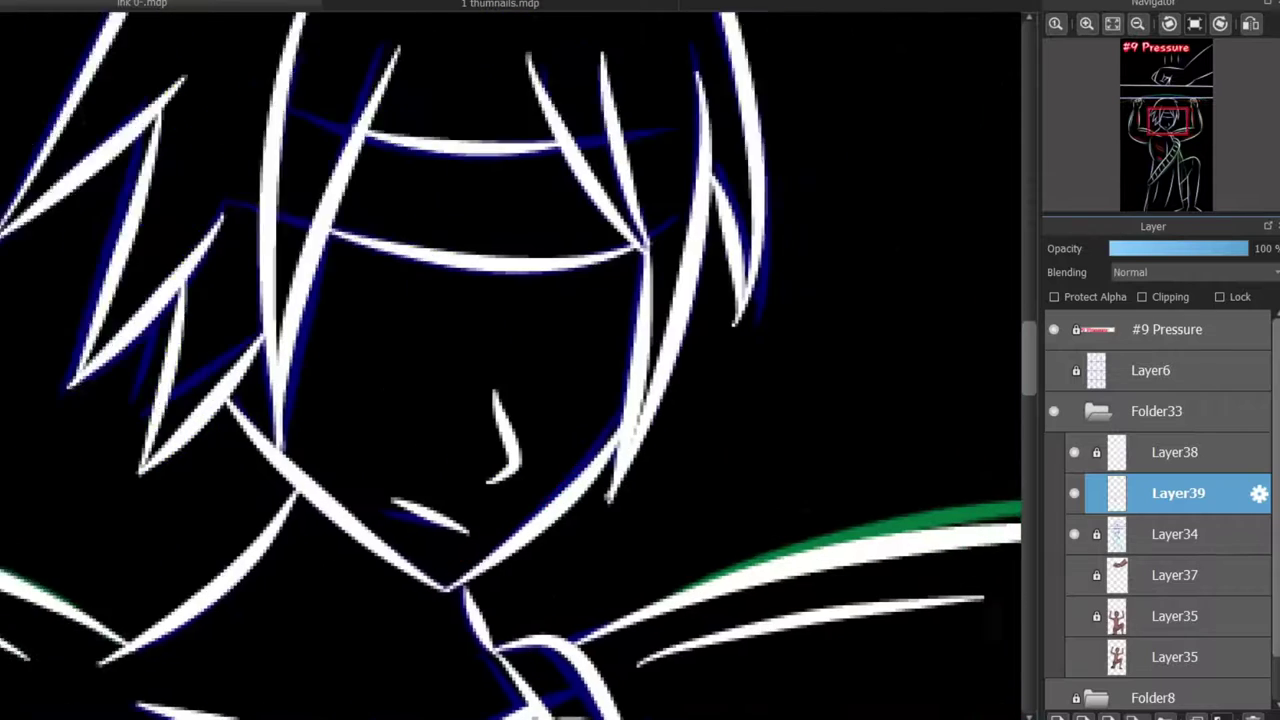
scroll(600, 238, left, 5)
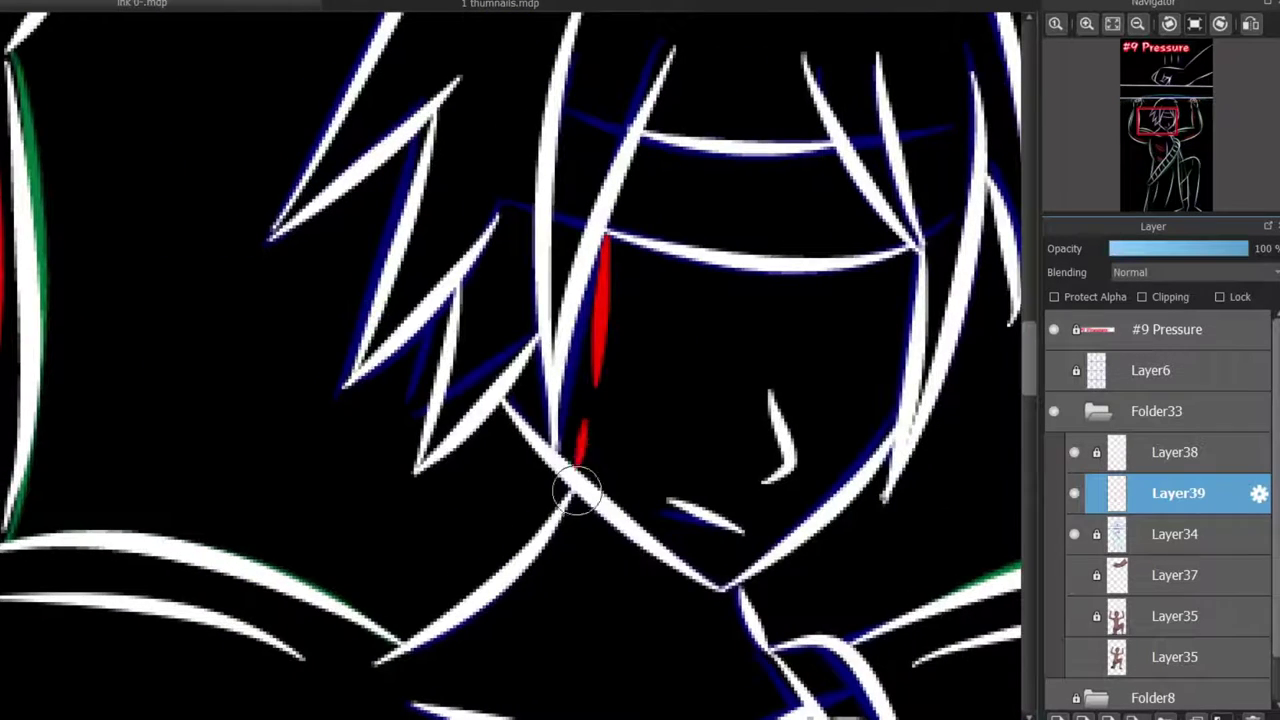
scroll(948, 325, down, 10)
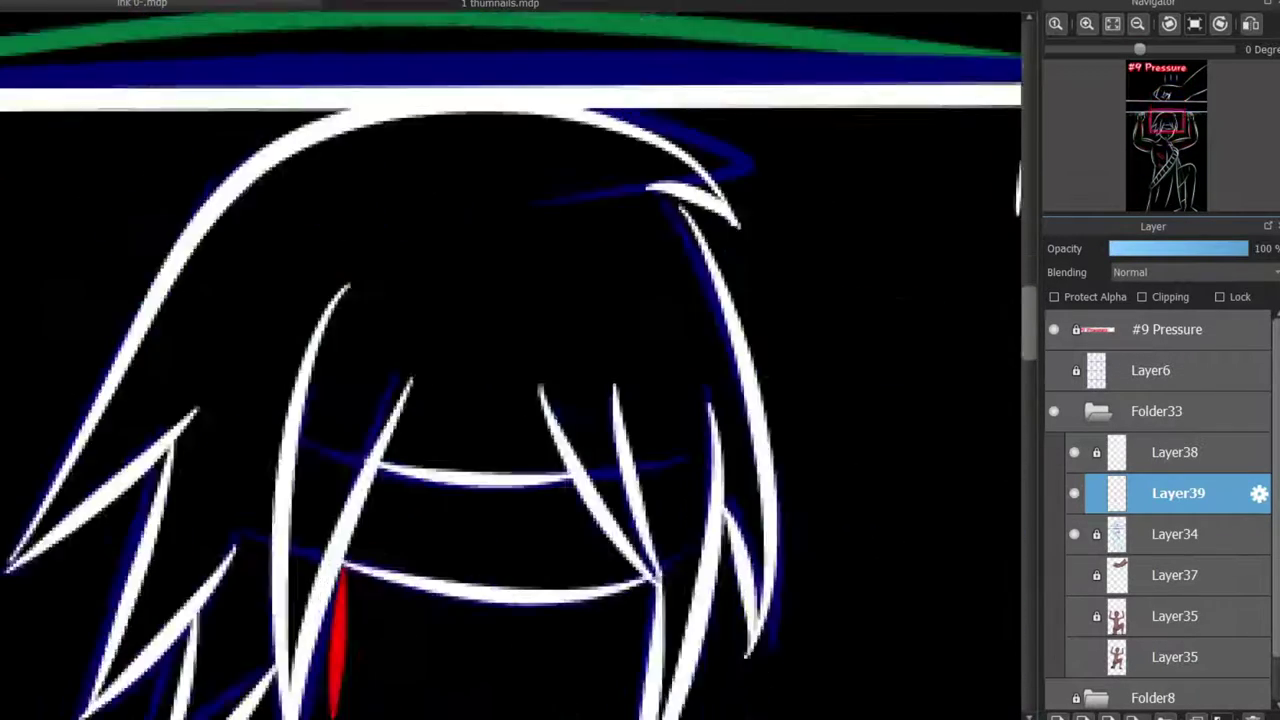
- Draw a red stroke above the calf's diagonal line and a white inner line beneath the raised thigh's upper edge
scroll(512, 365, right, 8)
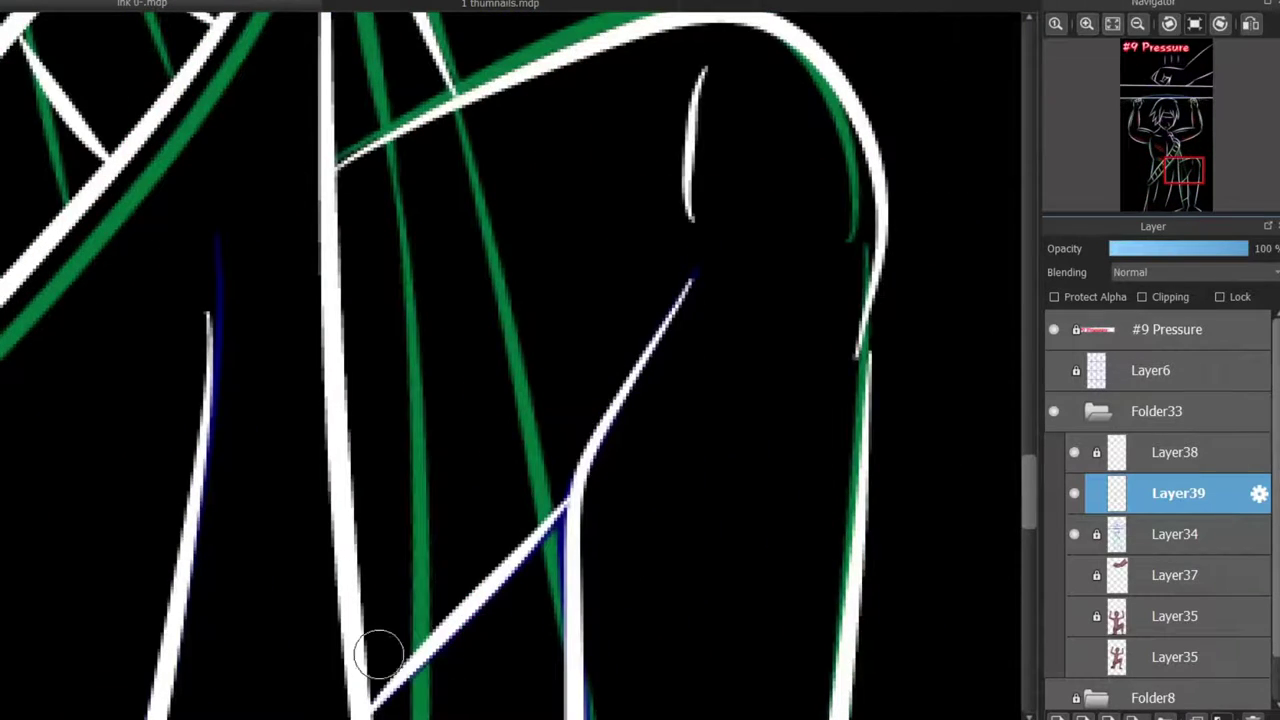
mouse_move(383, 650)
mouse_down()
mouse_move(578, 468)
mouse_move(537, 491)
mouse_move(551, 503)
mouse_move(563, 483)
mouse_up()
key(ctrl+z)
key(ctrl+z)
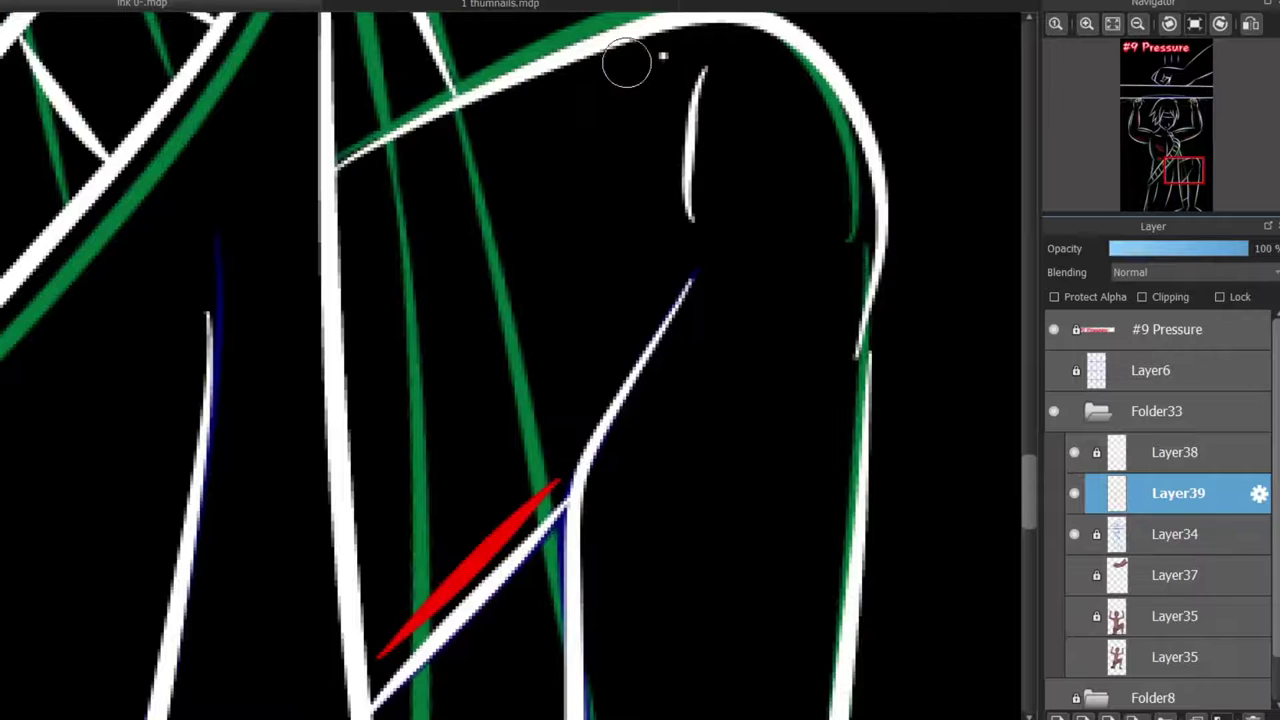
mouse_move(675, 62)
mouse_down()
mouse_move(410, 150)
mouse_move(337, 194)
mouse_up()
key(ctrl+z)
- Review the fist, slab and arms, comparing the drawing with Layer39 hidden and shown
scroll(263, 270, down, 5)
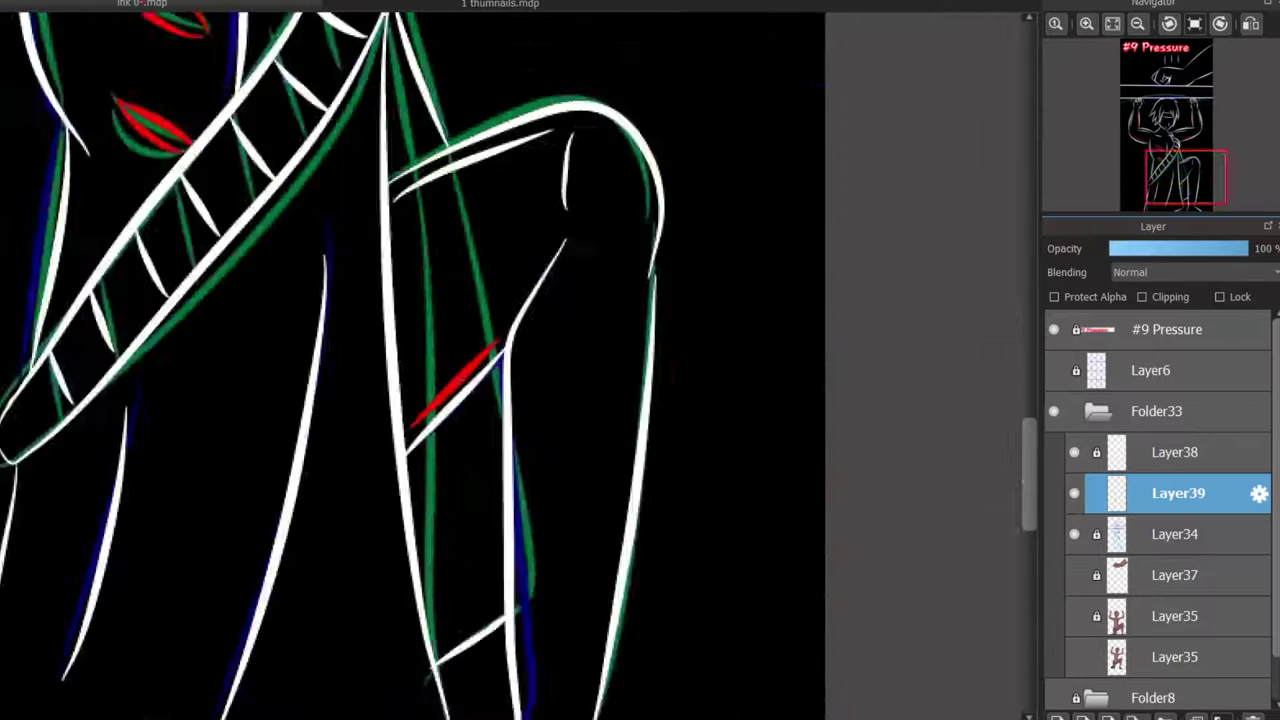
scroll(263, 270, up, 4)
scroll(1013, 393, up, 6)
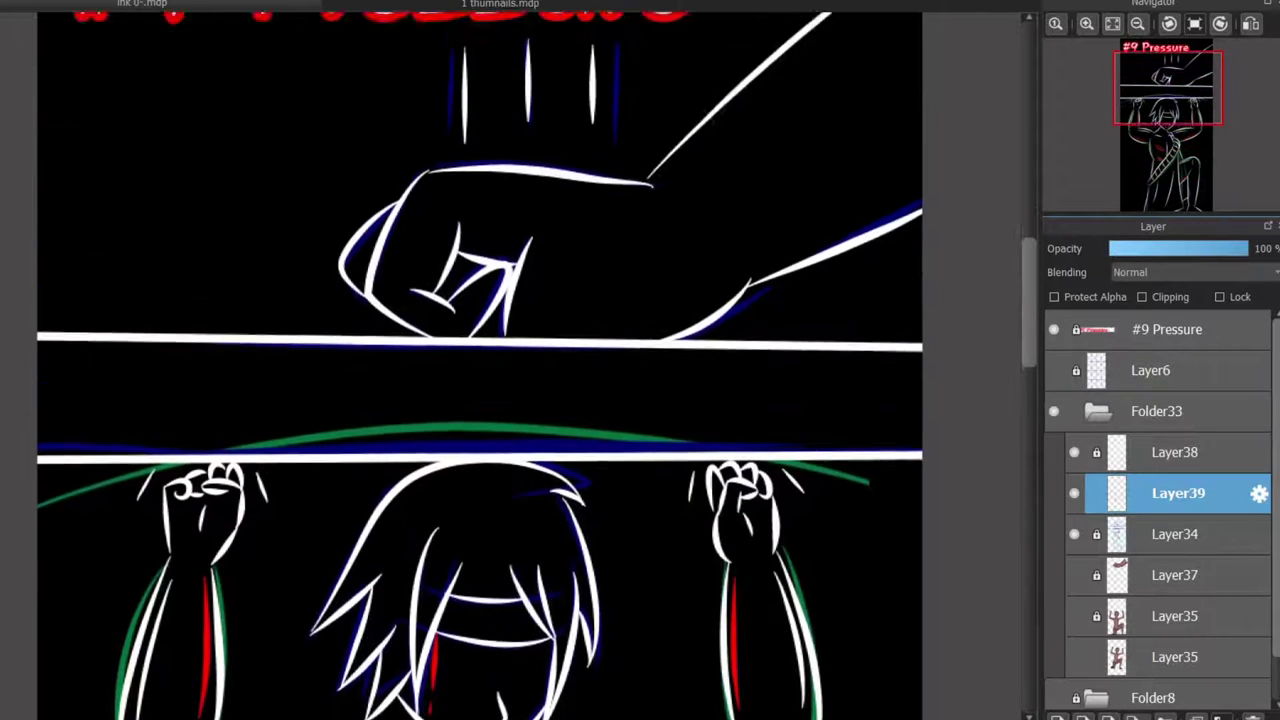
scroll(971, 307, down, 3)
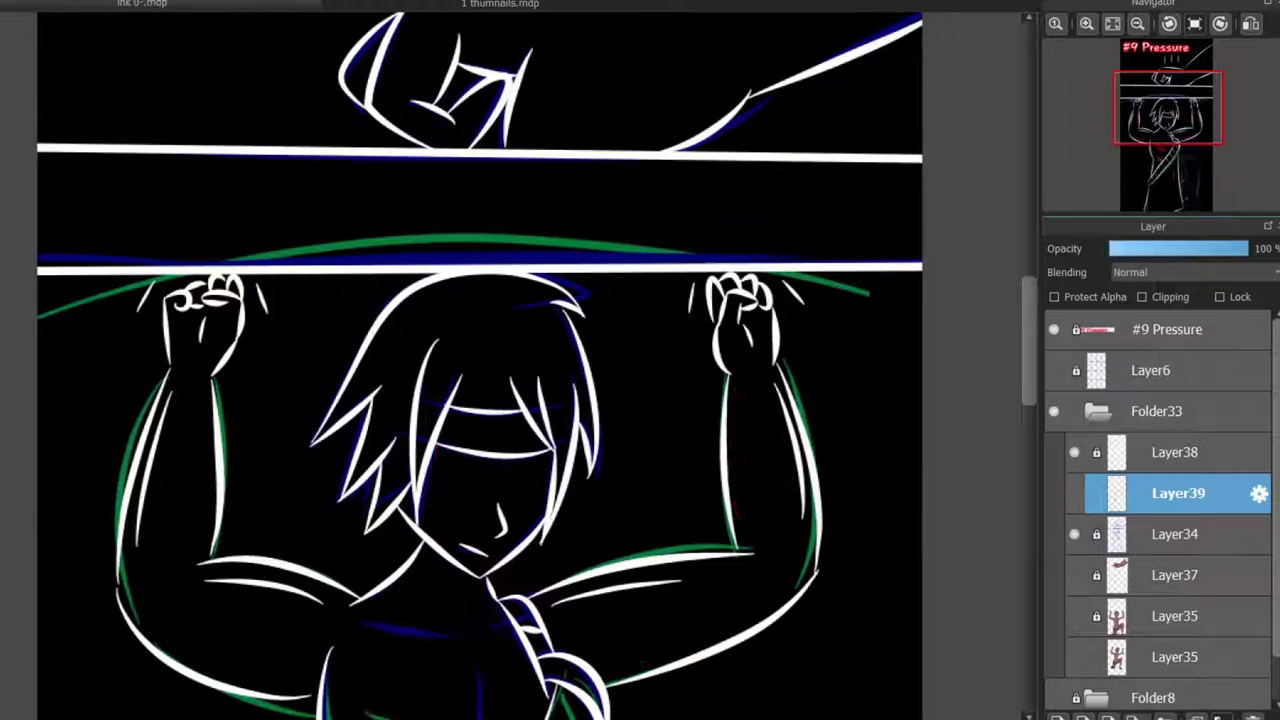
scroll(123, 331, up, 3)
key(ctrl+z)
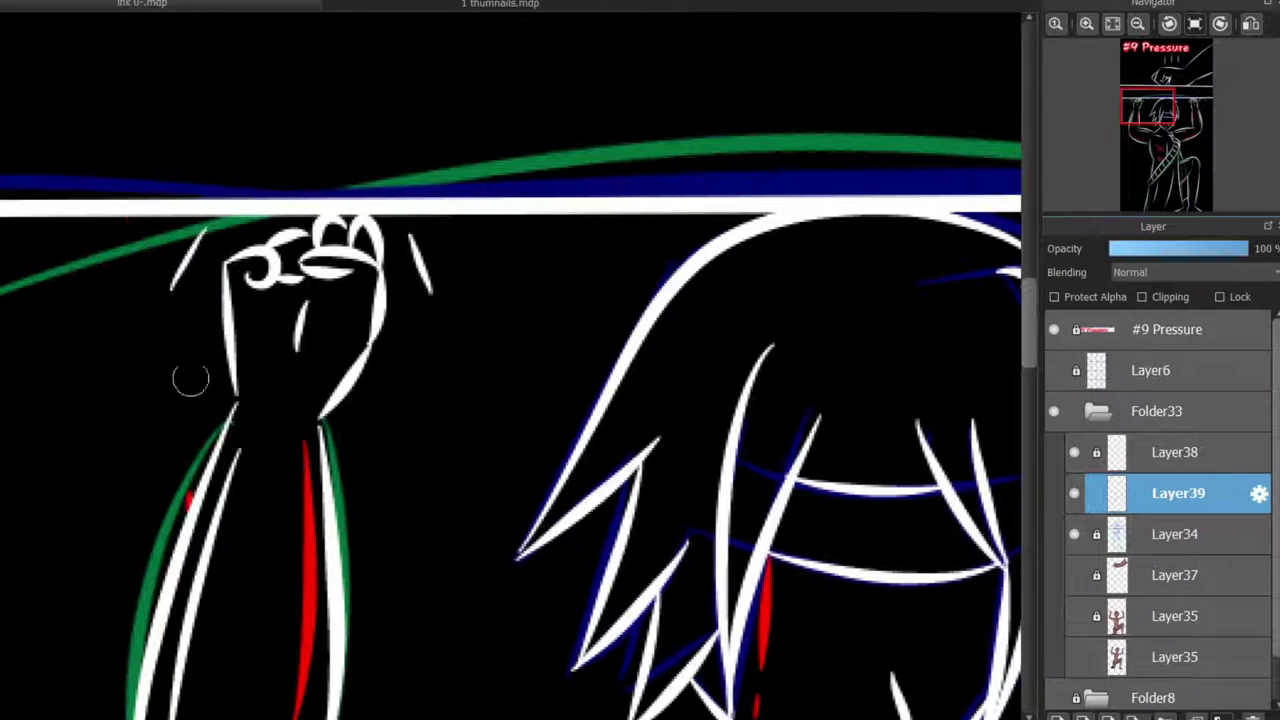
- Draw red curves from the slab's lower edge down to both forearms, one on each side of each raised fist
drag(165, 352, 180, 530)
key(h)
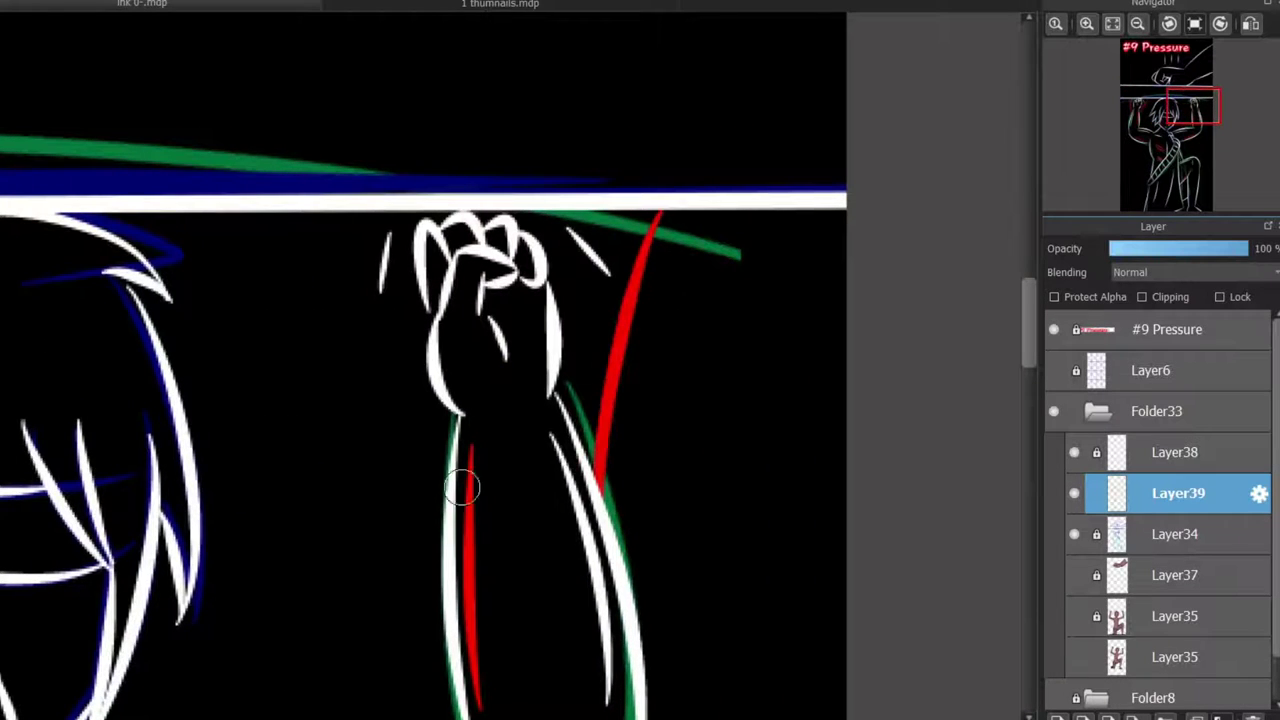
drag(452, 458, 337, 228)
drag(570, 355, 1012, 355)
- Examine the head, sash and legs of the kneeling figure against the coloured sketch lines
scroll(446, 324, down, 8)
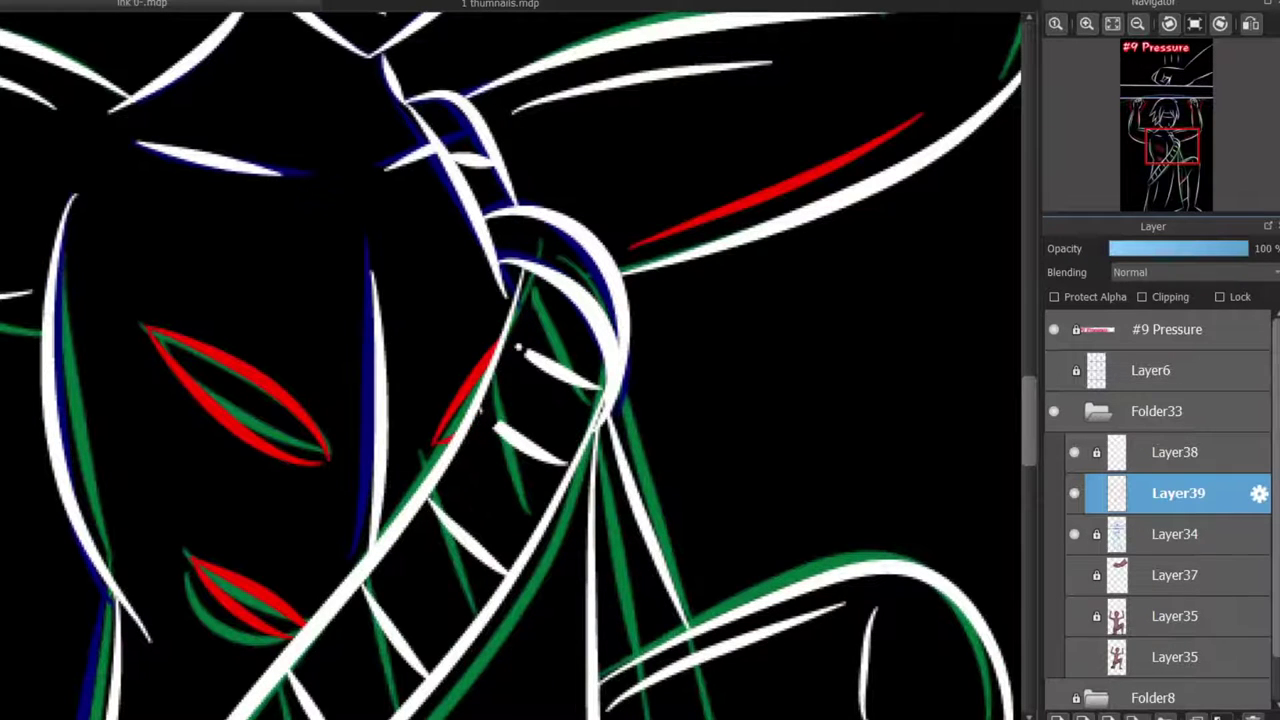
drag(518, 348, 732, 348)
scroll(512, 365, down, 10)
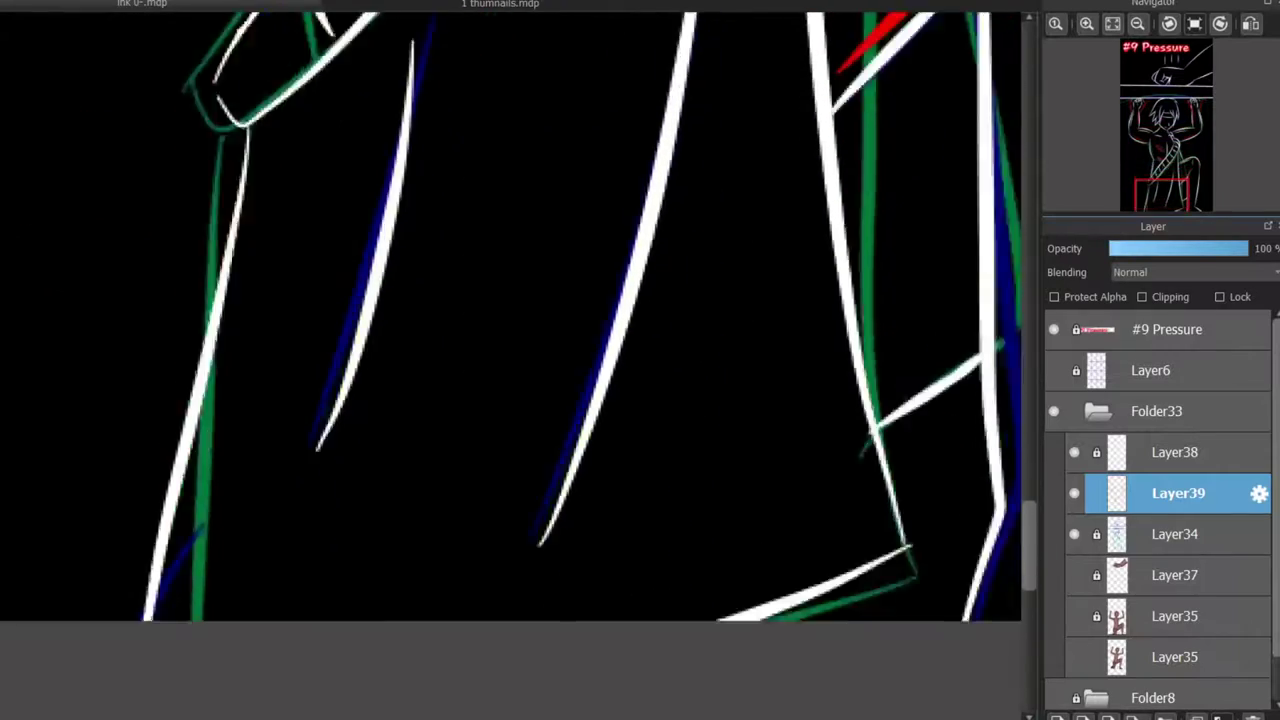
scroll(512, 365, up, 15)
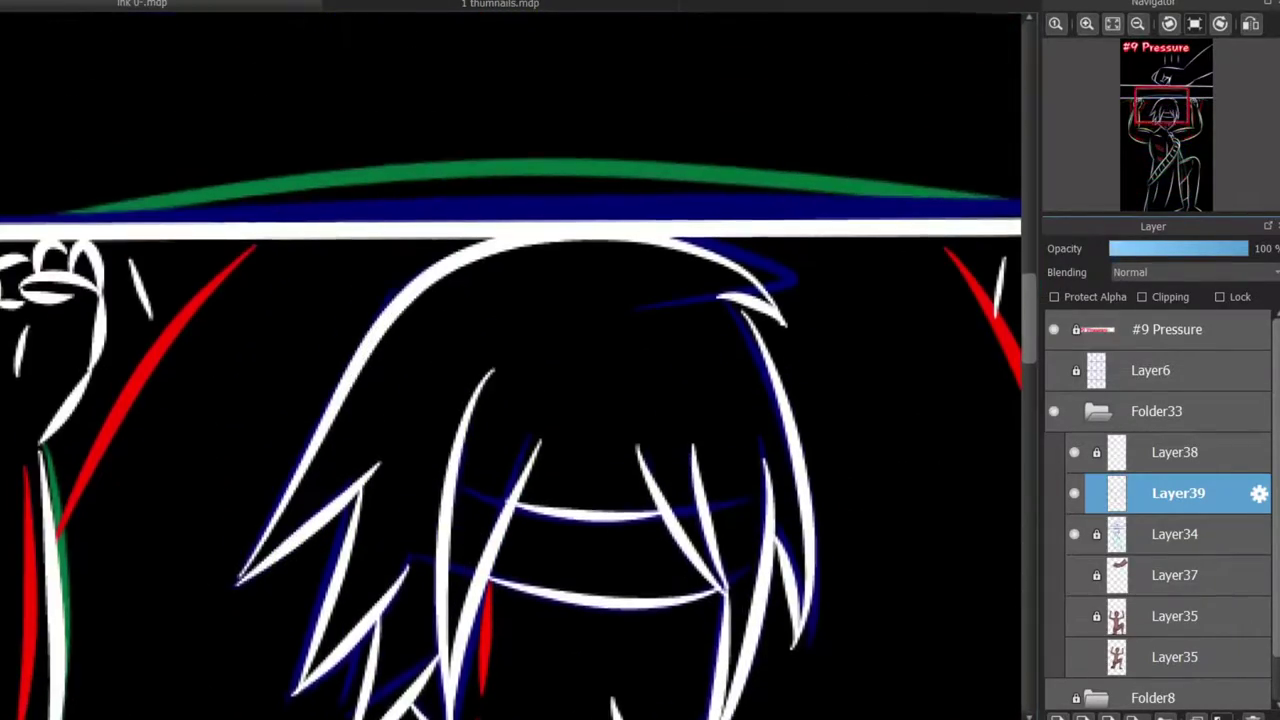
scroll(512, 365, down, 8)
scroll(512, 365, up, 9)
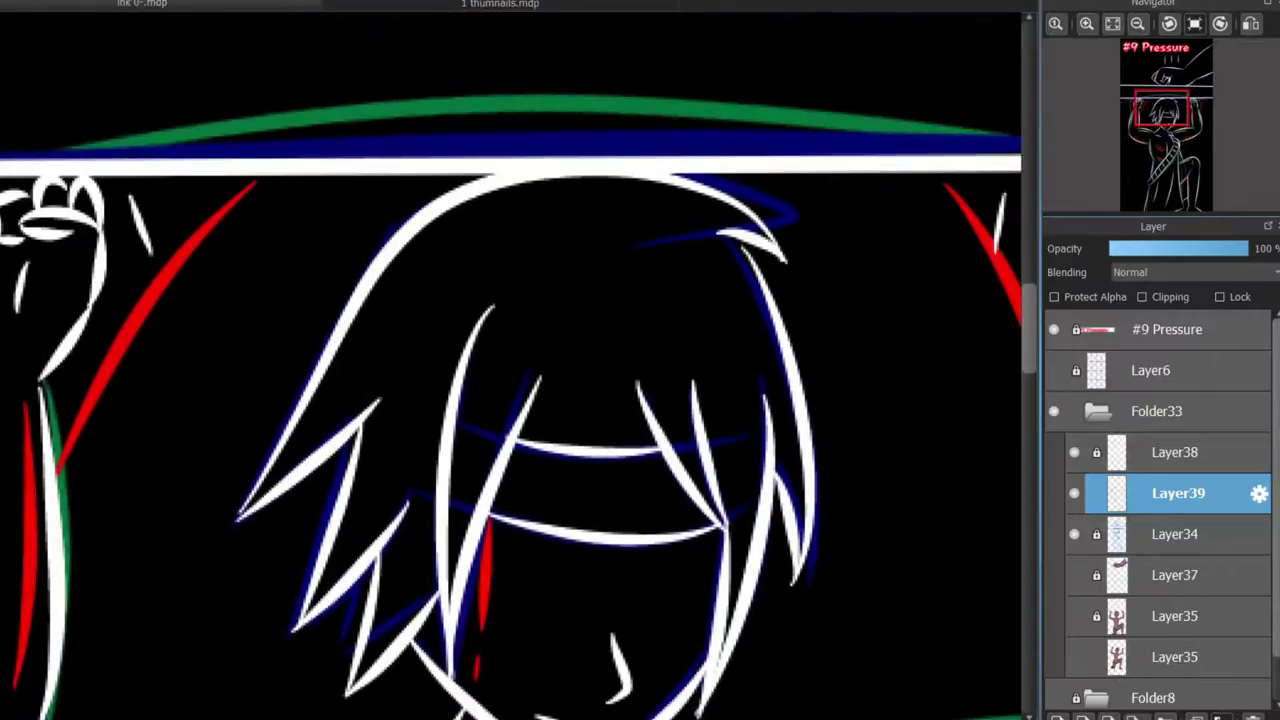
scroll(709, 229, down, 5)
scroll(709, 229, down, 5)
- Hide the coloured sketch on Layer34
click(1074, 534)
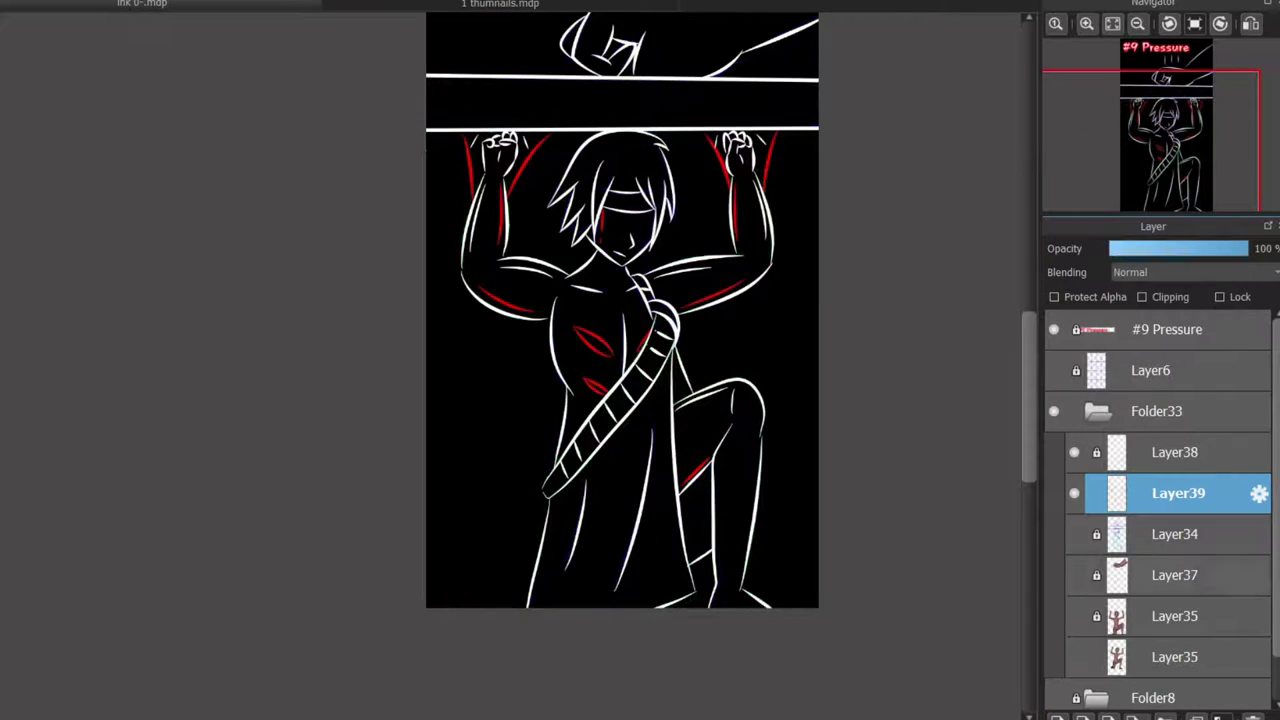
scroll(560, 654, up, 5)
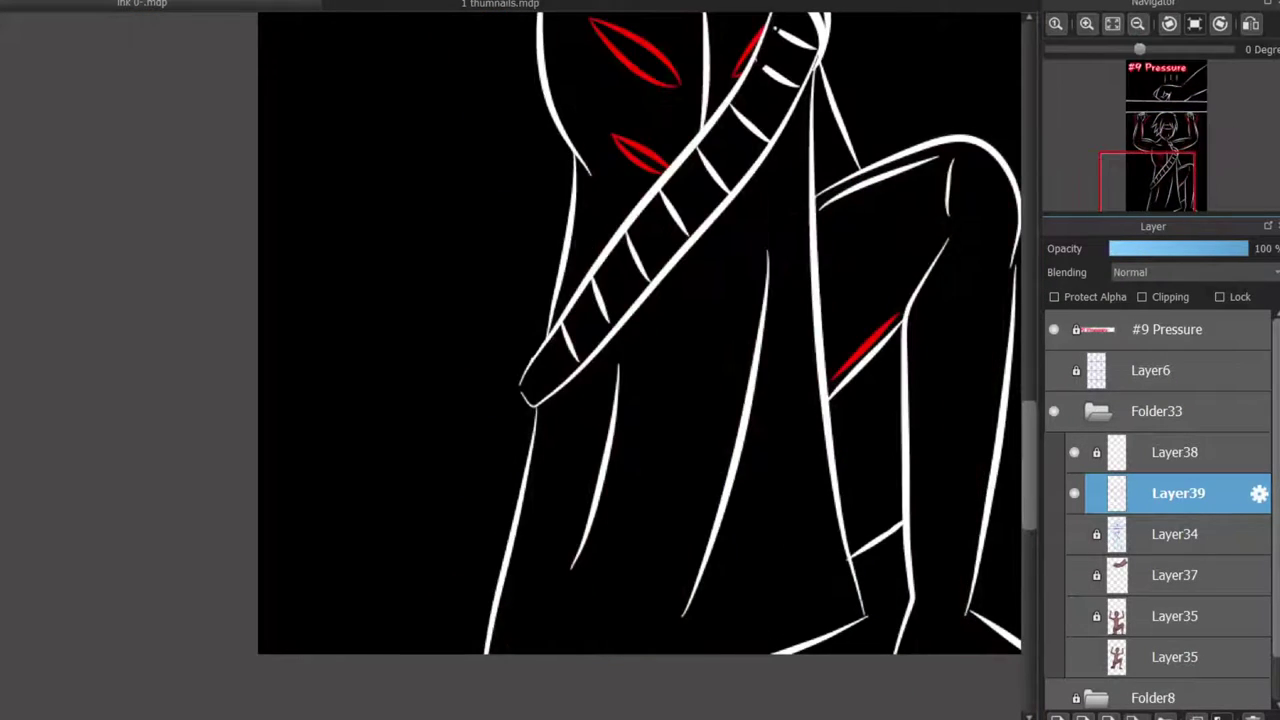
scroll(560, 654, up, 5)
scroll(984, 494, up, 10)
scroll(984, 494, down, 5)
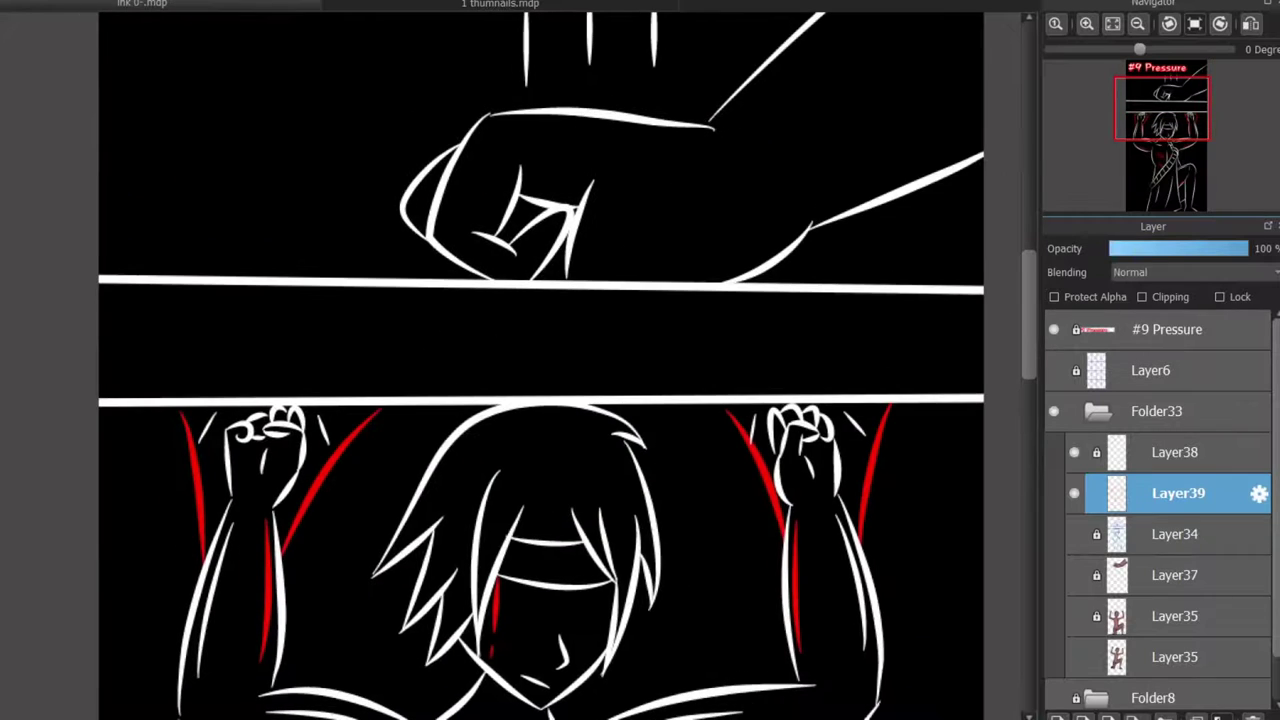
- Draw a red 1 and two white zeros on the slab, and paste two more copies of the zero pair beside them
scroll(338, 358, up, 2)
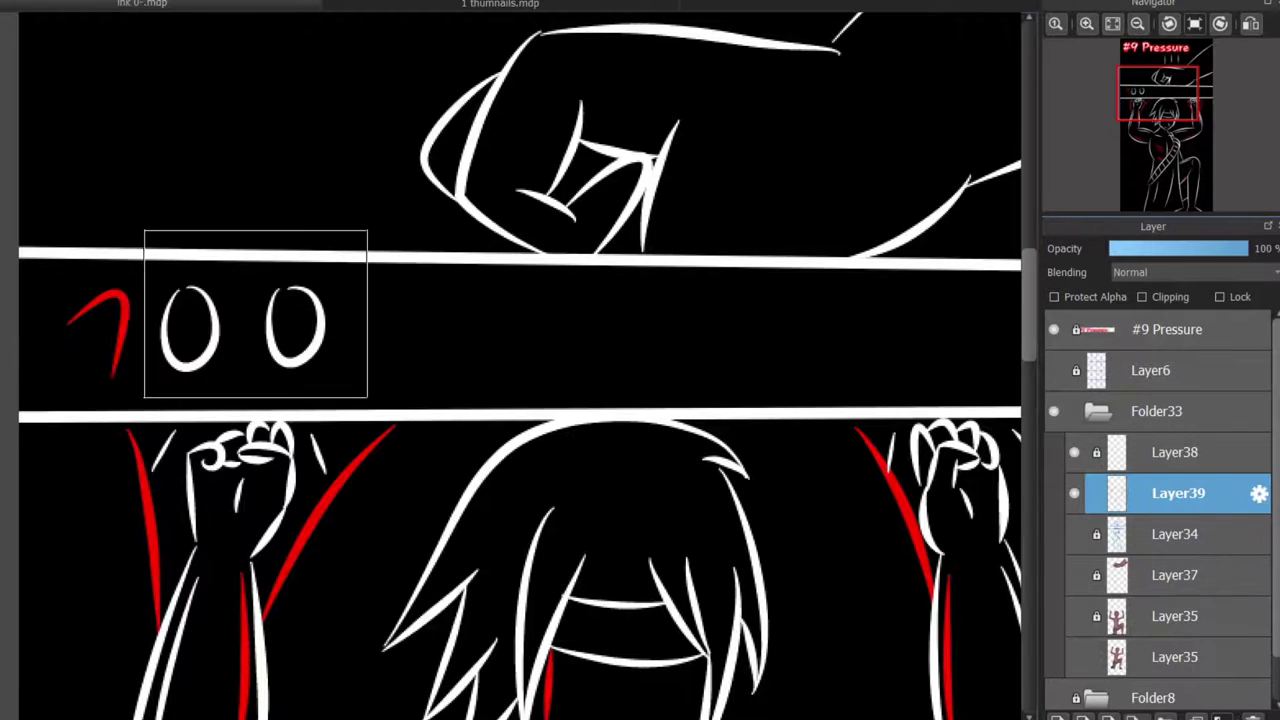
key(ctrl+c)
key(ctrl+v)
drag(256, 314, 697, 316)
key(ctrl+v)
scroll(510, 360, right, 3)
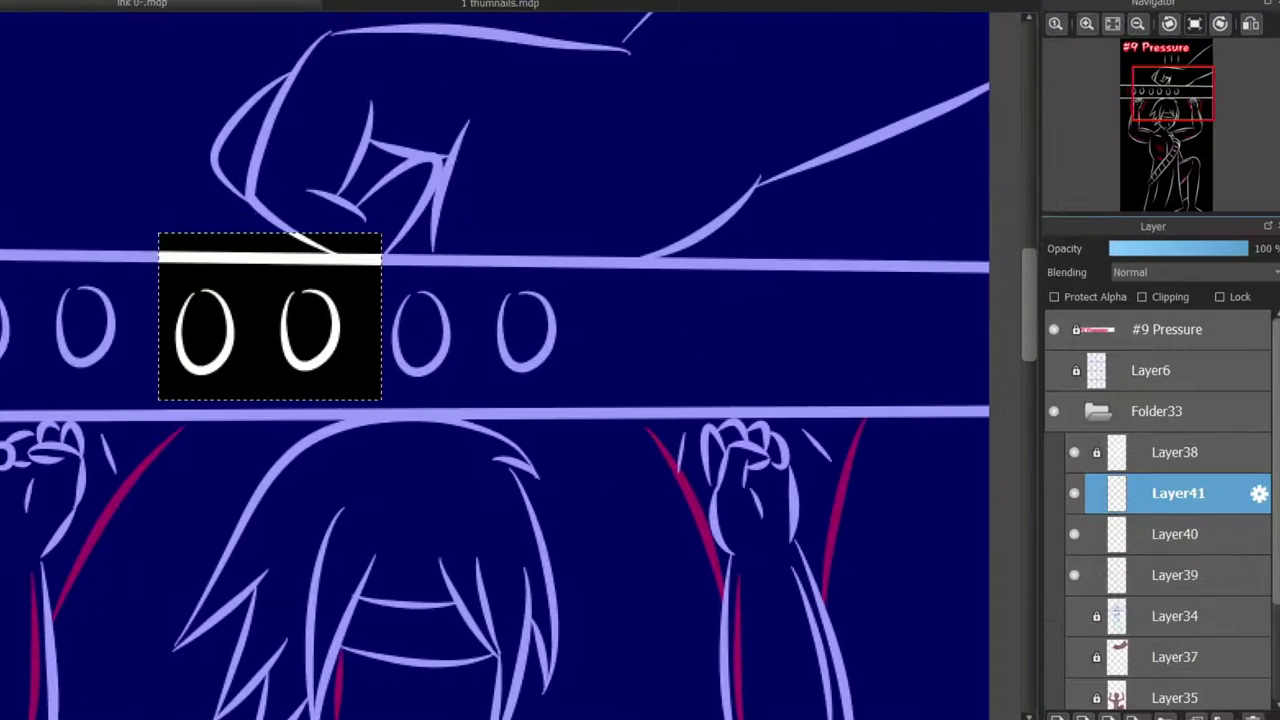
key(ctrl+v)
key(ctrl+v)
scroll(500, 360, up, 2)
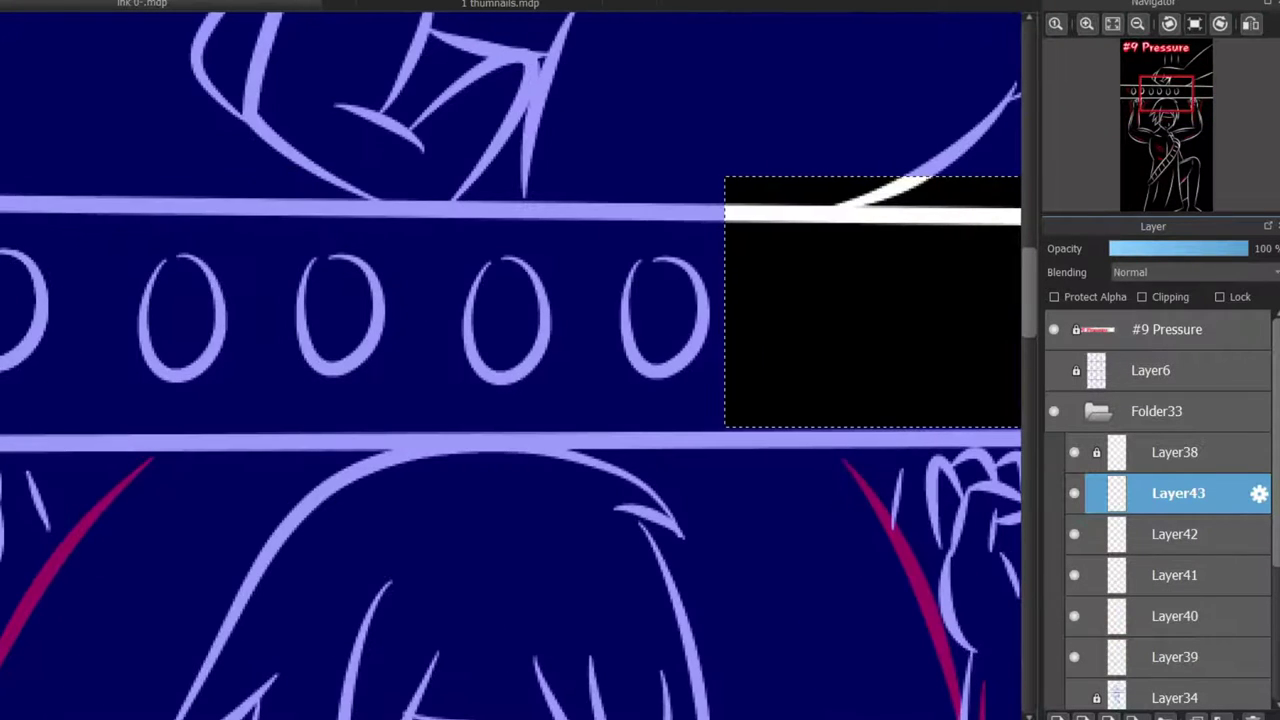
key(ctrl+d)
key(Delete)
click(1175, 493)
click(1222, 716)
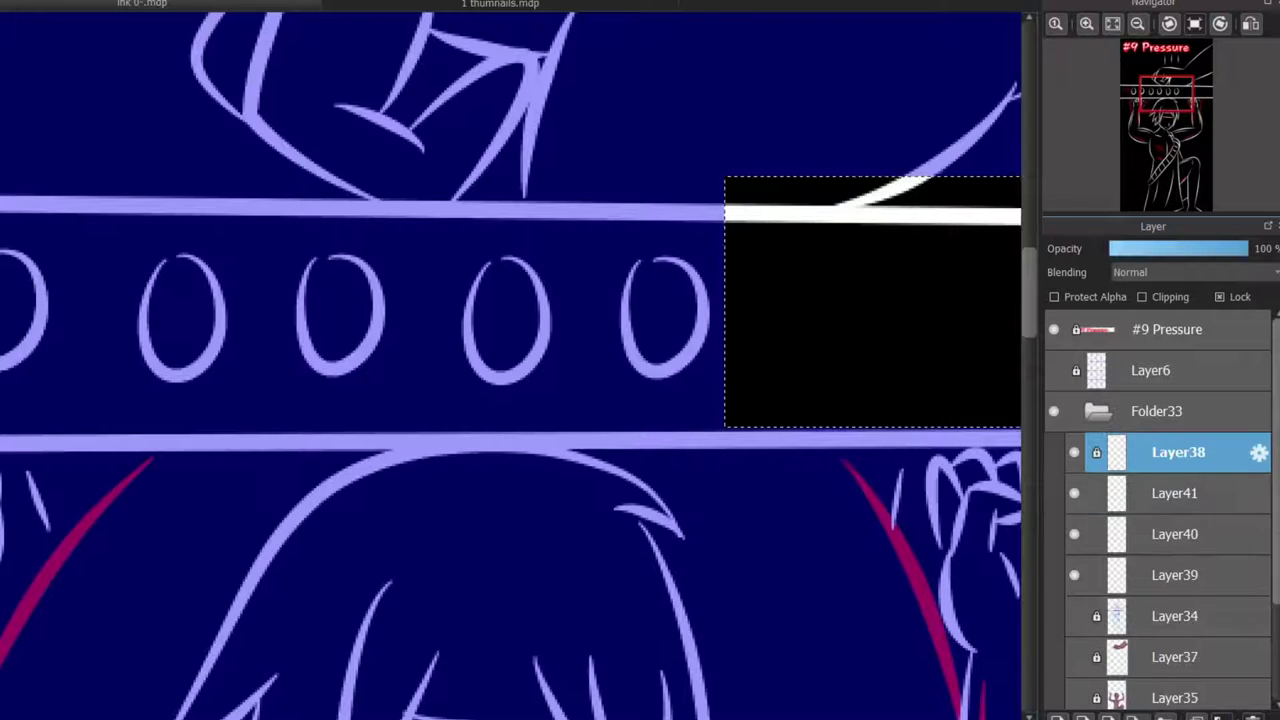
- Merge the copied zeros into Layer39, with the four copies moved closer to the first pair
click(1175, 493)
click(1222, 716)
key(ctrl+d)
scroll(510, 365, down, 2)
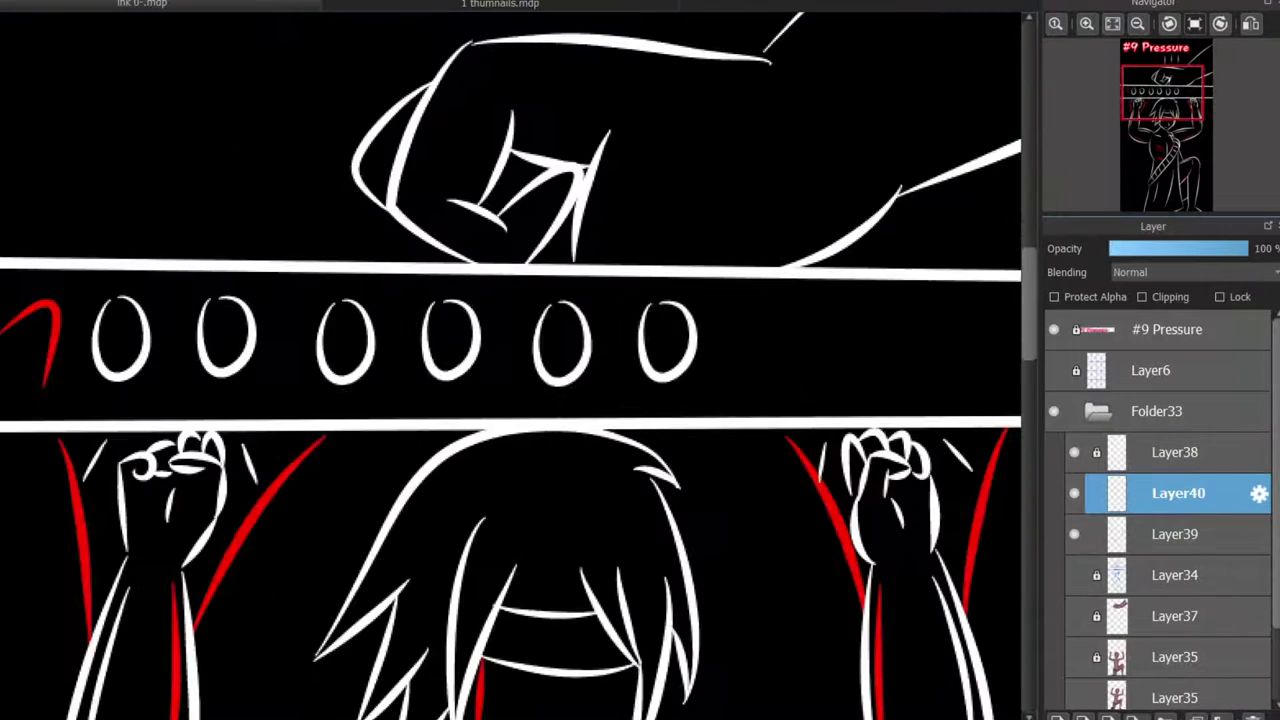
key(ctrl+j)
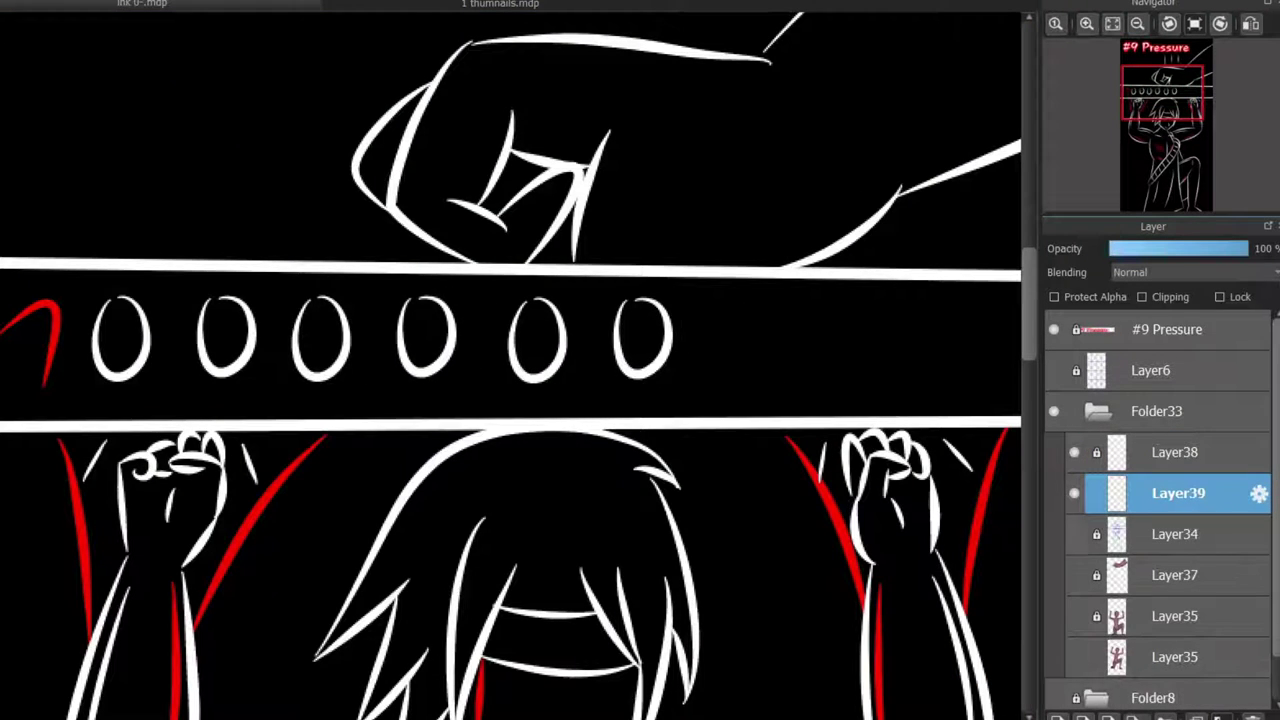
- Extend the number along the slab with four more duplicated zeros and merge them into Layer39
drag(900, 360, 804, 360)
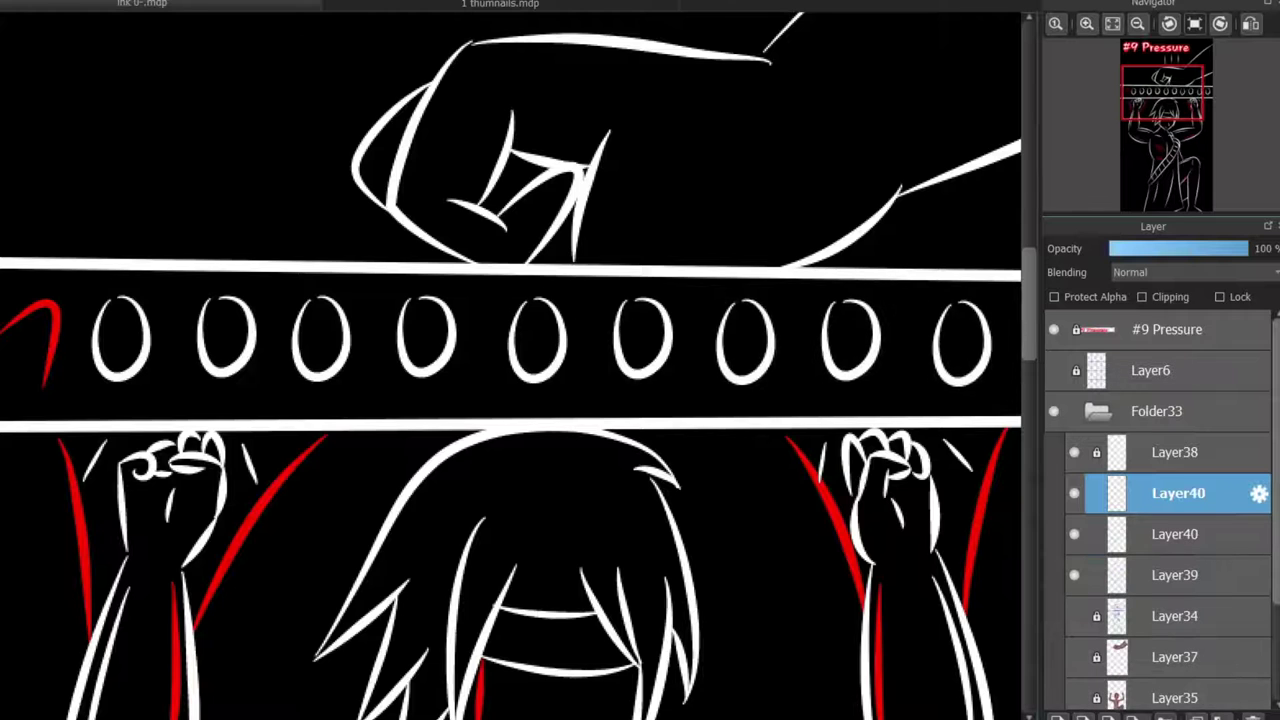
scroll(510, 365, down, 2)
scroll(717, 506, up, 3)
key(ctrl+e)
key(ctrl+e)
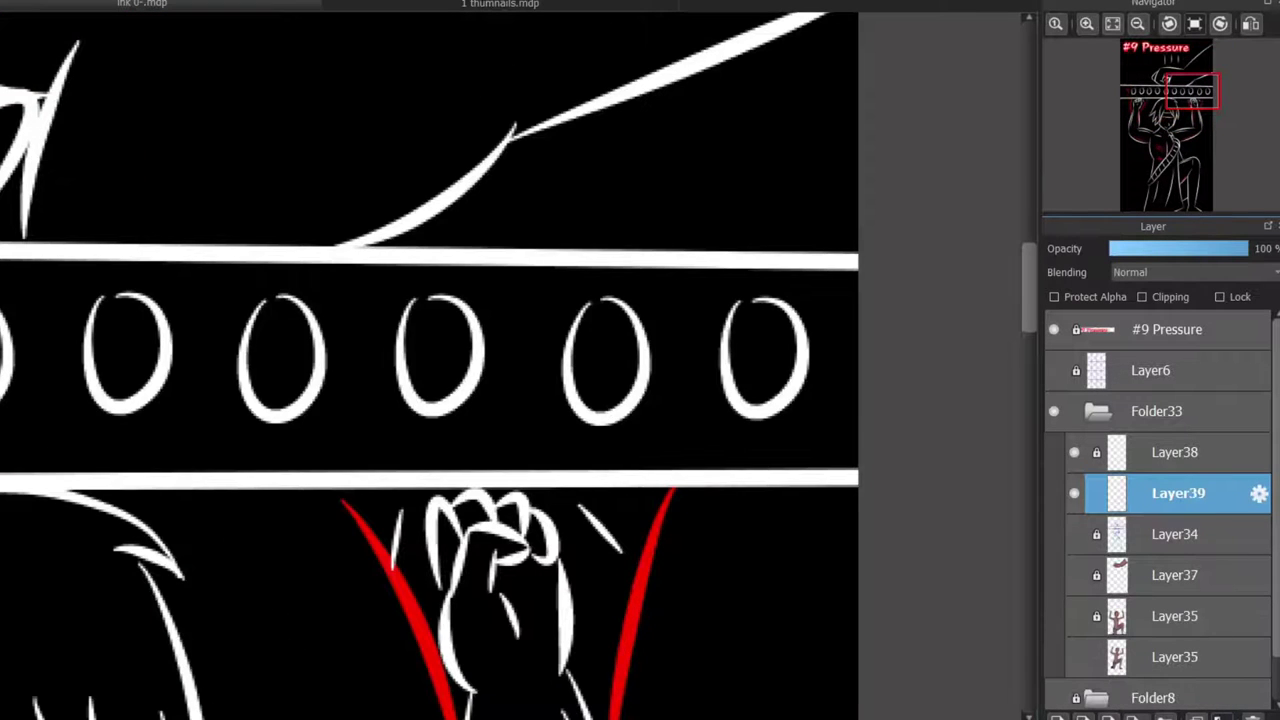
- Delete the last zero at the slab's end and write "Kg" by hand in its place
key(Delete)
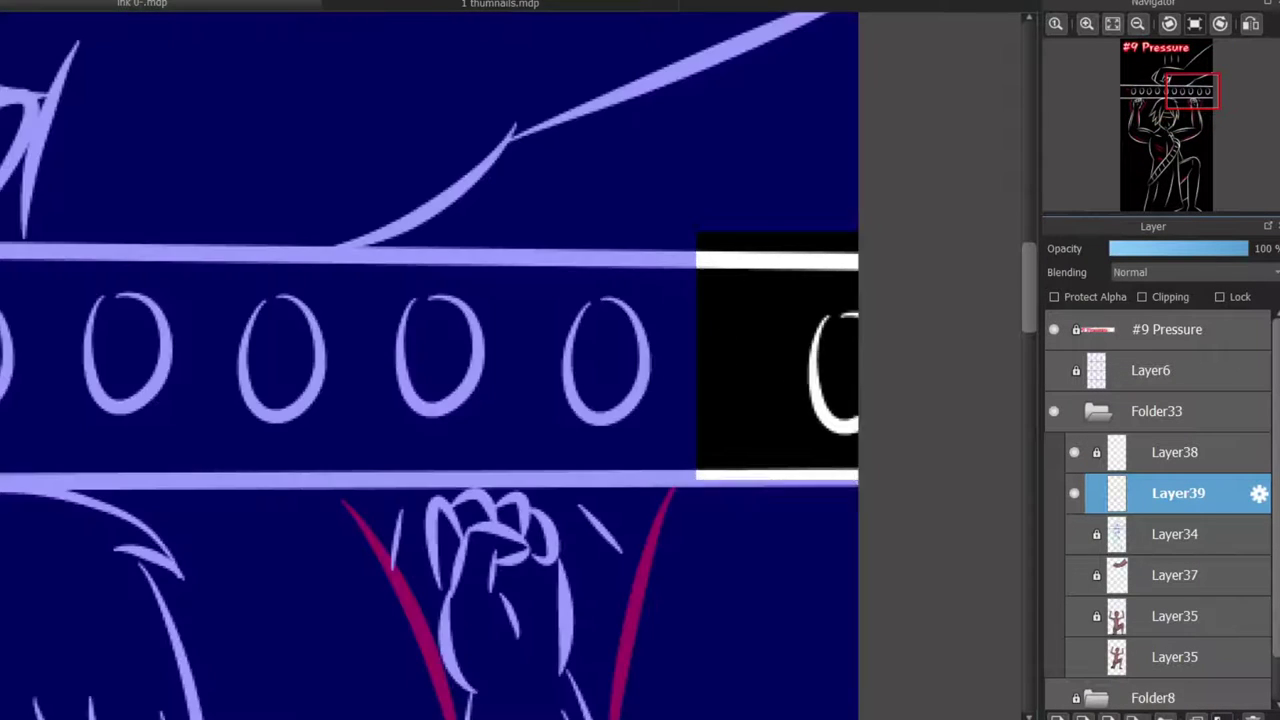
key(ctrl+d)
key(ctrl+z)
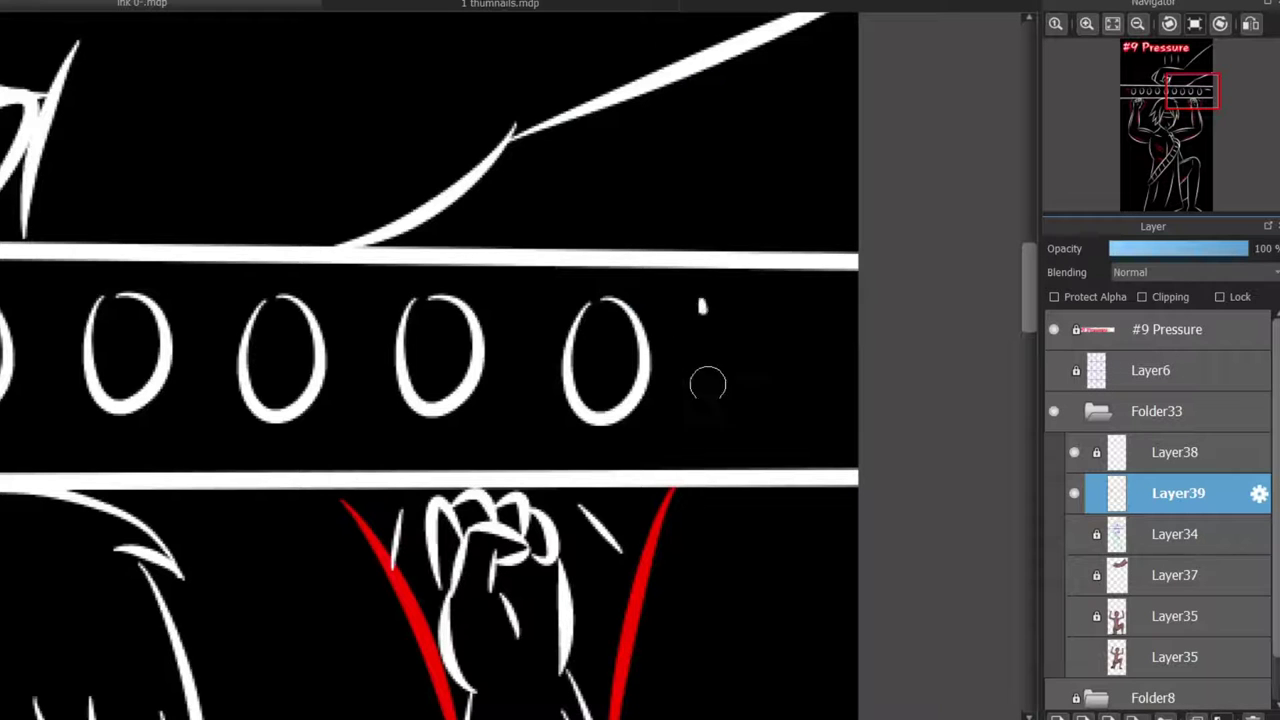
scroll(578, 708, down, 1)
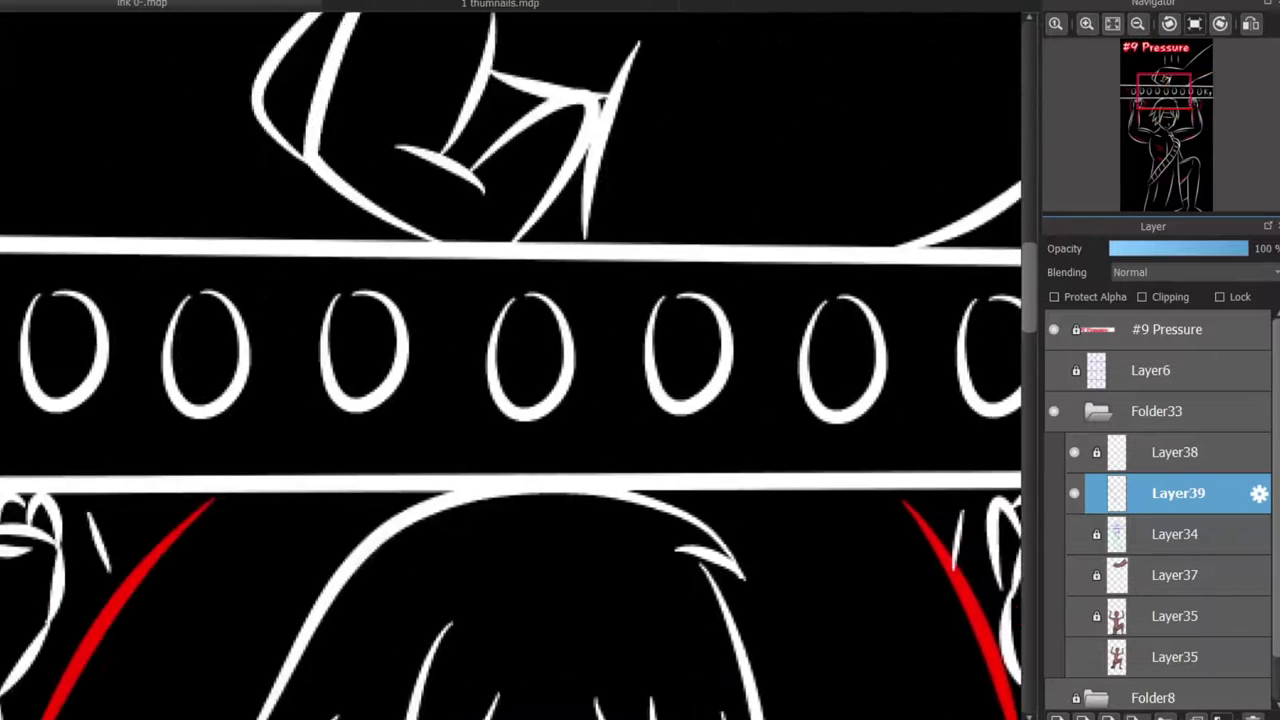
scroll(296, 348, up, 2)
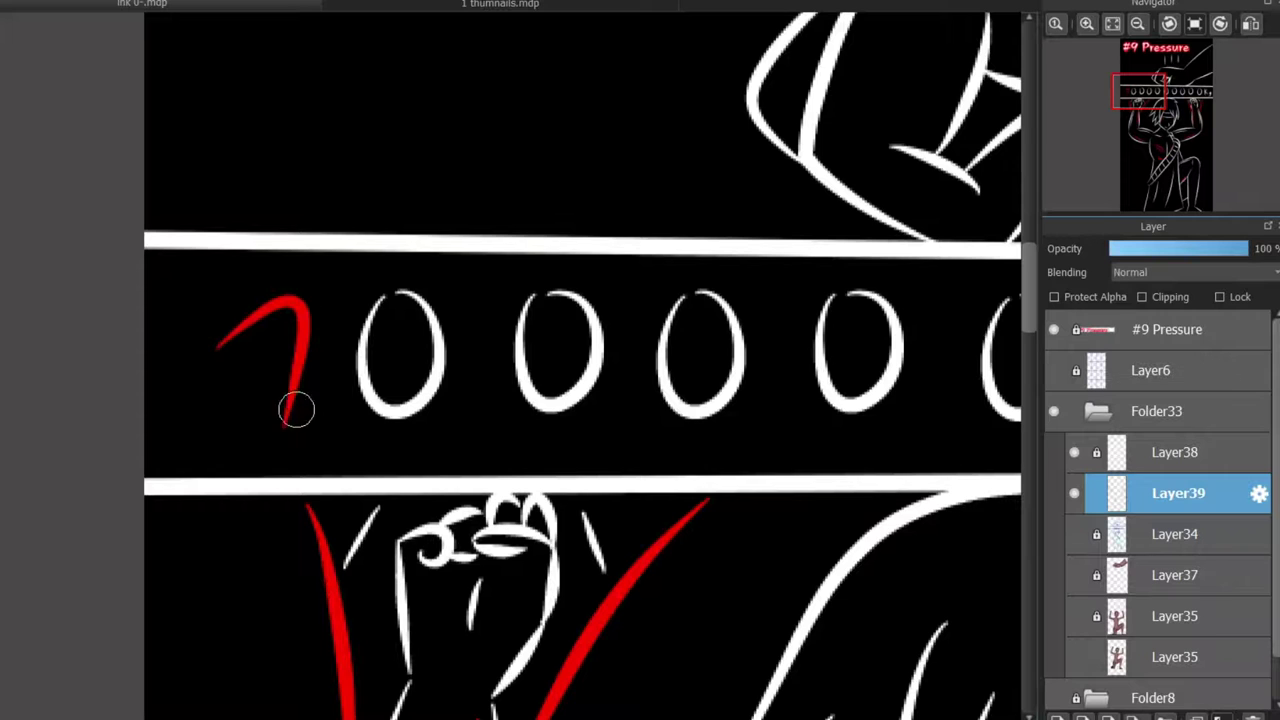
scroll(294, 409, right, 5)
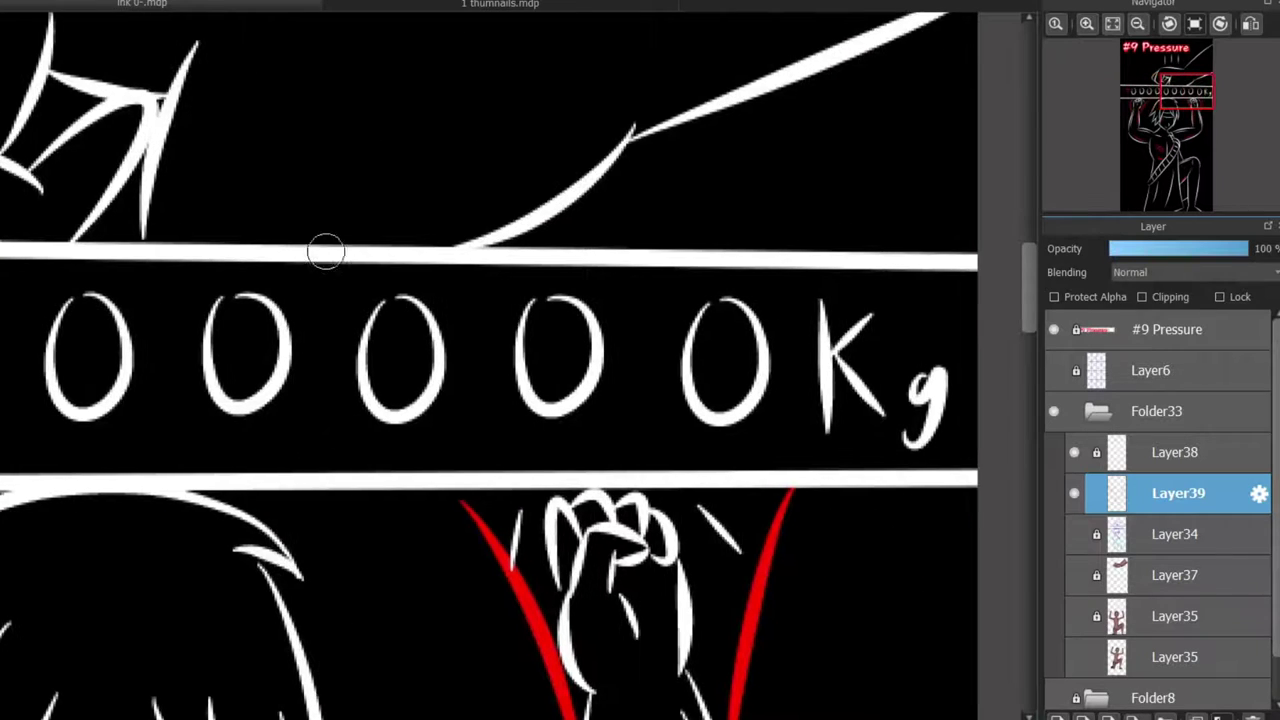
- Add white separator dots to the slab's number so that it reads 1.000.000.000Kg
scroll(320, 411, down, 1)
scroll(455, 388, up, 1)
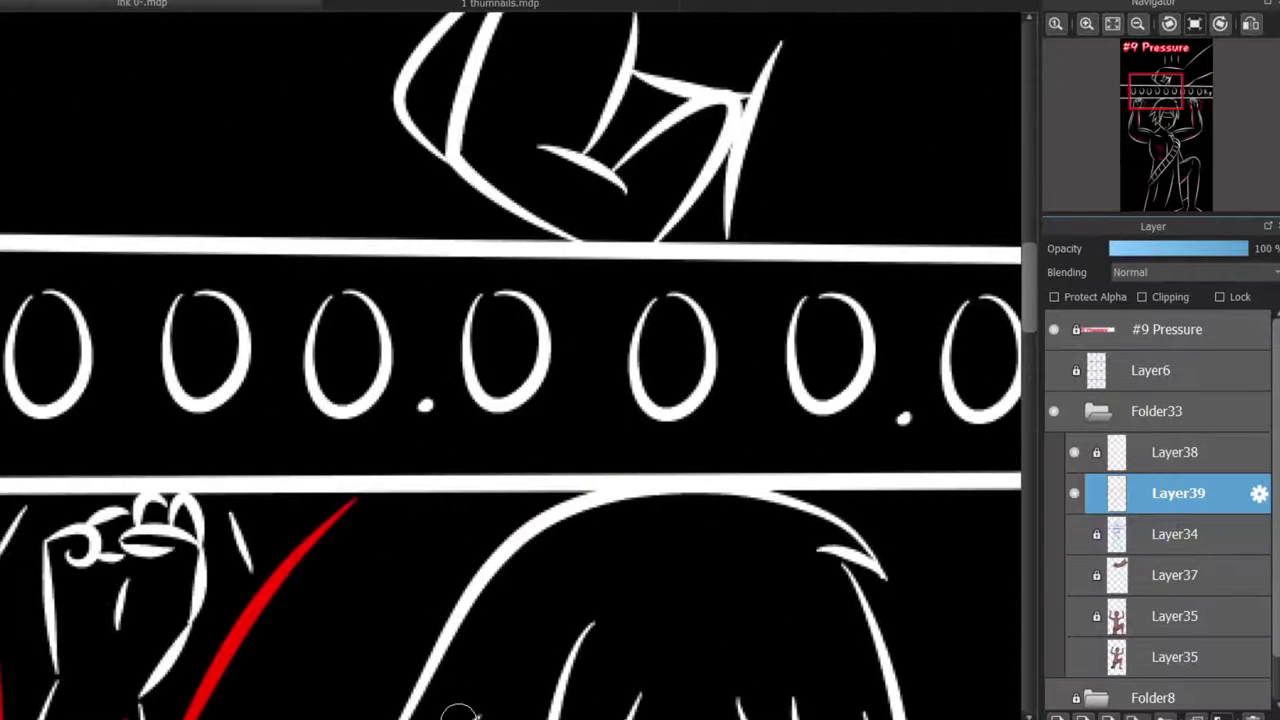
scroll(257, 414, left, 4)
scroll(420, 360, right, 5)
scroll(588, 312, left, 3)
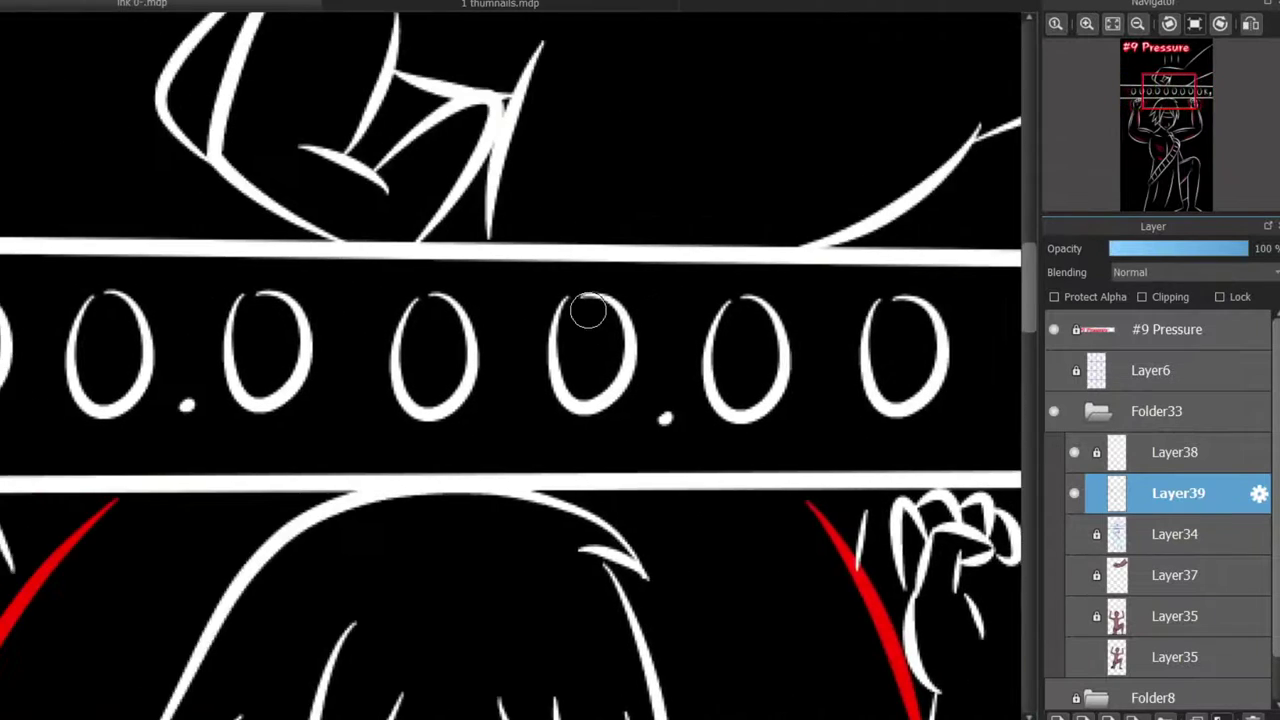
scroll(588, 312, down, 3)
scroll(588, 312, down, 5)
- Extend the two uppermost rungs of the sash below the shoulder loop to meet its inner edge
scroll(588, 312, up, 3)
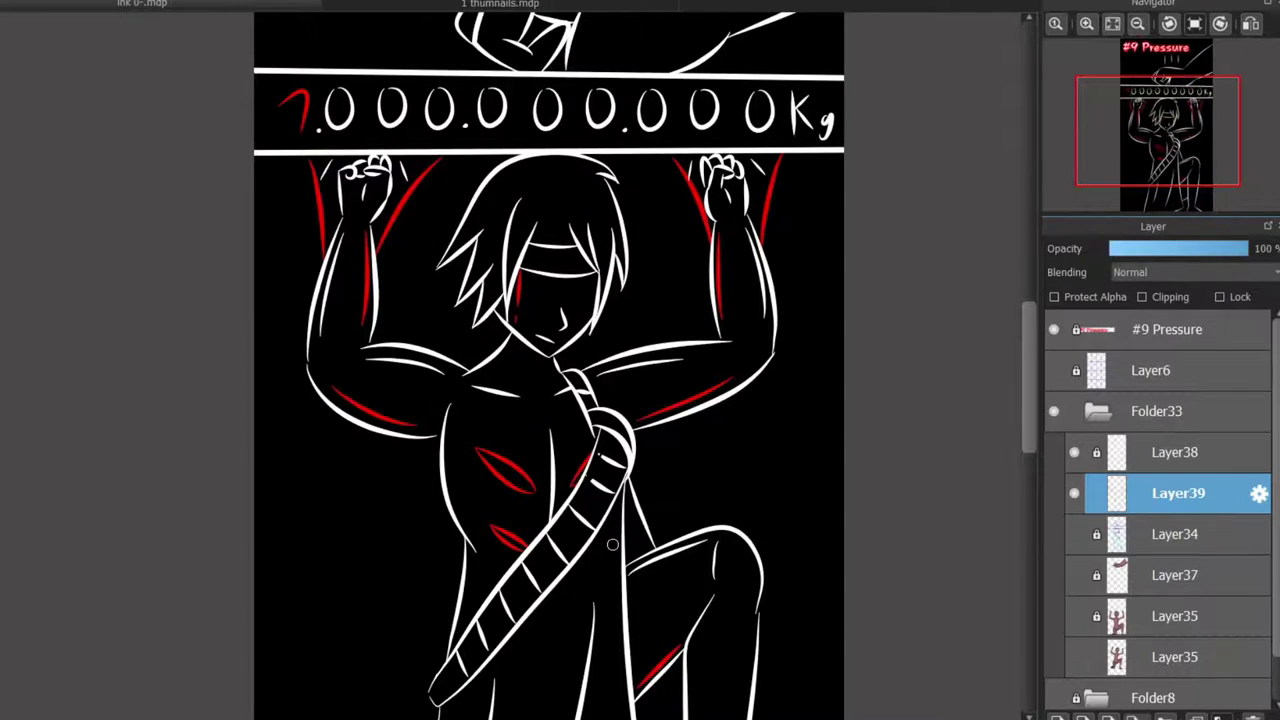
scroll(612, 545, up, 4)
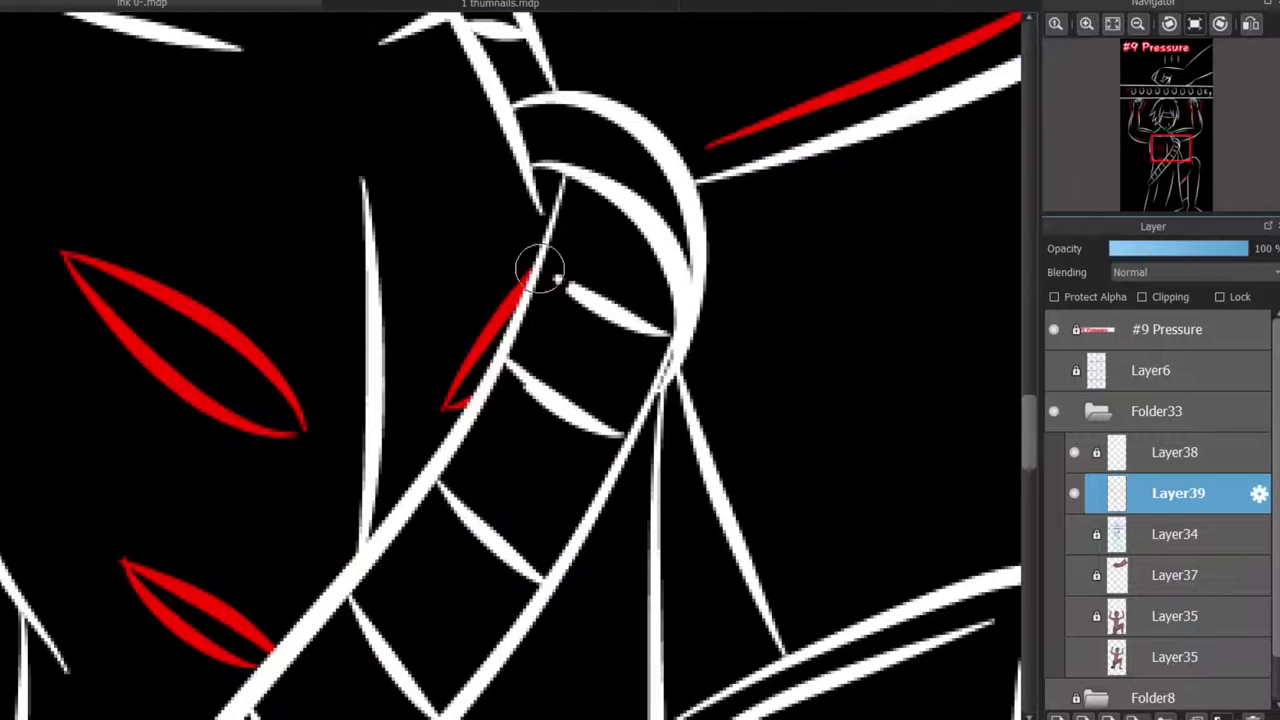
scroll(606, 300, up, 4)
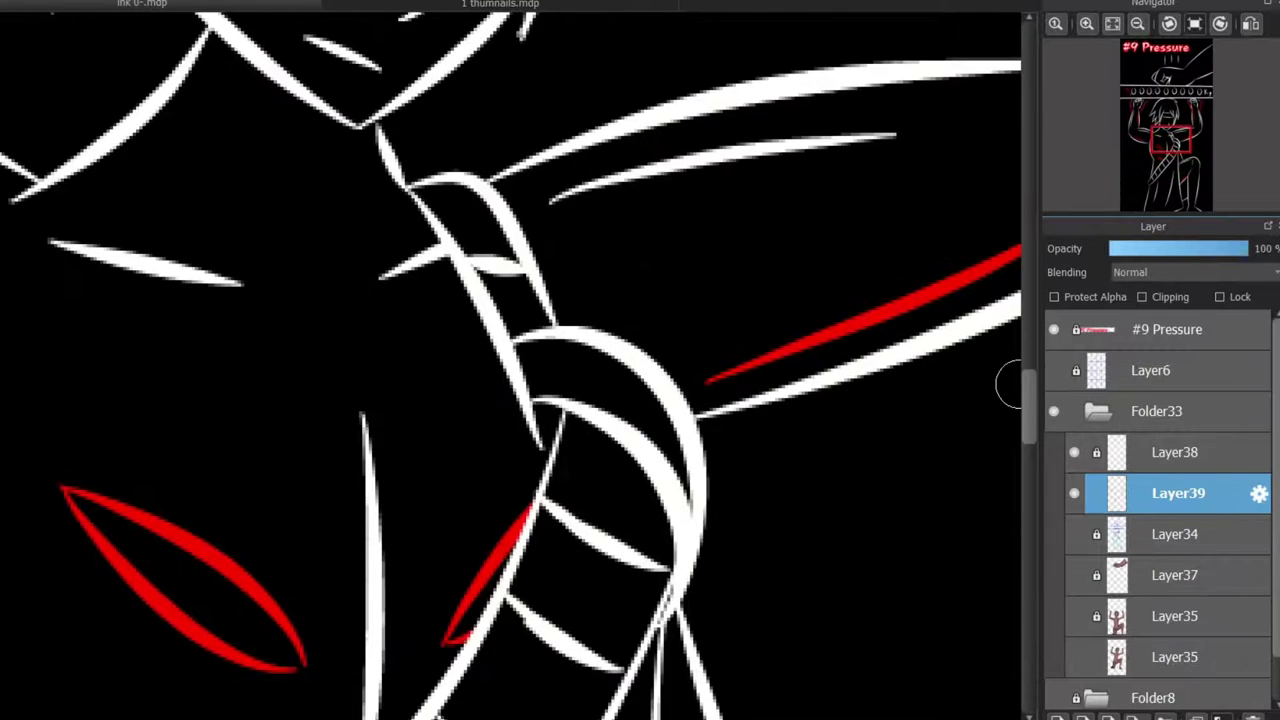
scroll(586, 357, up, 4)
scroll(586, 357, down, 4)
scroll(420, 443, down, 3)
scroll(519, 312, up, 3)
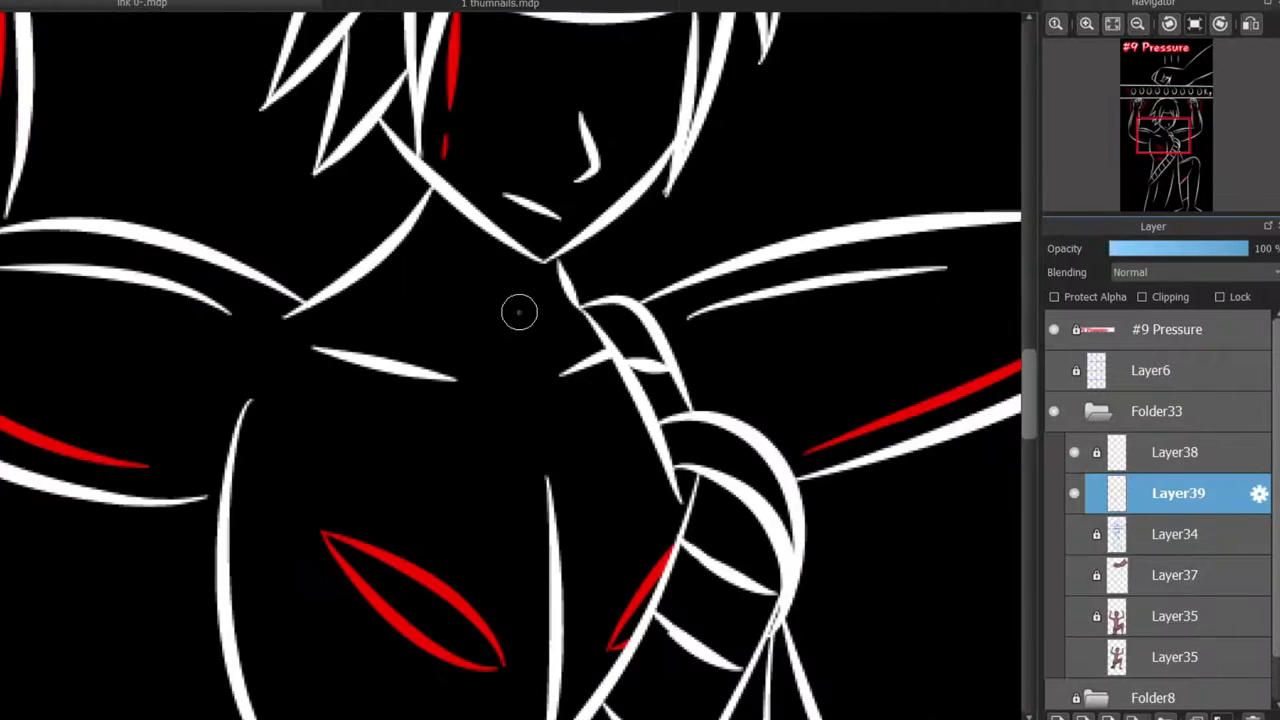
scroll(519, 312, down, 4)
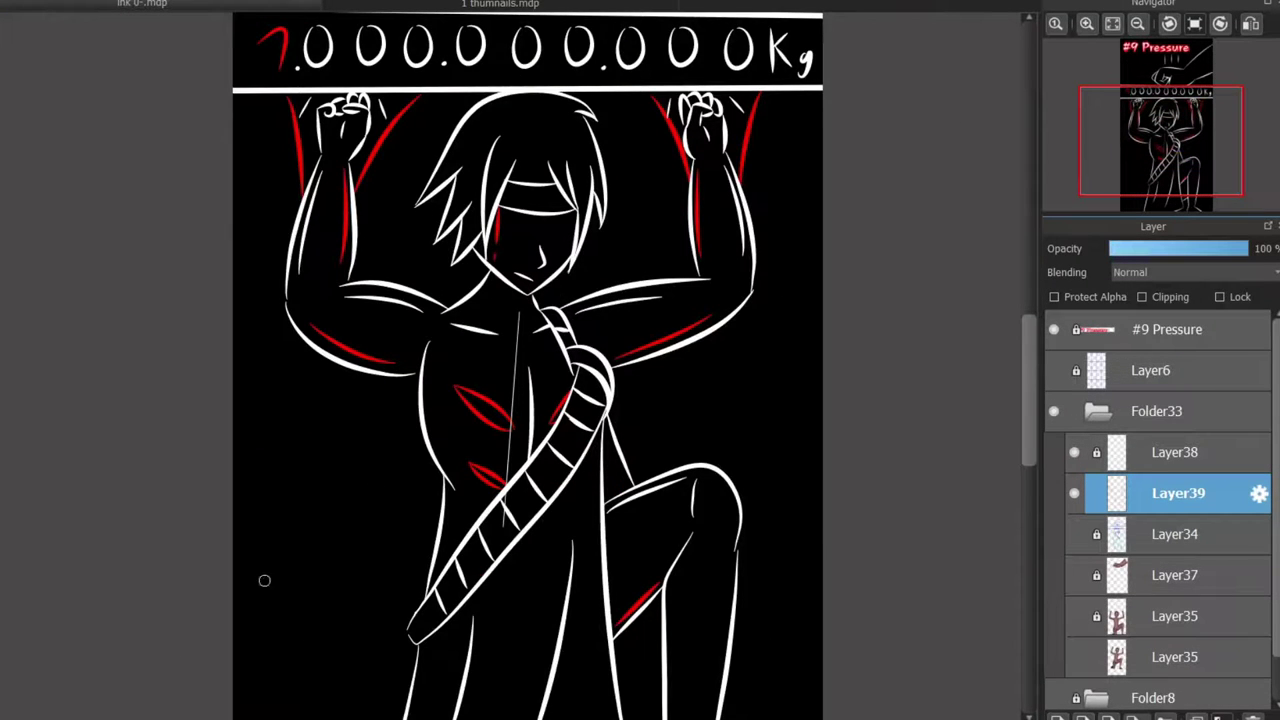
scroll(264, 580, down, 2)
scroll(527, 432, up, 5)
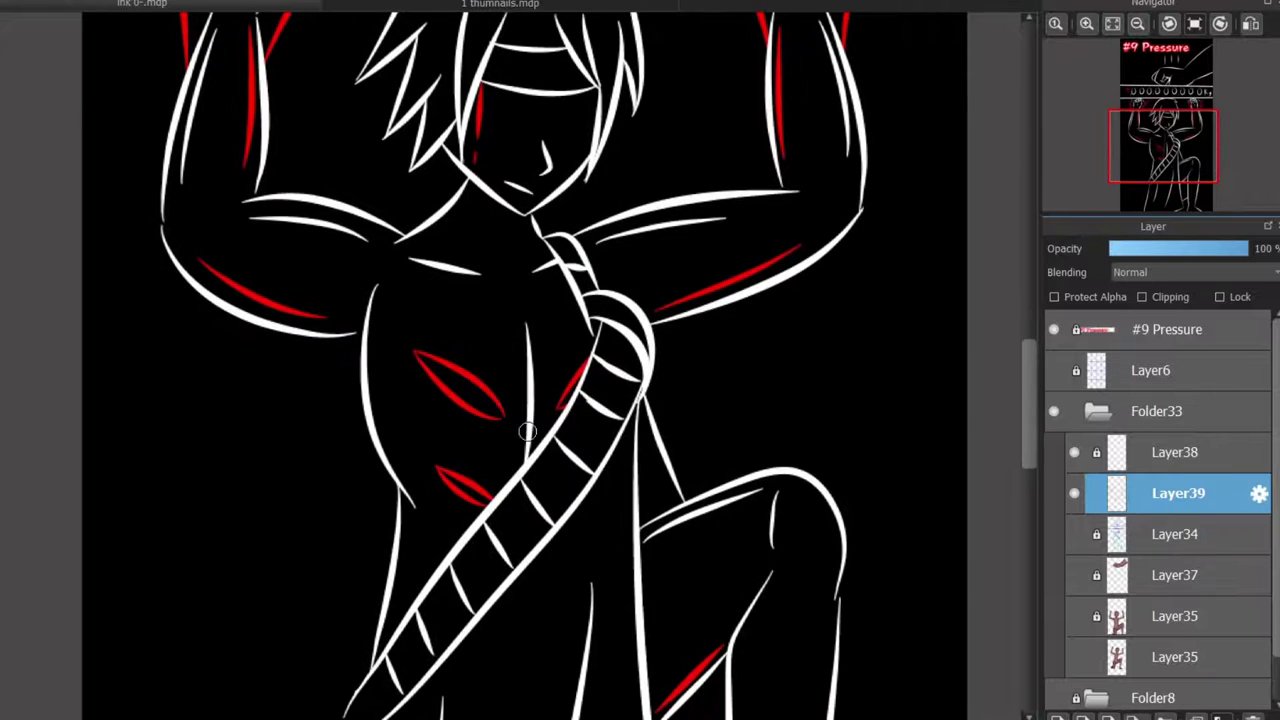
- Draw a white feather with a central shaft lying on the slab above the first digits
scroll(1001, 372, up, 5)
scroll(144, 393, up, 2)
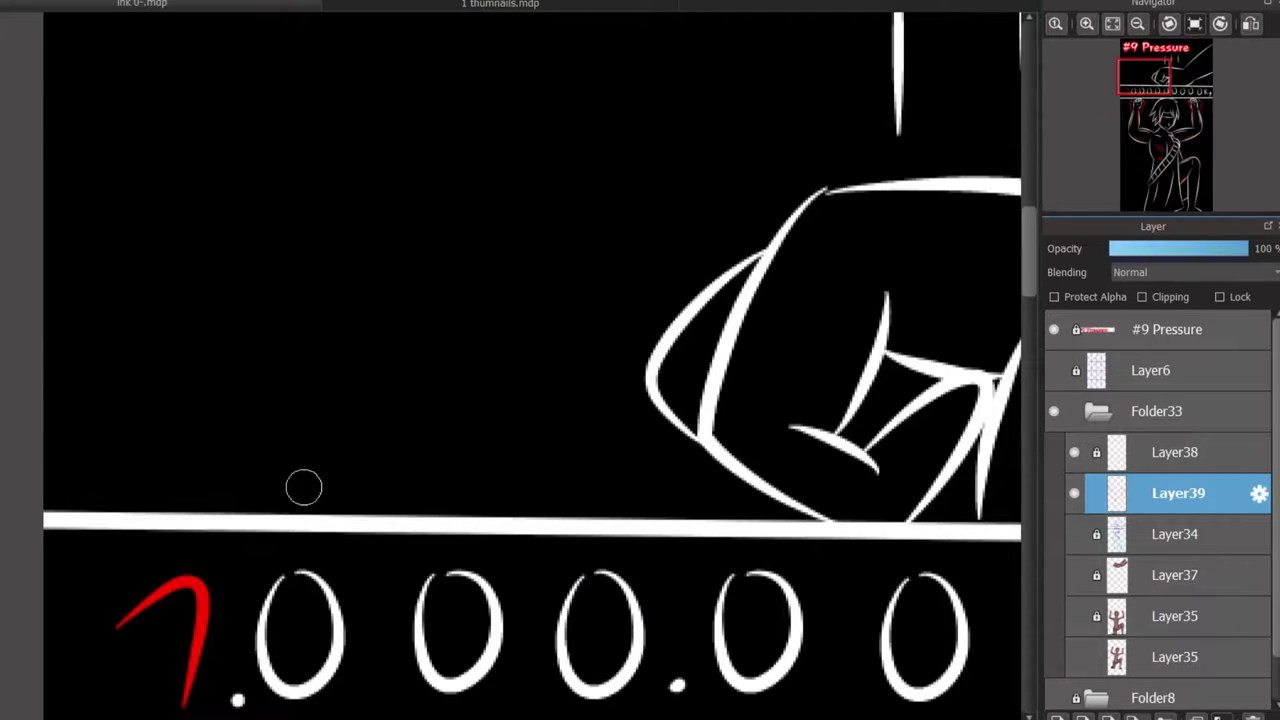
mouse_move(107, 511)
mouse_down()
mouse_move(443, 423)
mouse_move(300, 471)
mouse_move(490, 410)
mouse_move(160, 488)
mouse_up()
key(ctrl+z)
drag(170, 500, 395, 487)
key(ctrl+z)
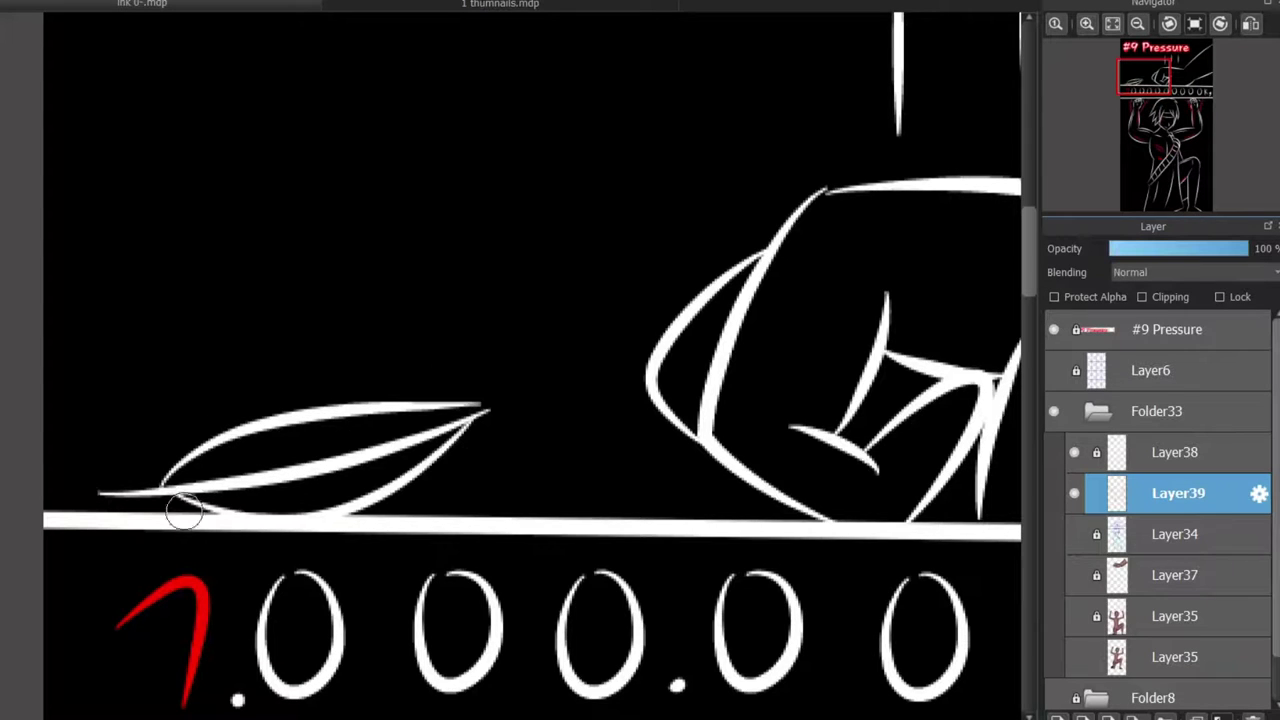
- Draw a ring-topped weight marked "1T" standing on the slab between the feather and the giant fist
drag(487, 411, 500, 325)
key(ctrl+z)
key(ctrl+z)
mouse_move(490, 515)
mouse_down()
mouse_move(506, 294)
mouse_move(612, 350)
mouse_up()
key(ctrl+z)
drag(491, 520, 593, 299)
drag(645, 518, 551, 285)
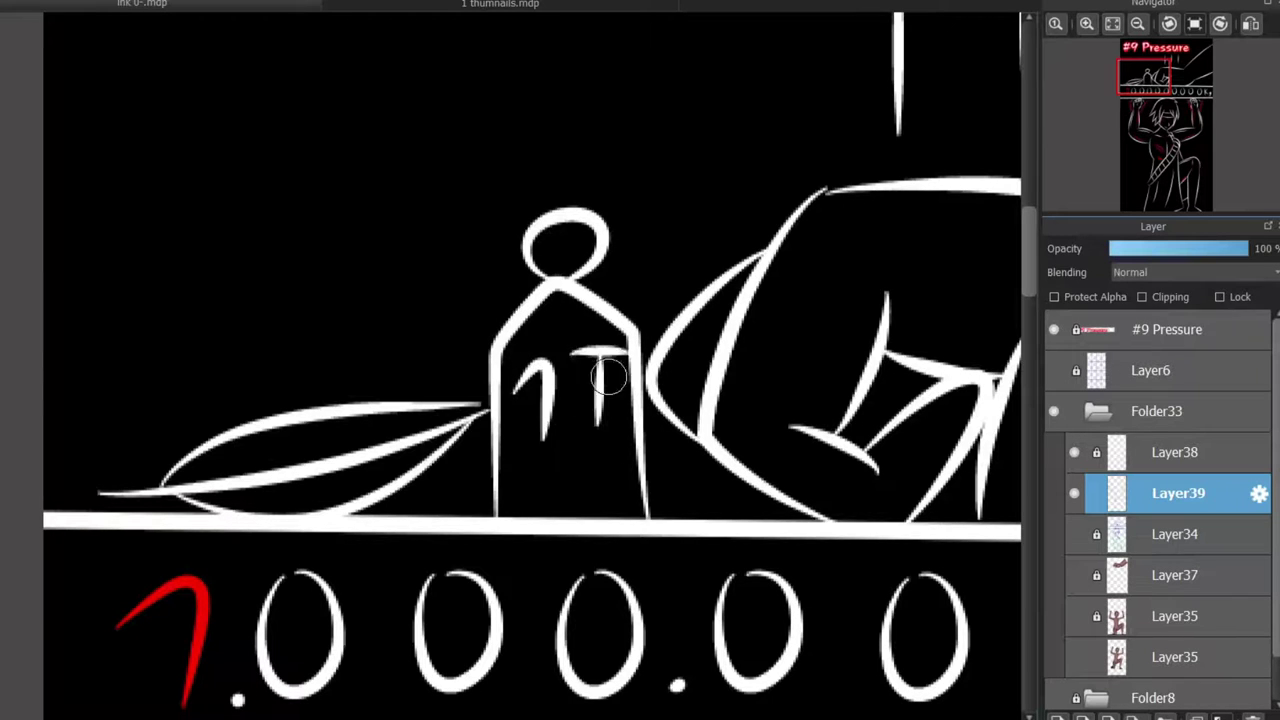
- Draw a curved white line across the giant arm's wrist, from its upper edge to its lower edge
scroll(848, 362, down, 5)
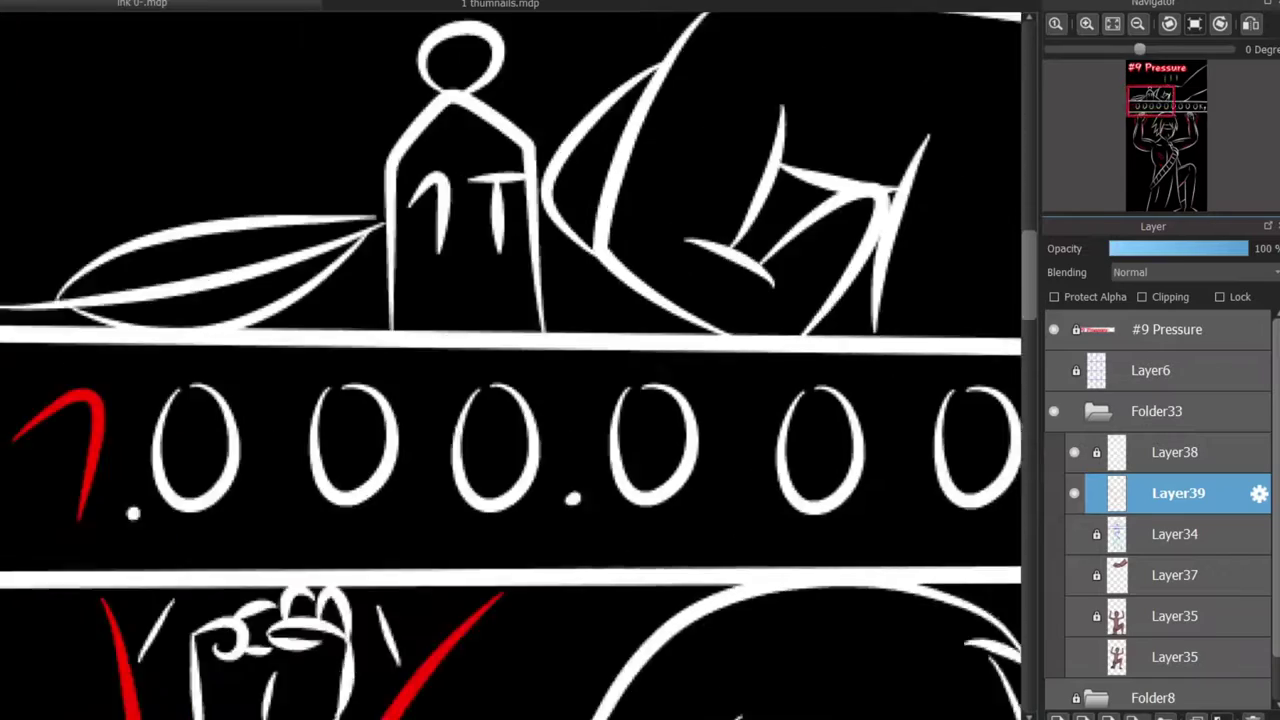
scroll(586, 283, up, 3)
scroll(586, 283, down, 3)
scroll(600, 340, down, 5)
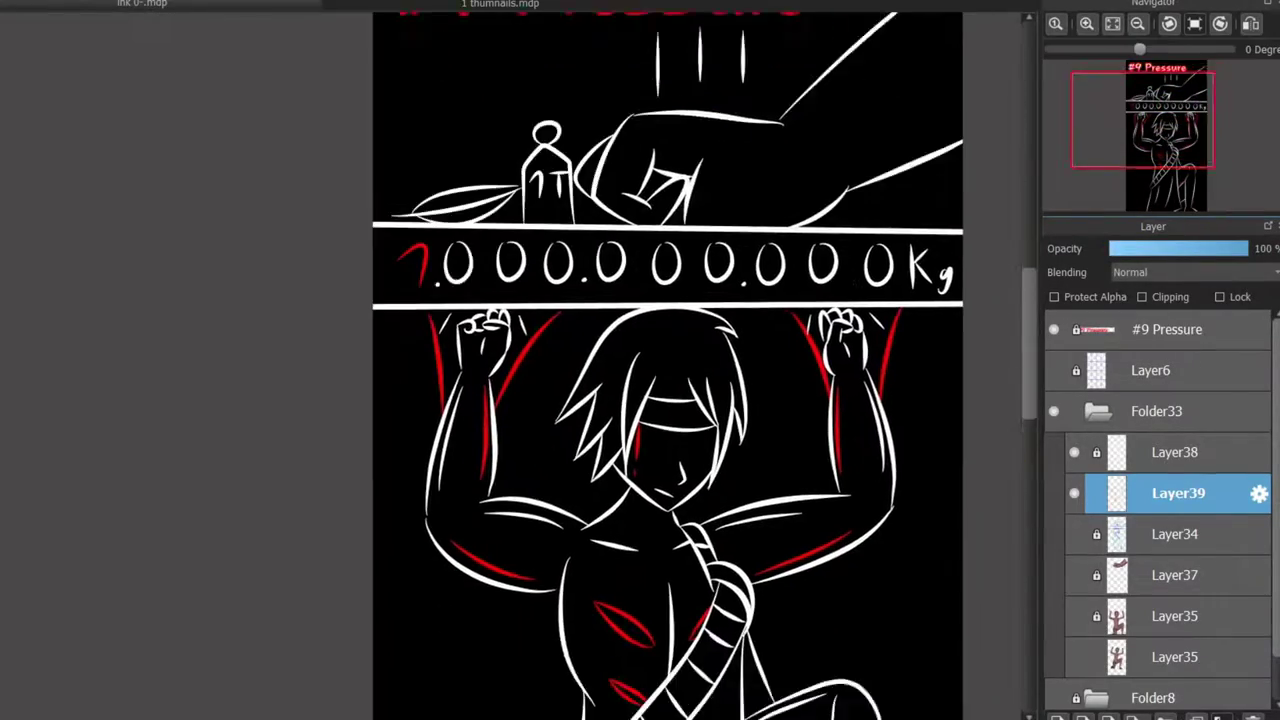
scroll(600, 340, up, 5)
scroll(600, 340, up, 2)
scroll(623, 345, up, 1)
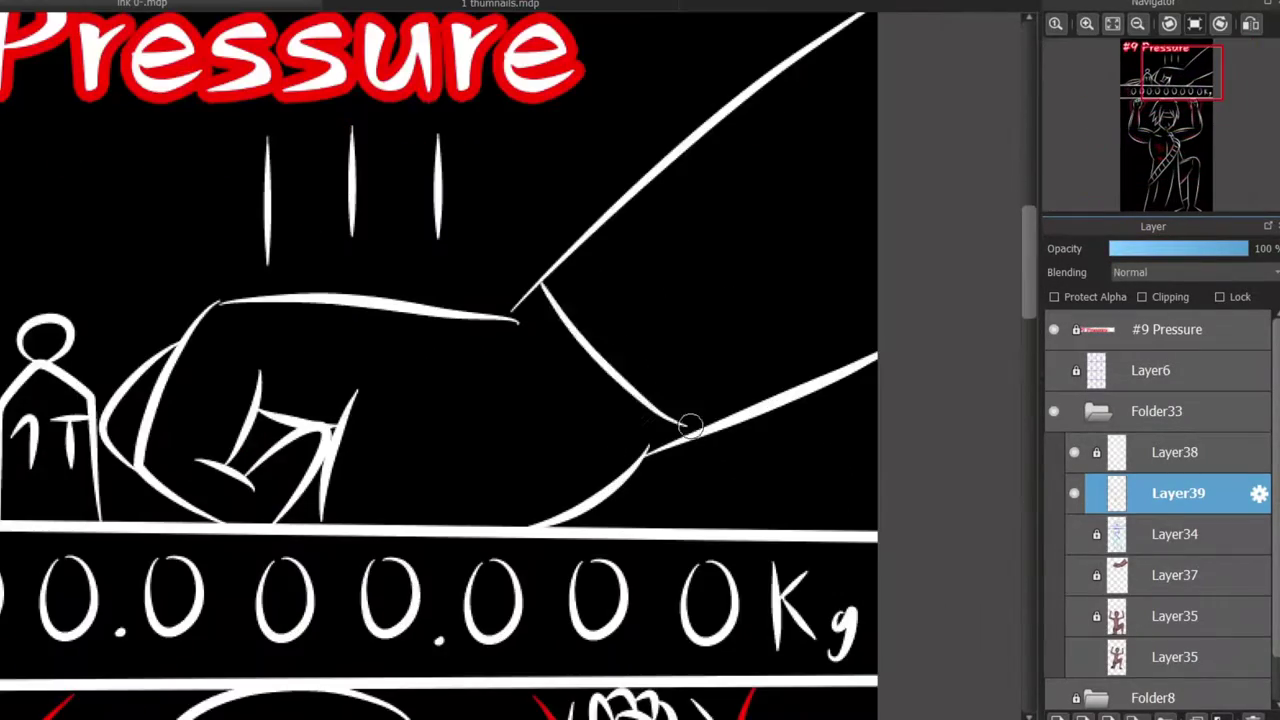
- Remove the curved wrist line and draw a white line inside the giant arm, running roughly parallel to its upper edge
drag(617, 228, 616, 405)
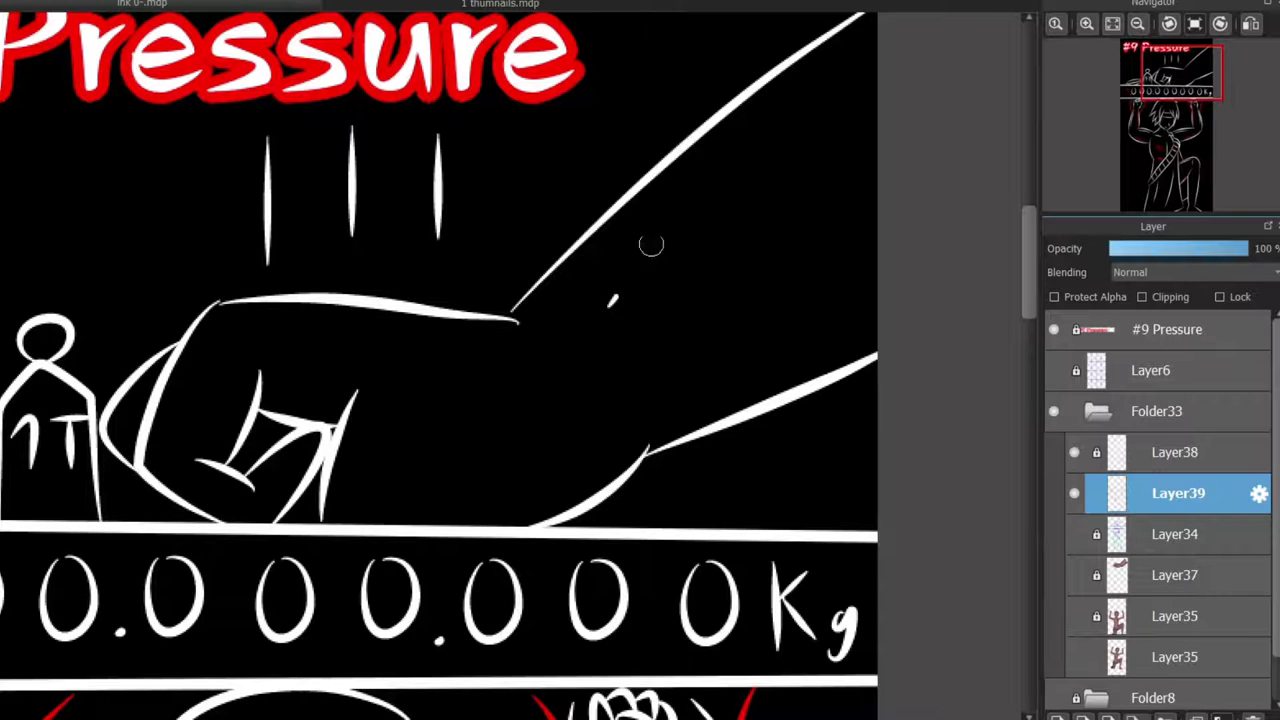
drag(651, 245, 714, 168)
key(ctrl+z)
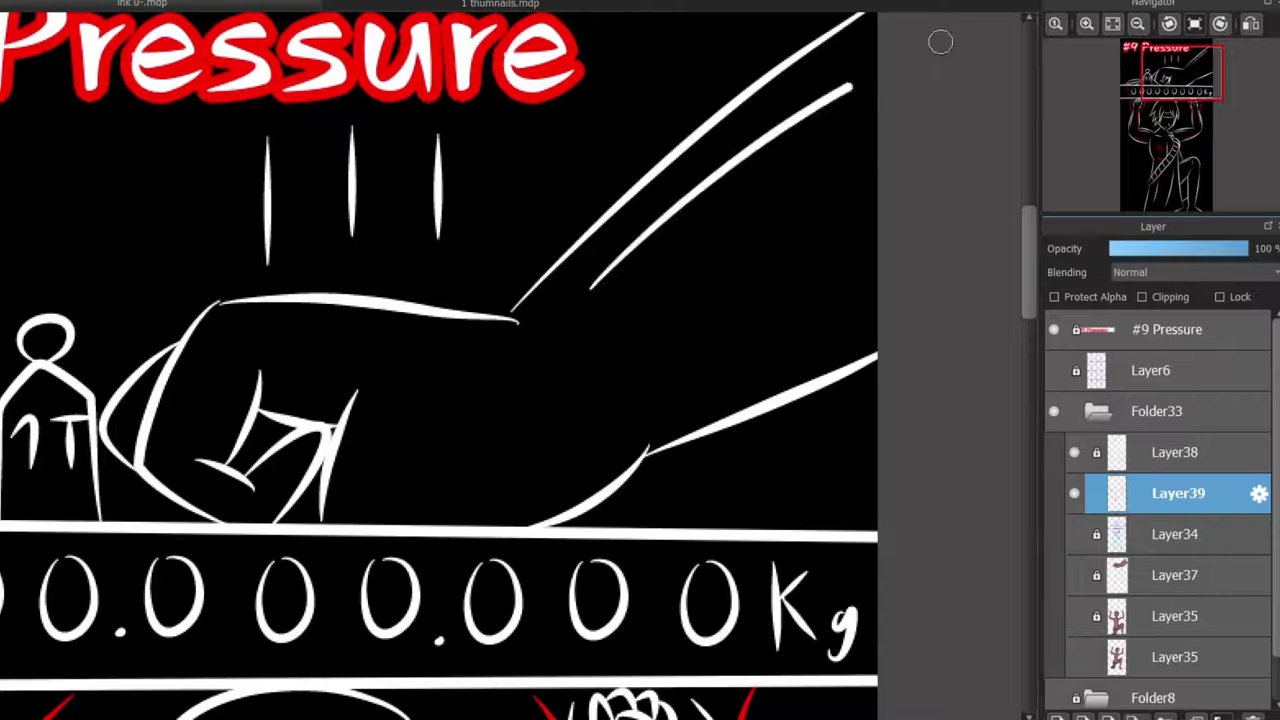
drag(903, 37, 600, 268)
- Select Folder33 and check the whole Pressure drawing, from the title and giant fist down to the kneeling figure's feet
scroll(671, 306, down, 2)
scroll(671, 306, down, 3)
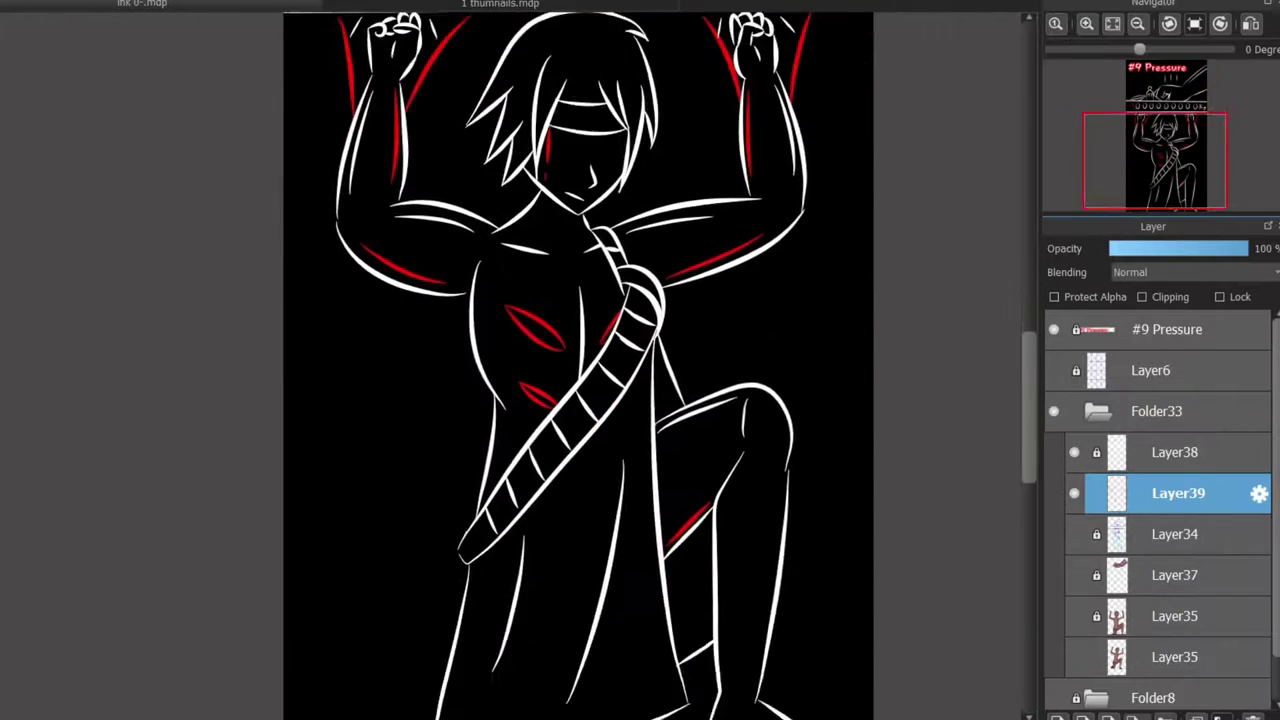
scroll(671, 306, up, 3)
scroll(483, 383, down, 2)
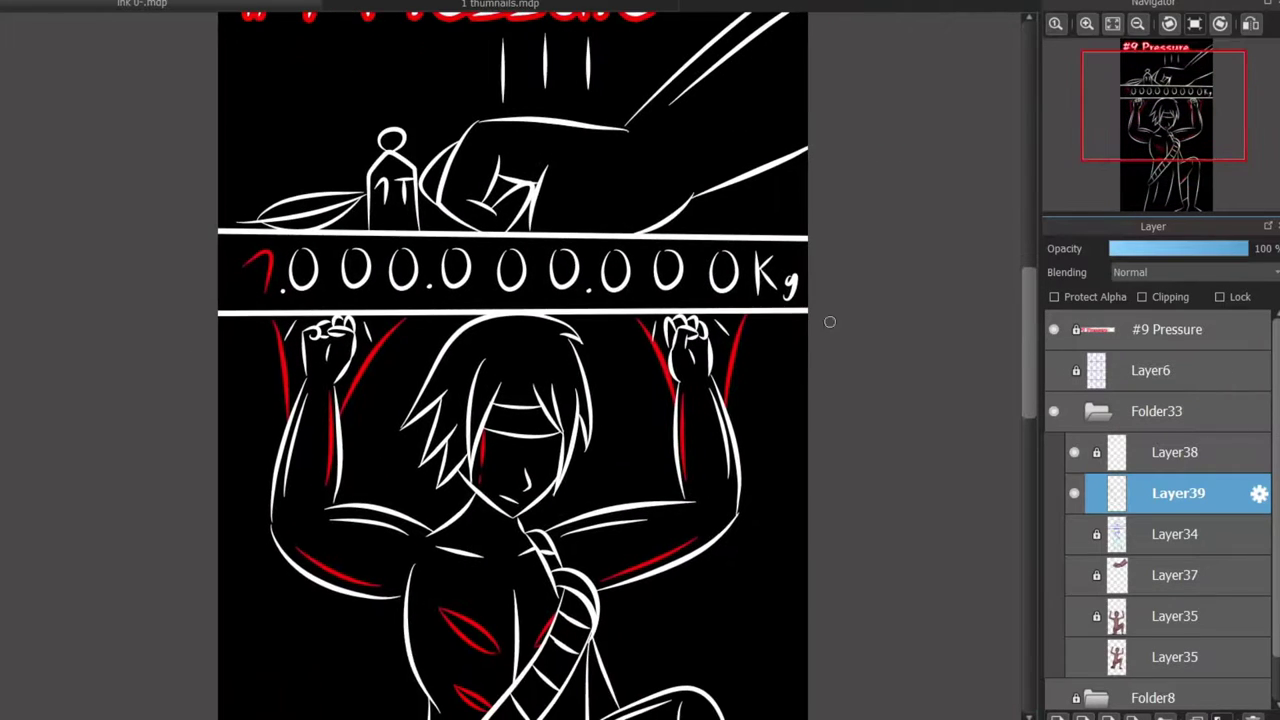
scroll(512, 366, down, 3)
scroll(490, 366, up, 1)
click(1097, 411)
click(1097, 409)
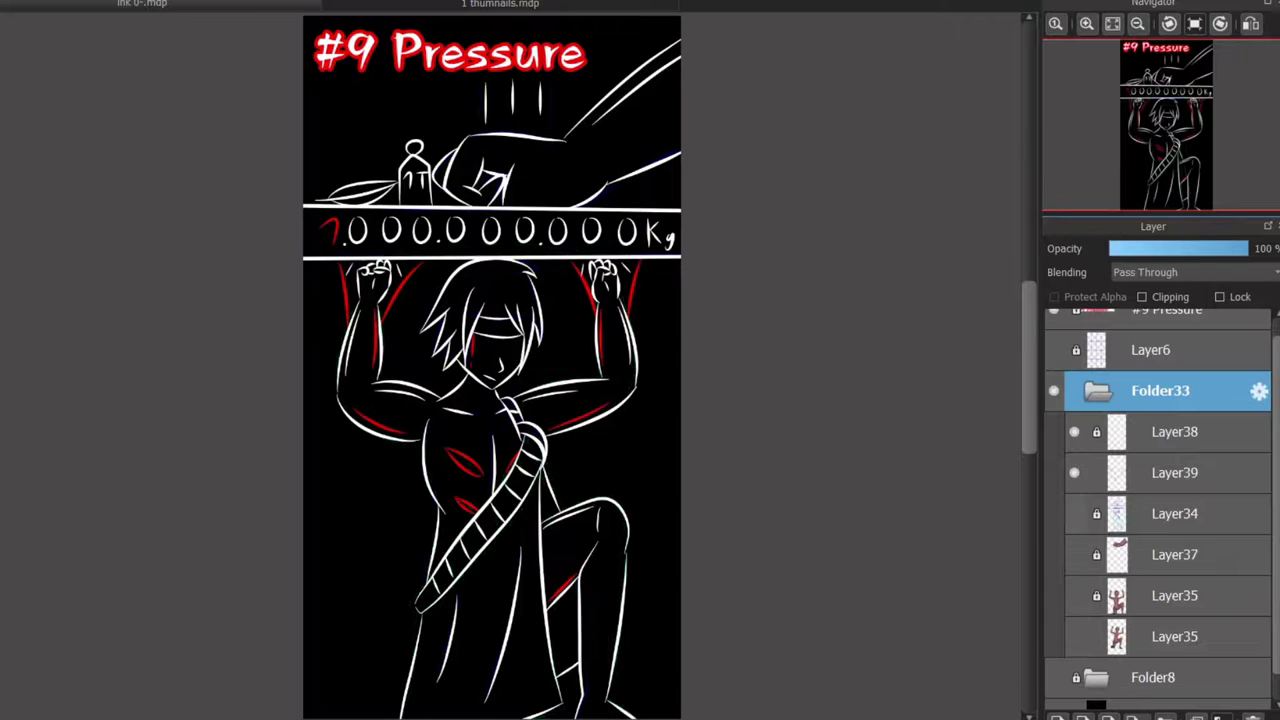
scroll(468, 490, up, 3)
scroll(1013, 407, down, 5)
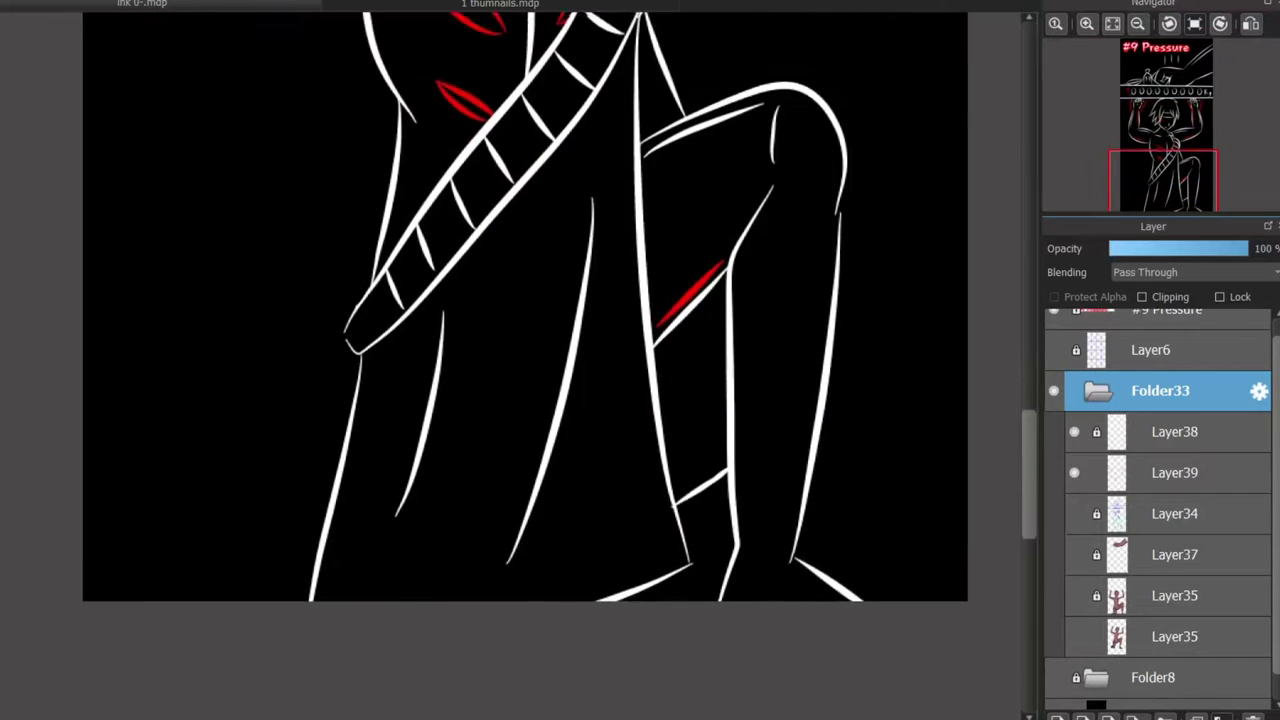
scroll(1013, 407, up, 5)
scroll(512, 366, down, 4)
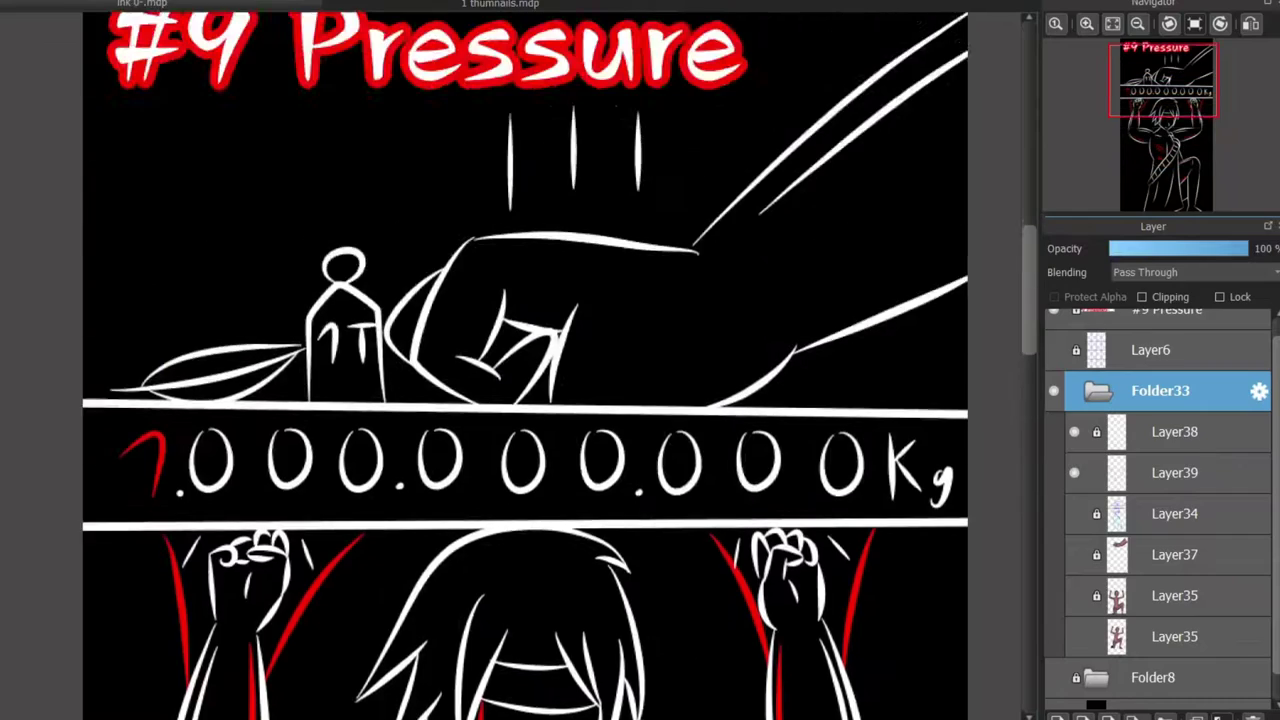
scroll(512, 366, up, 1)
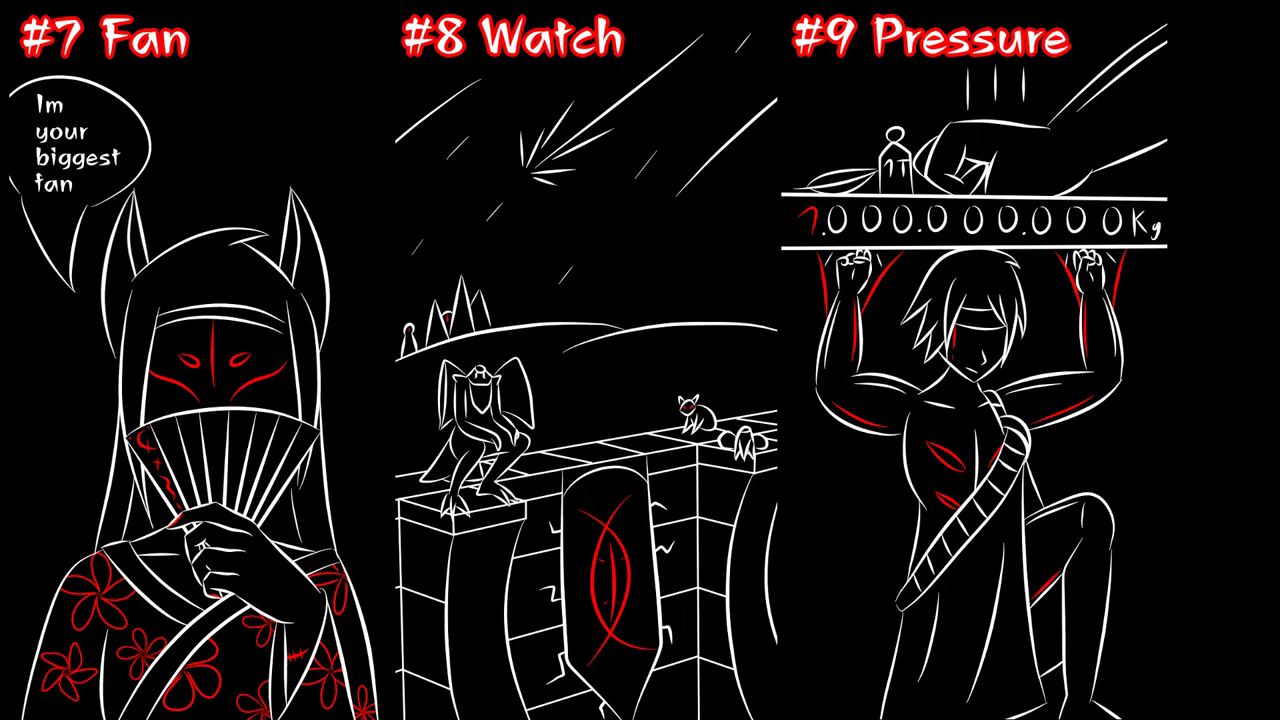